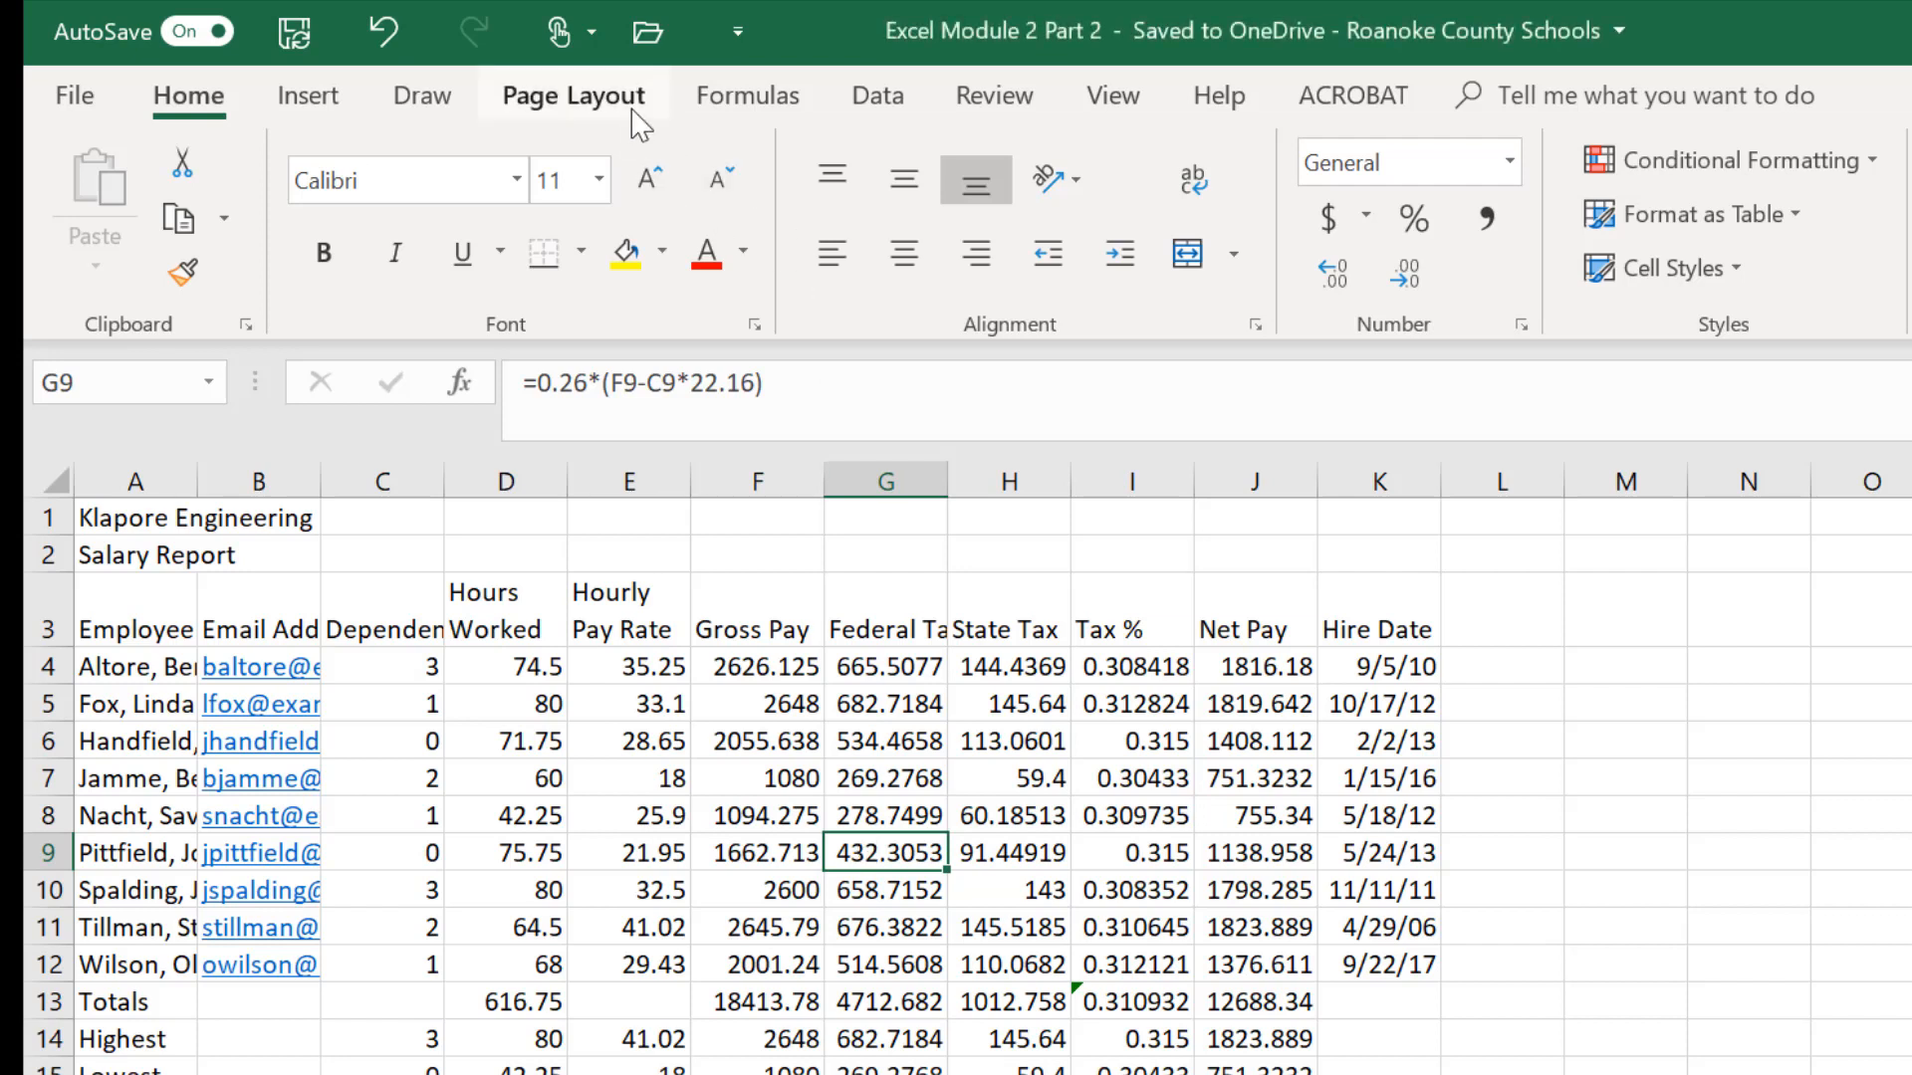
- Apply the Gallery theme to the workbook
{"action": "left_click", "coordinate": [550, 110]}
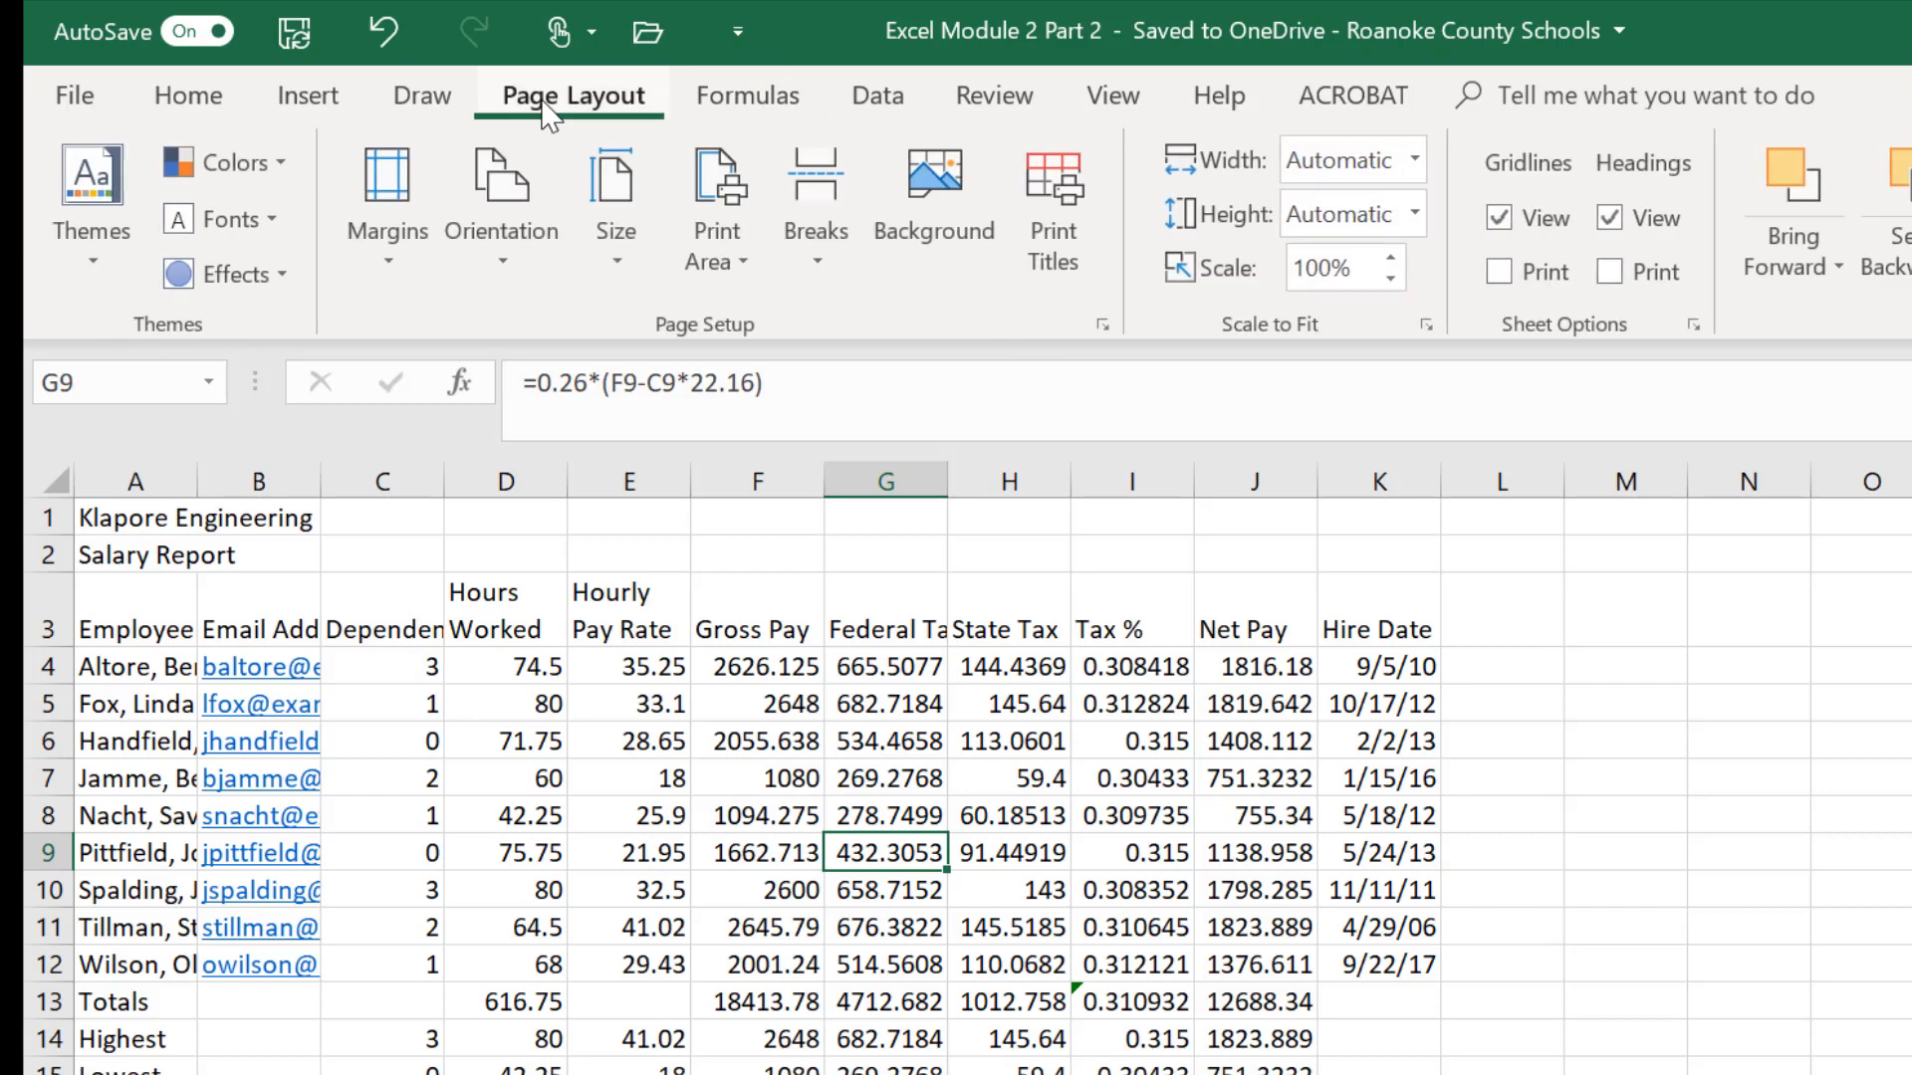
{"action": "left_click", "coordinate": [84, 281]}
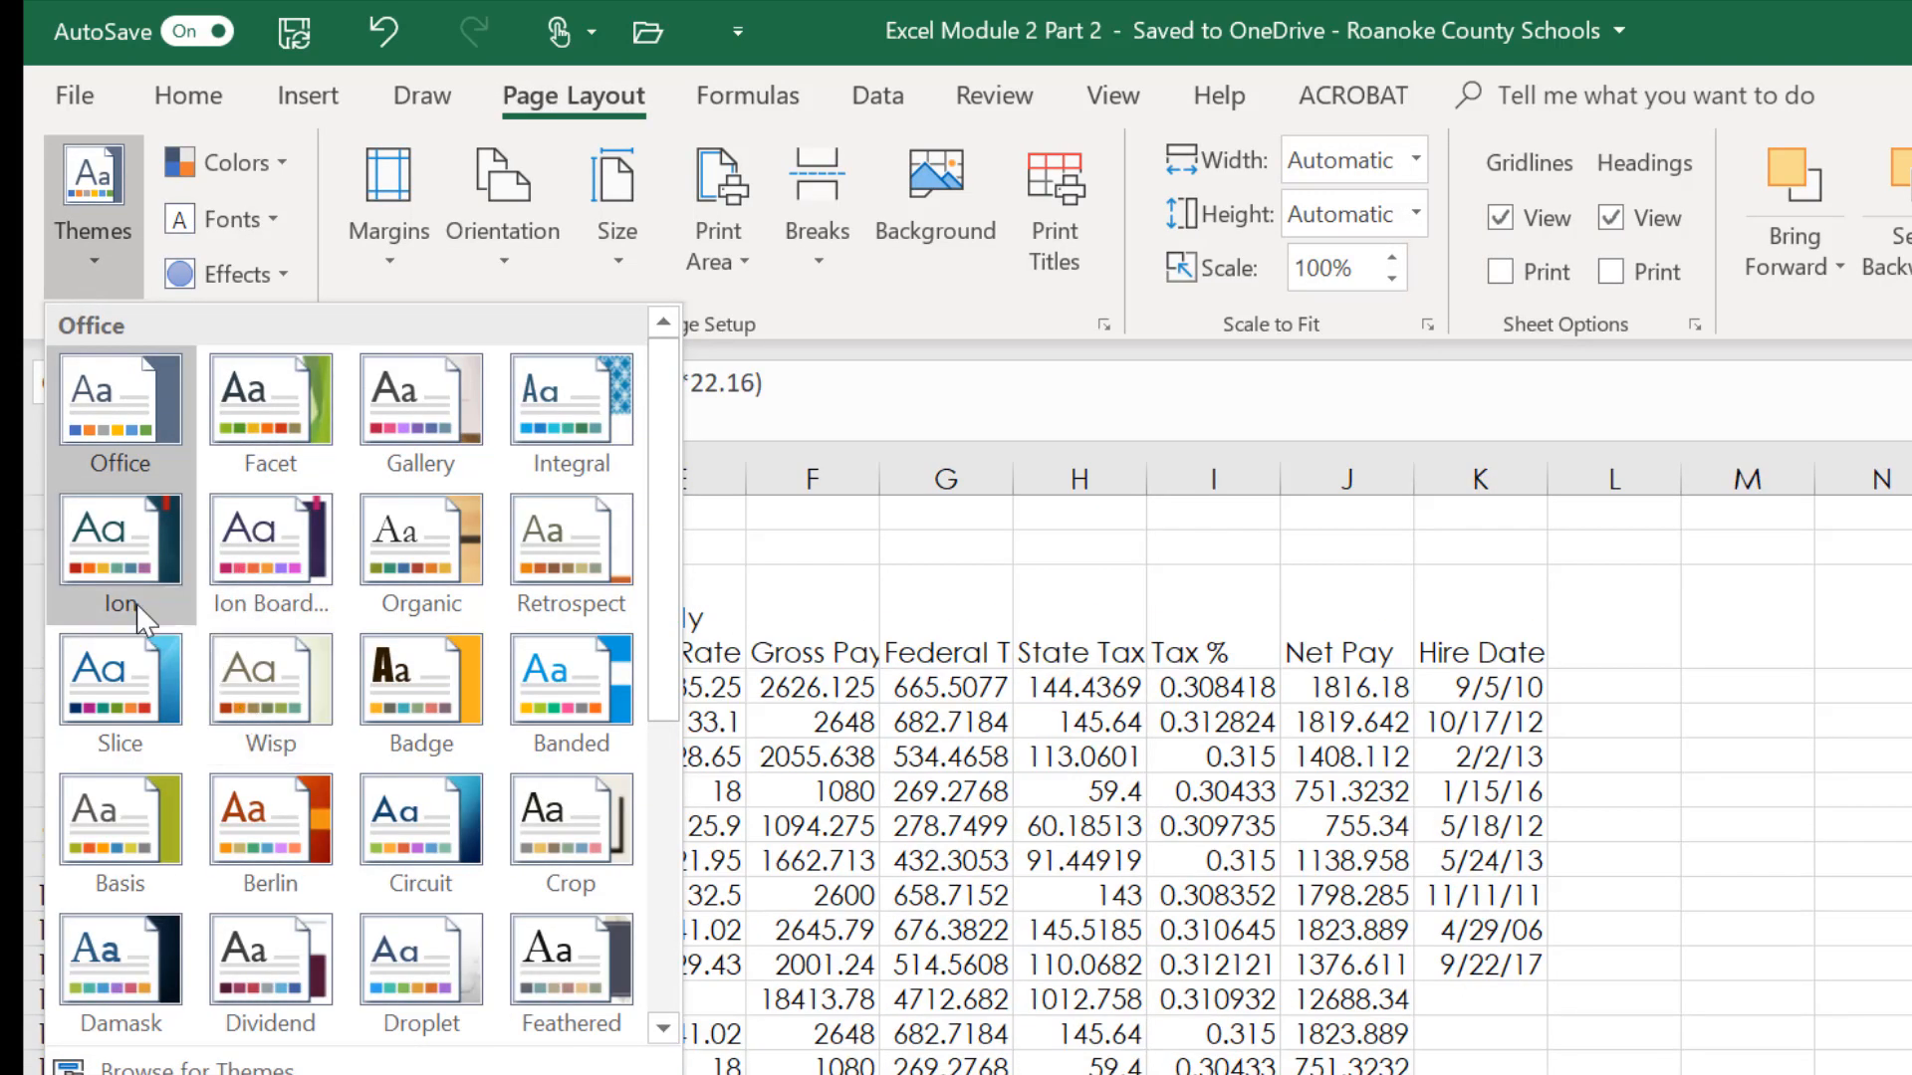
{"action": "left_click", "coordinate": [421, 452]}
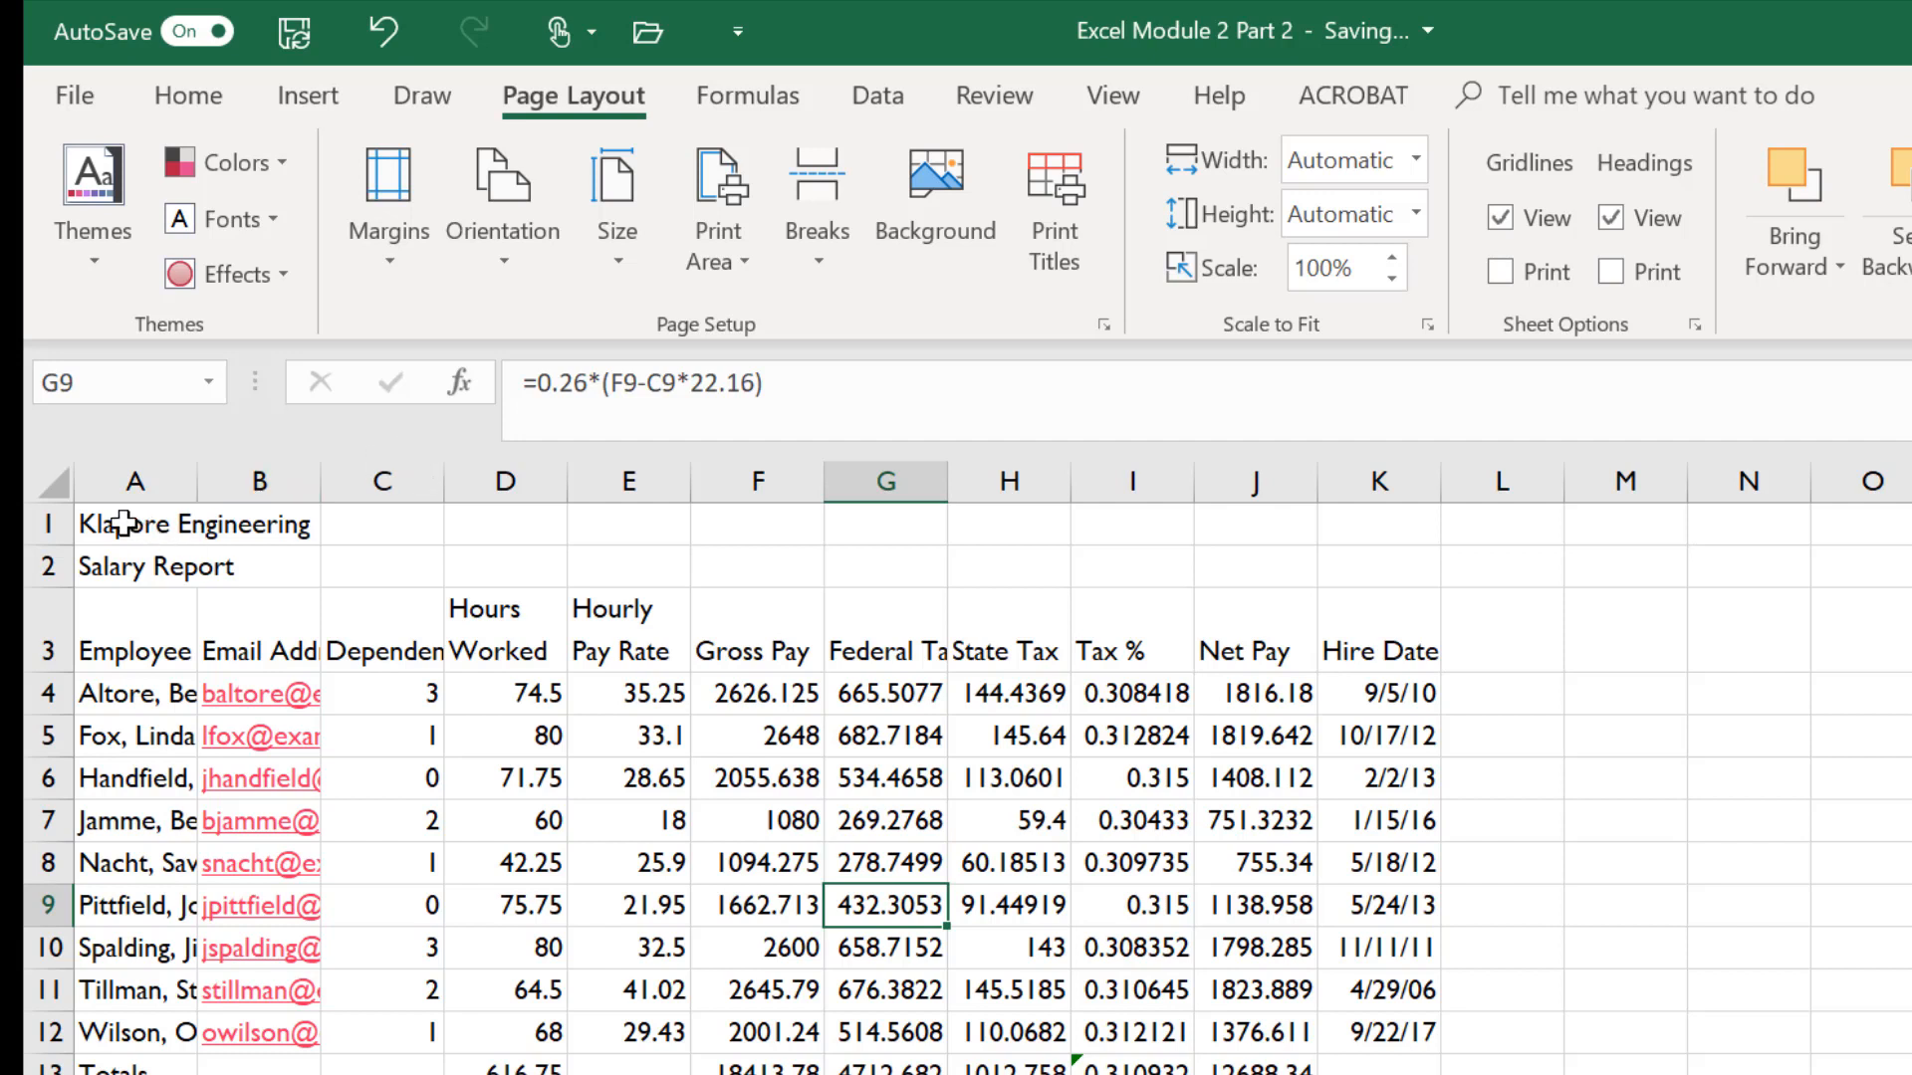
- Merge and center the worksheet title across cells A1 through K1
{"action": "left_click_drag", "start_coordinate": [123, 523], "coordinate": [1359, 518]}
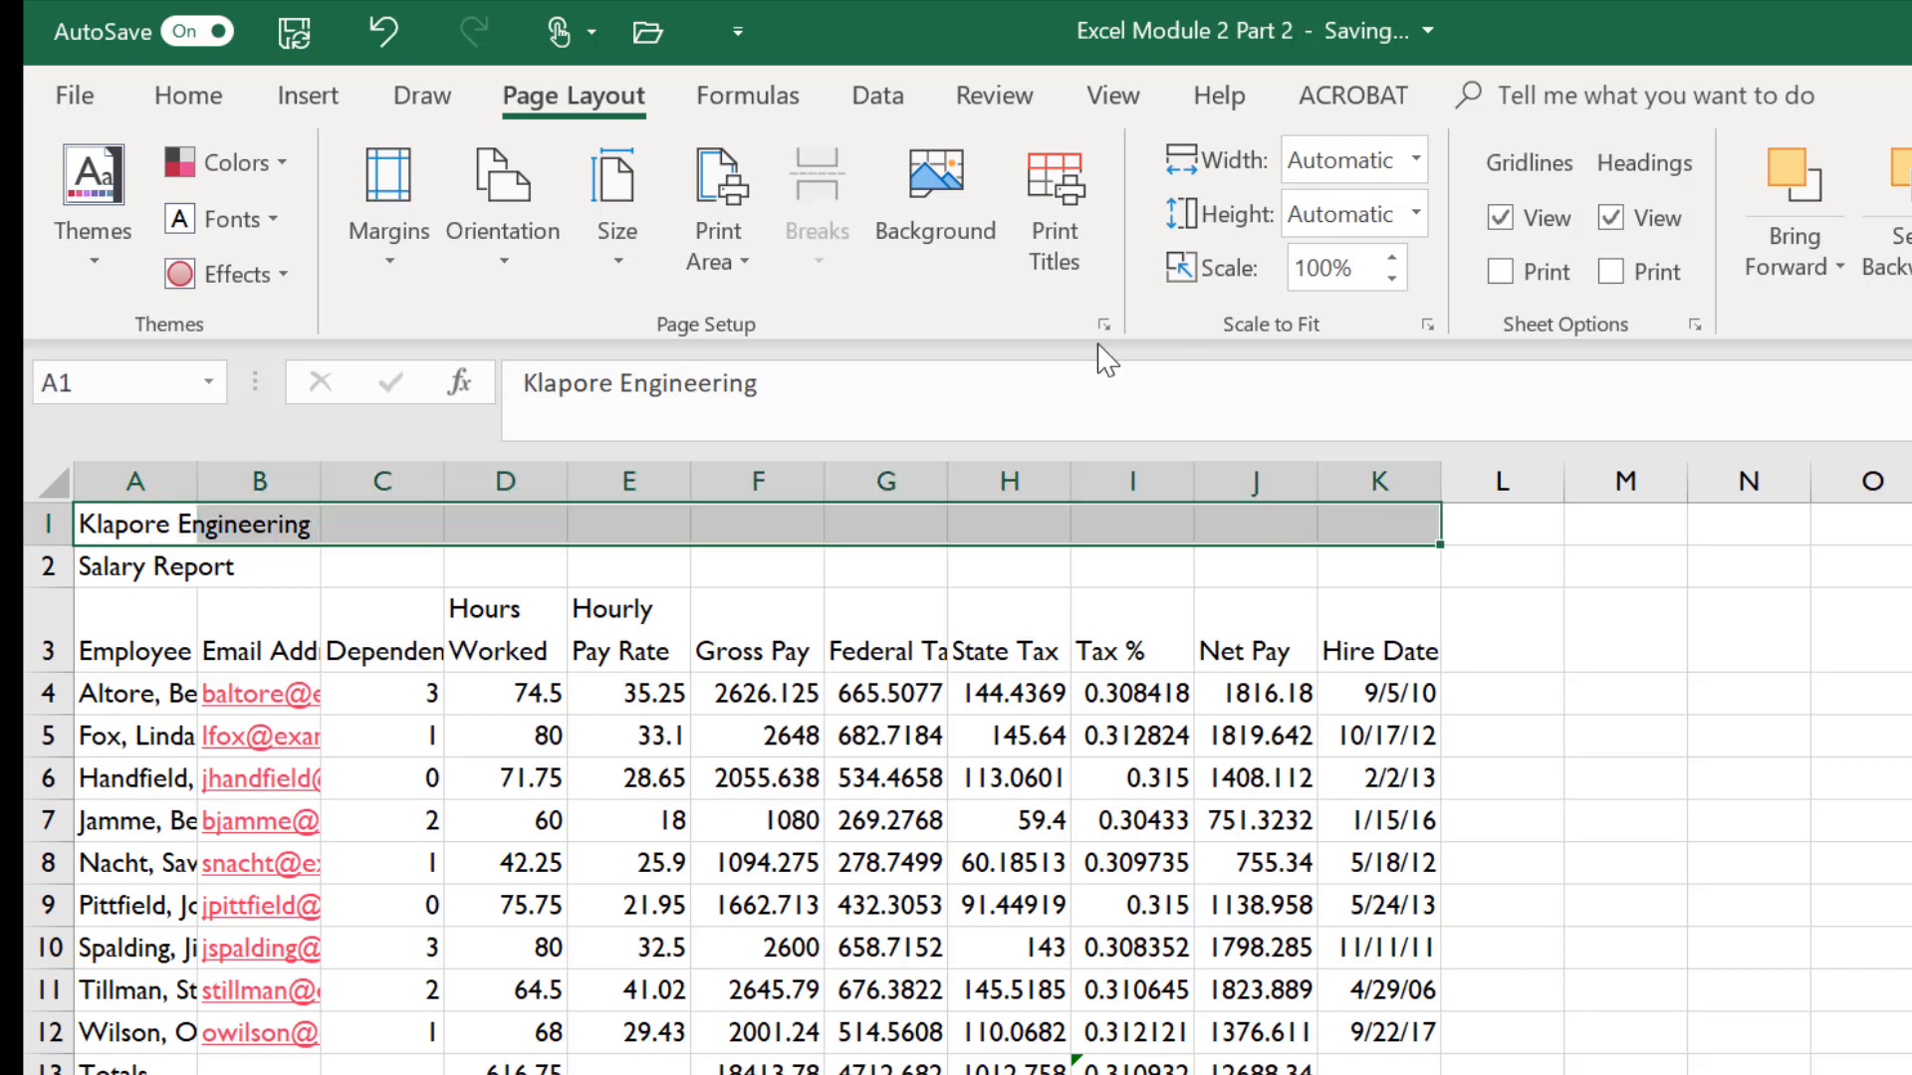
{"action": "left_click", "coordinate": [188, 94]}
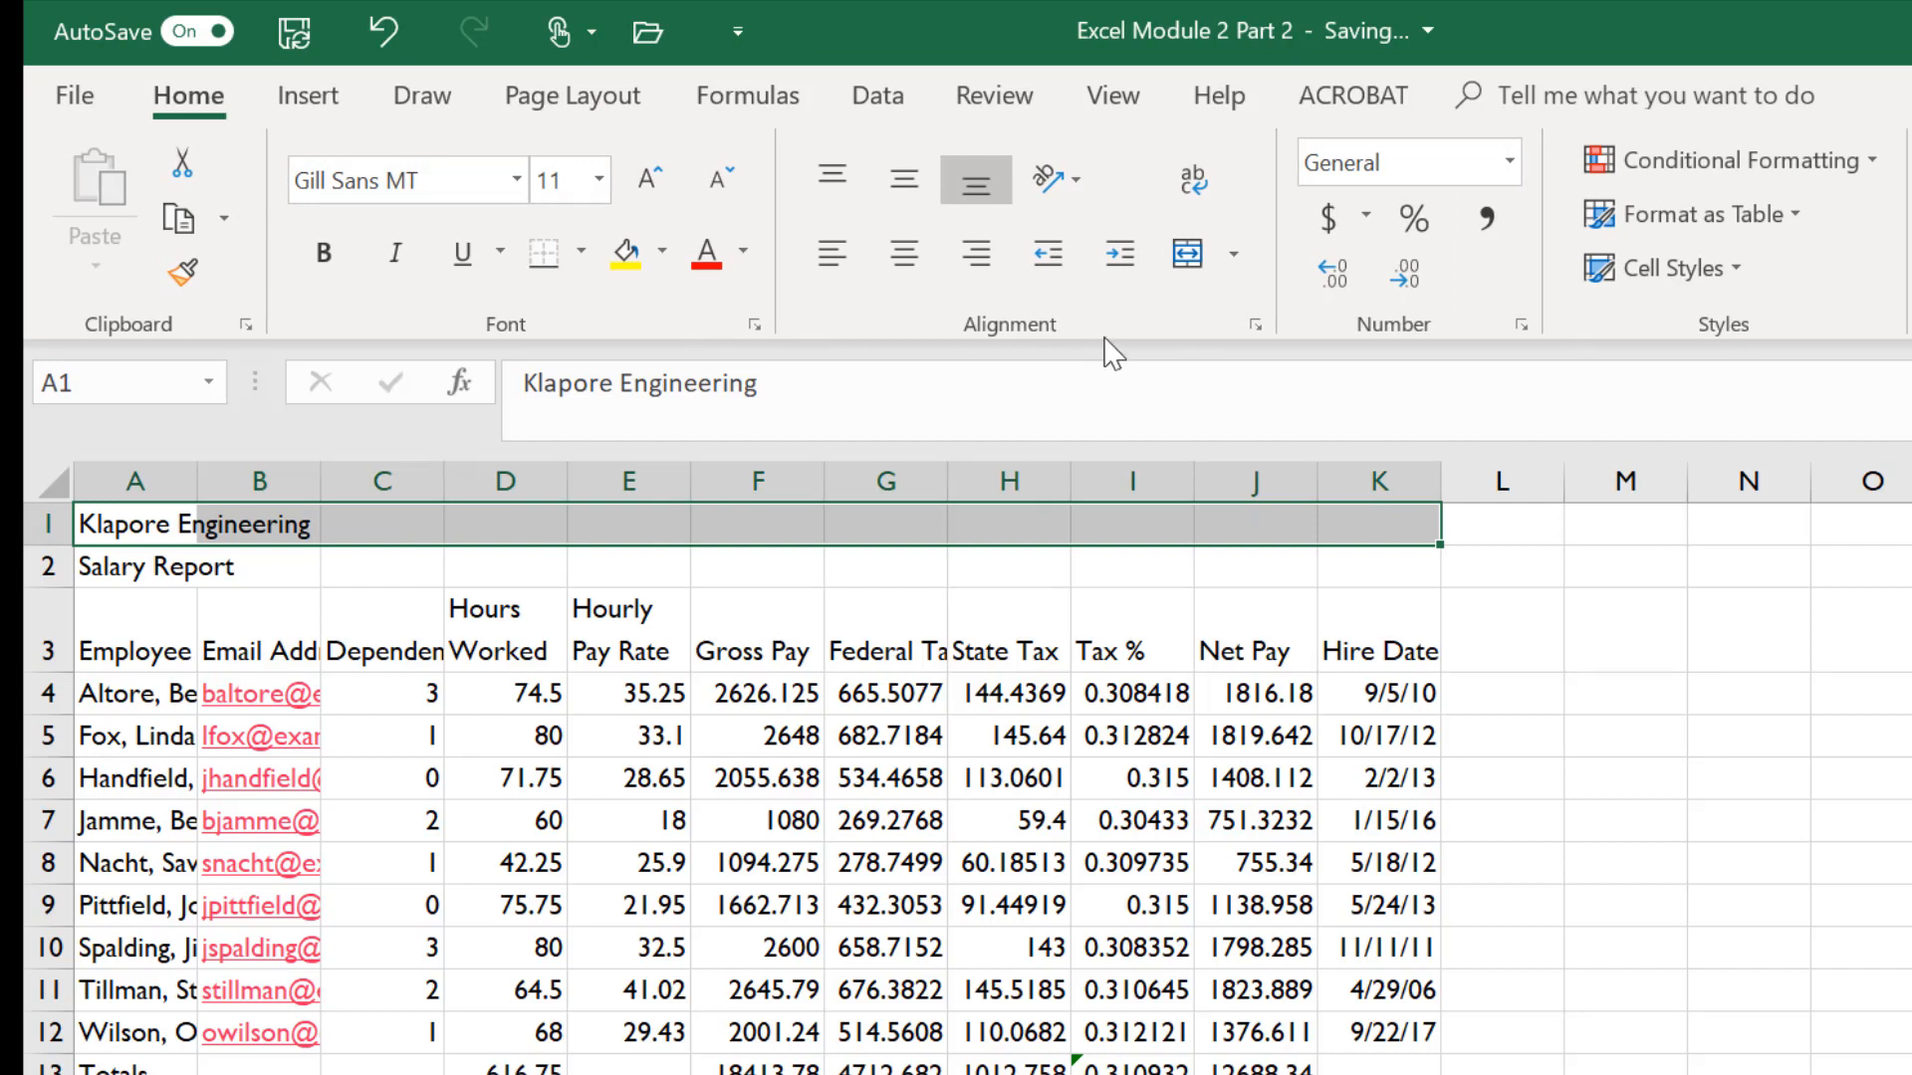
{"action": "left_click", "coordinate": [1227, 249]}
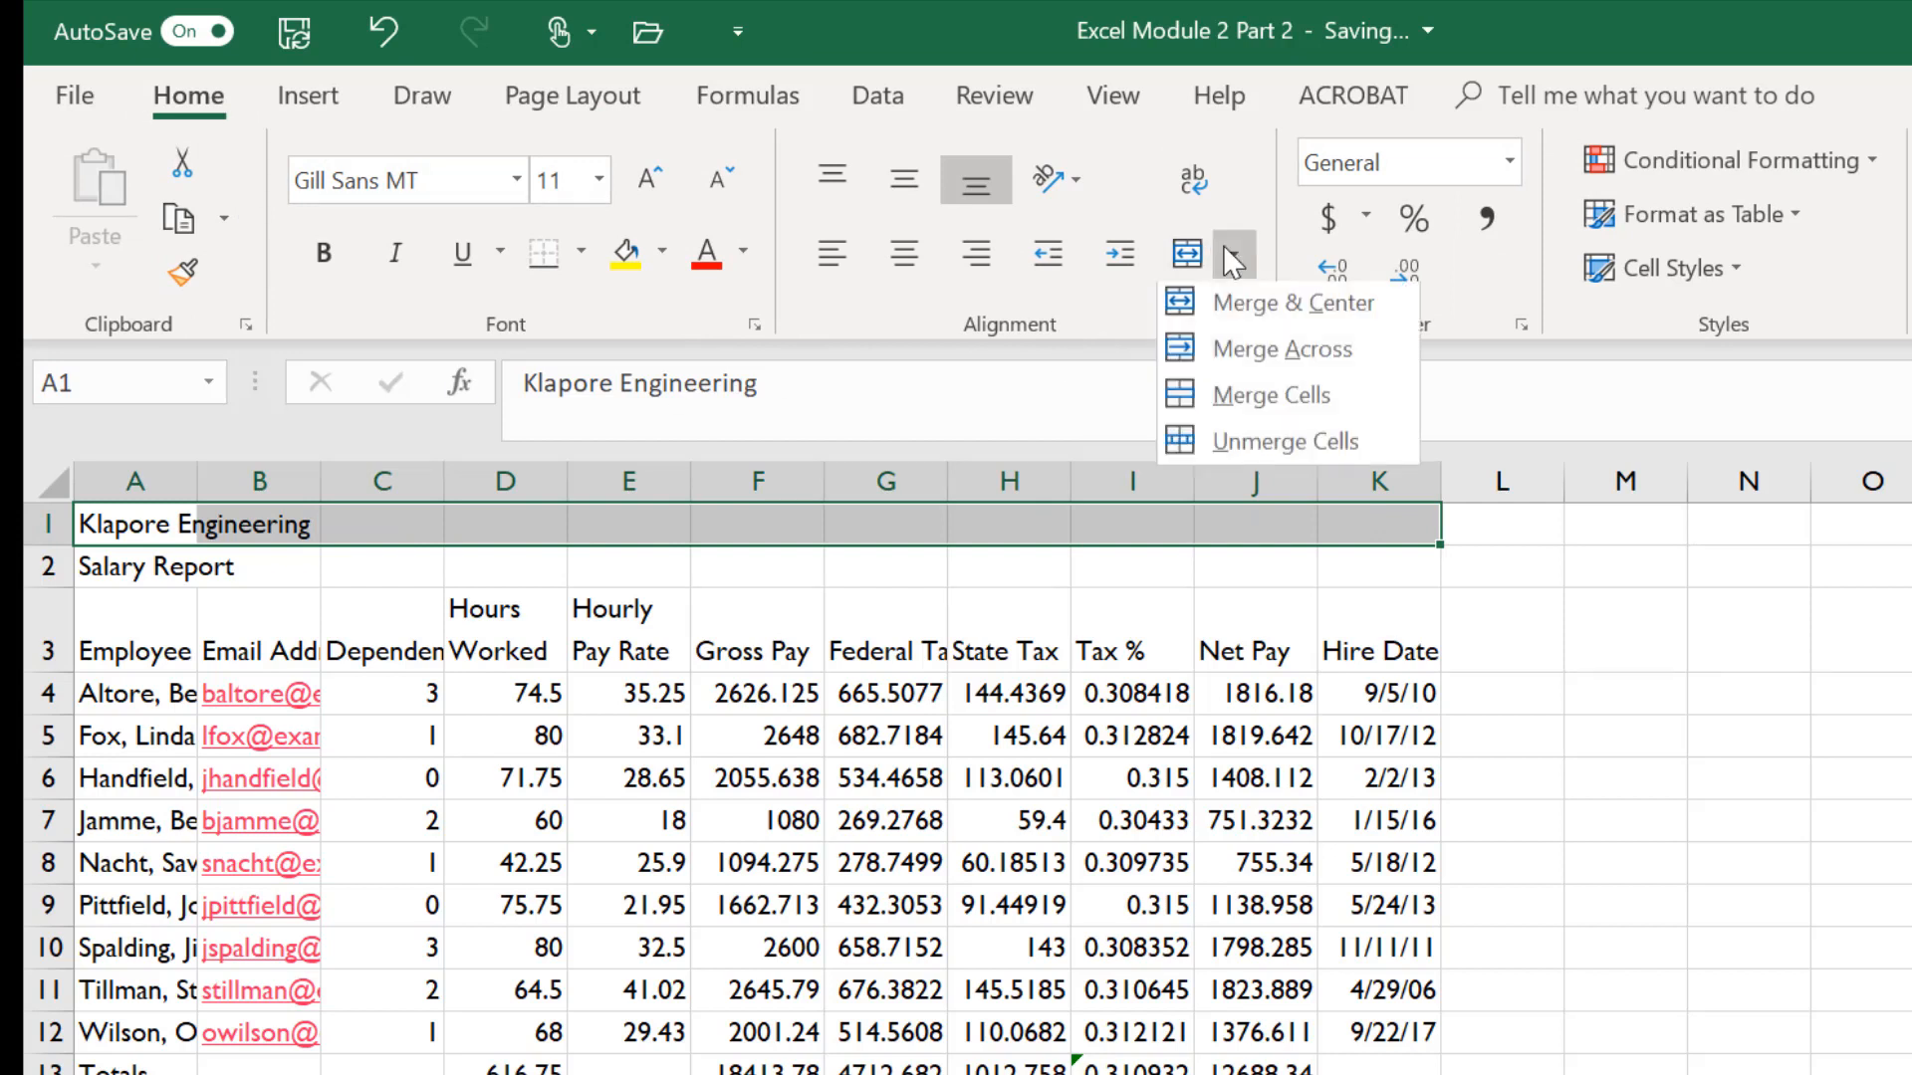
{"action": "left_click", "coordinate": [1227, 311]}
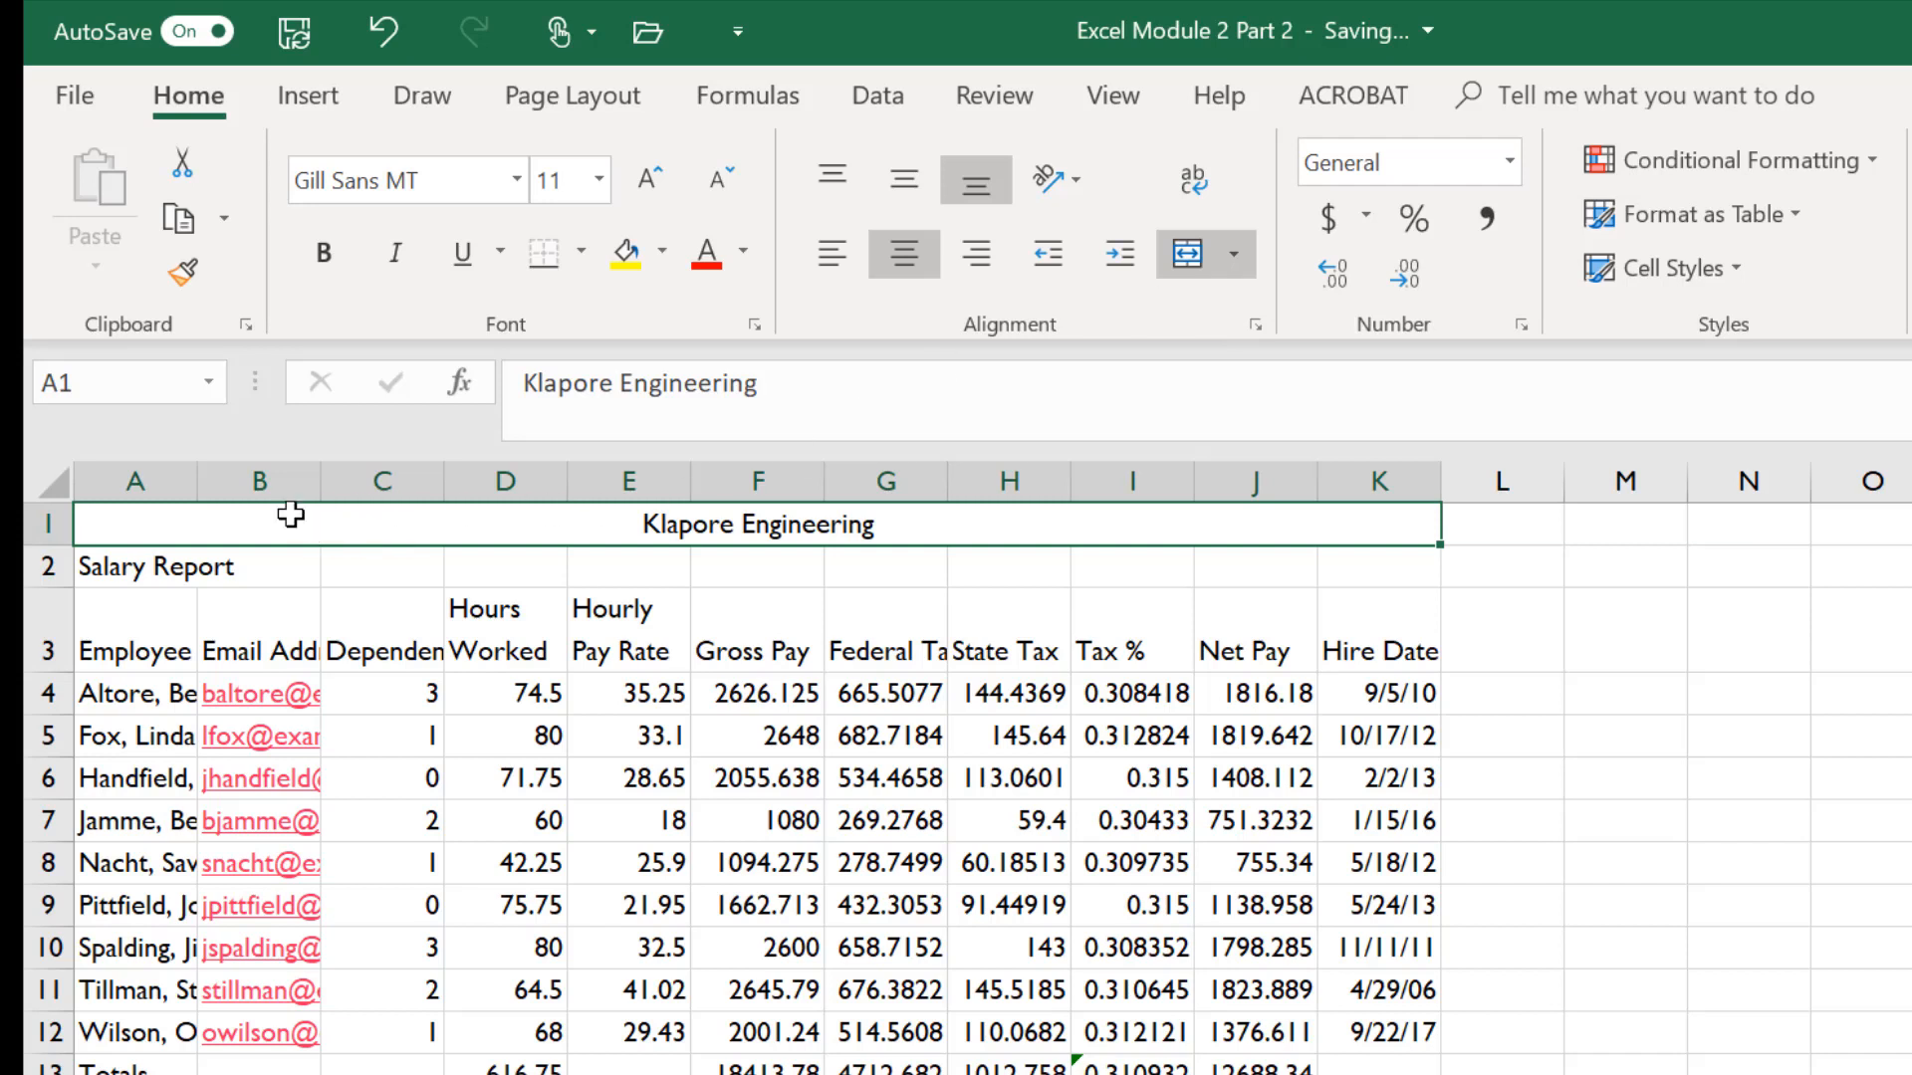
- Merge and center the Salary Report subtitle across cells A2 through K2
{"action": "left_click", "coordinate": [132, 564]}
{"action": "left_click_drag", "start_coordinate": [406, 566], "coordinate": [1348, 558]}
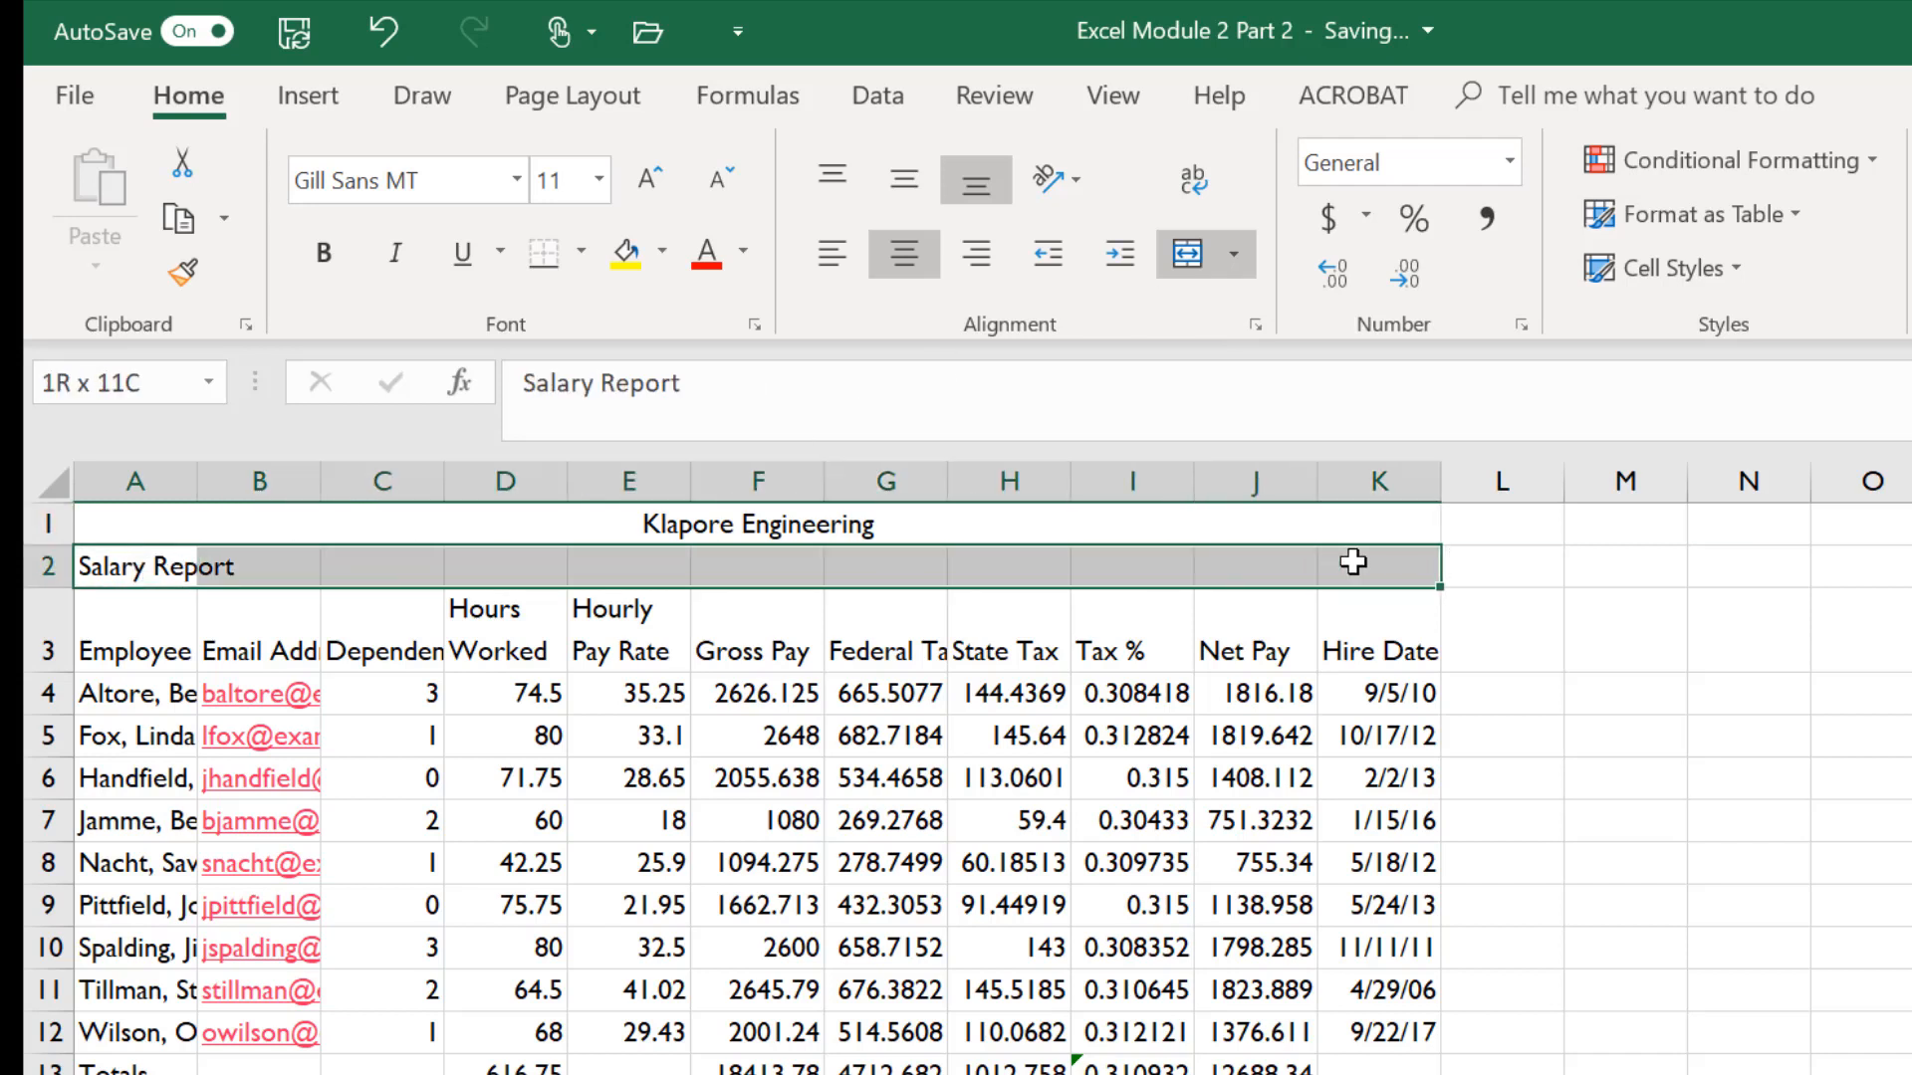
{"action": "left_click", "coordinate": [1196, 259]}
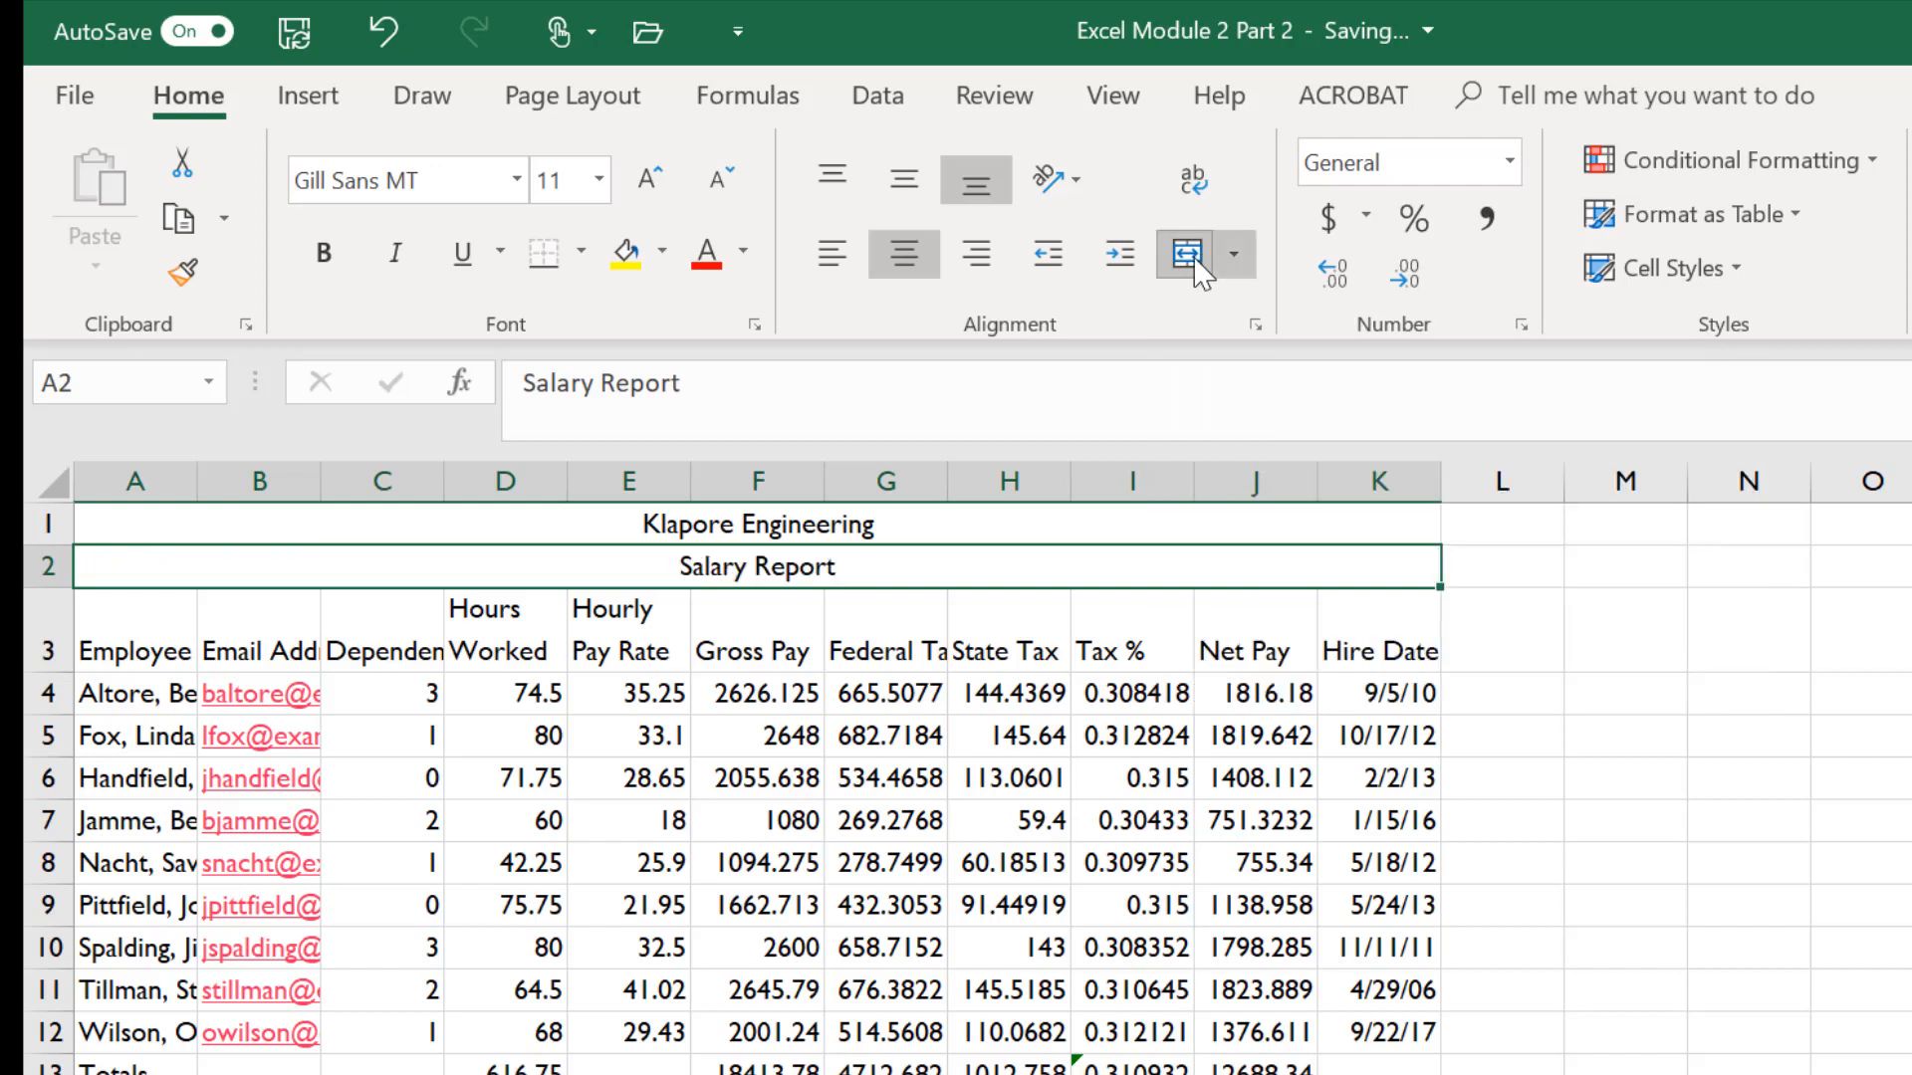
- Apply the Title cell style to the two title cells A1 and A2
{"action": "left_click", "coordinate": [893, 530]}
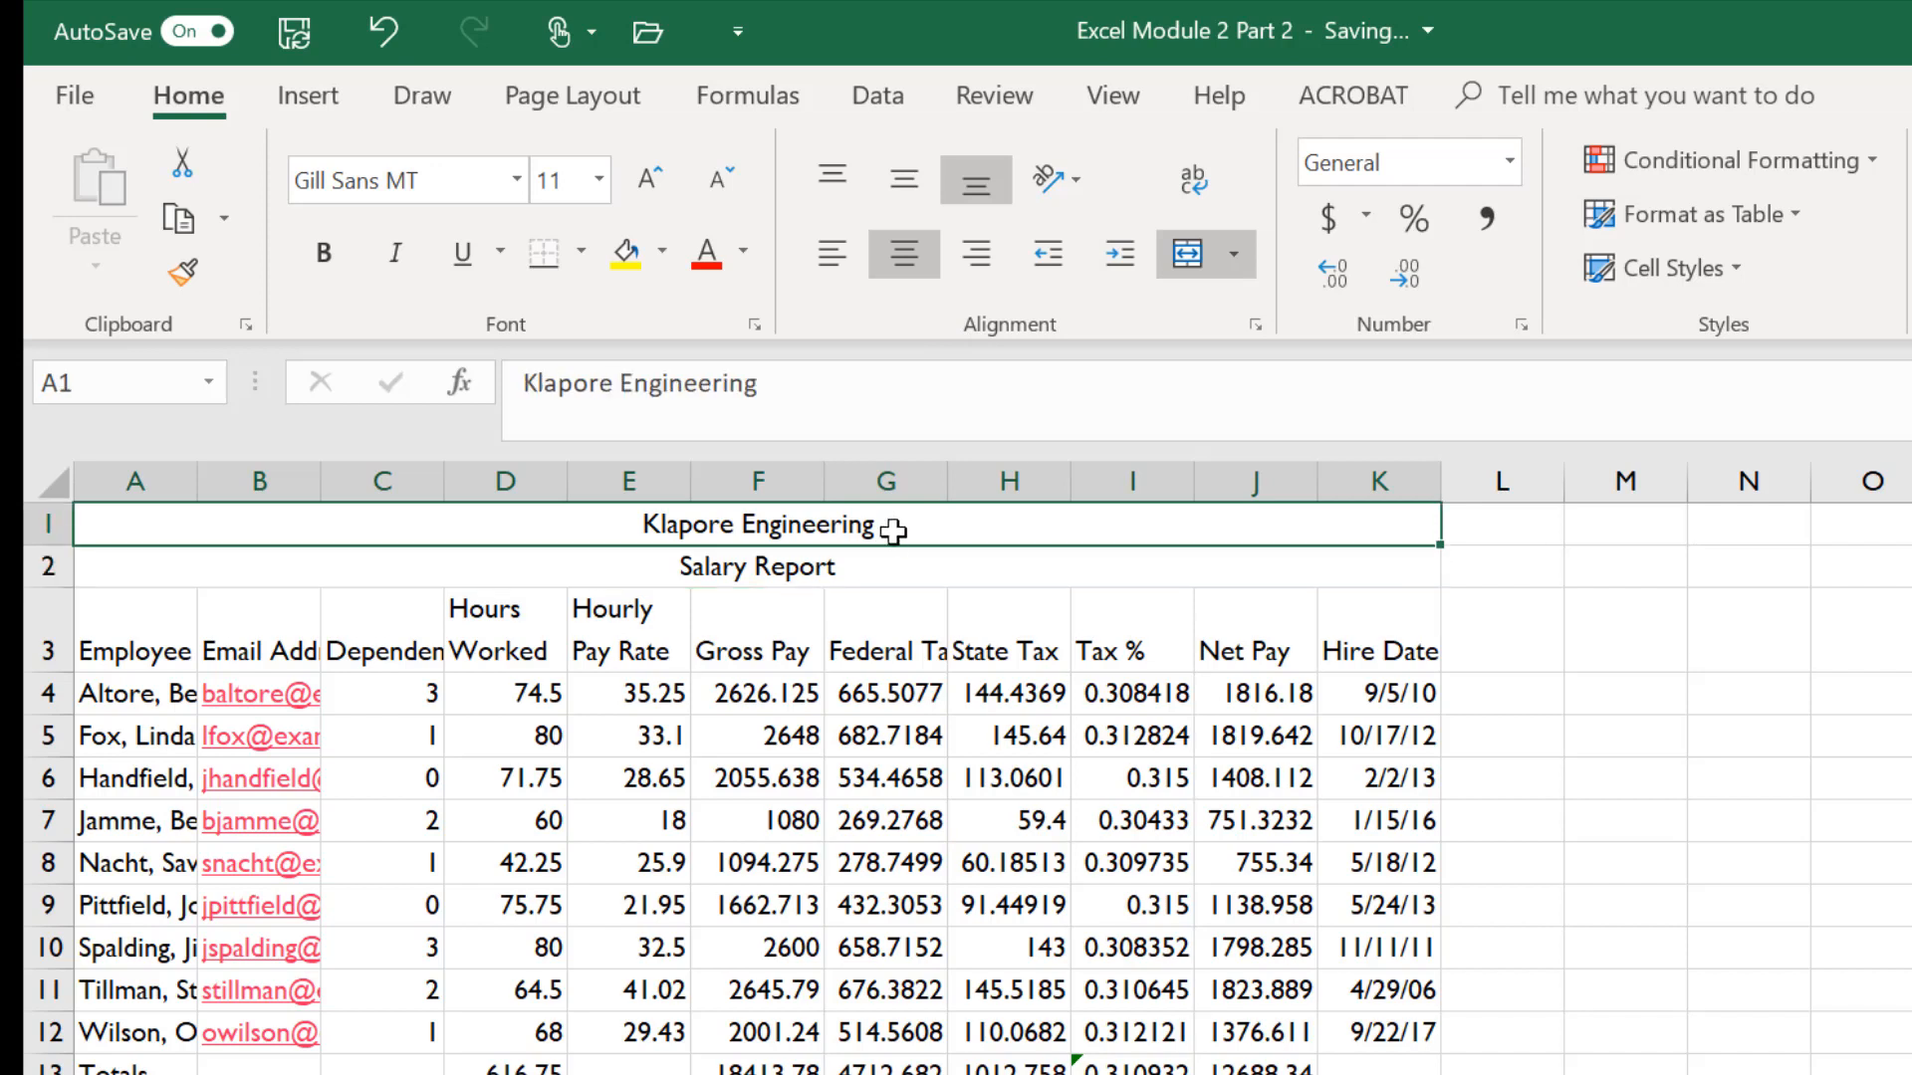
{"action": "left_click_drag", "start_coordinate": [893, 531], "coordinate": [894, 571]}
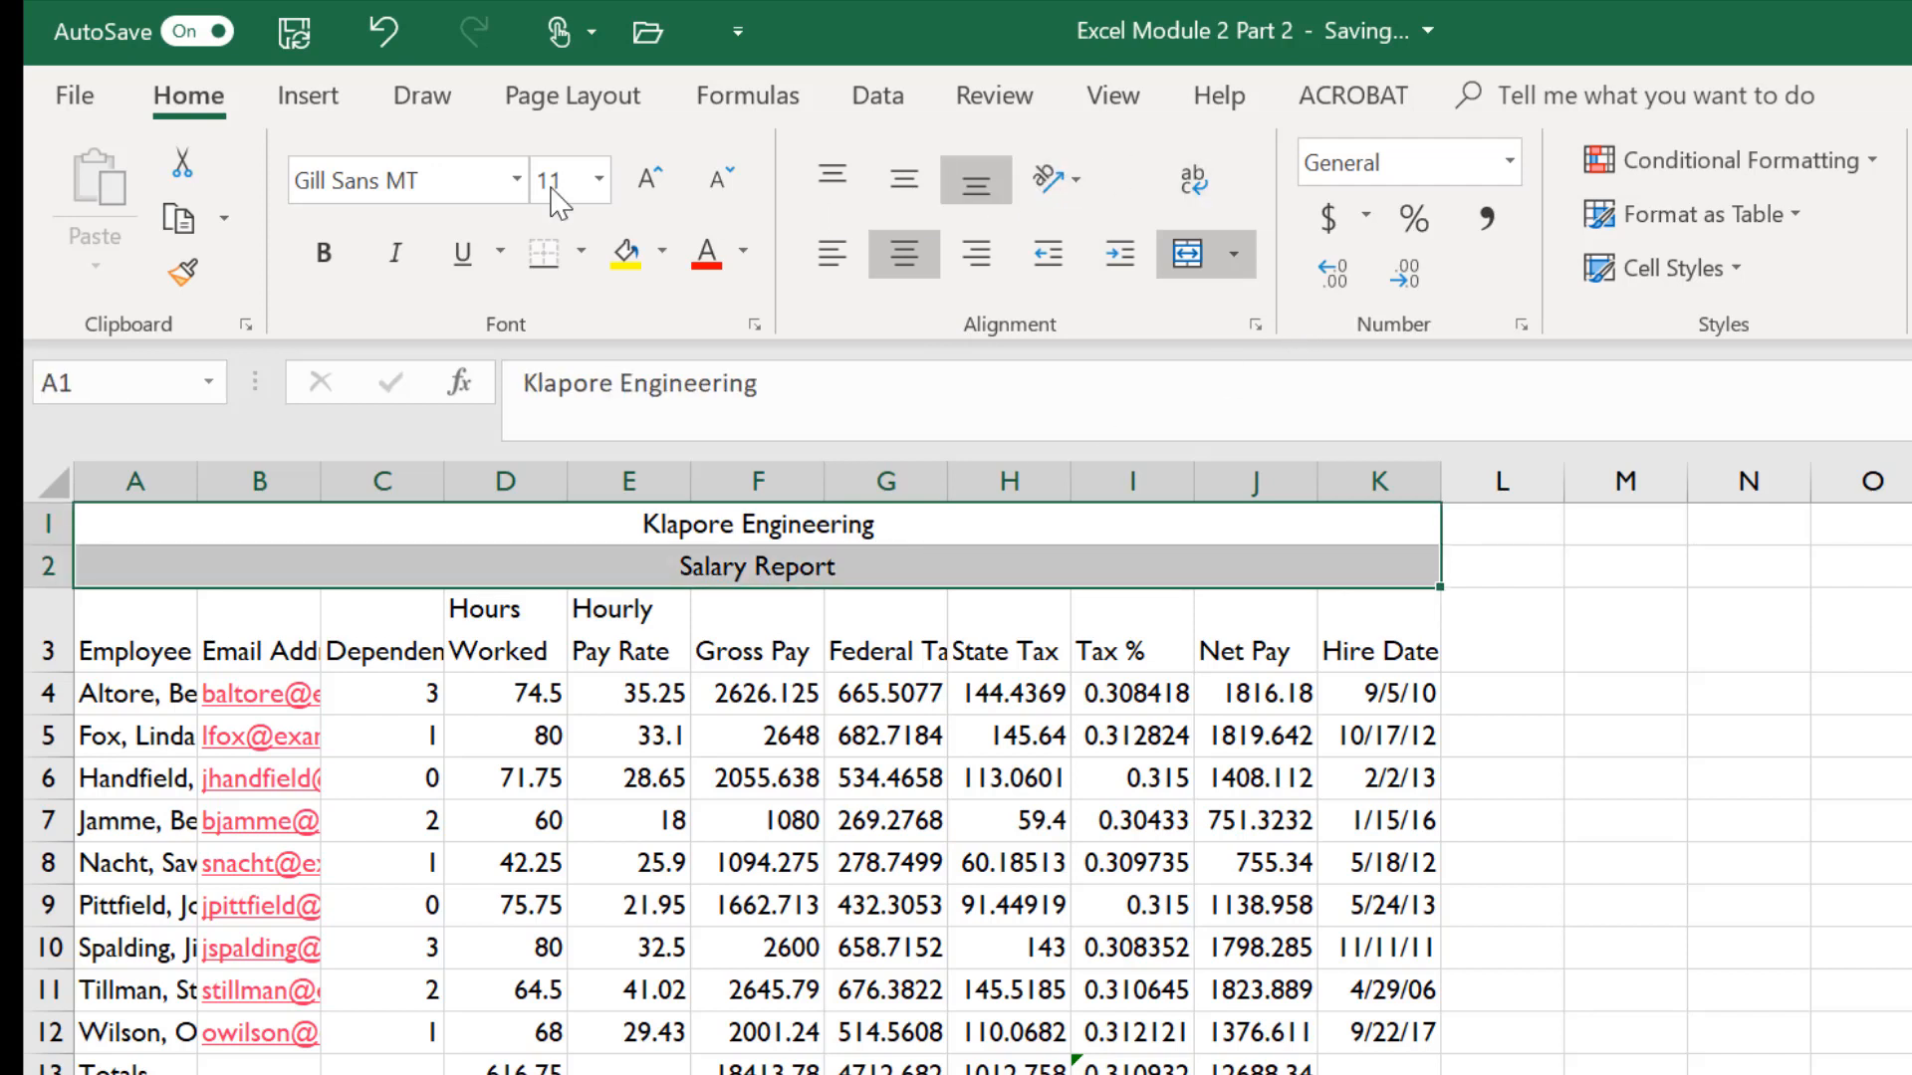
{"action": "left_click", "coordinate": [1711, 276]}
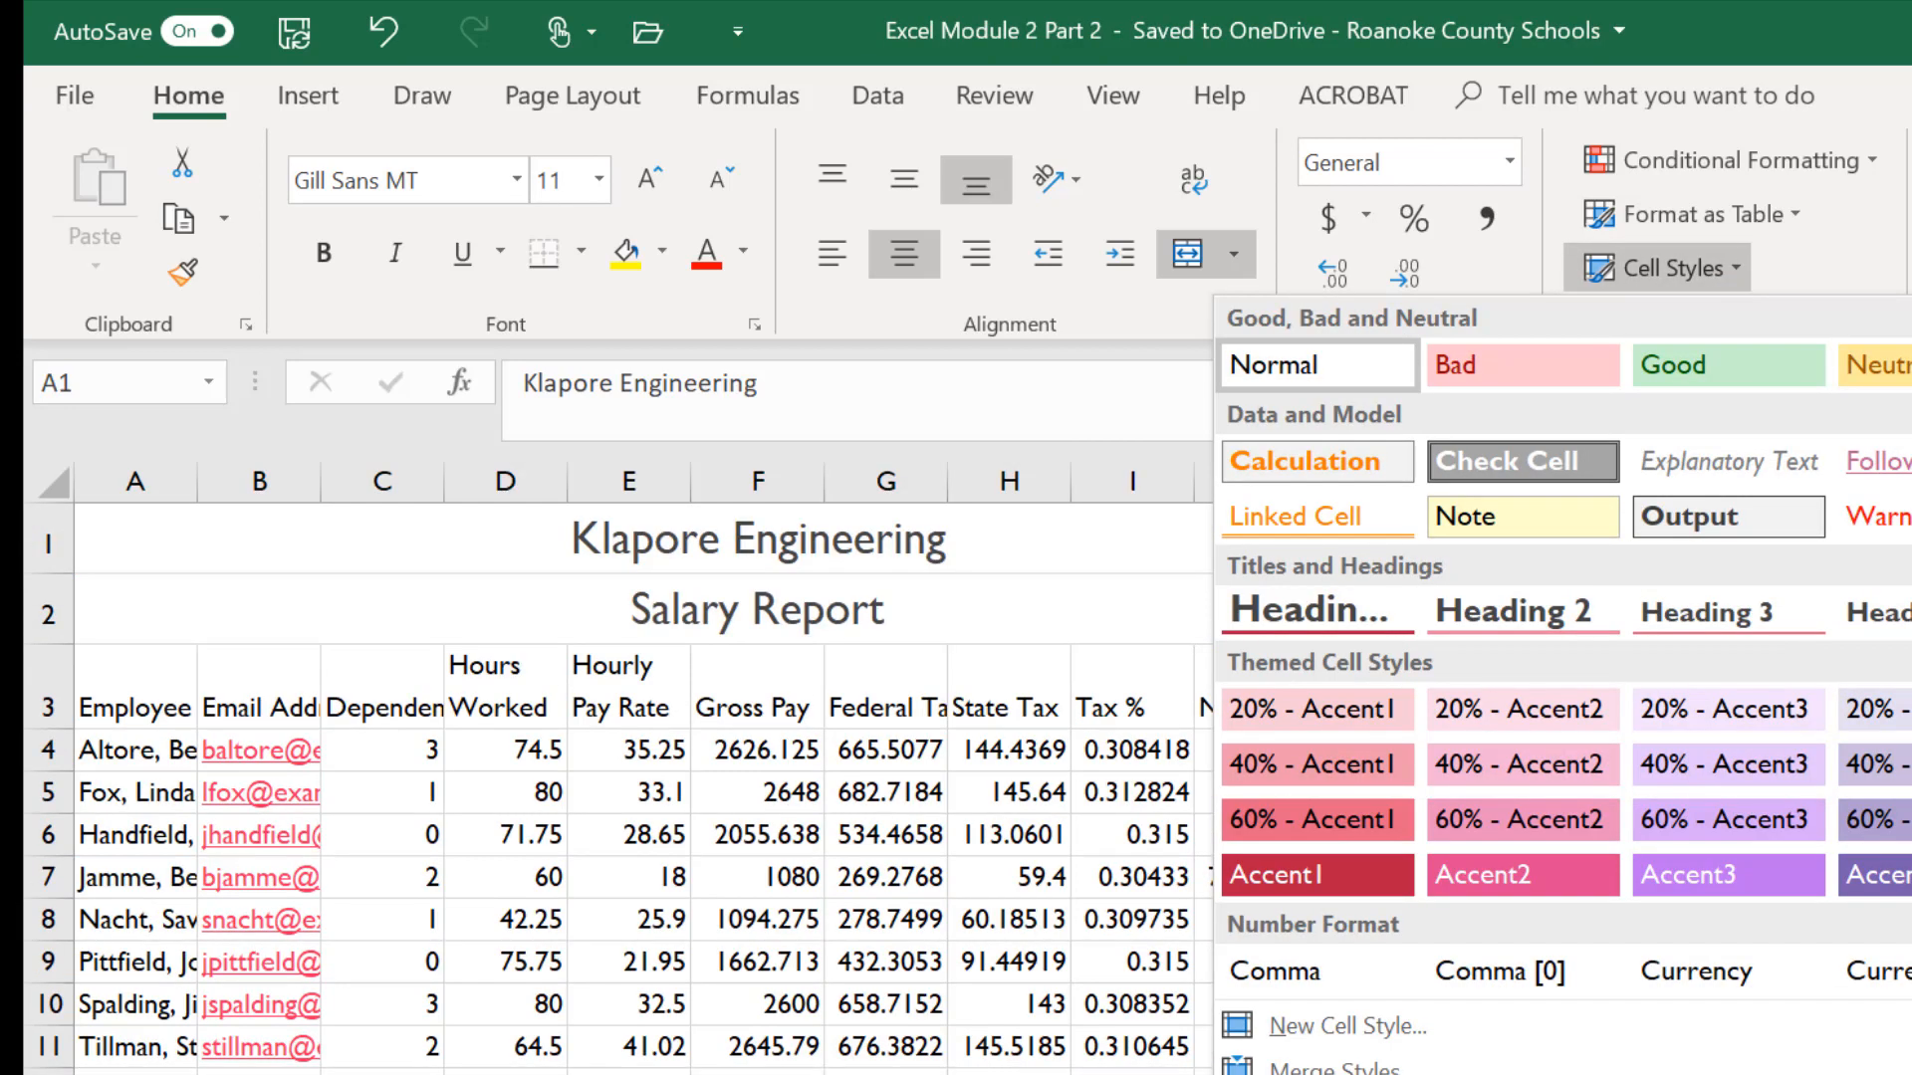
{"action": "left_click", "coordinate": [1910, 611]}
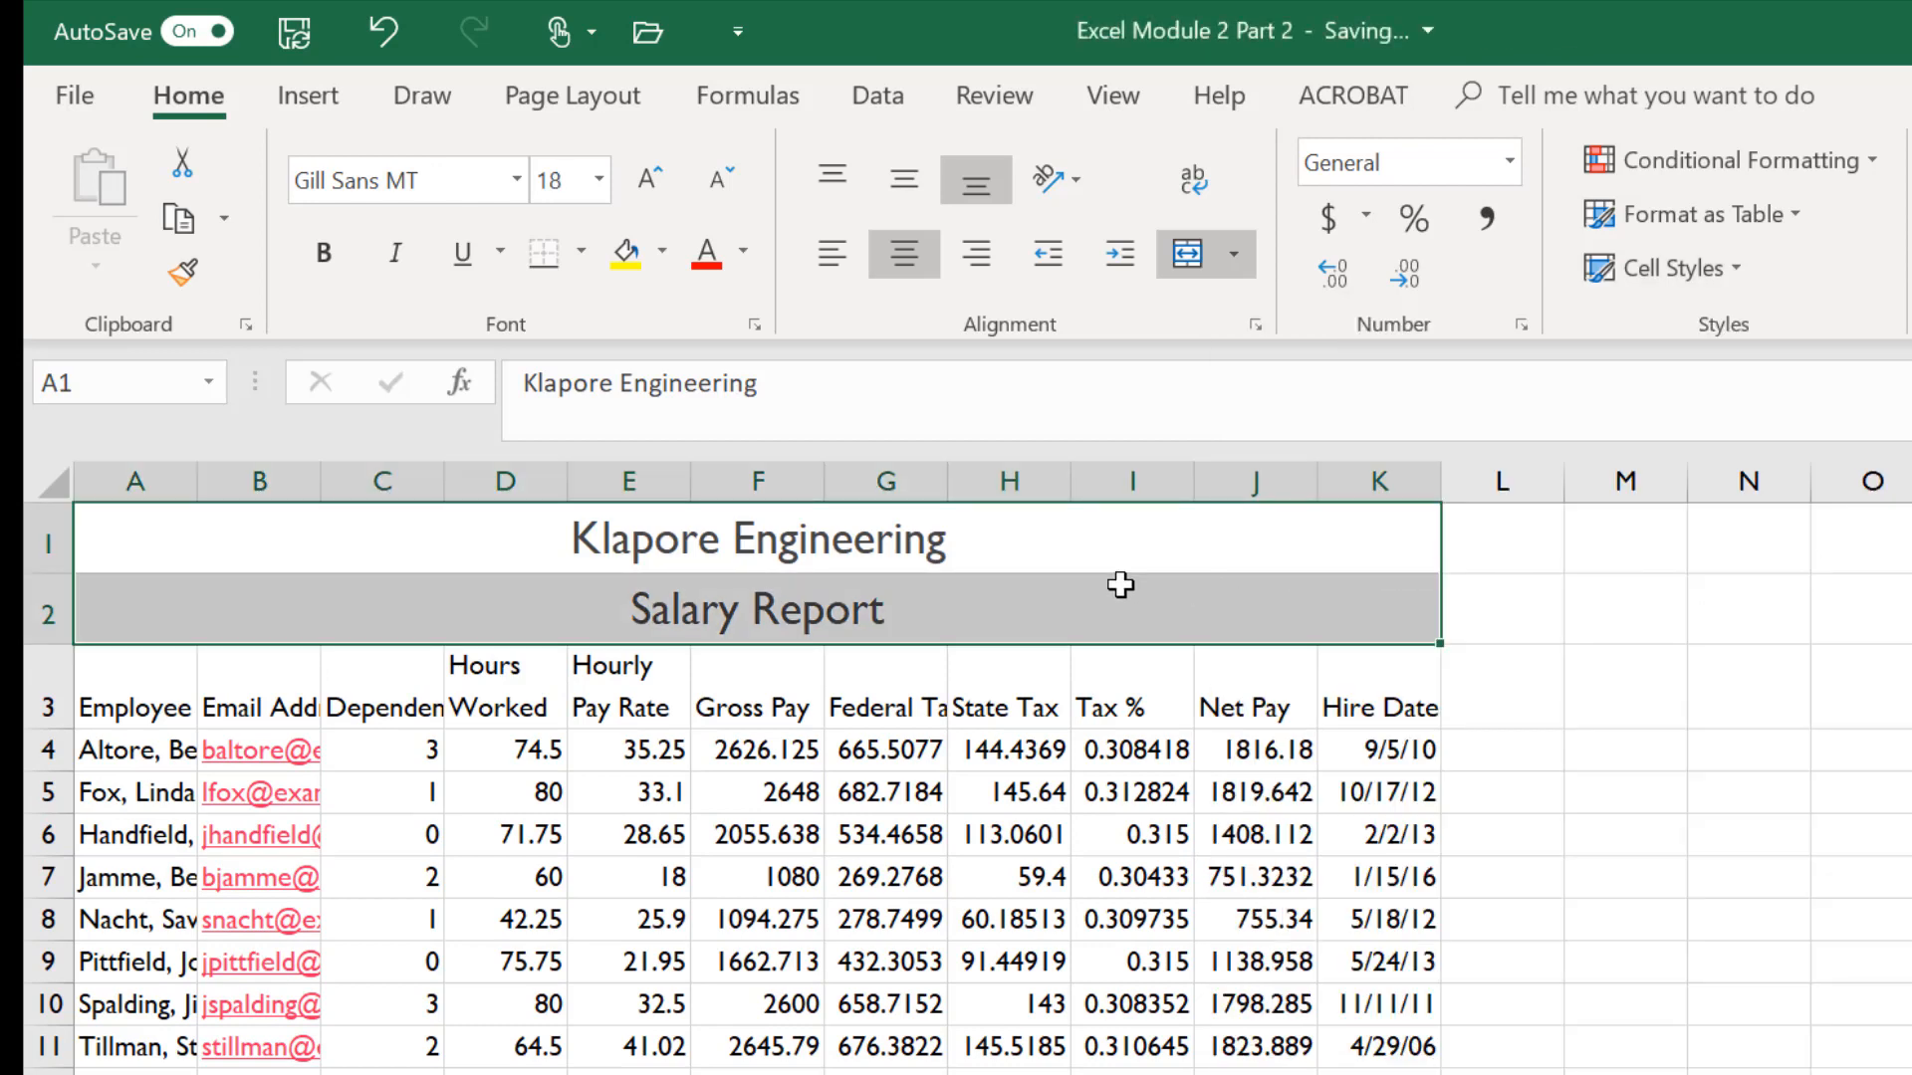
- Set the Salary Report subtitle's font size to 16 pt
{"action": "left_click", "coordinate": [974, 619]}
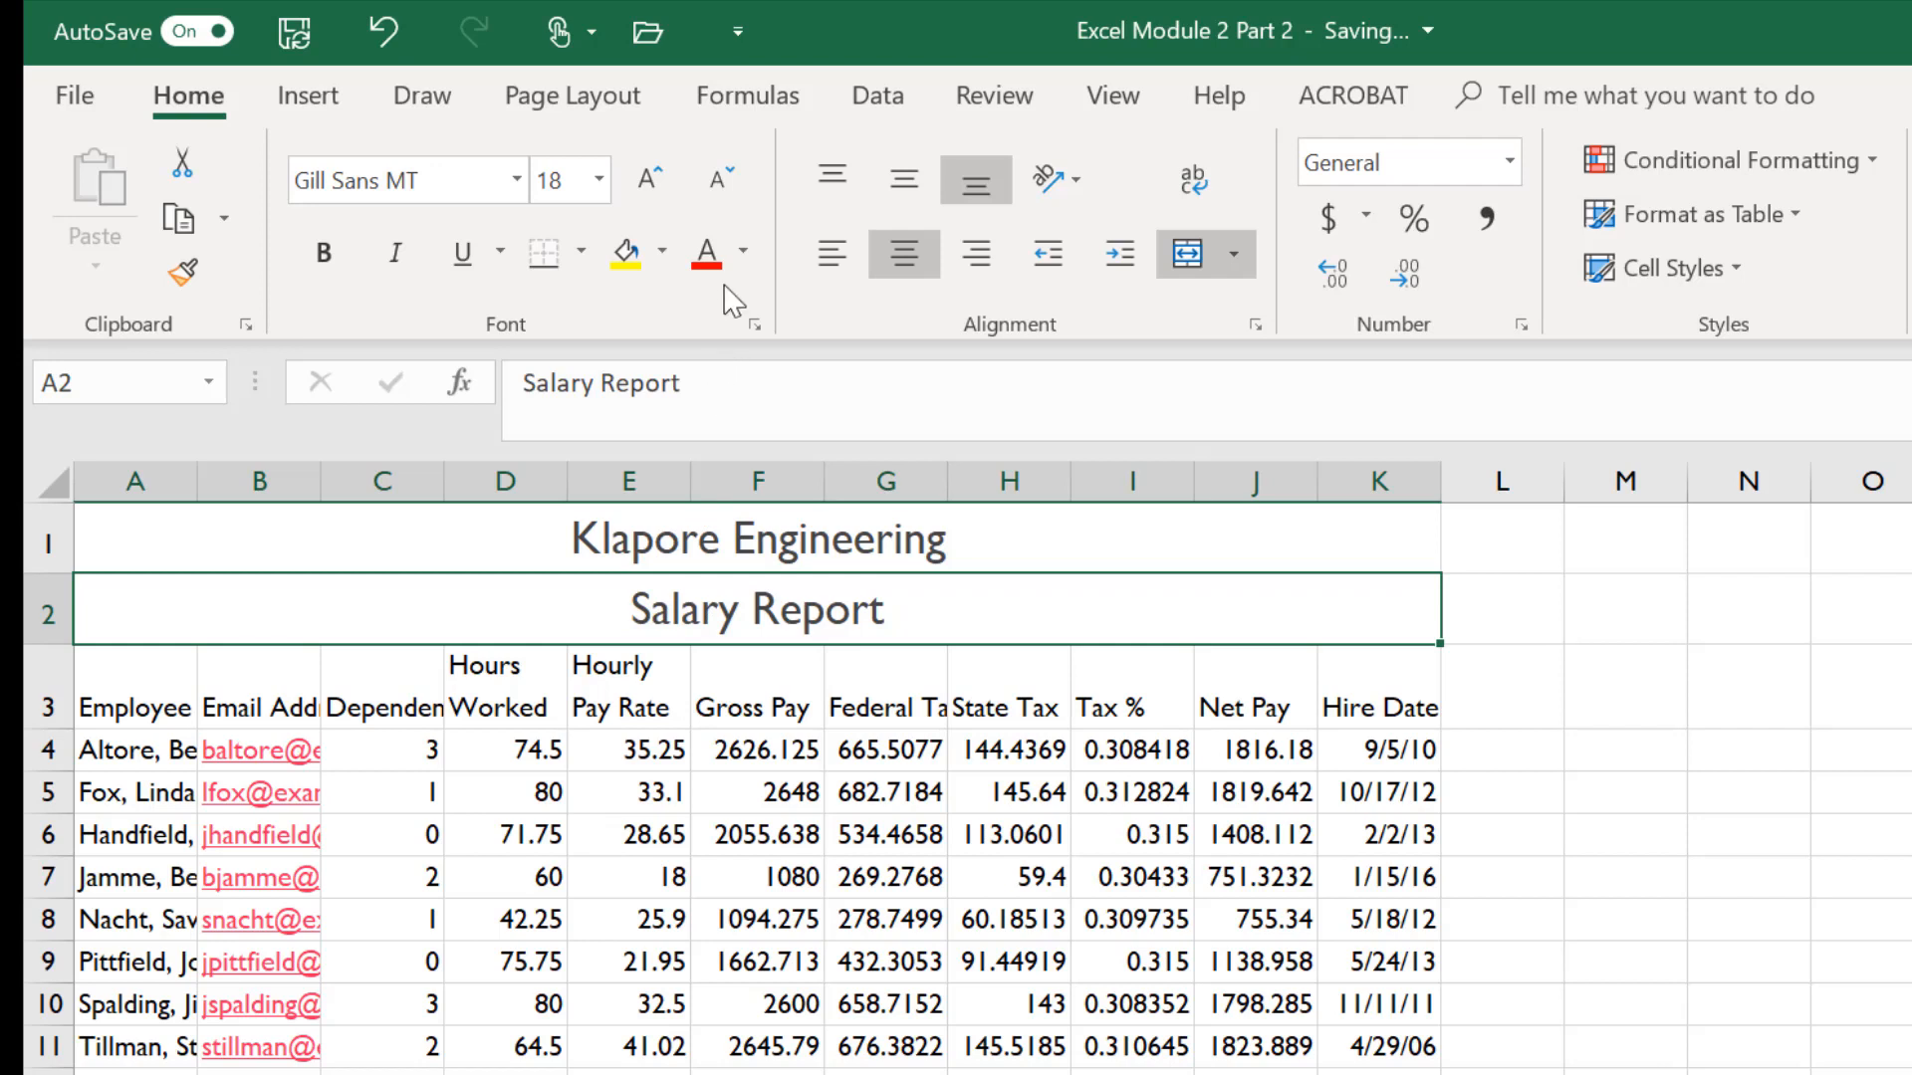
{"action": "left_click", "coordinate": [724, 207]}
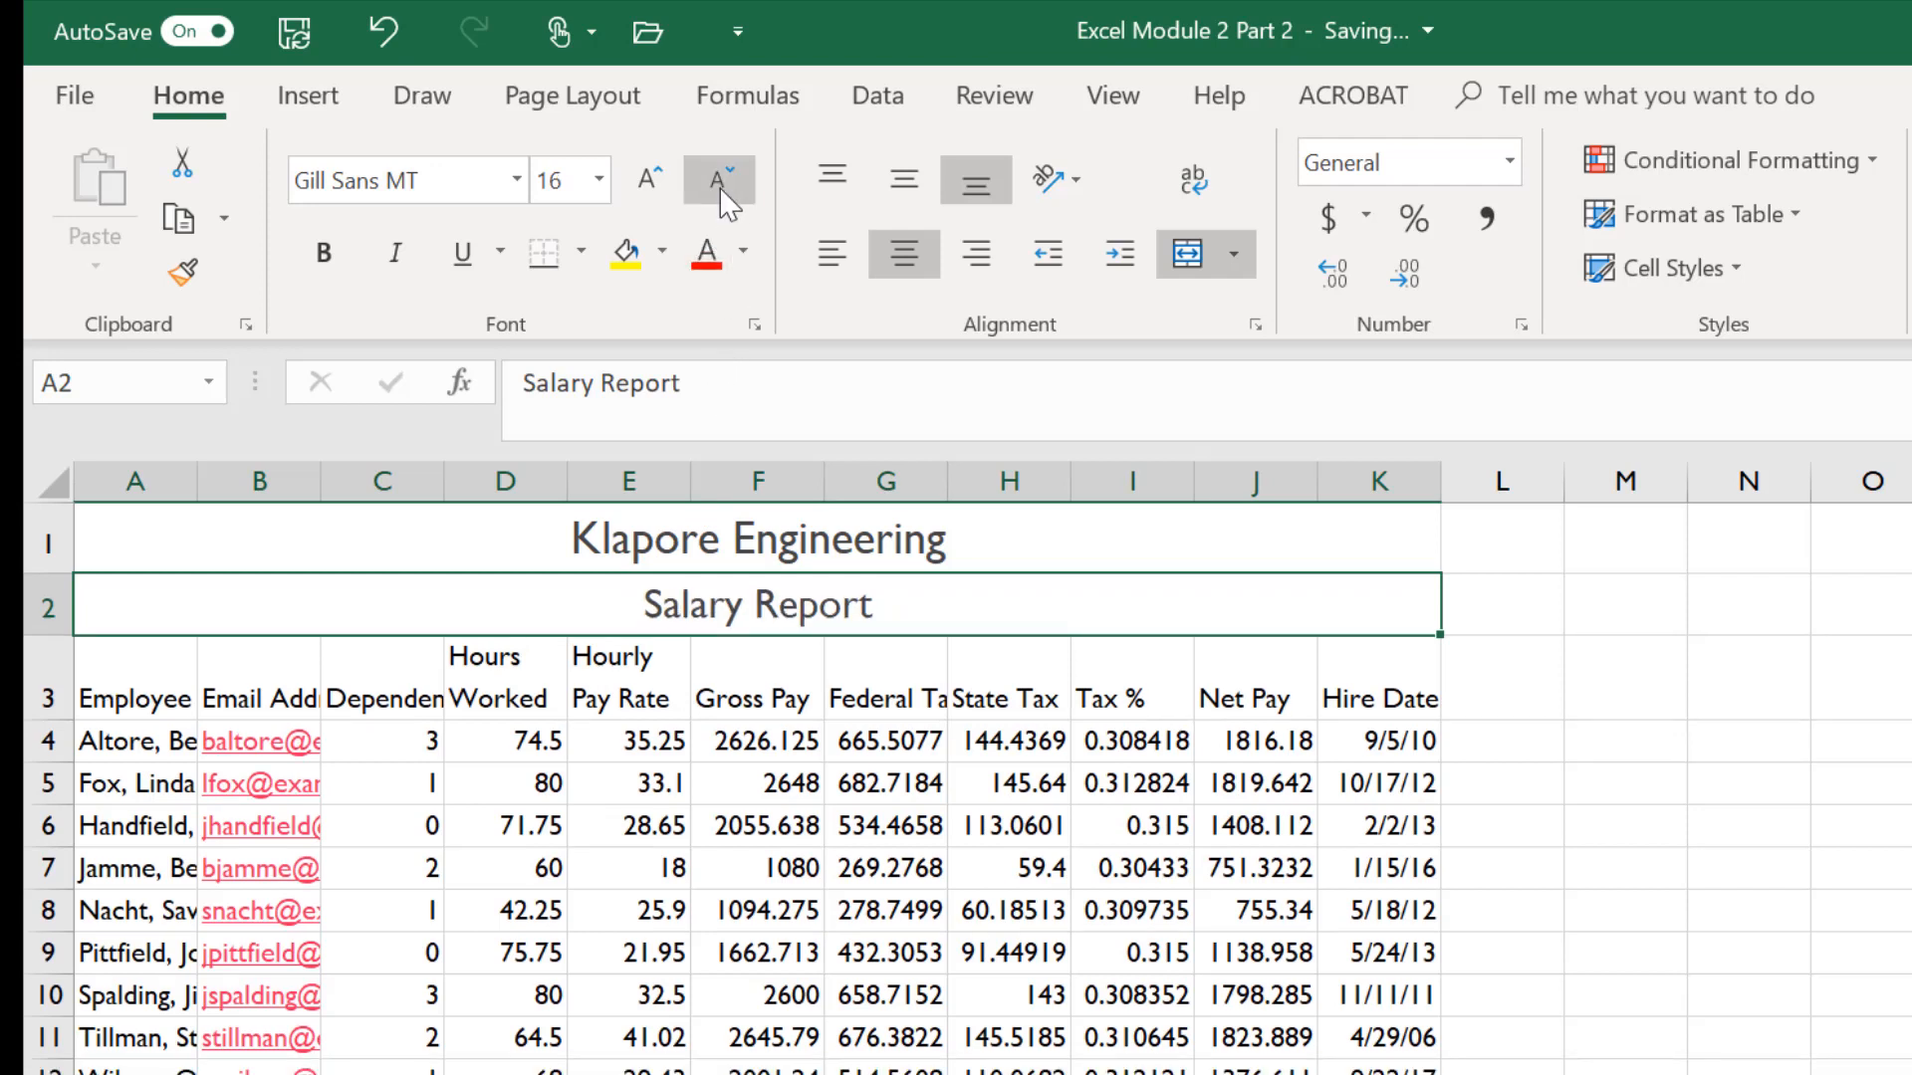
{"action": "left_click", "coordinate": [724, 201]}
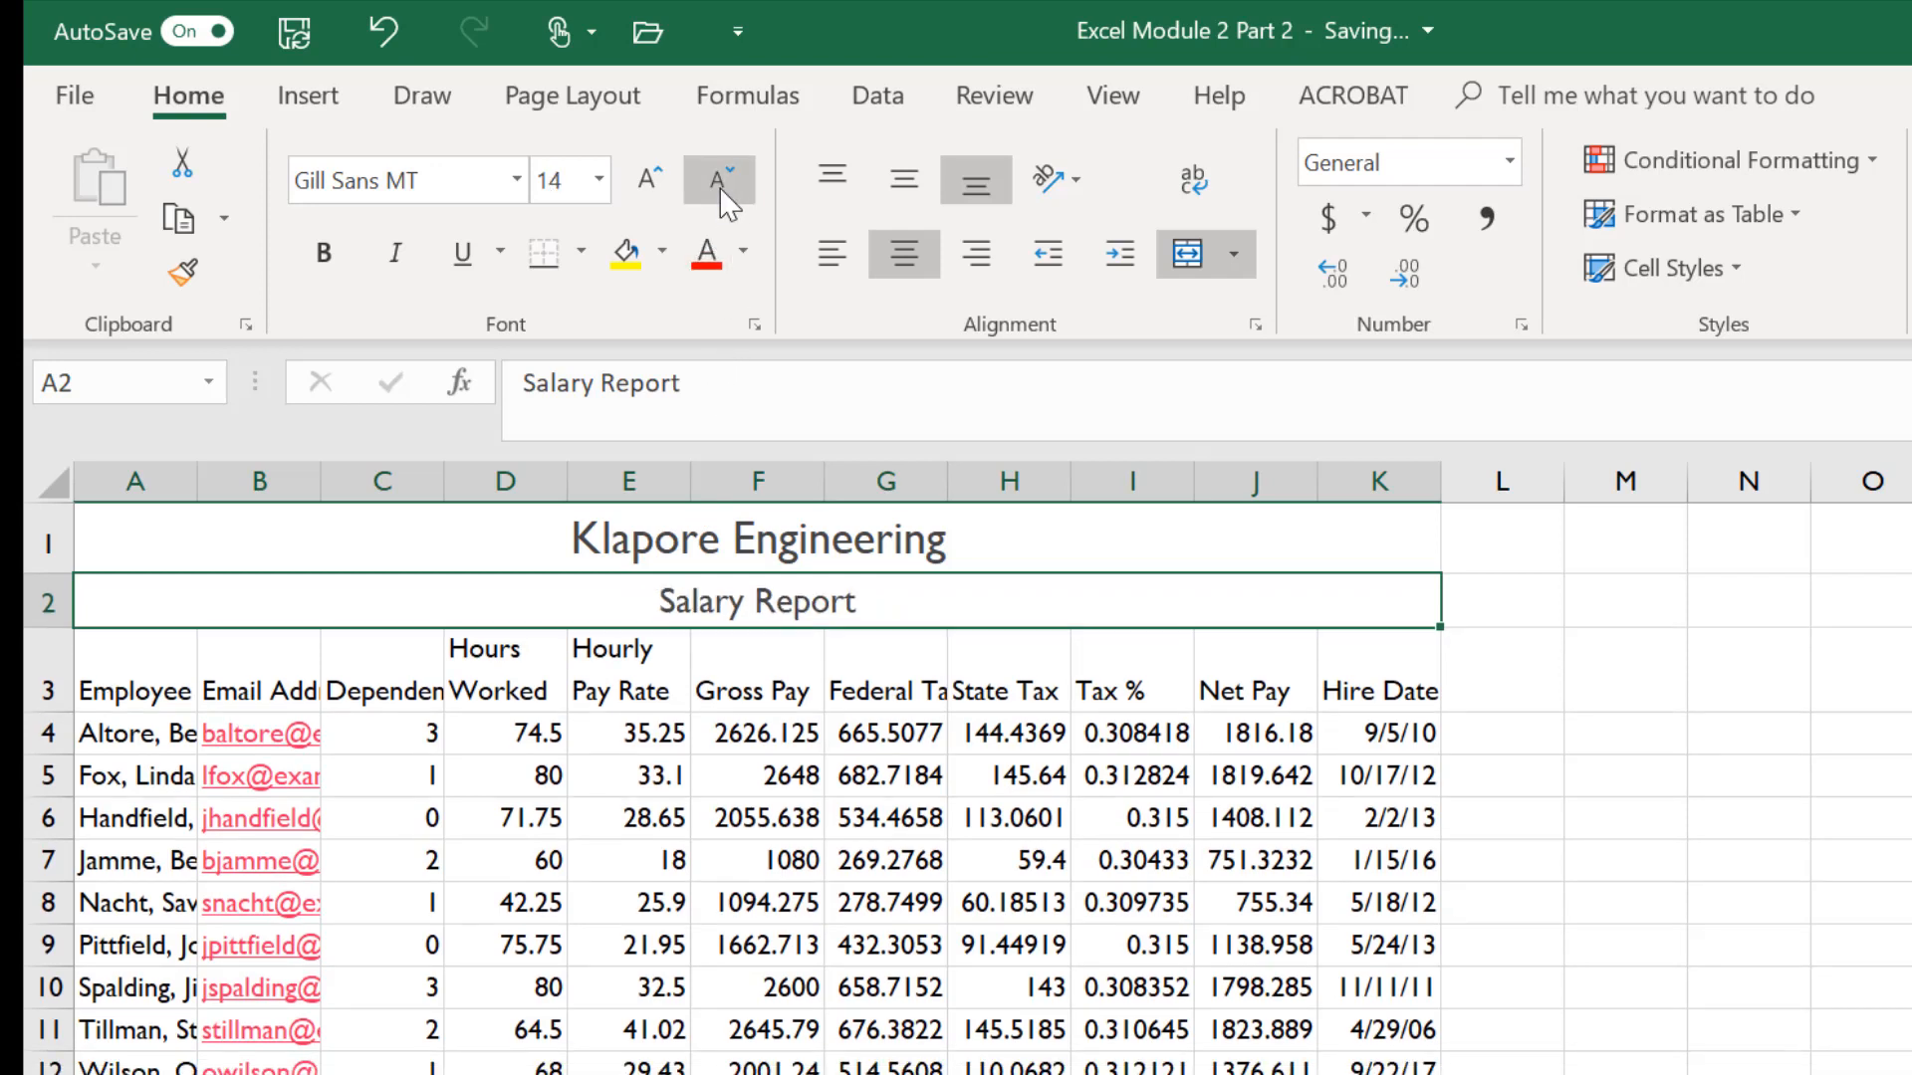
{"action": "left_click", "coordinate": [648, 199]}
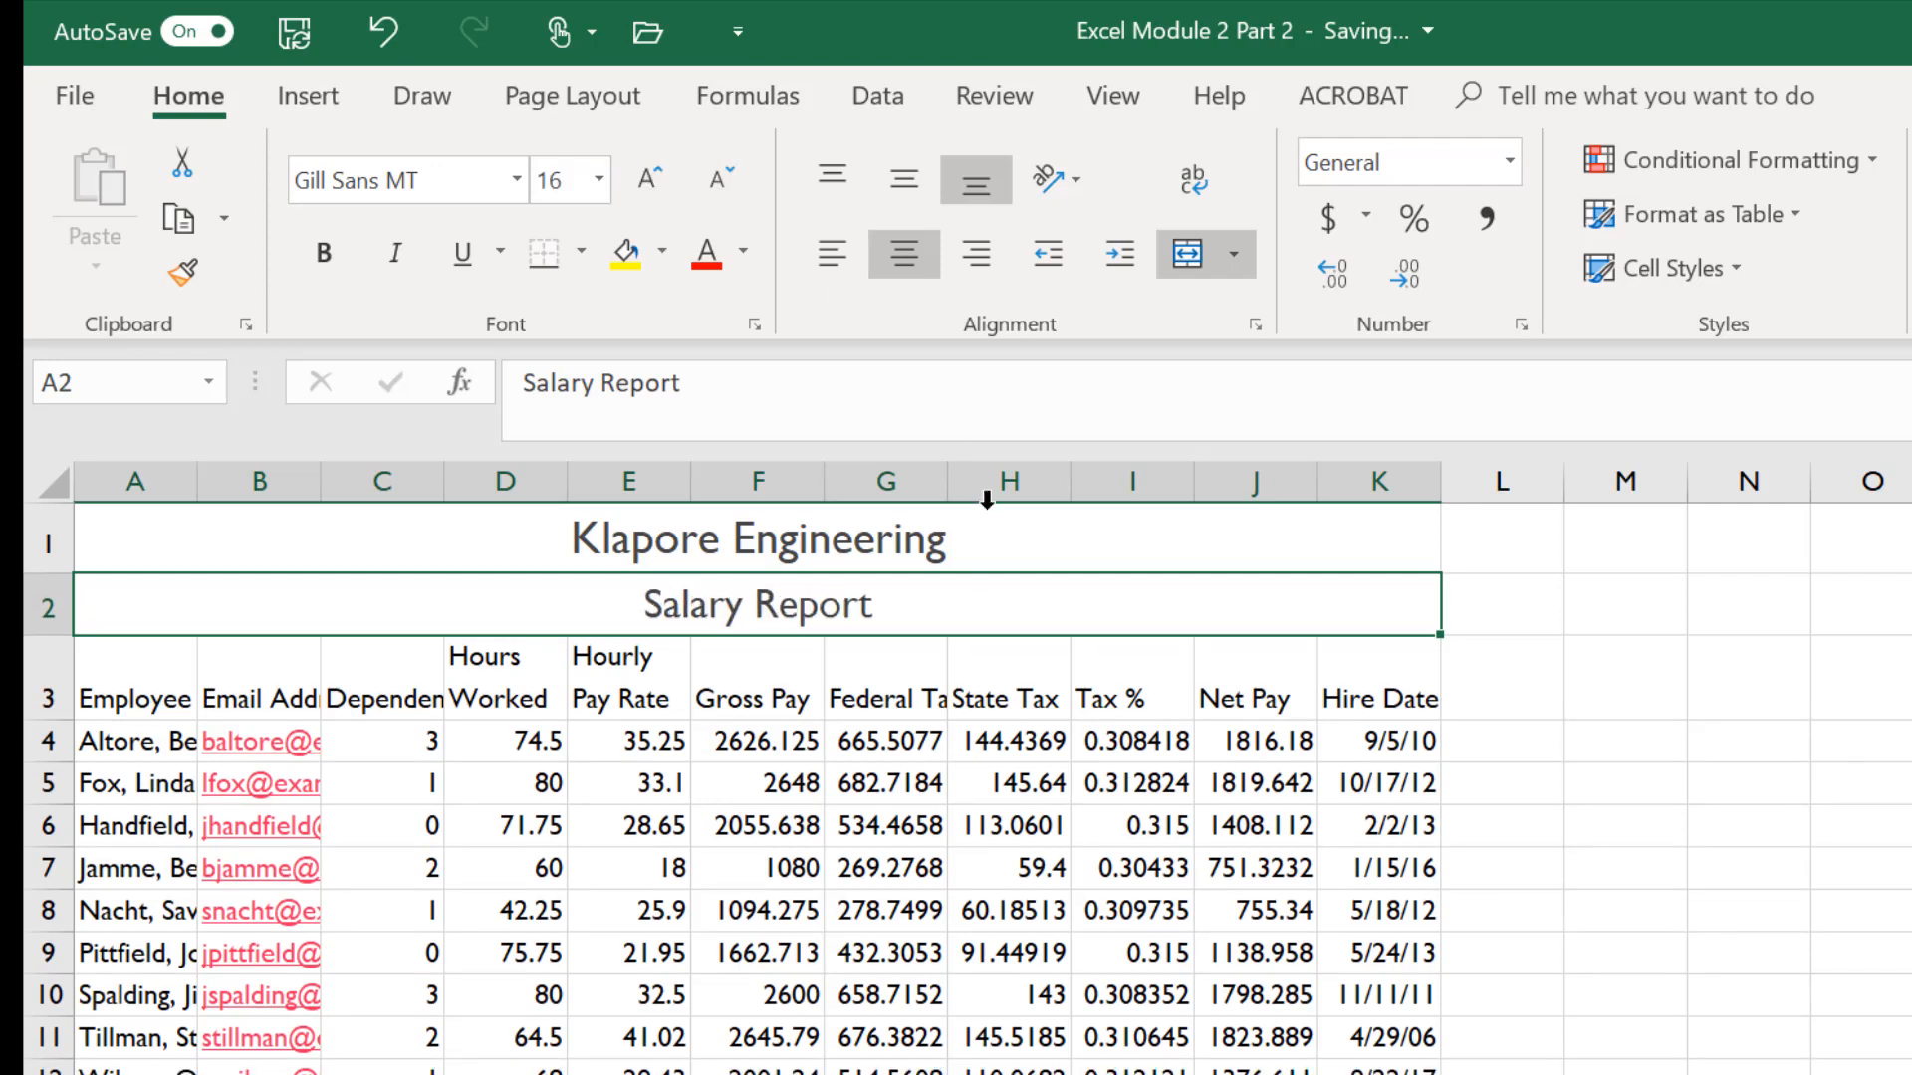
- Fill the two title rows with a light blue-gray theme colour
{"action": "left_click_drag", "start_coordinate": [473, 538], "coordinate": [458, 603]}
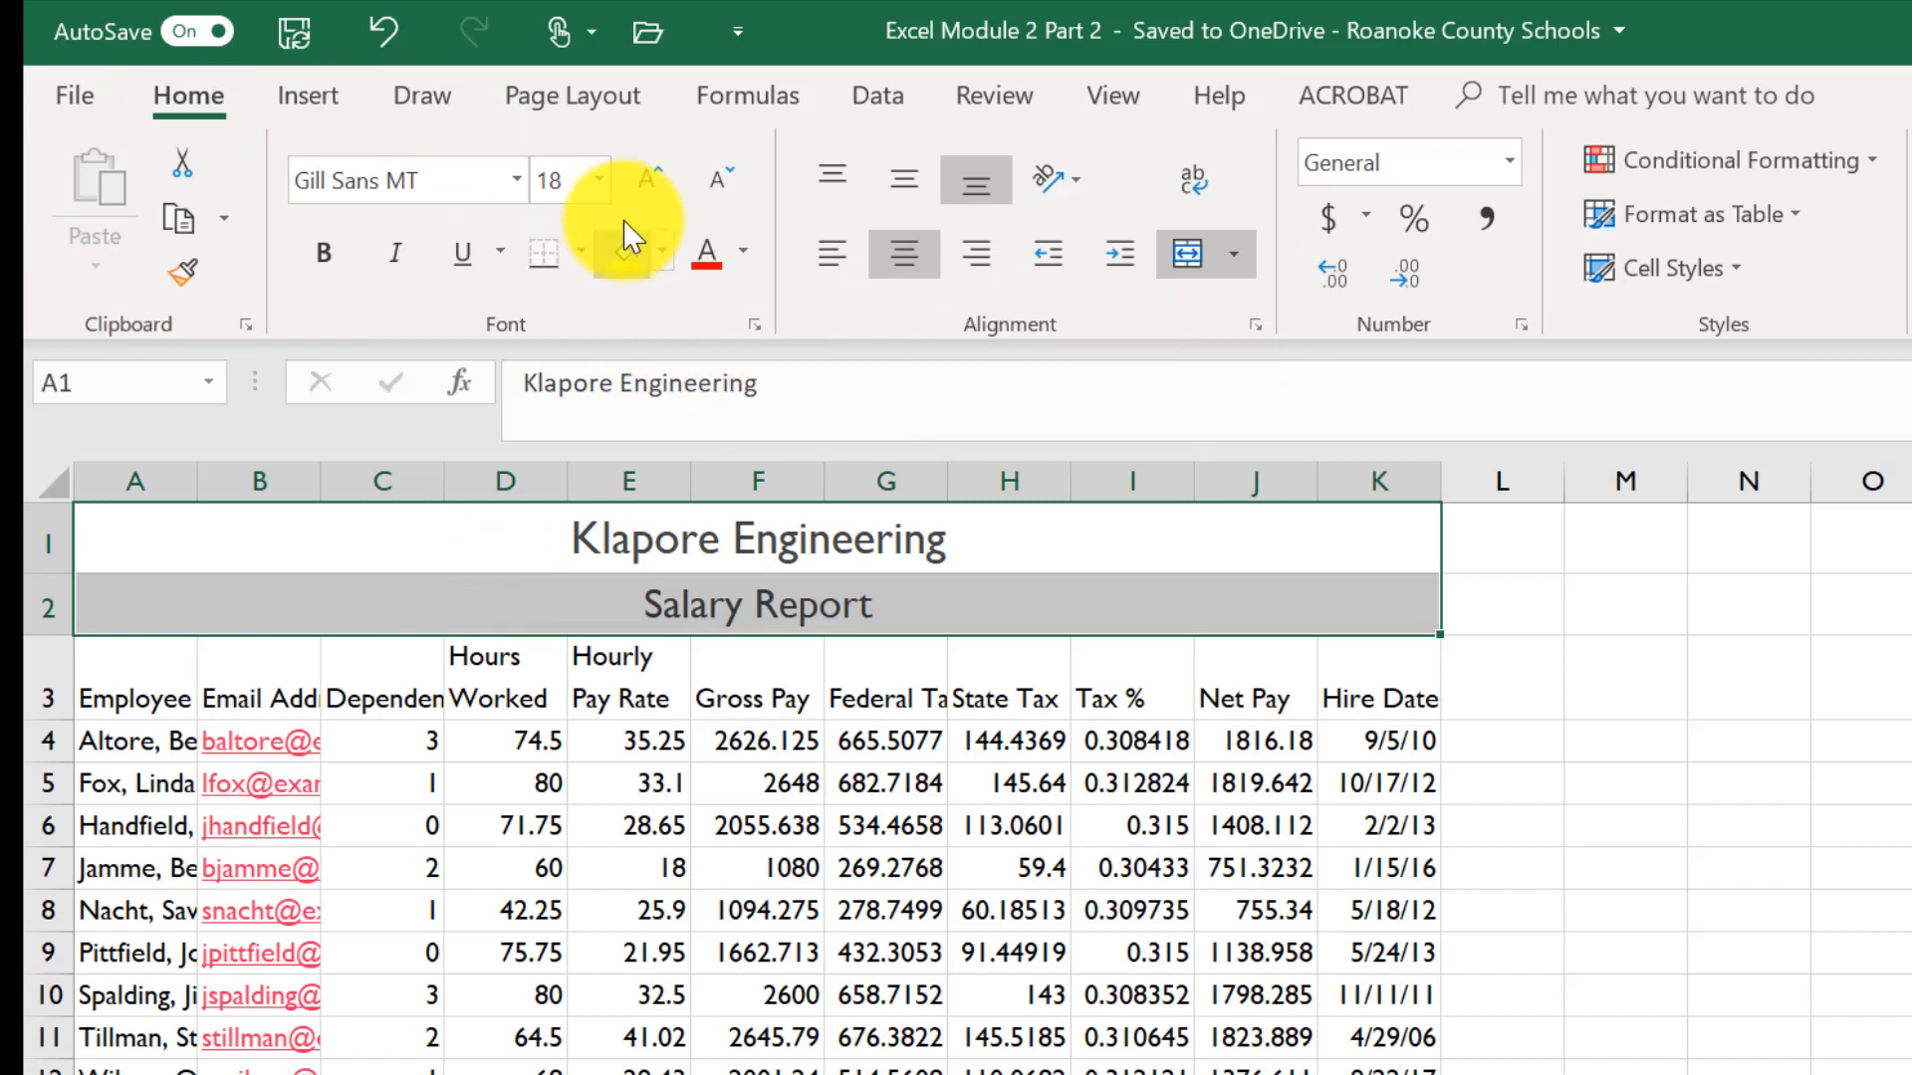
{"action": "left_click", "coordinate": [665, 254]}
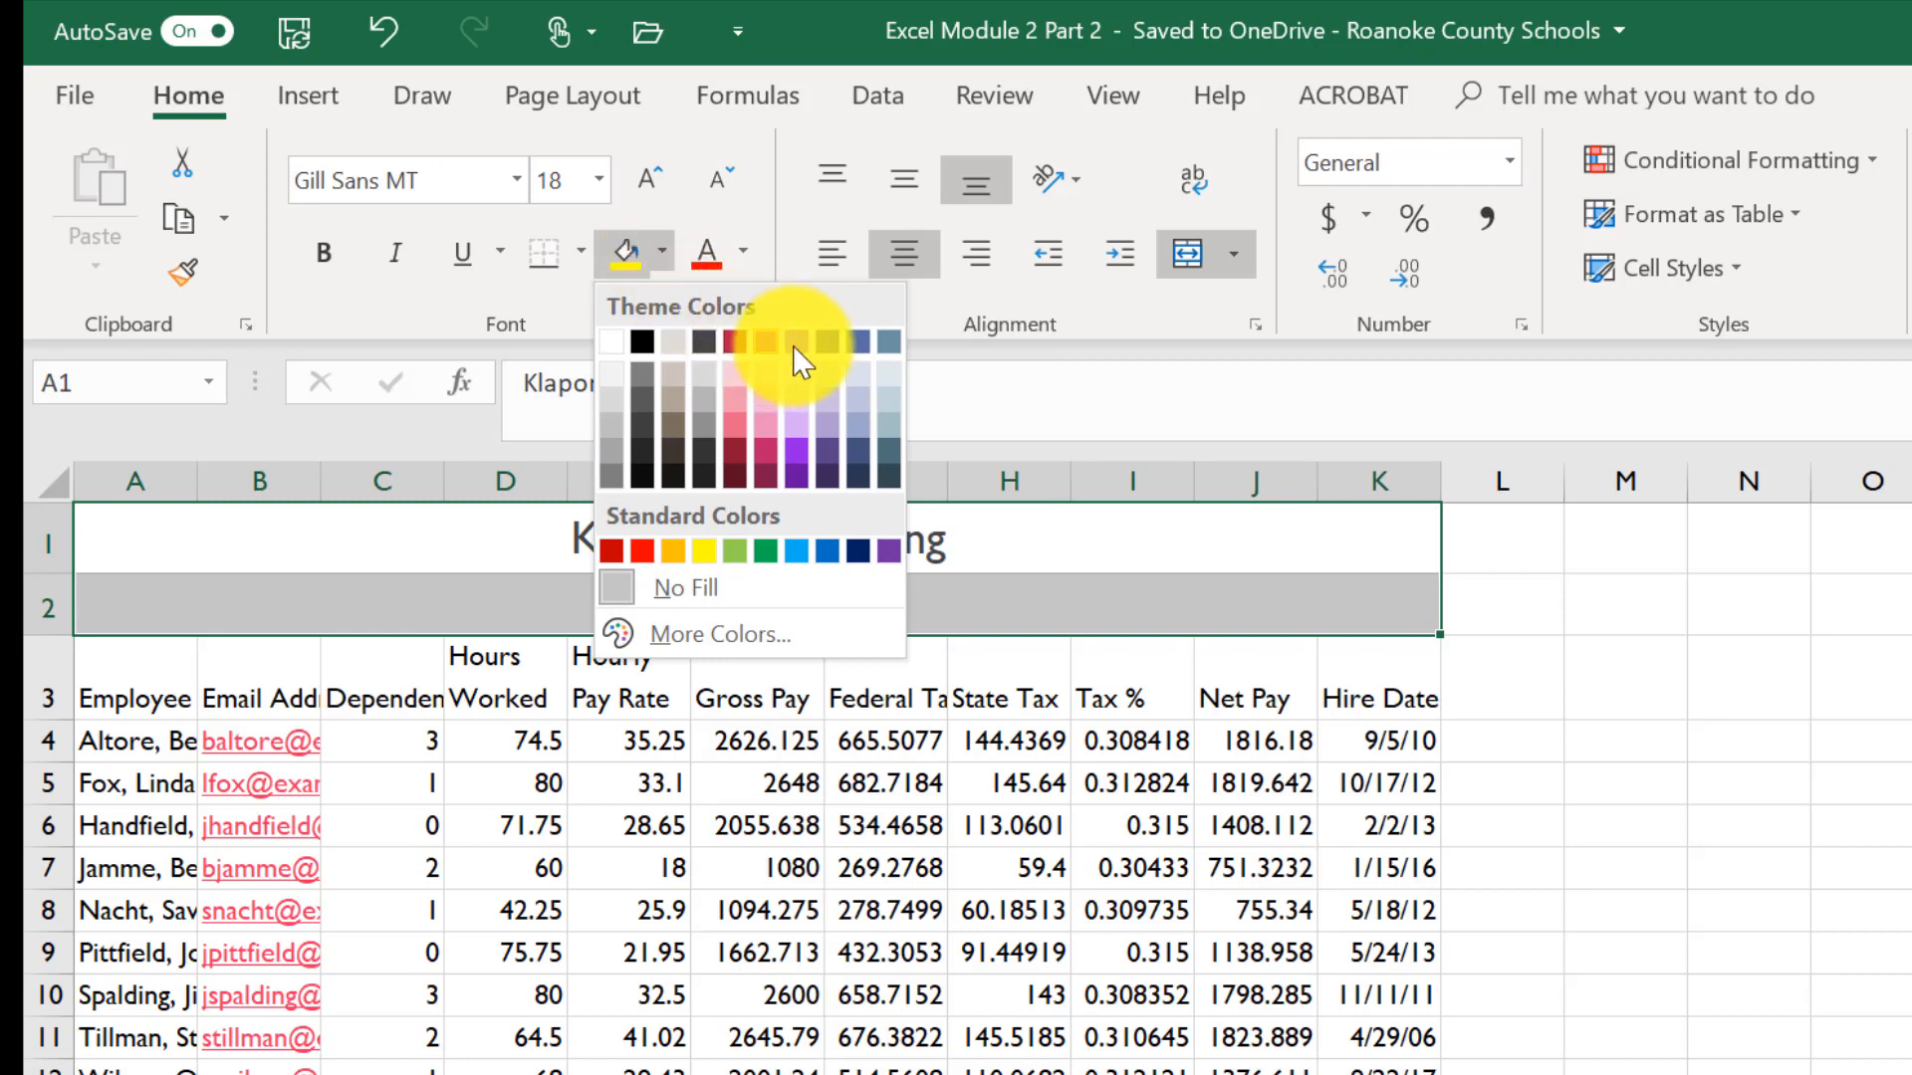
{"action": "left_click", "coordinate": [862, 386]}
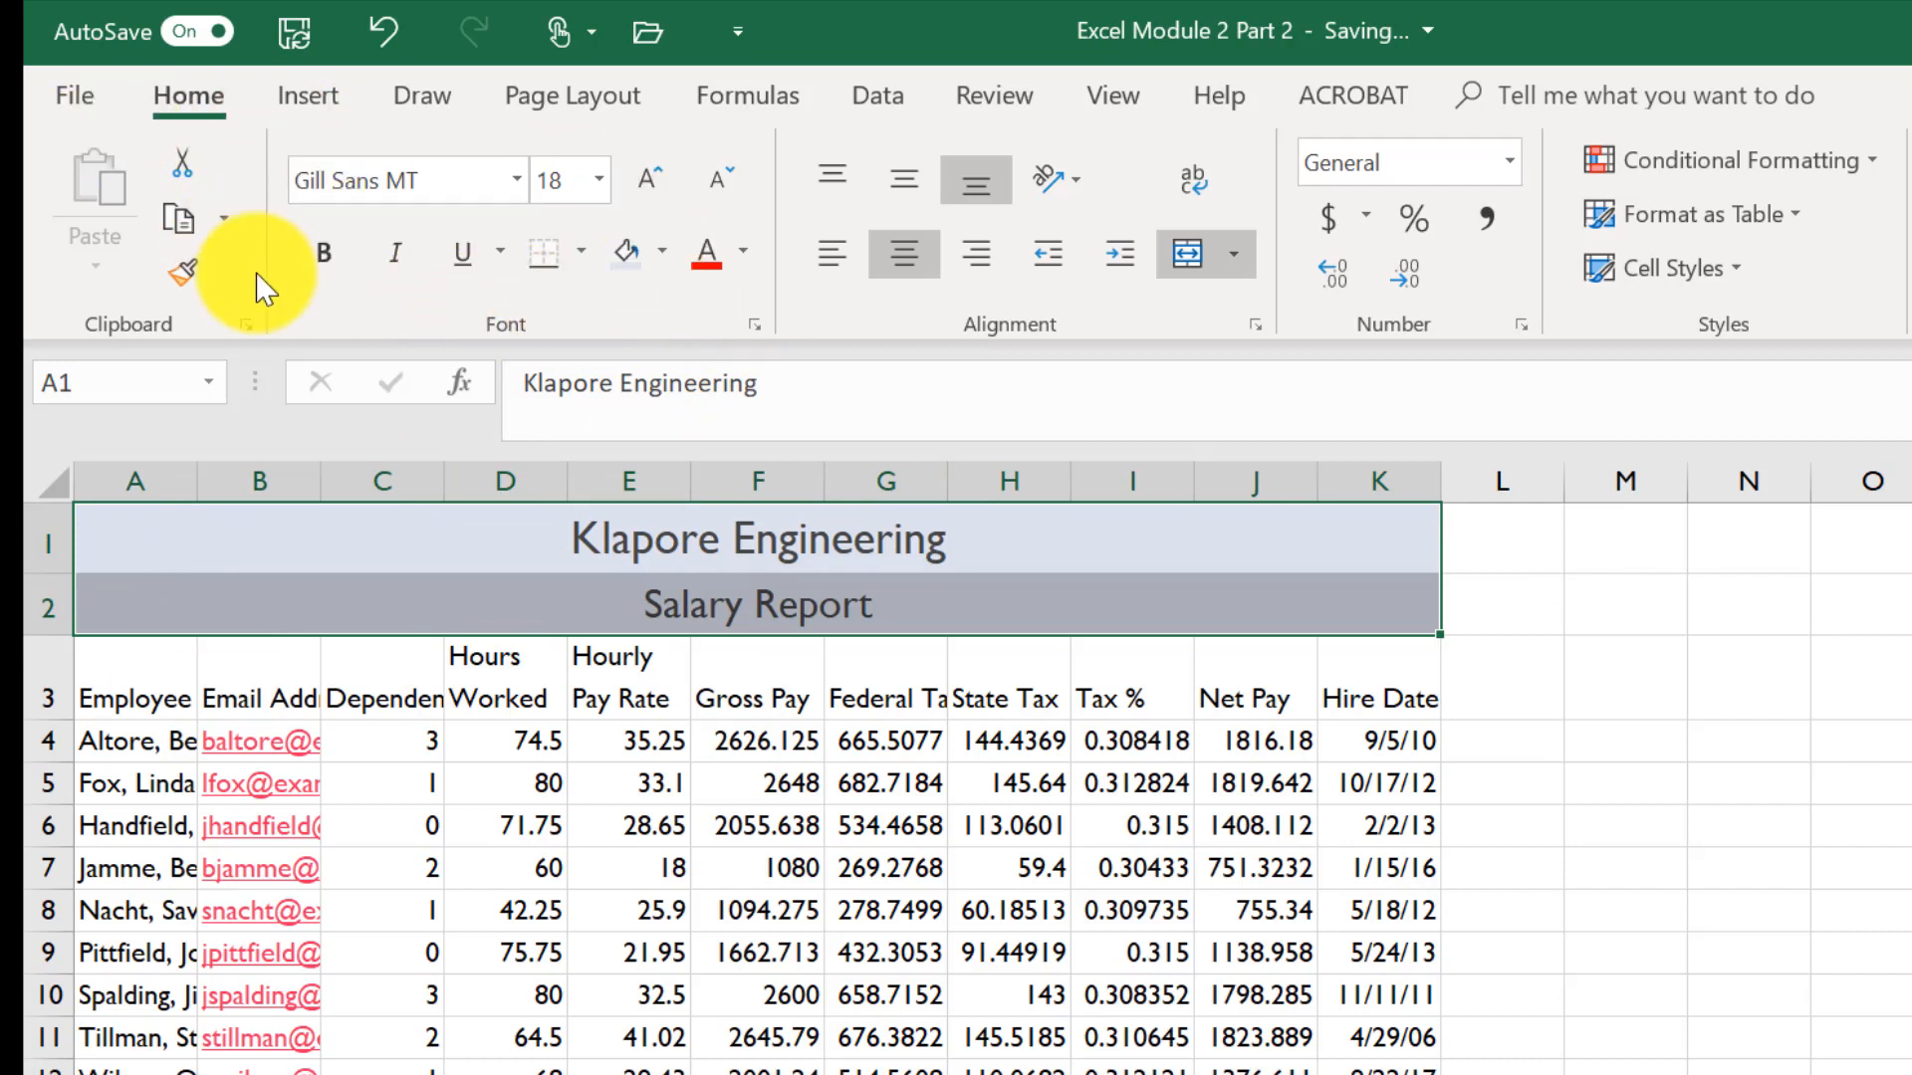
- Add an outside border around the two title rows
{"action": "left_click", "coordinate": [584, 257]}
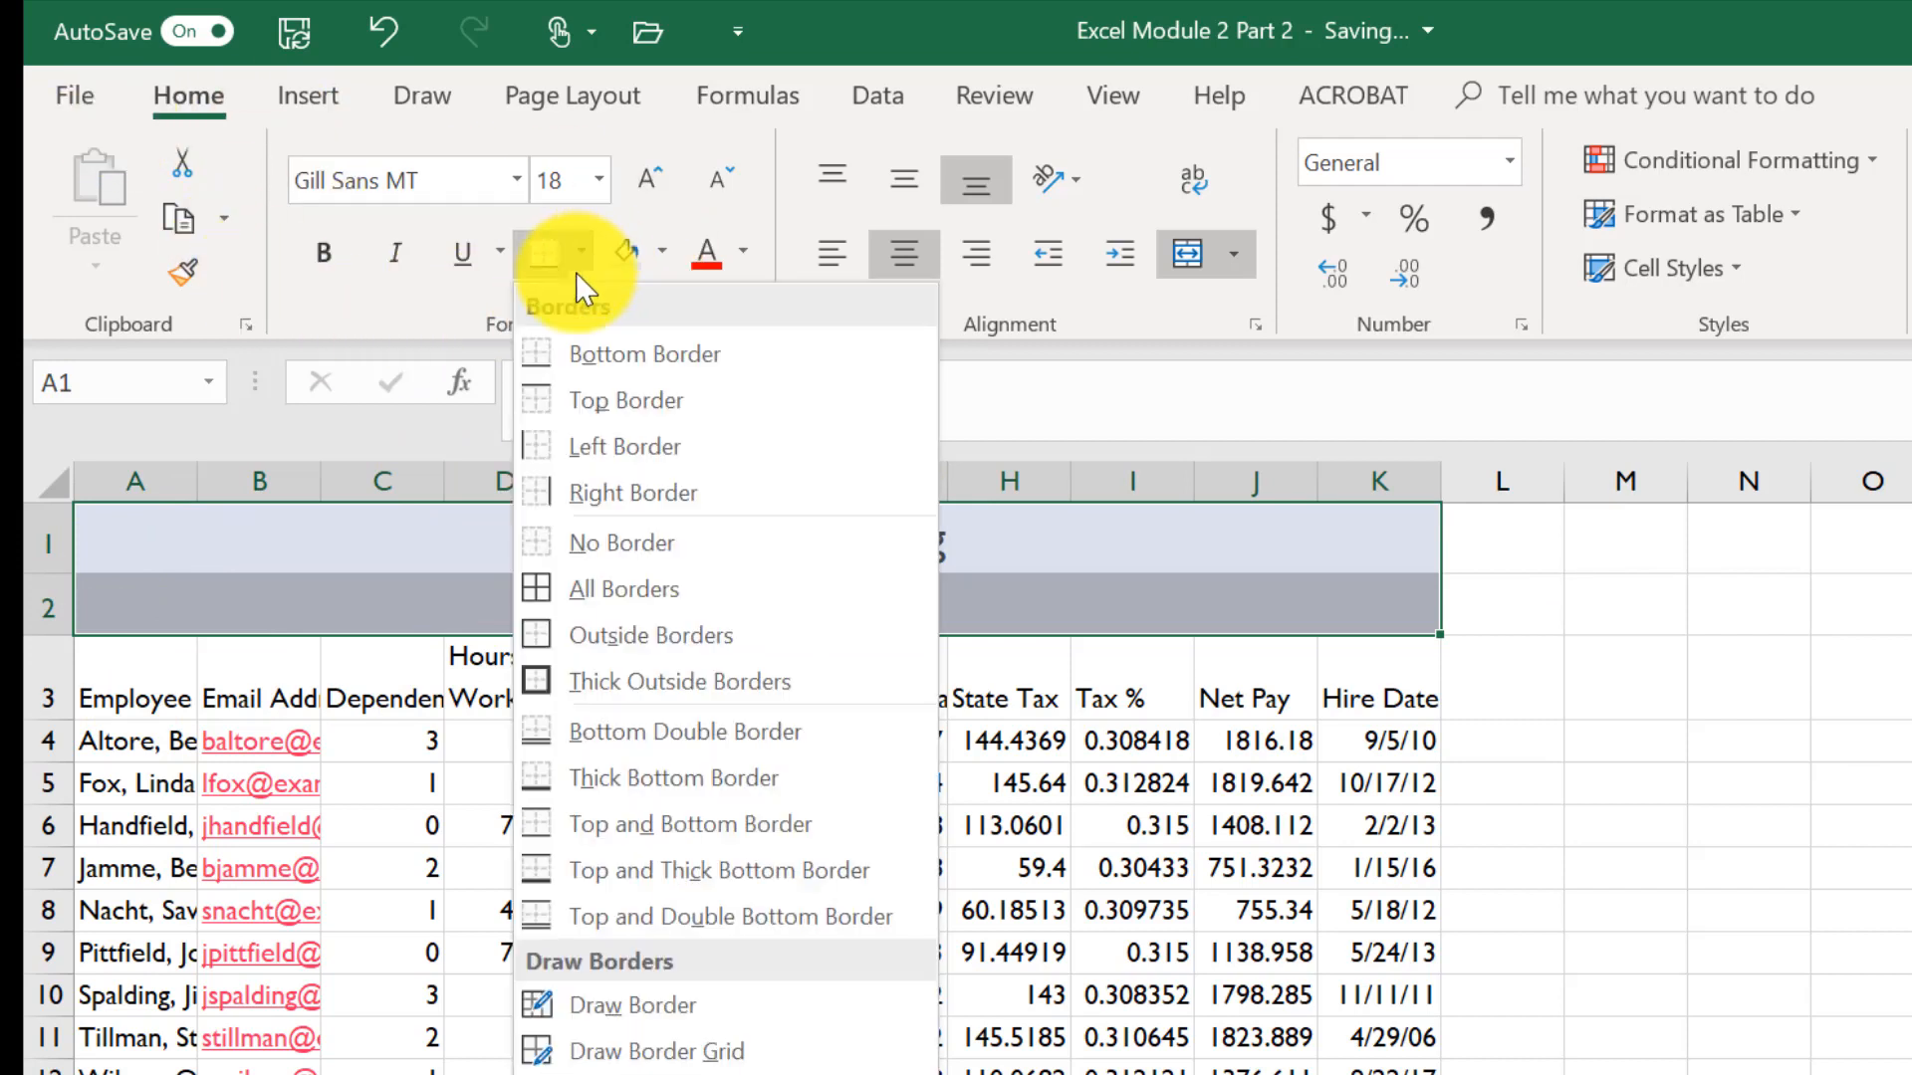
{"action": "left_click", "coordinate": [624, 652]}
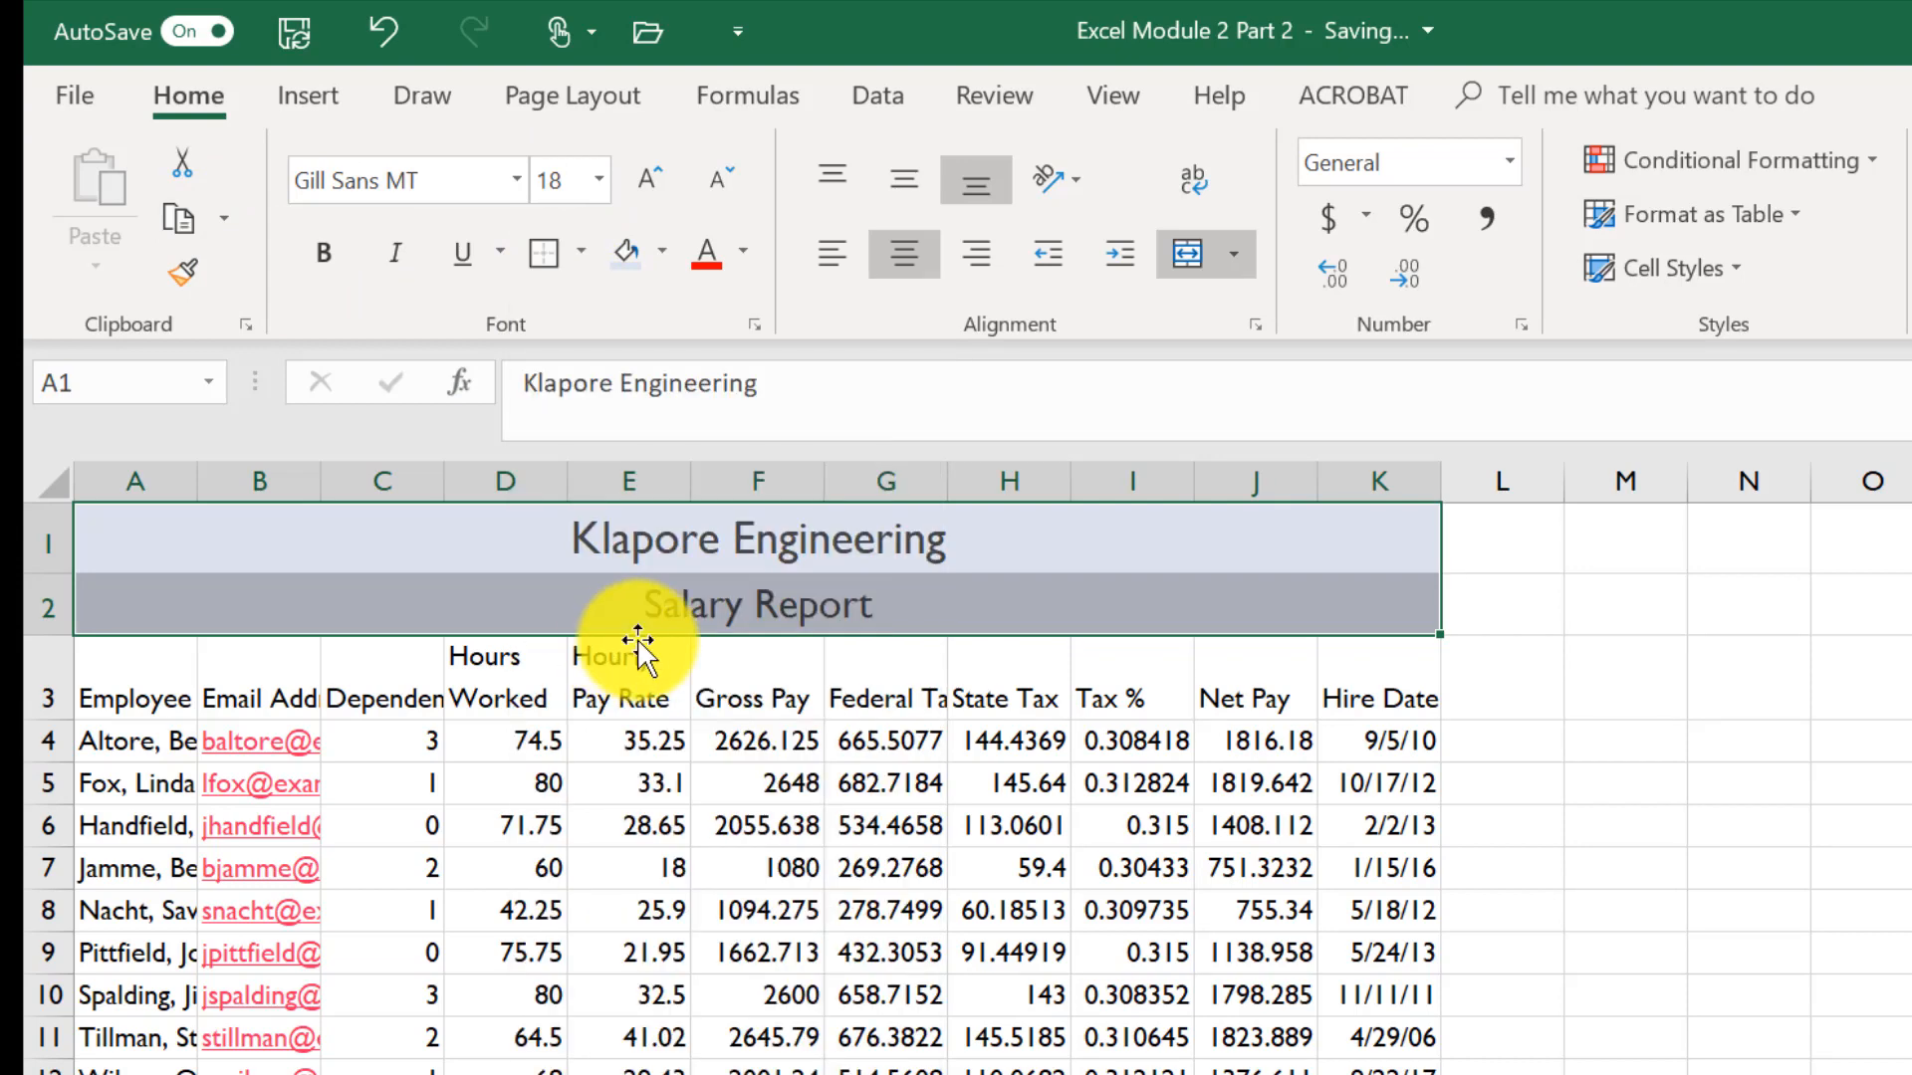
{"action": "left_click", "coordinate": [1600, 798]}
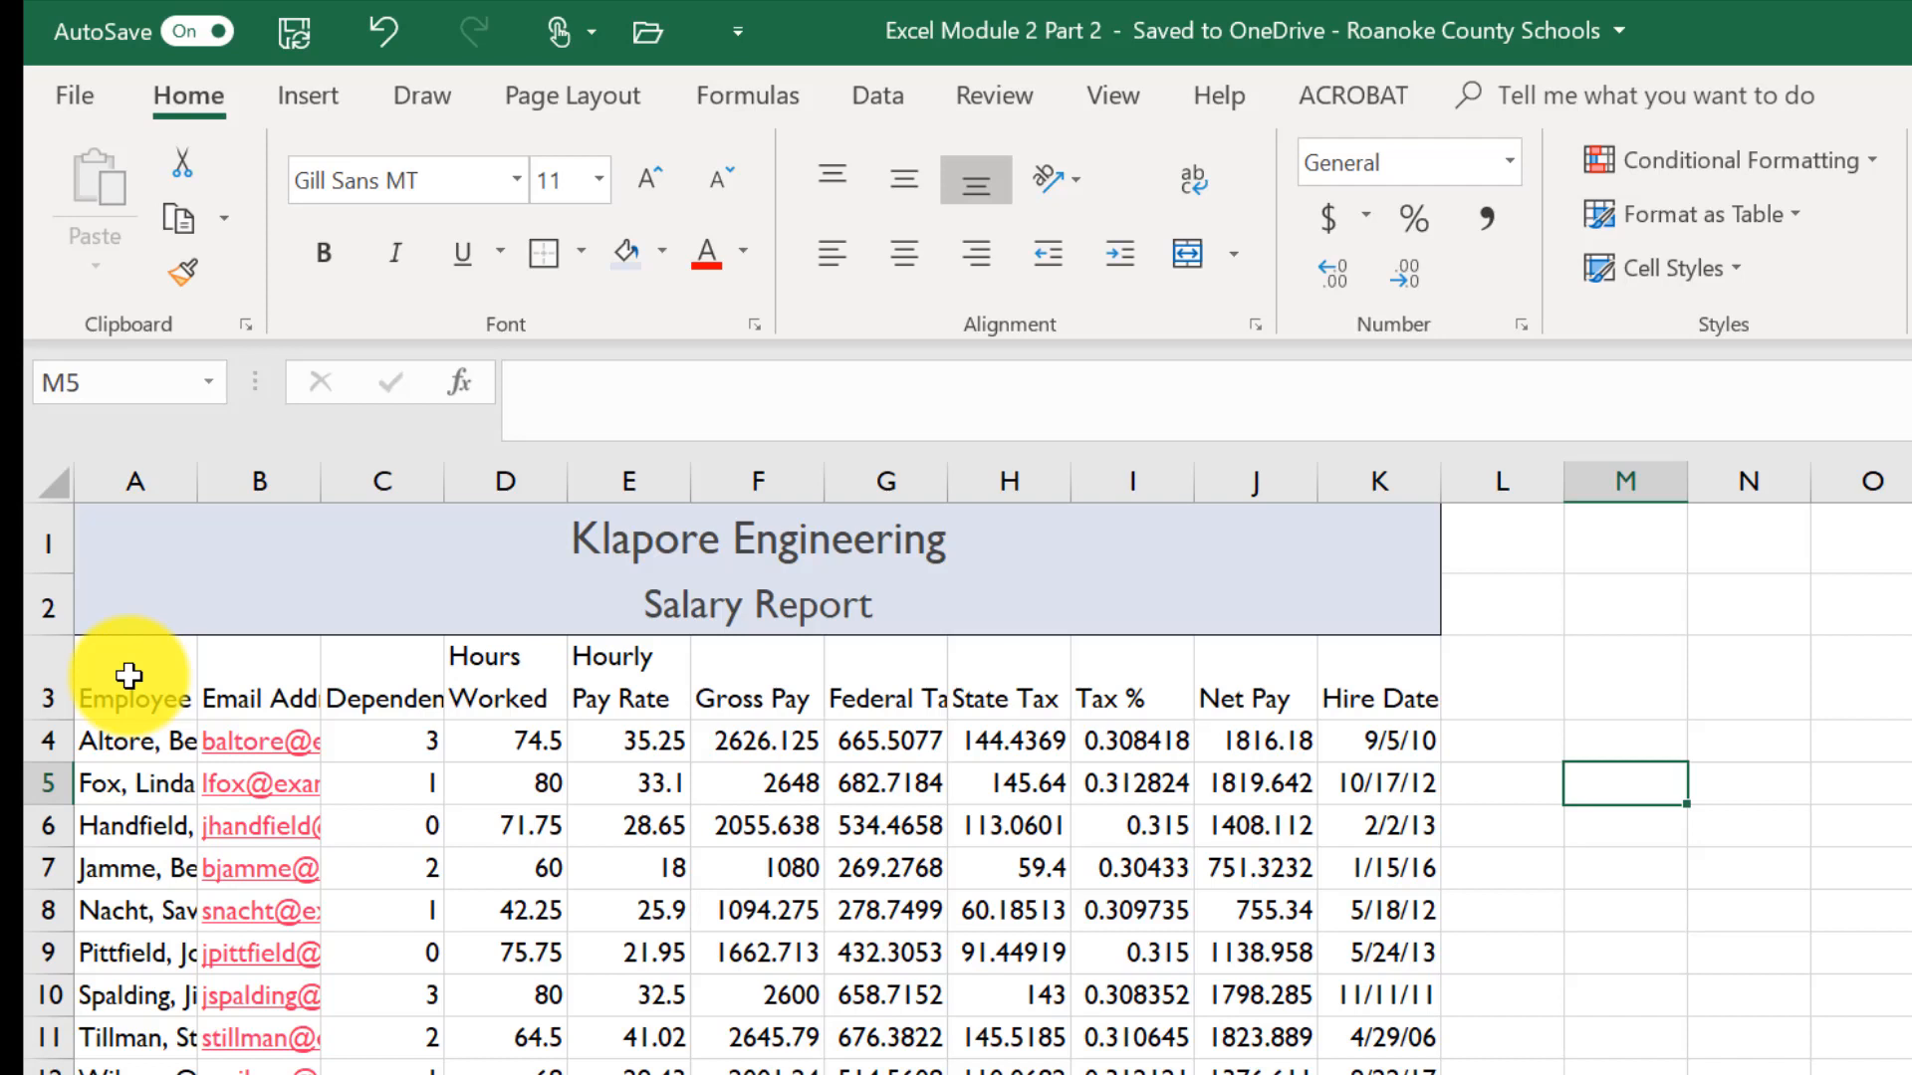
- Apply the Heading 3 cell style to the column headings in A3:K3 and center them
{"action": "left_click_drag", "start_coordinate": [129, 676], "coordinate": [1349, 702]}
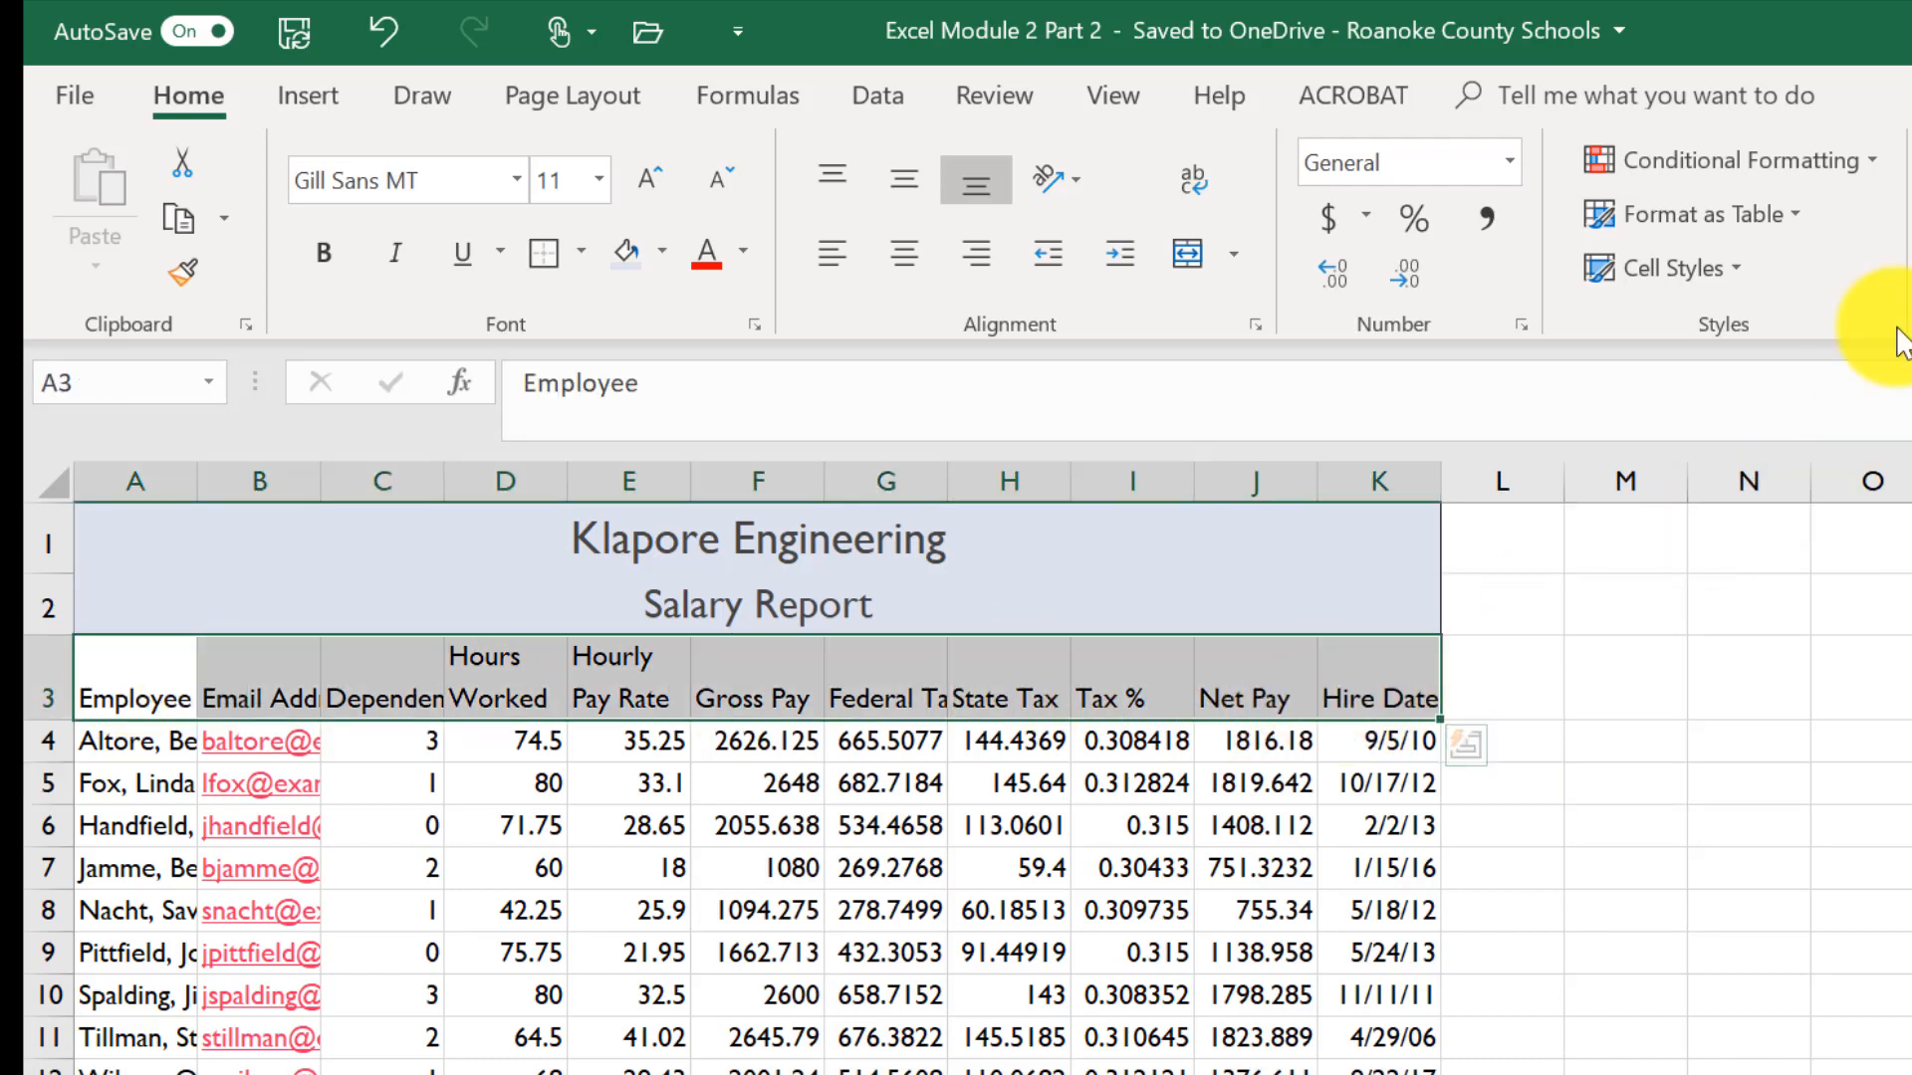
{"action": "left_click", "coordinate": [1643, 268]}
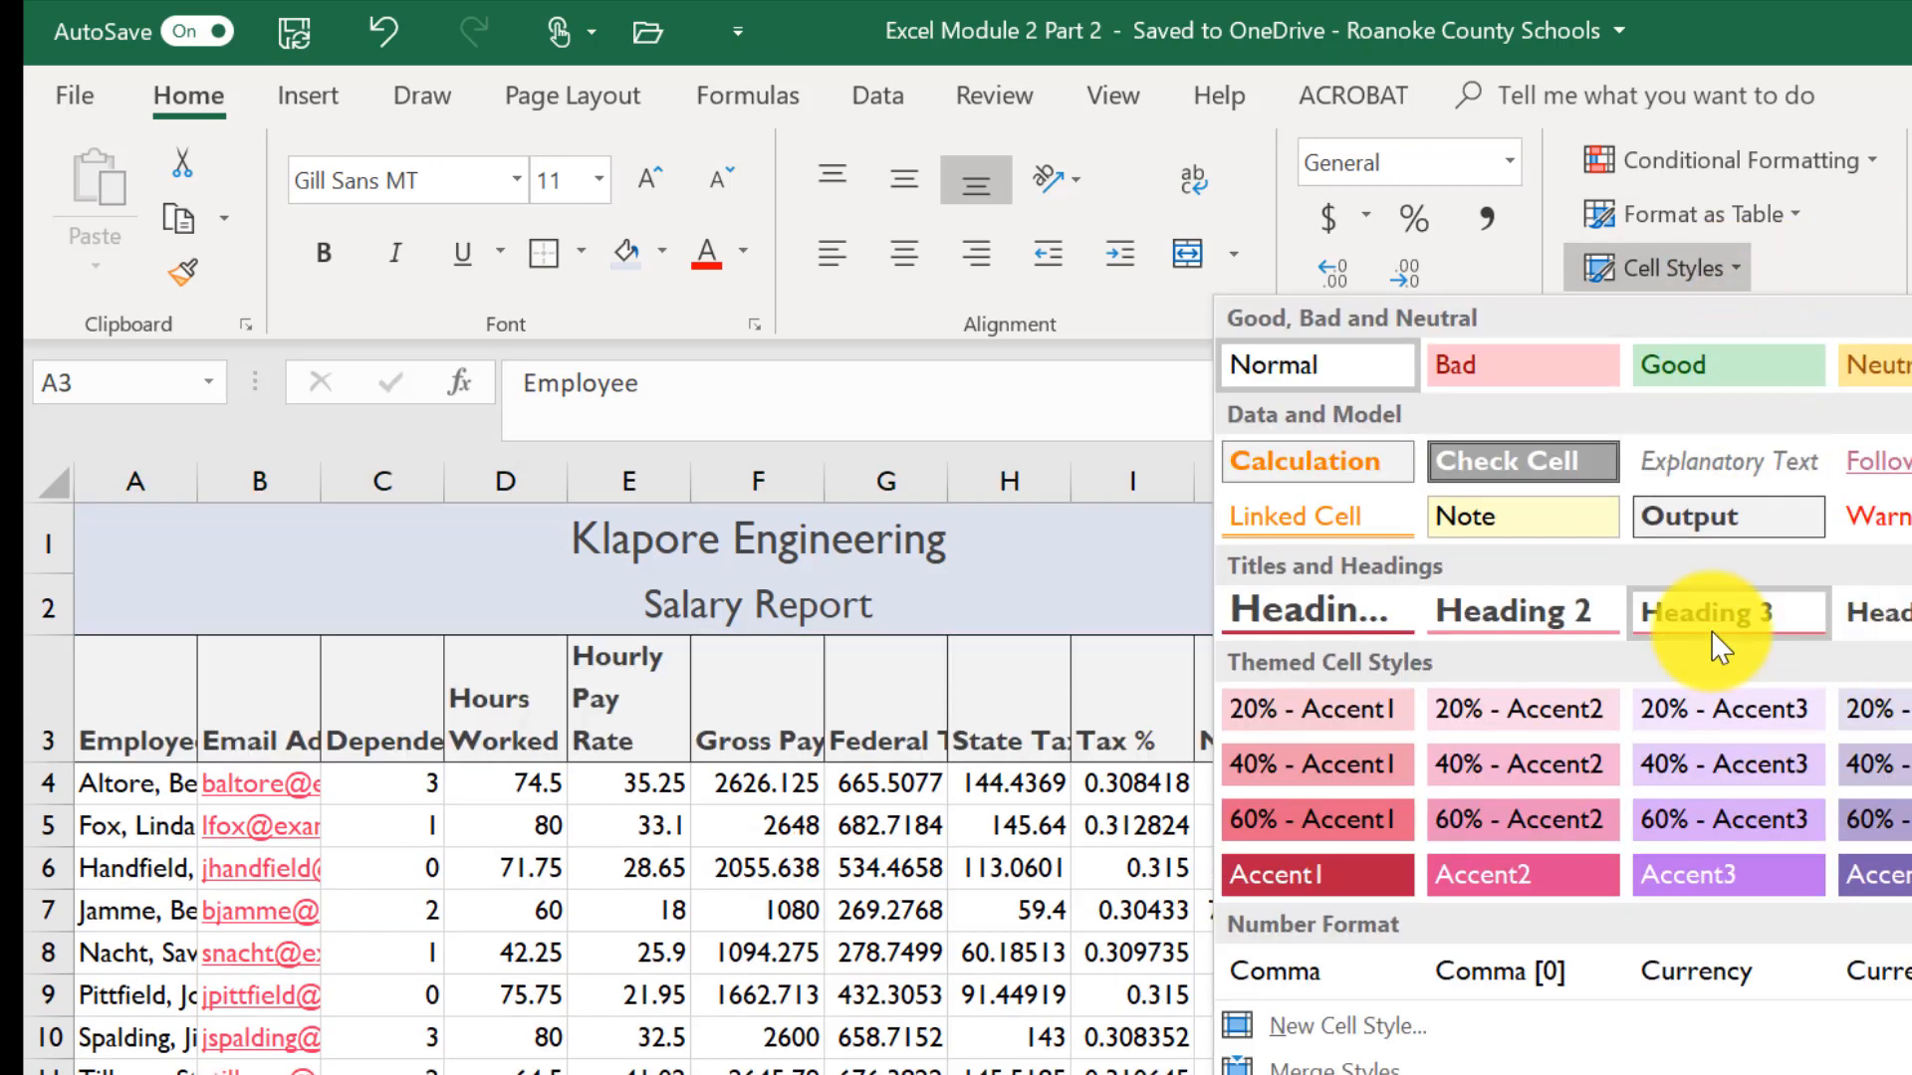
{"action": "left_click", "coordinate": [1709, 627]}
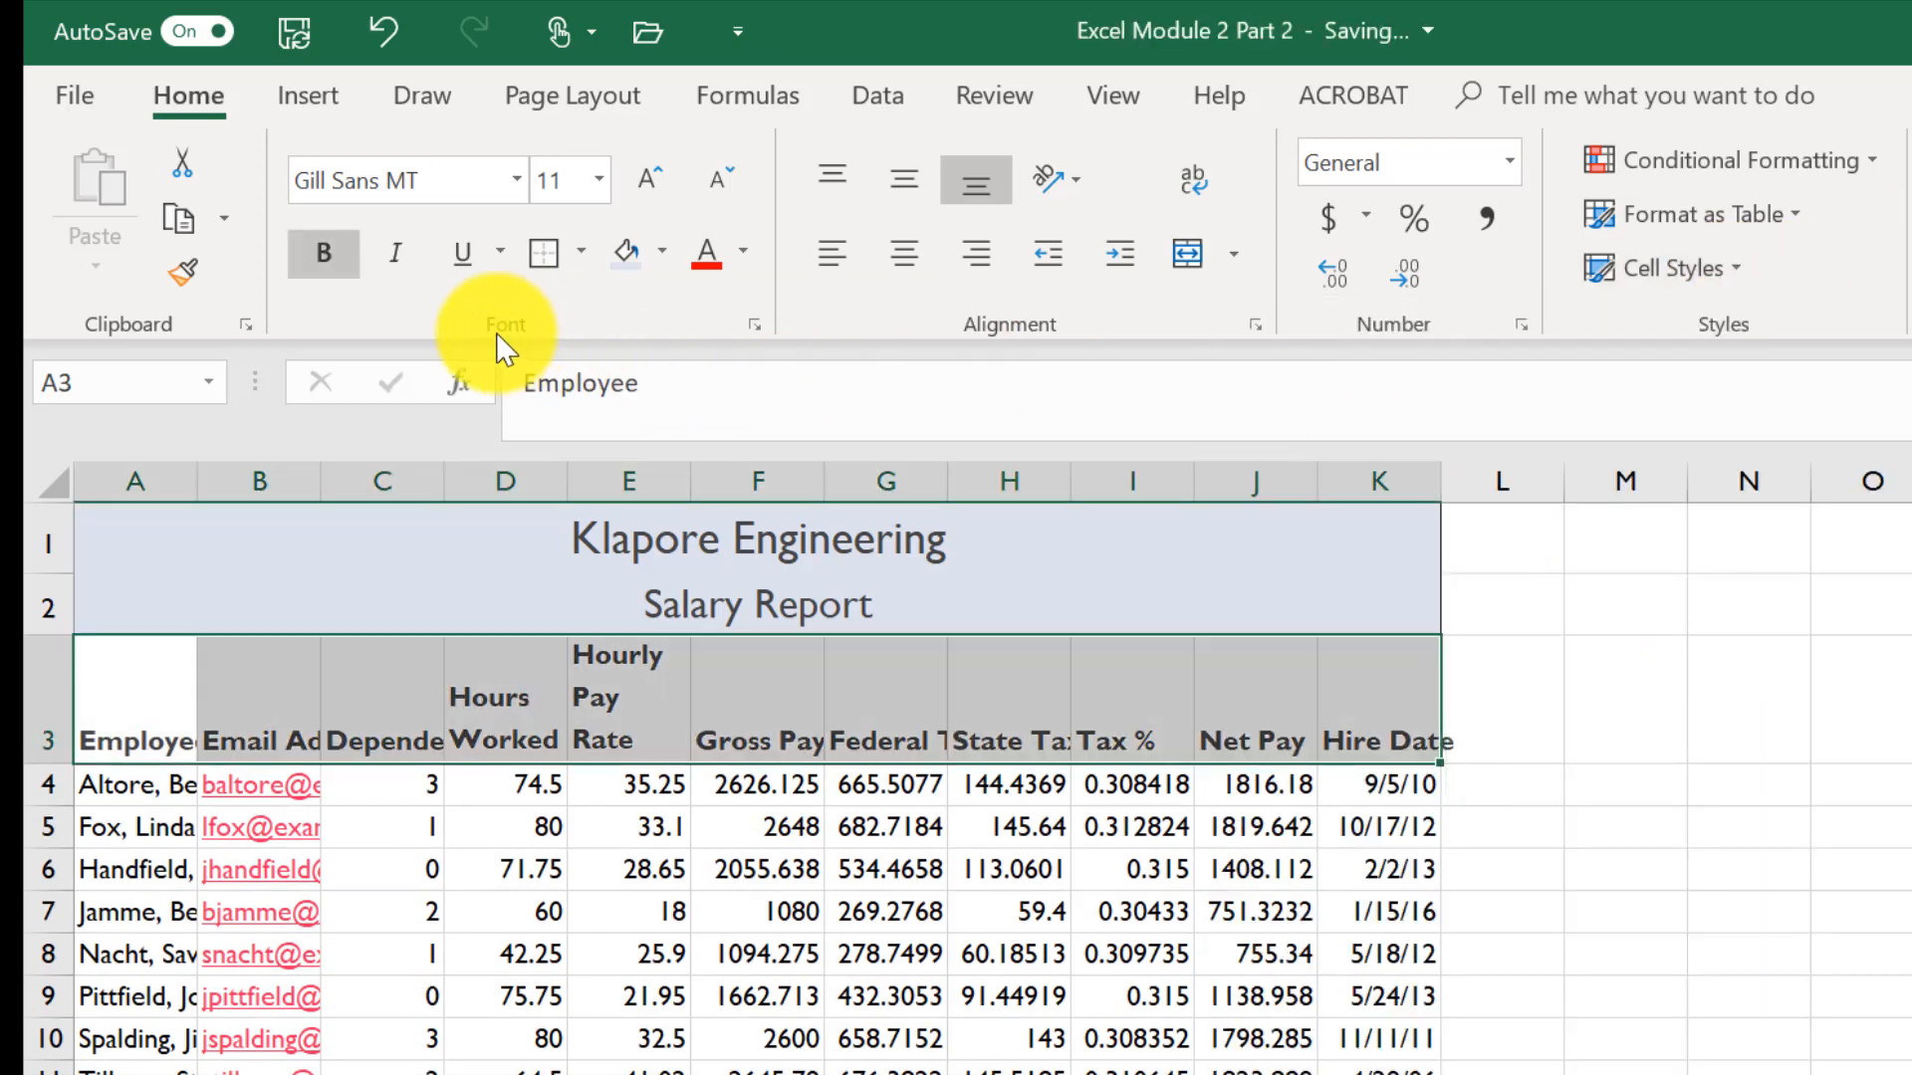
{"action": "left_click", "coordinate": [901, 257]}
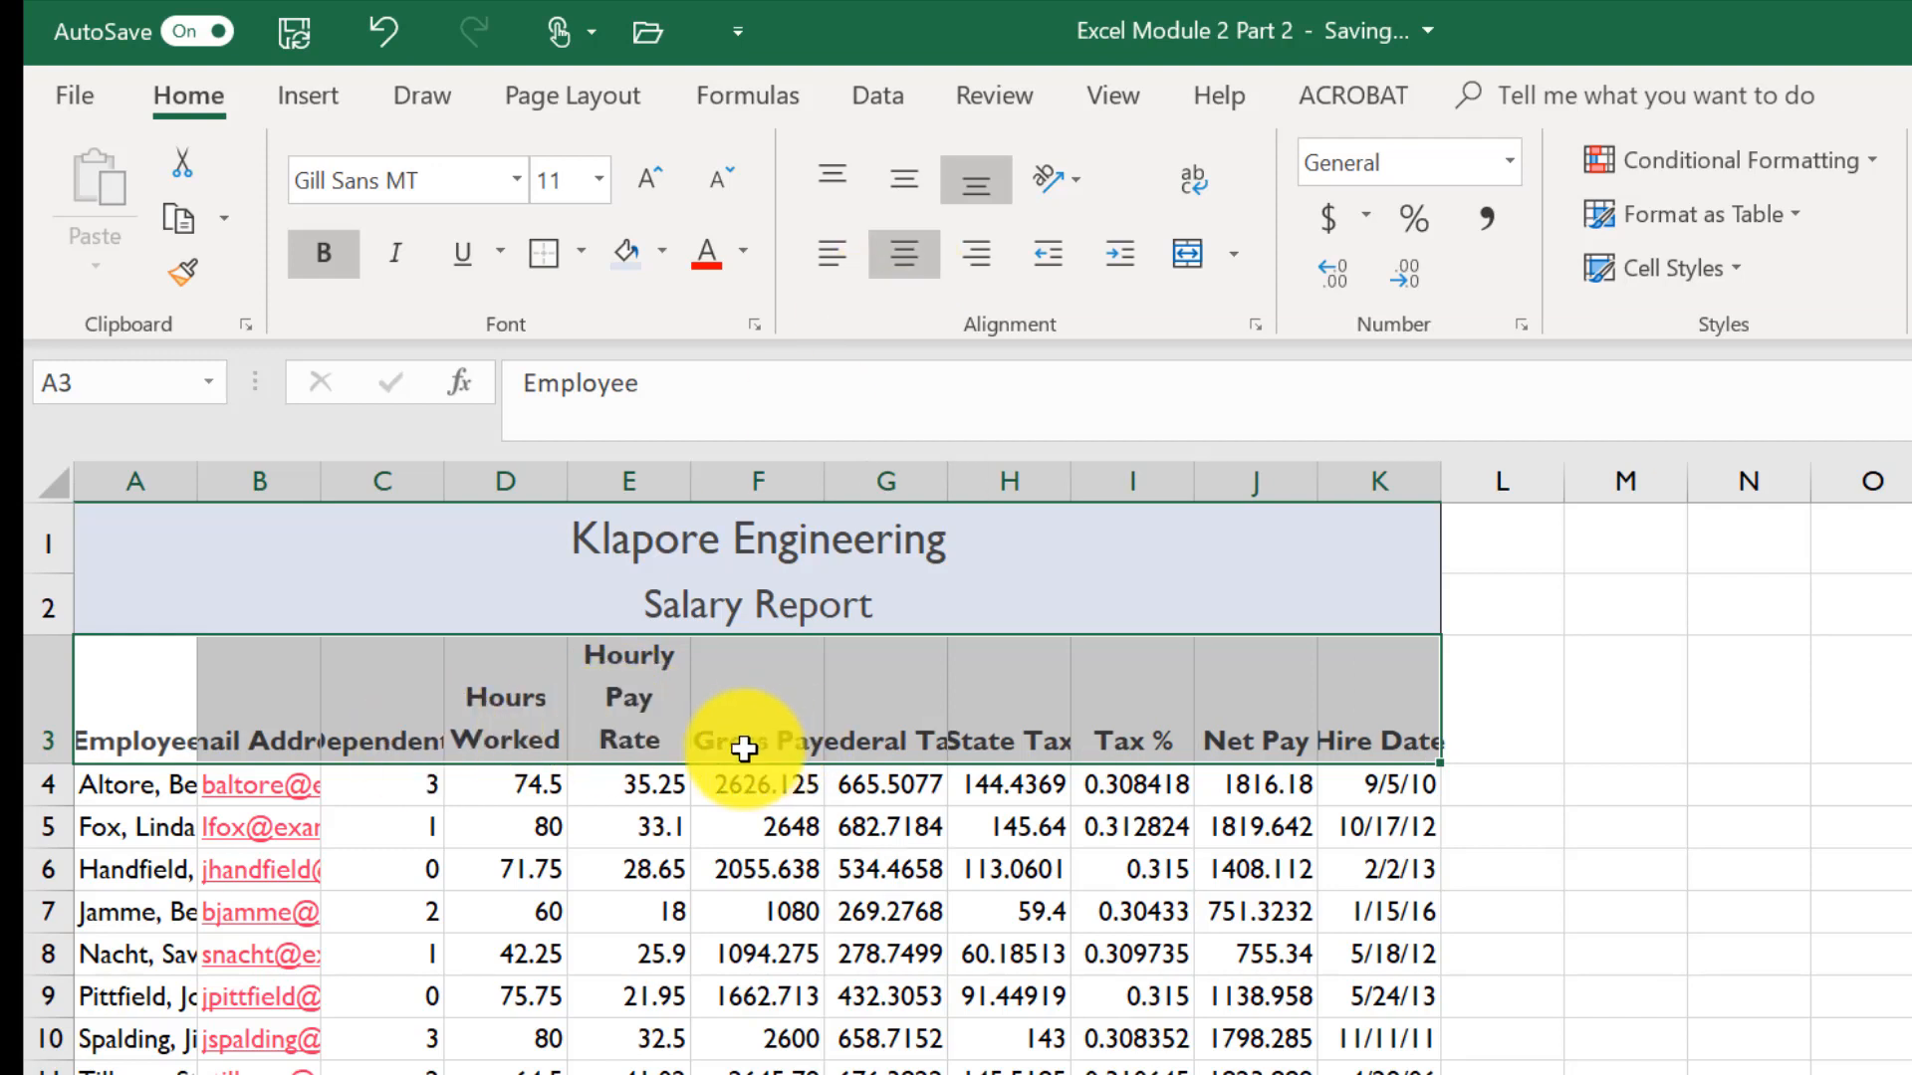
- Apply the Total cell style to the totals row B13:K13
{"action": "scroll", "coordinate": [429, 1011], "scroll_direction": "down", "scroll_amount": 1}
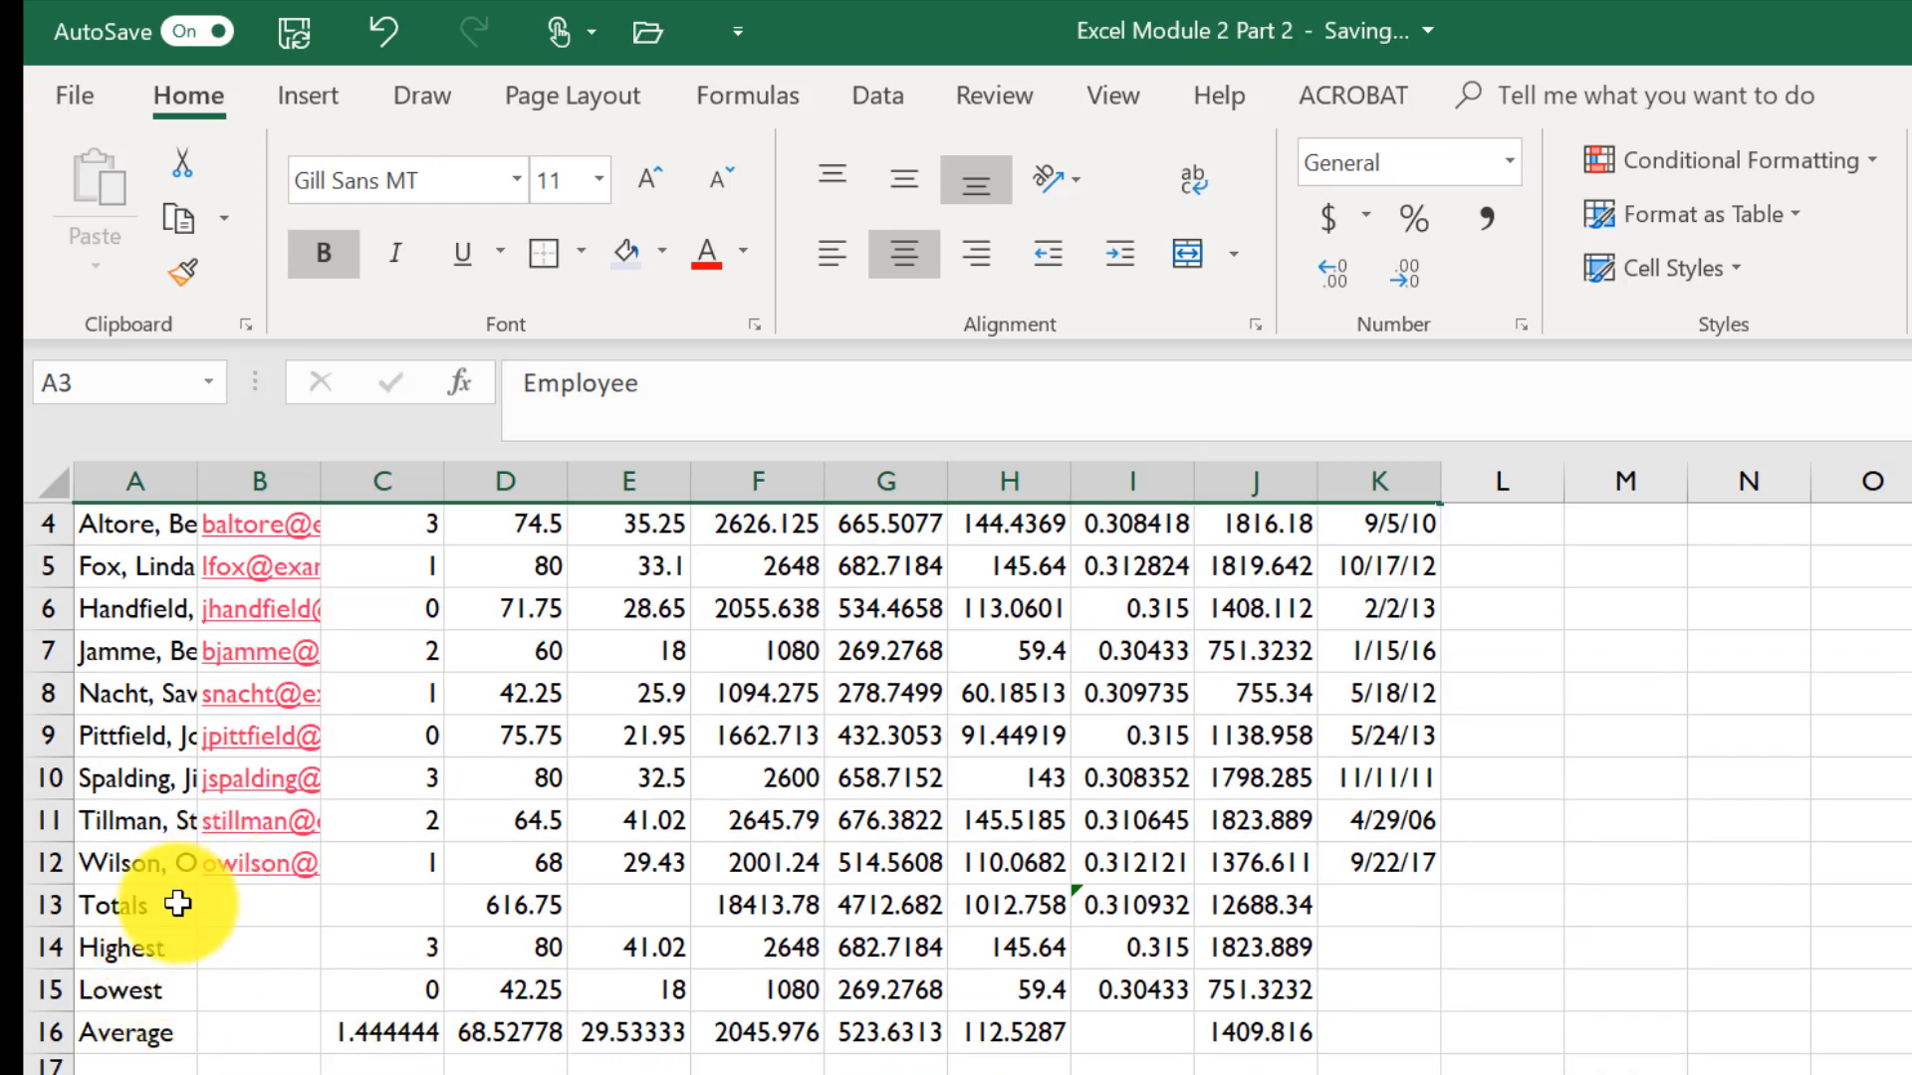
{"action": "left_click_drag", "start_coordinate": [214, 901], "coordinate": [1402, 914]}
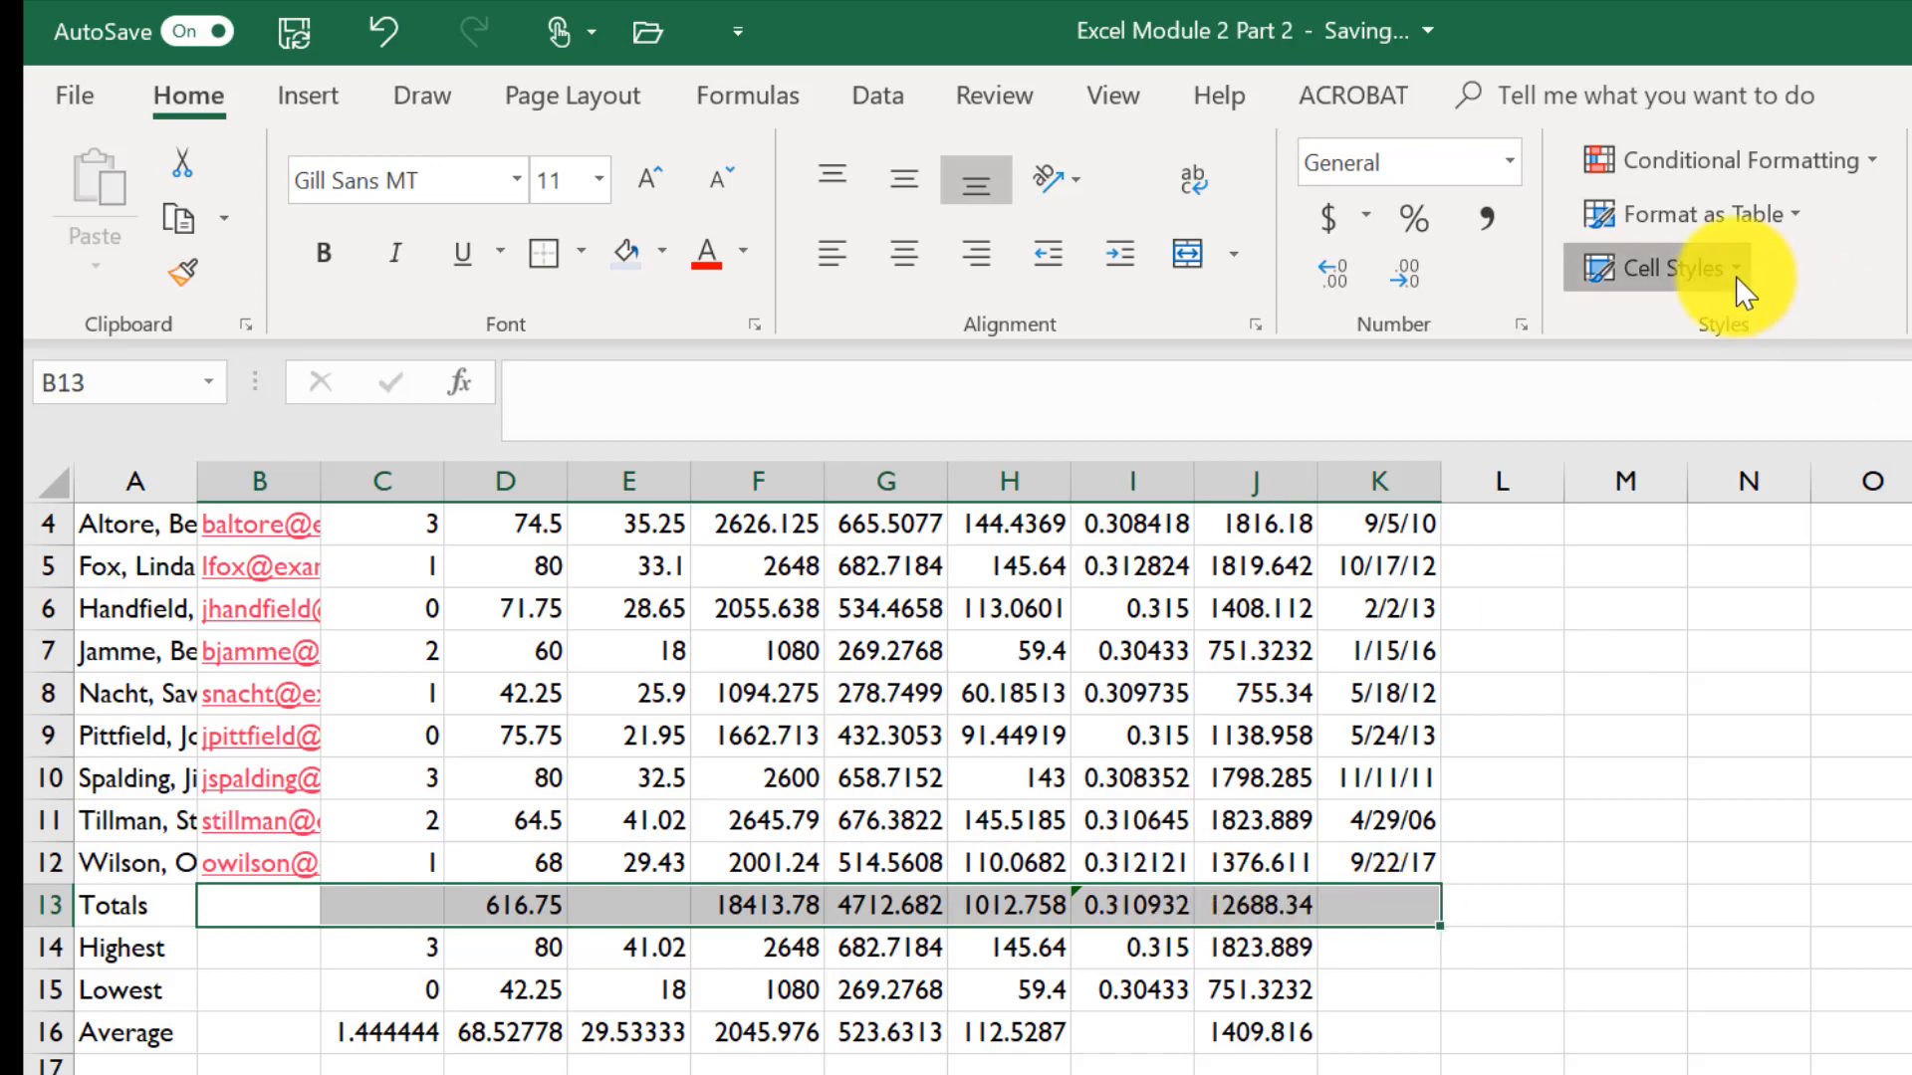
{"action": "left_click", "coordinate": [1681, 269]}
{"action": "left_click", "coordinate": [1911, 612]}
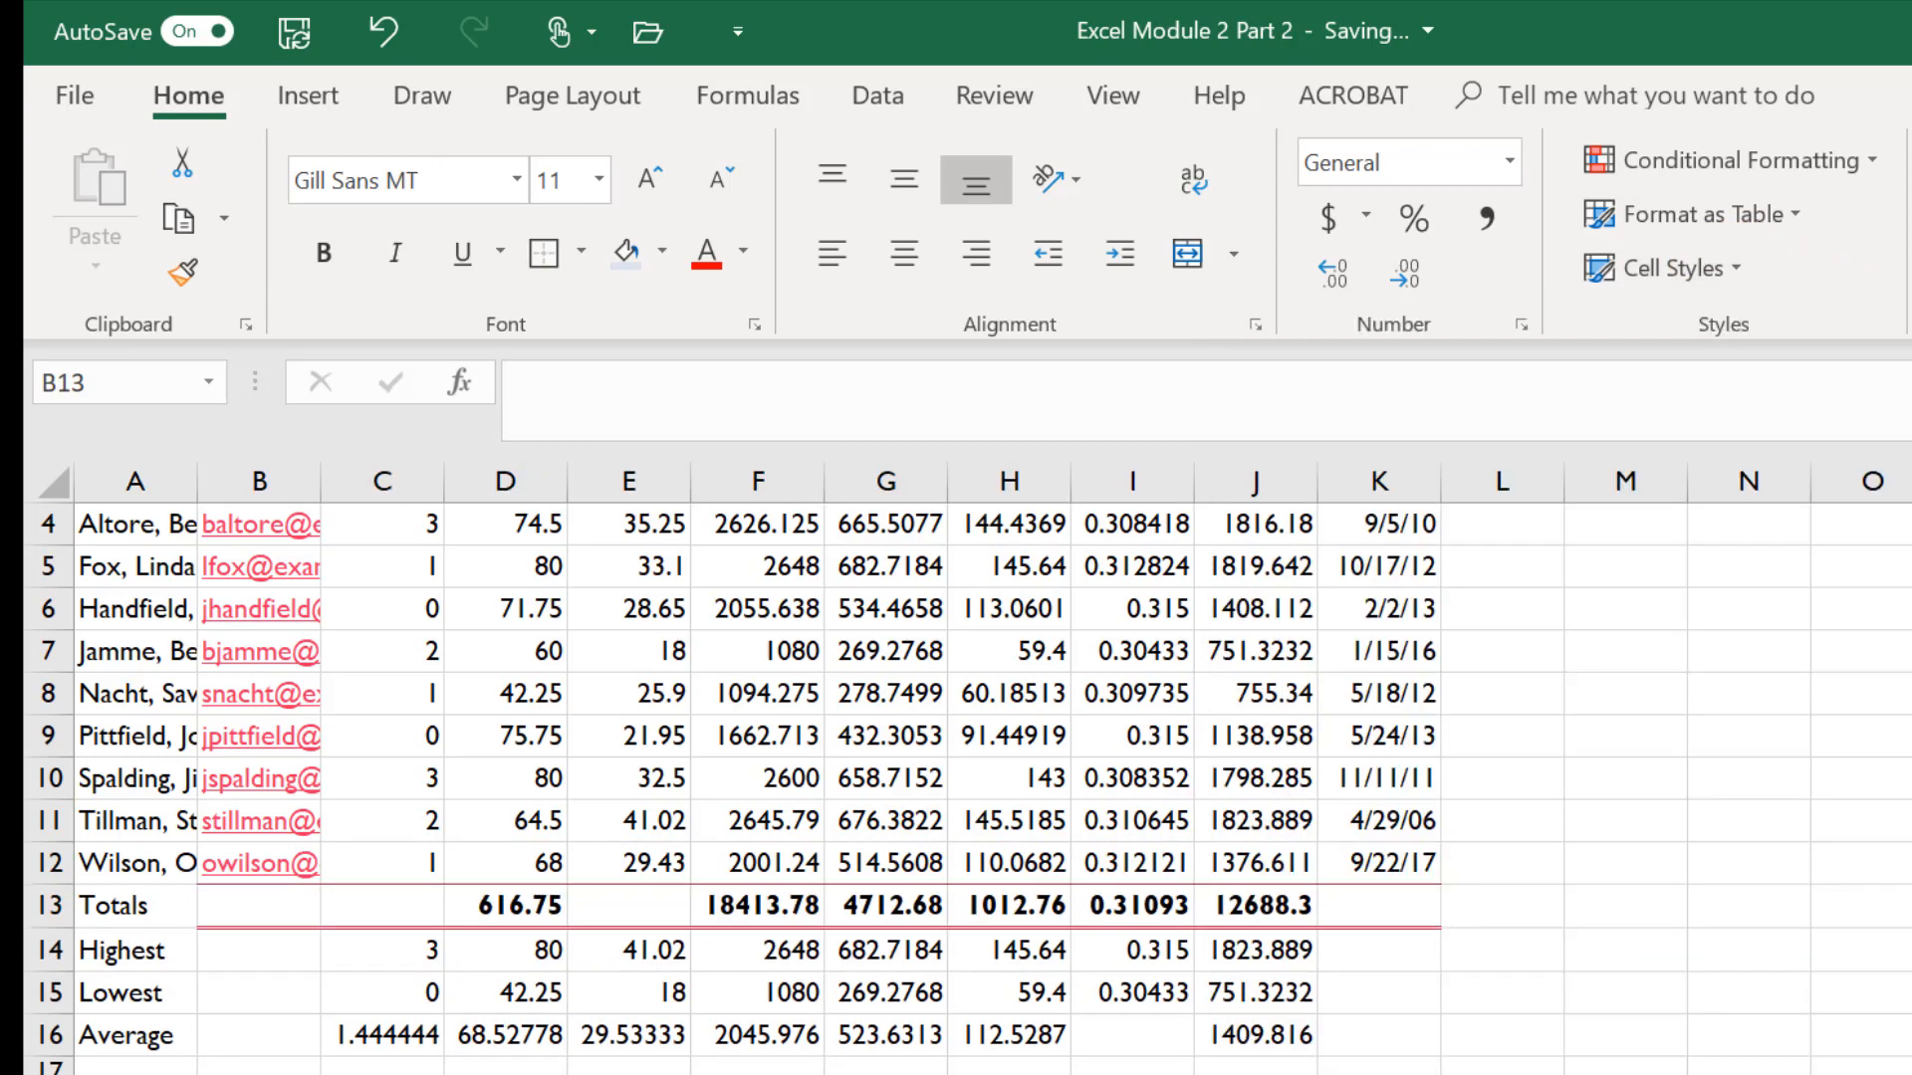
- Bold the Highest, Lowest and Average labels in A14:A16
{"action": "left_click_drag", "start_coordinate": [153, 954], "coordinate": [148, 1040]}
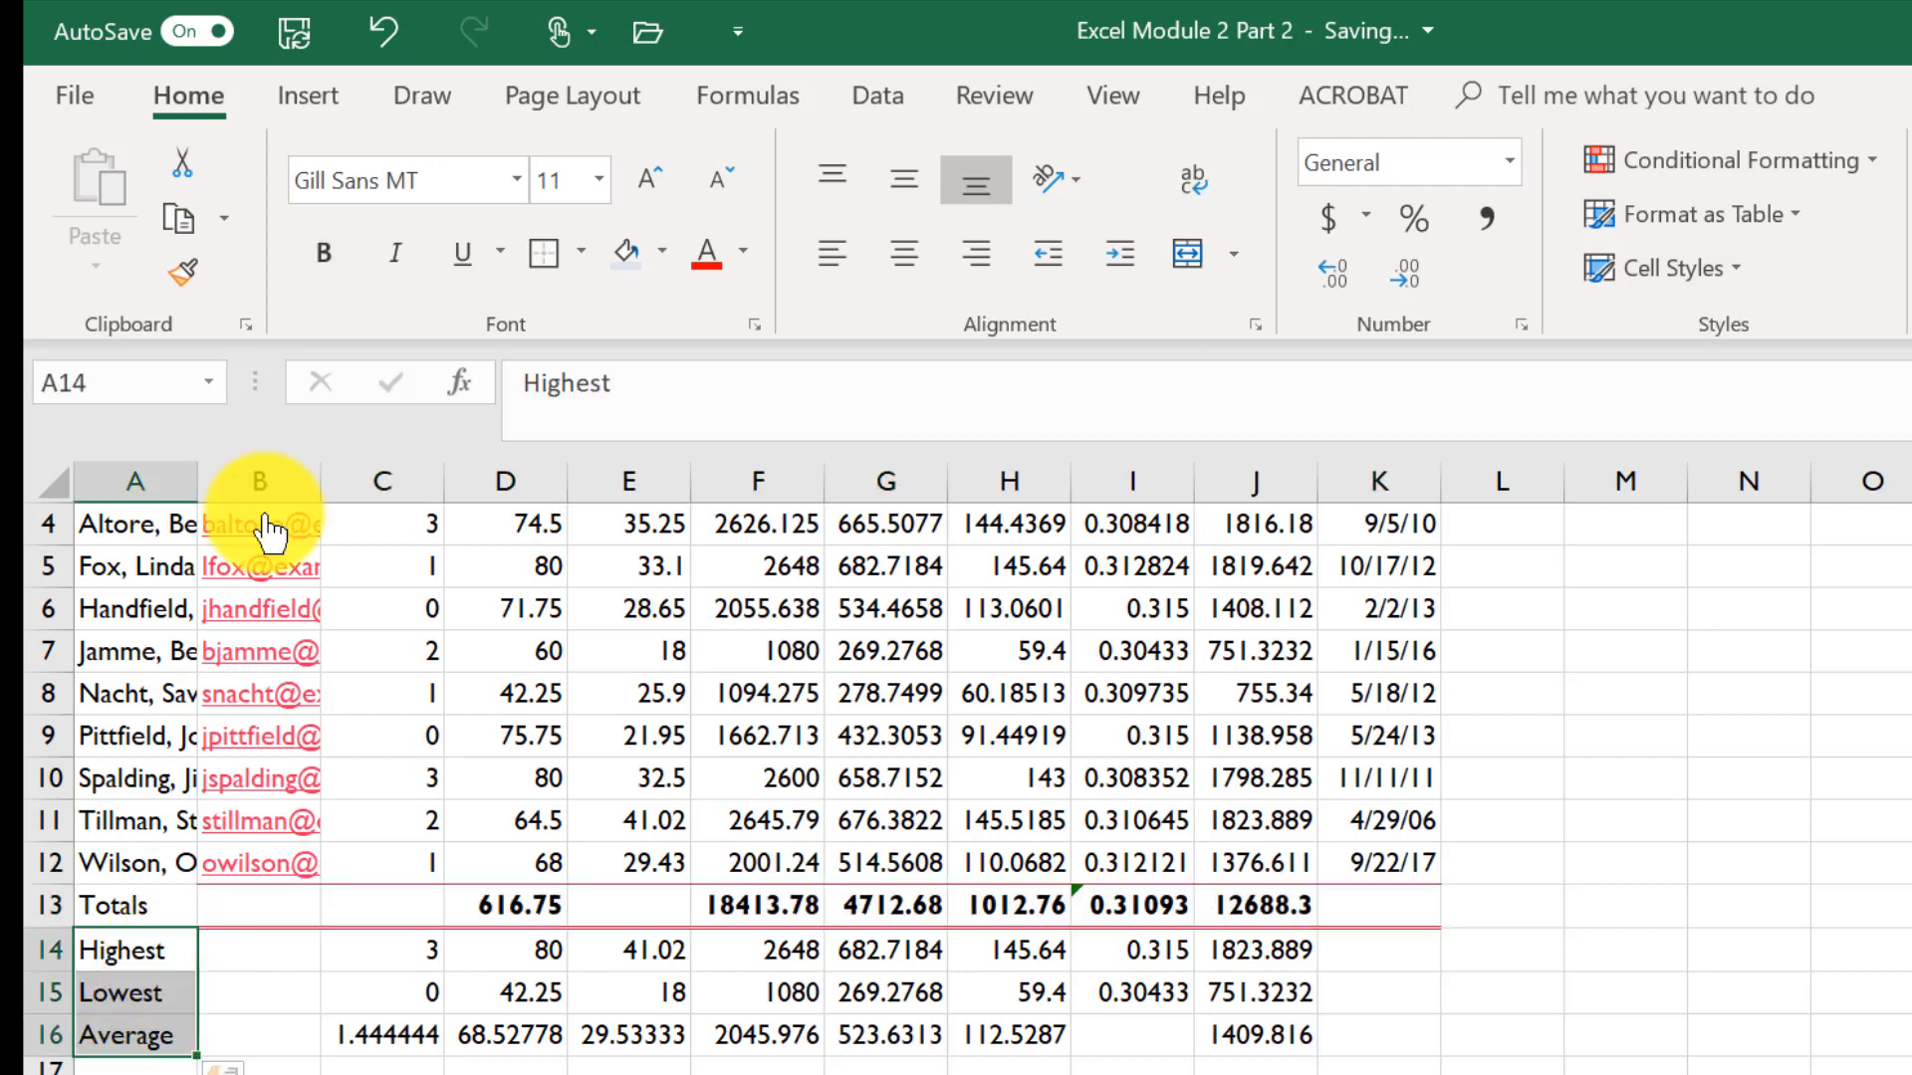
{"action": "left_click", "coordinate": [327, 255]}
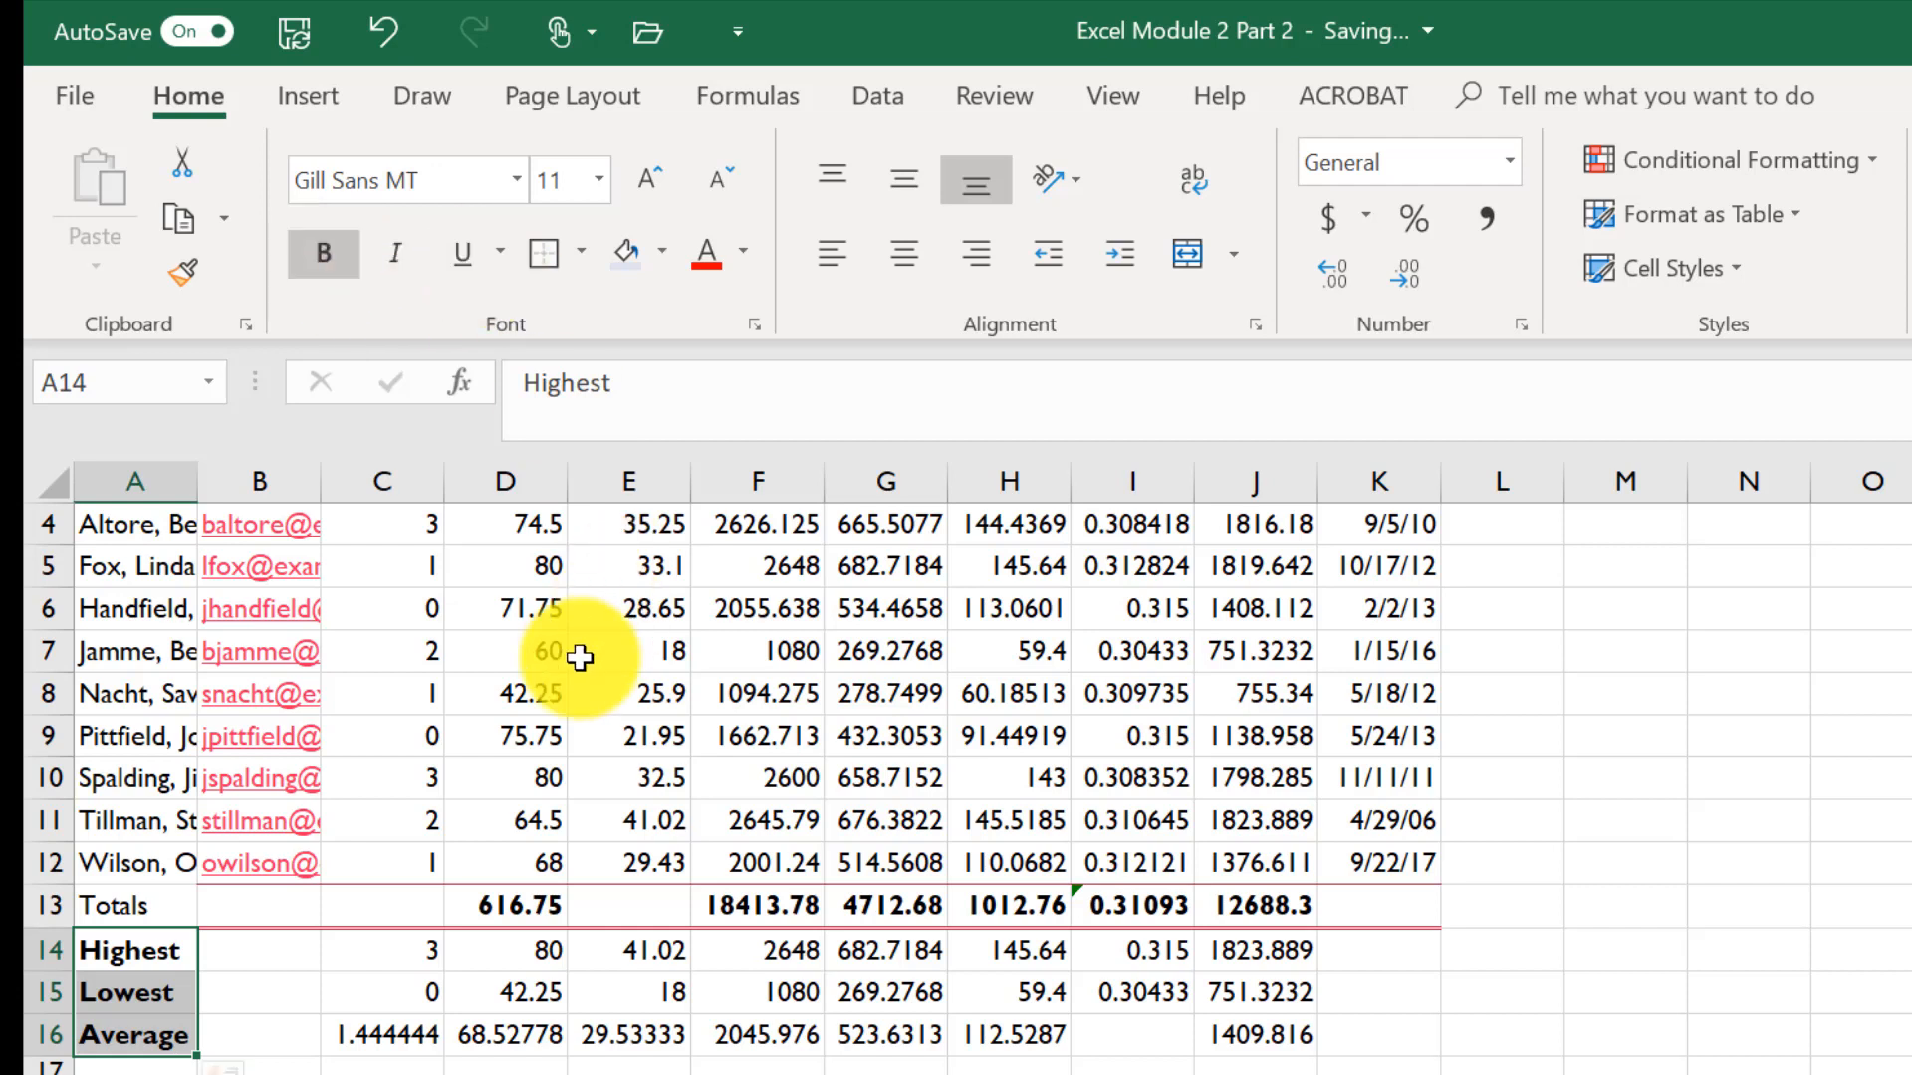
- Format the hire dates in K4:K12 with the 3/14/12 date format
{"action": "scroll", "coordinate": [595, 722], "scroll_direction": "up", "scroll_amount": 1}
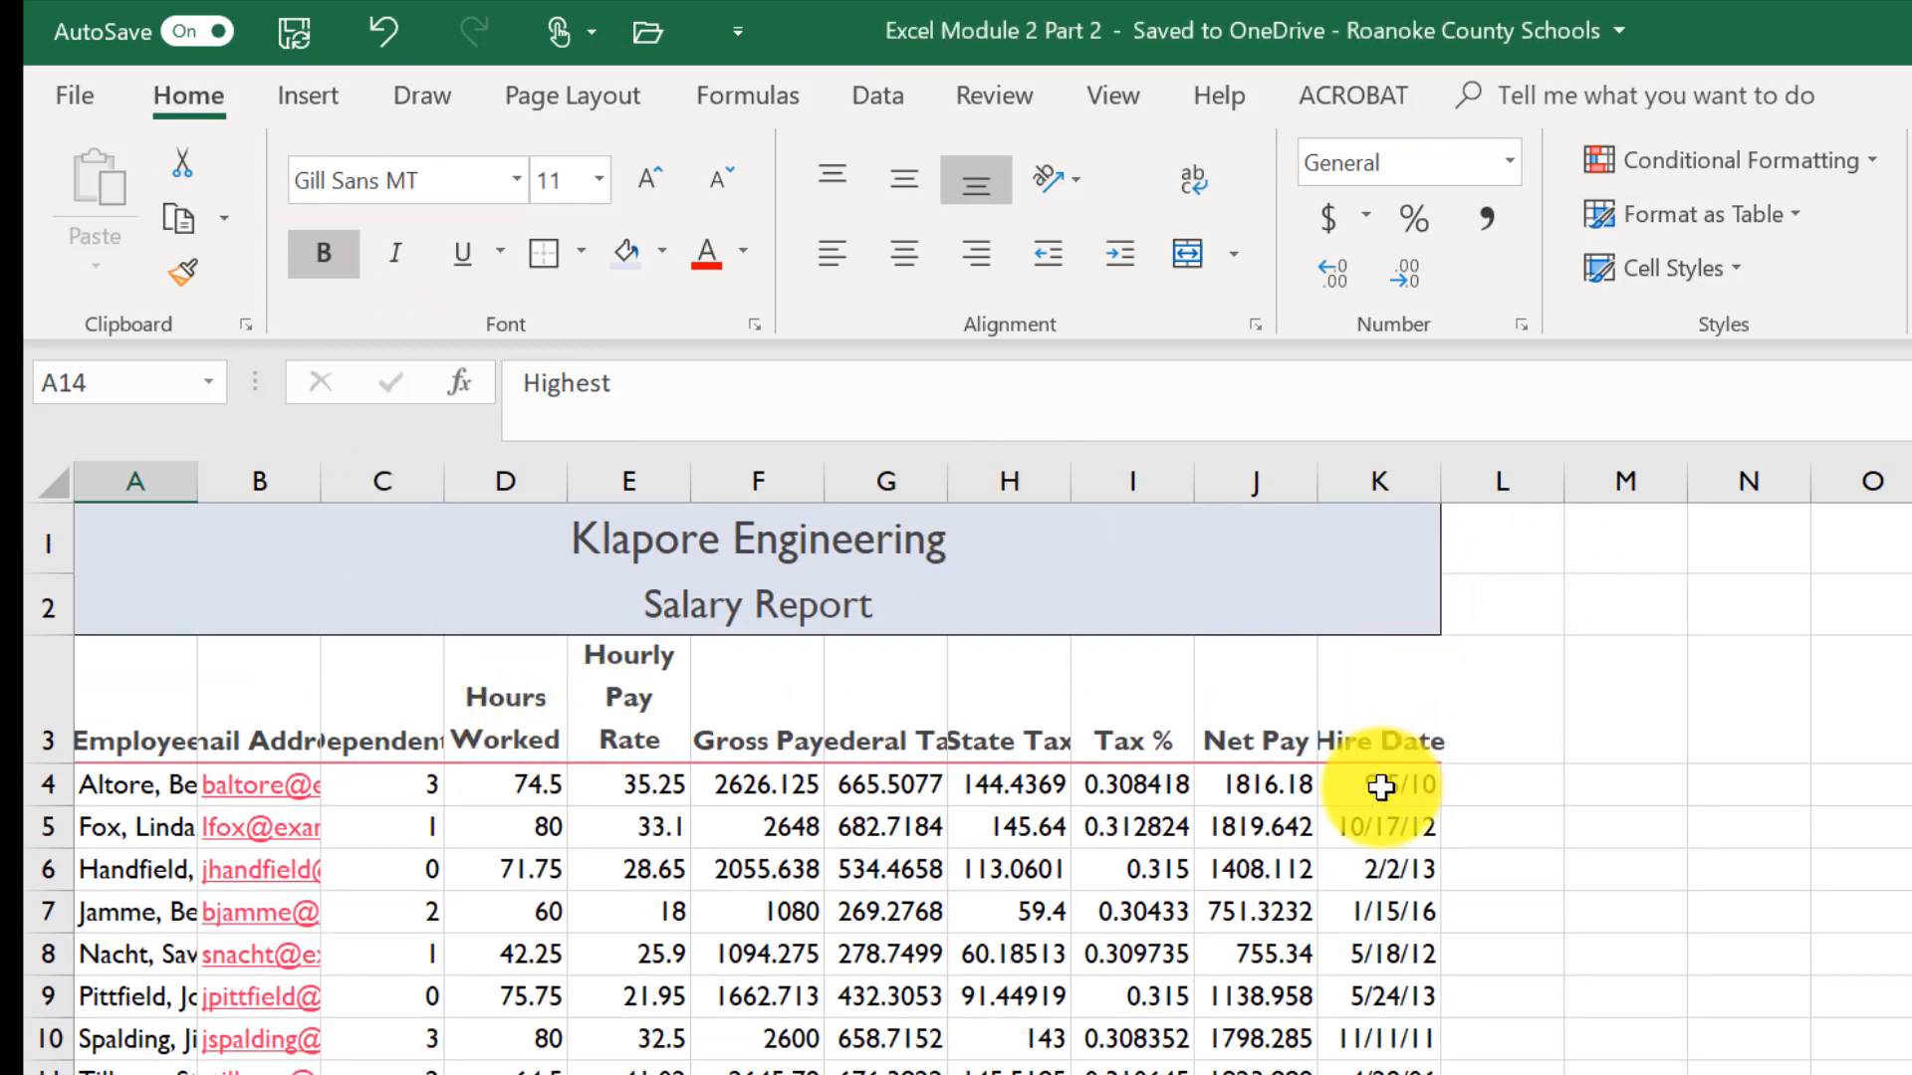
{"action": "left_click_drag", "start_coordinate": [1380, 787], "coordinate": [1389, 1060]}
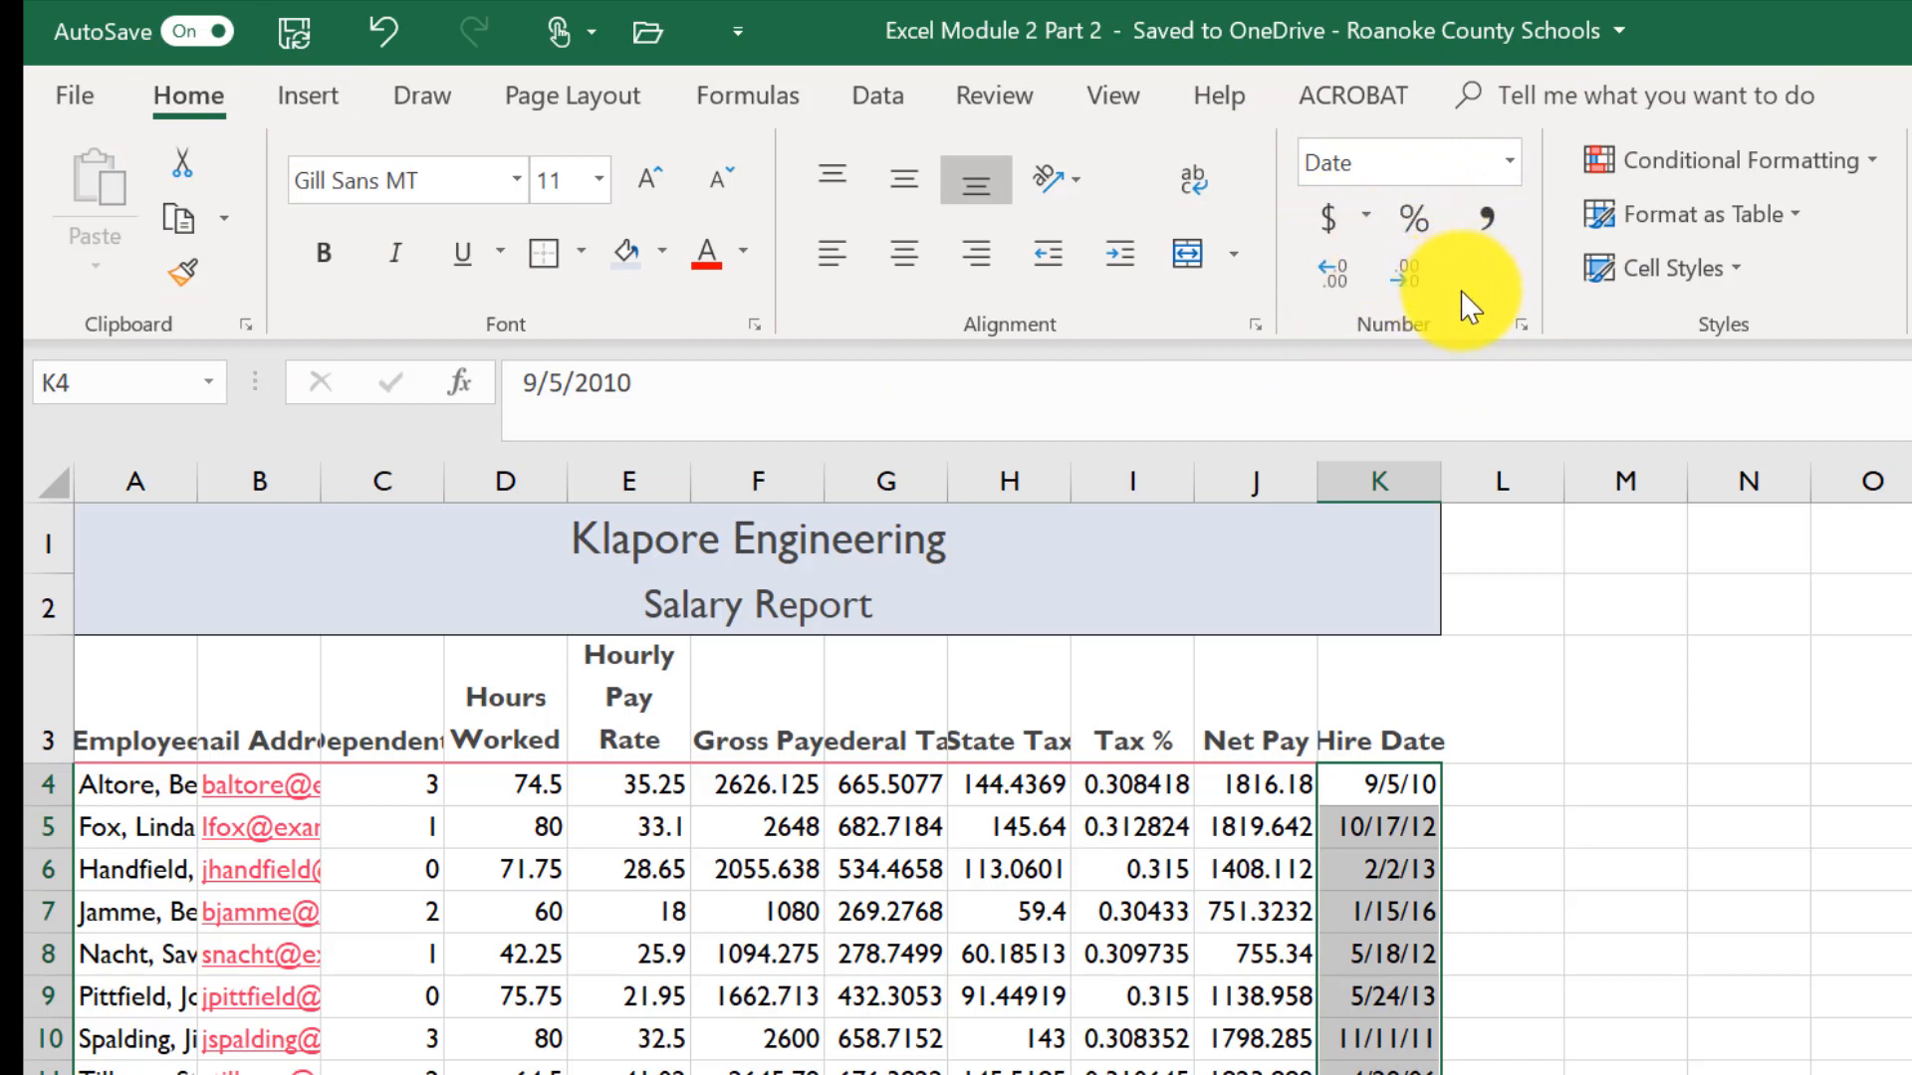
{"action": "left_click", "coordinate": [1521, 329]}
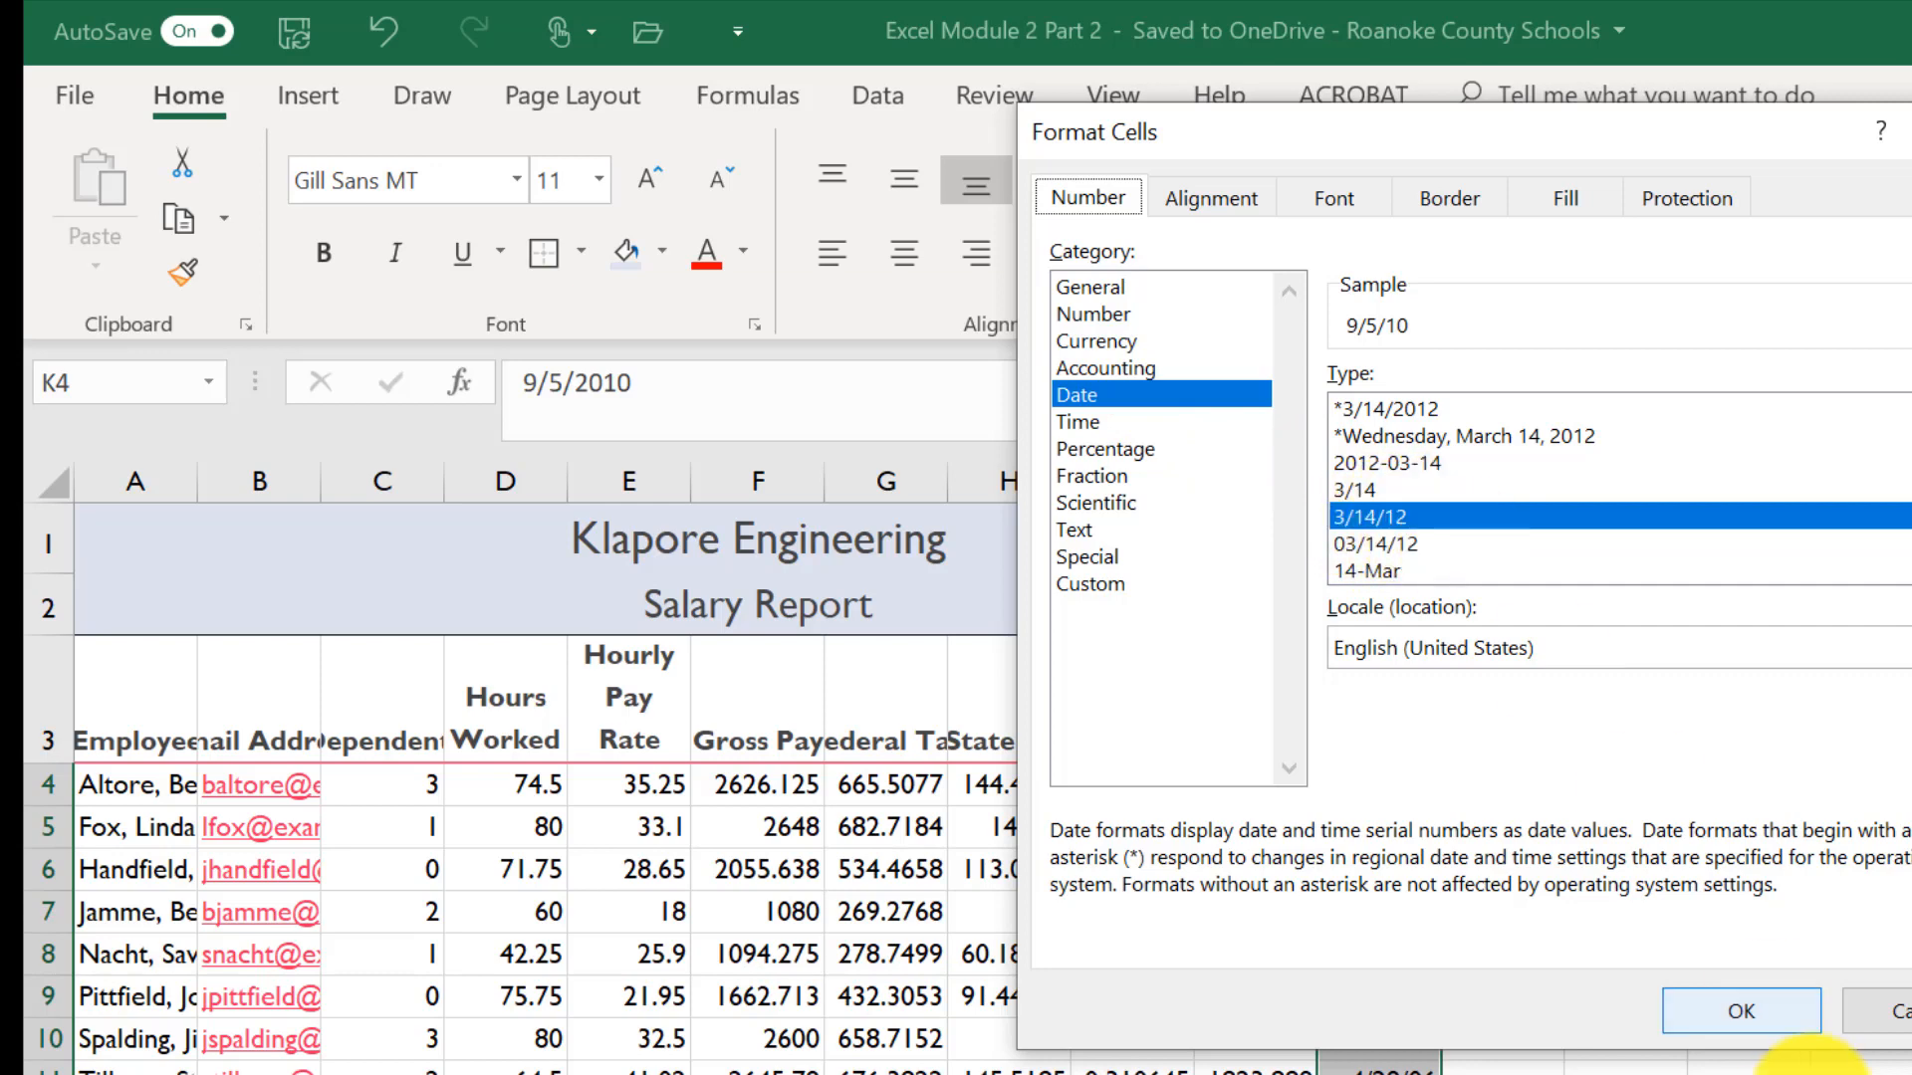
{"action": "left_click", "coordinate": [1741, 1010]}
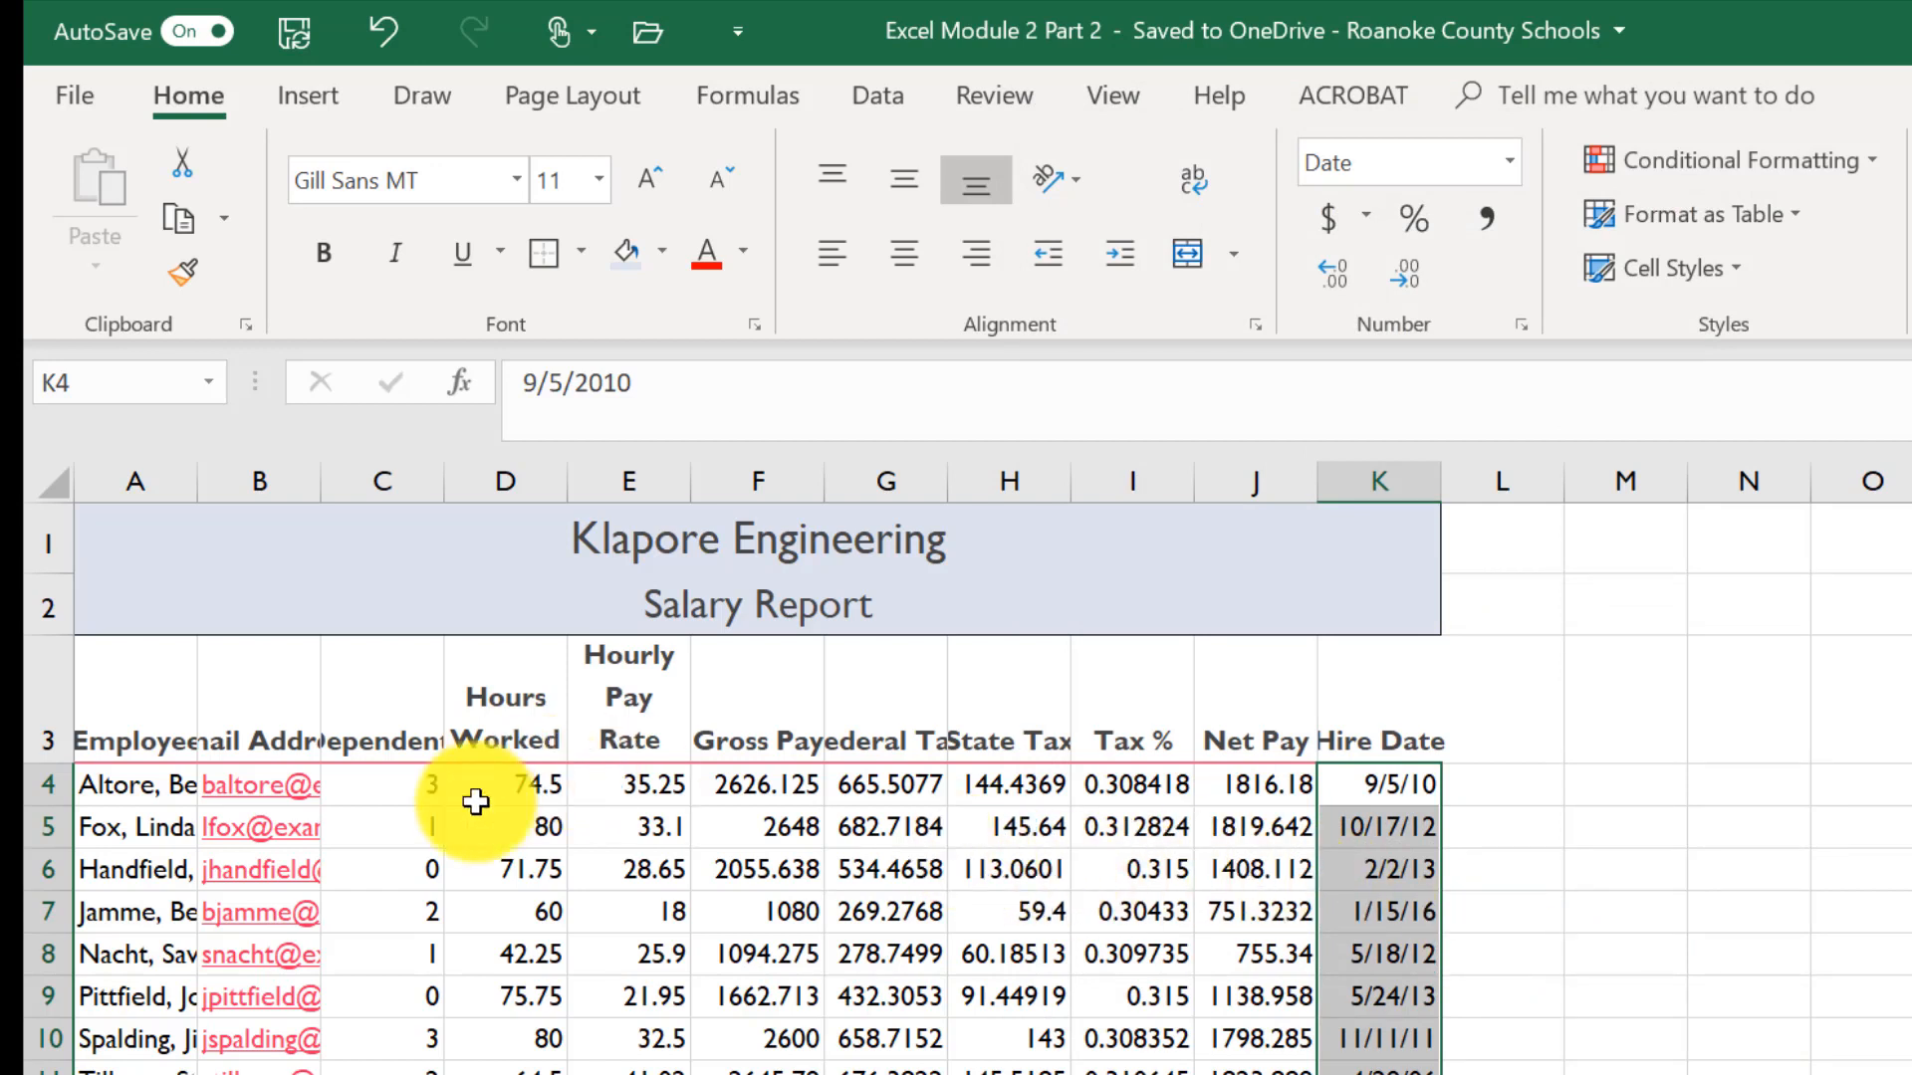
- Center the dependents values in C4:C12
{"action": "left_click_drag", "start_coordinate": [371, 786], "coordinate": [378, 1074]}
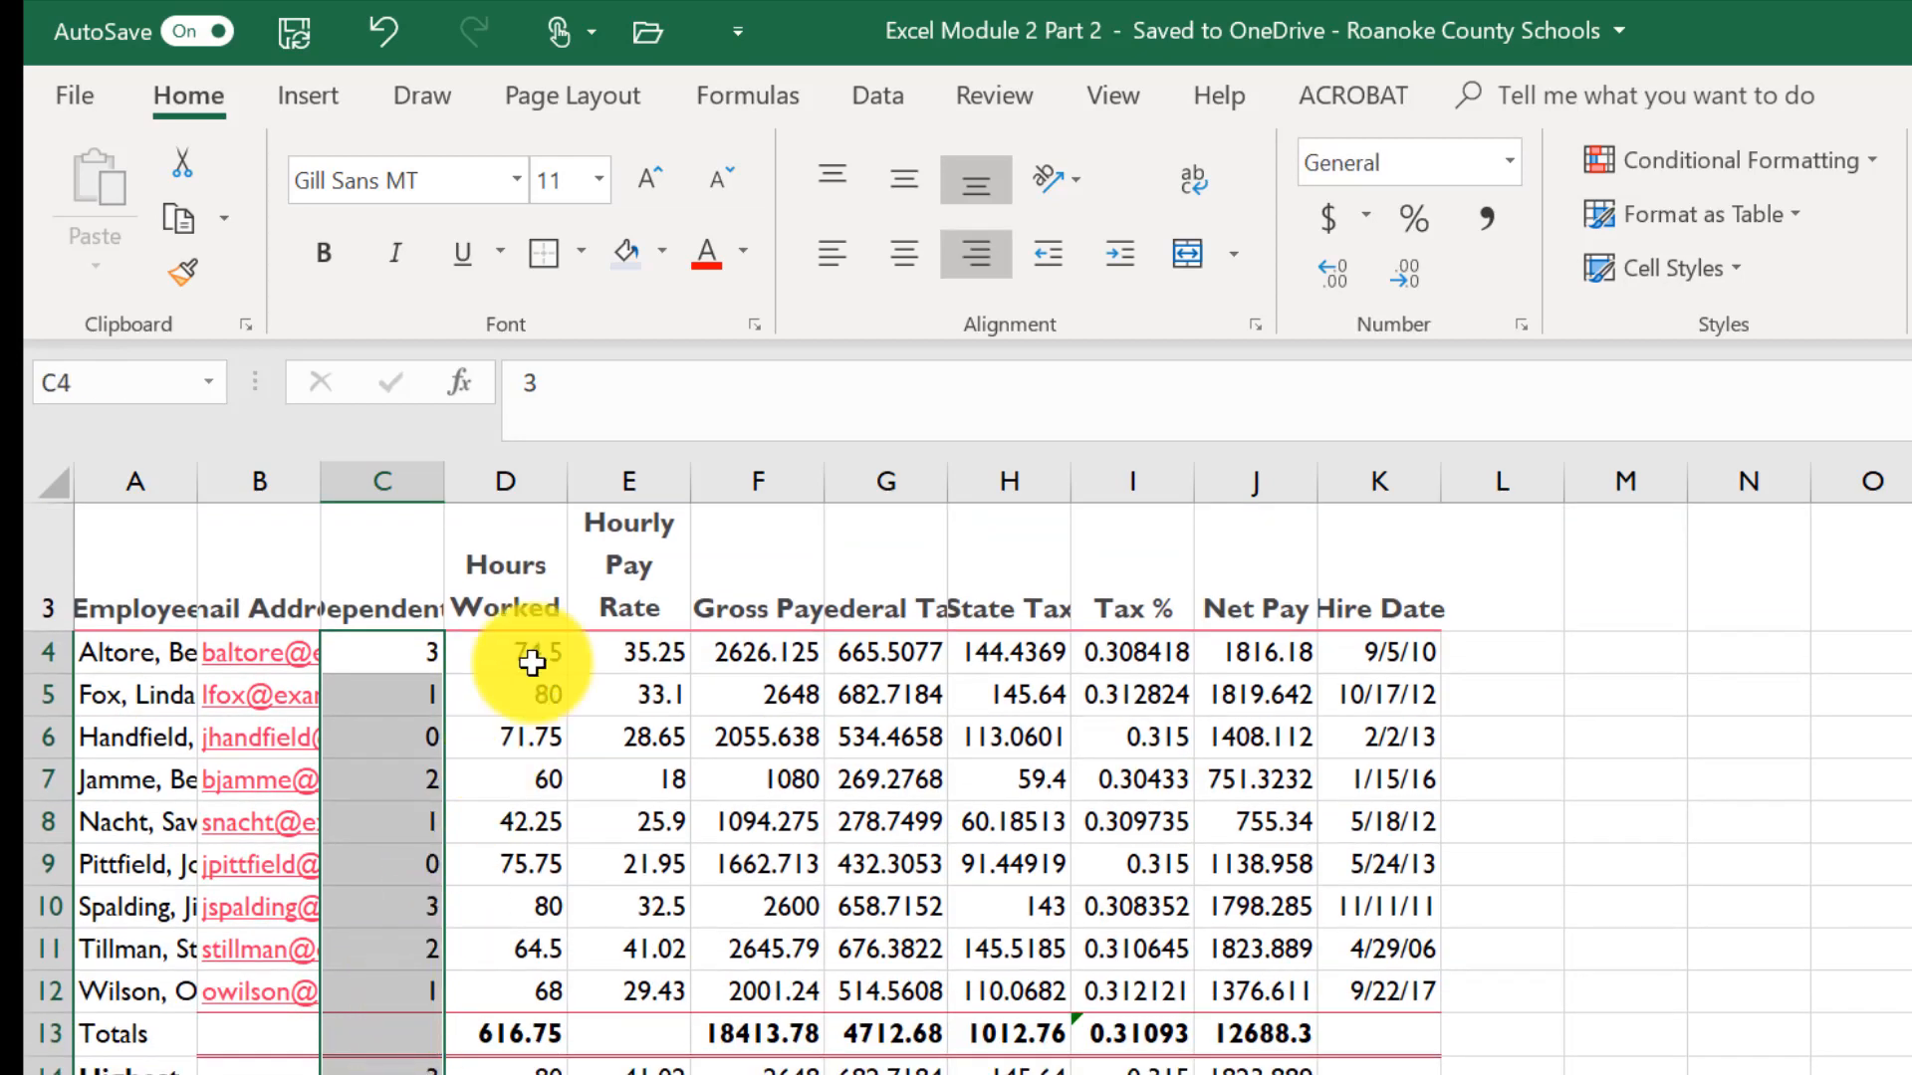
{"action": "left_click", "coordinate": [916, 264]}
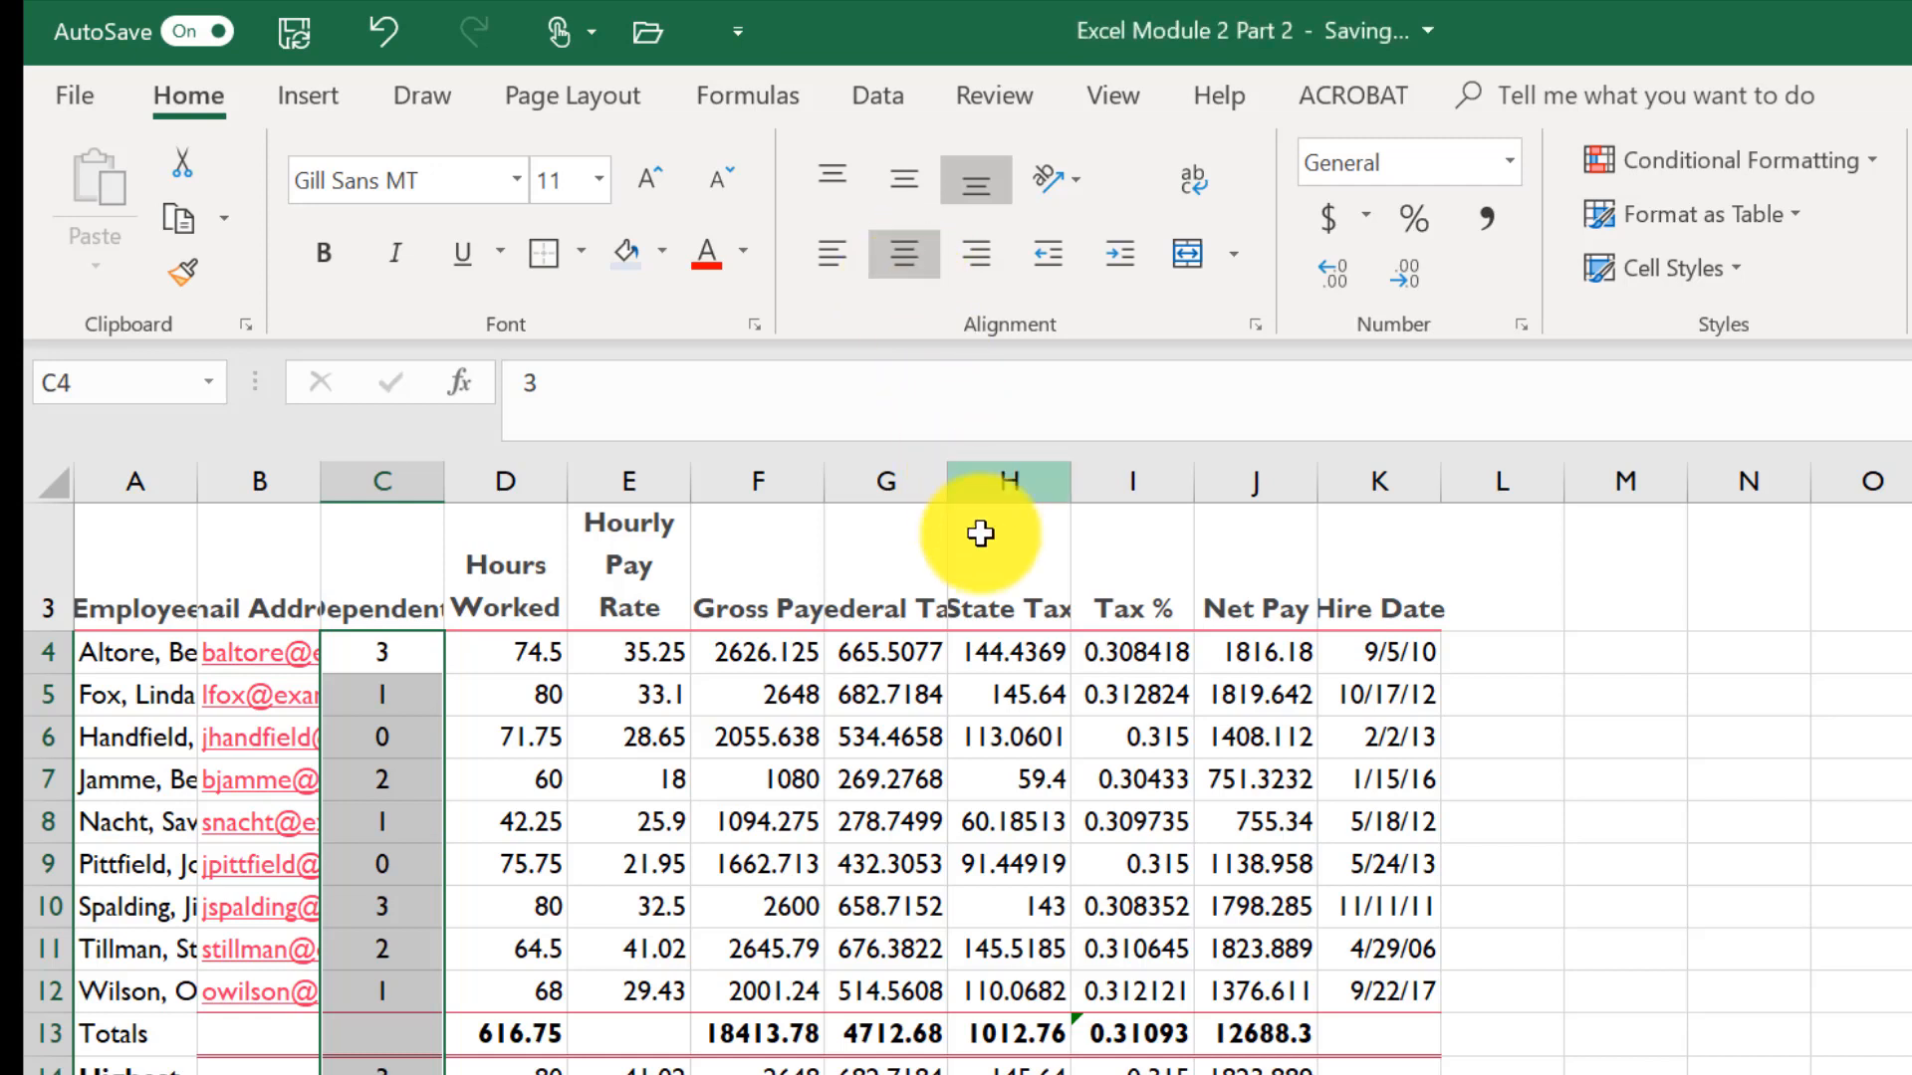
- Apply the Accounting number format to E4:H4, J4, F13:H13 and J13
{"action": "left_click_drag", "start_coordinate": [629, 652], "coordinate": [1052, 664]}
{"action": "left_click", "coordinate": [960, 687]}
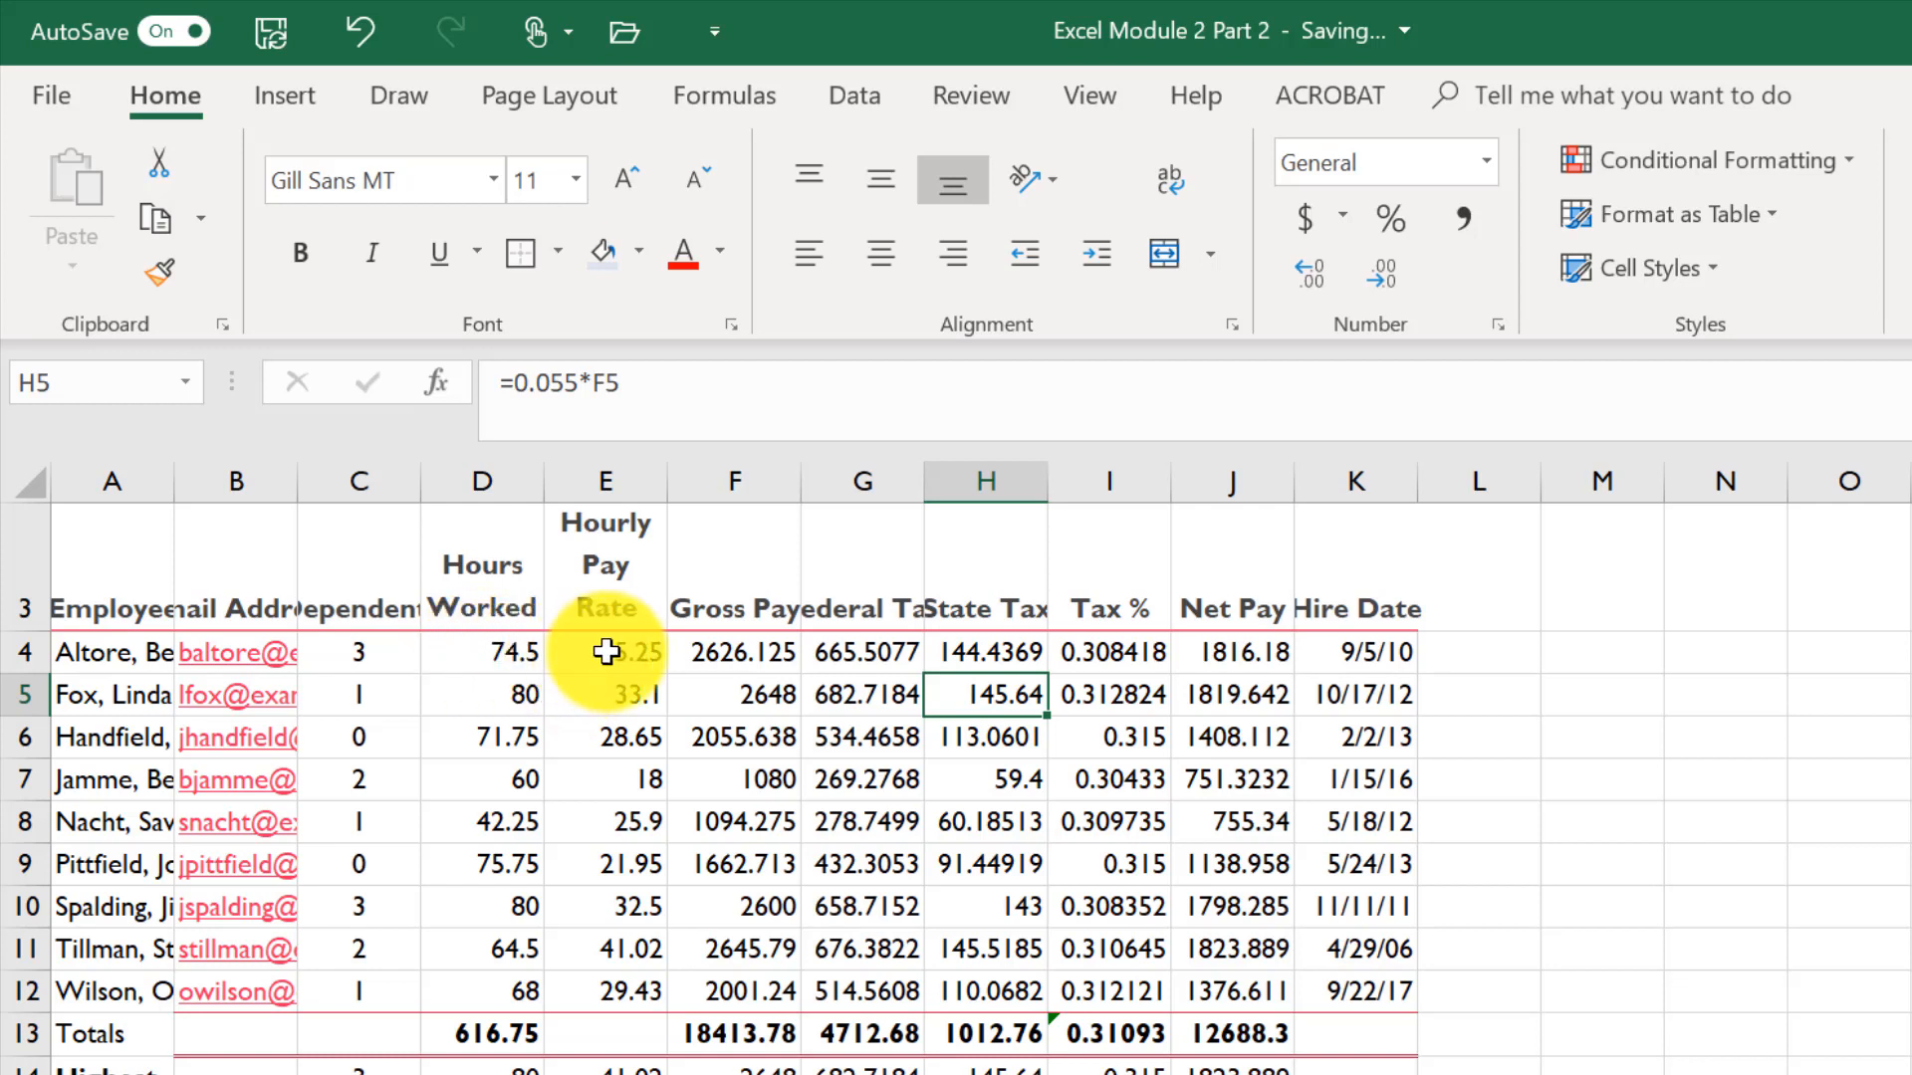
{"action": "left_click_drag", "start_coordinate": [606, 652], "coordinate": [995, 654]}
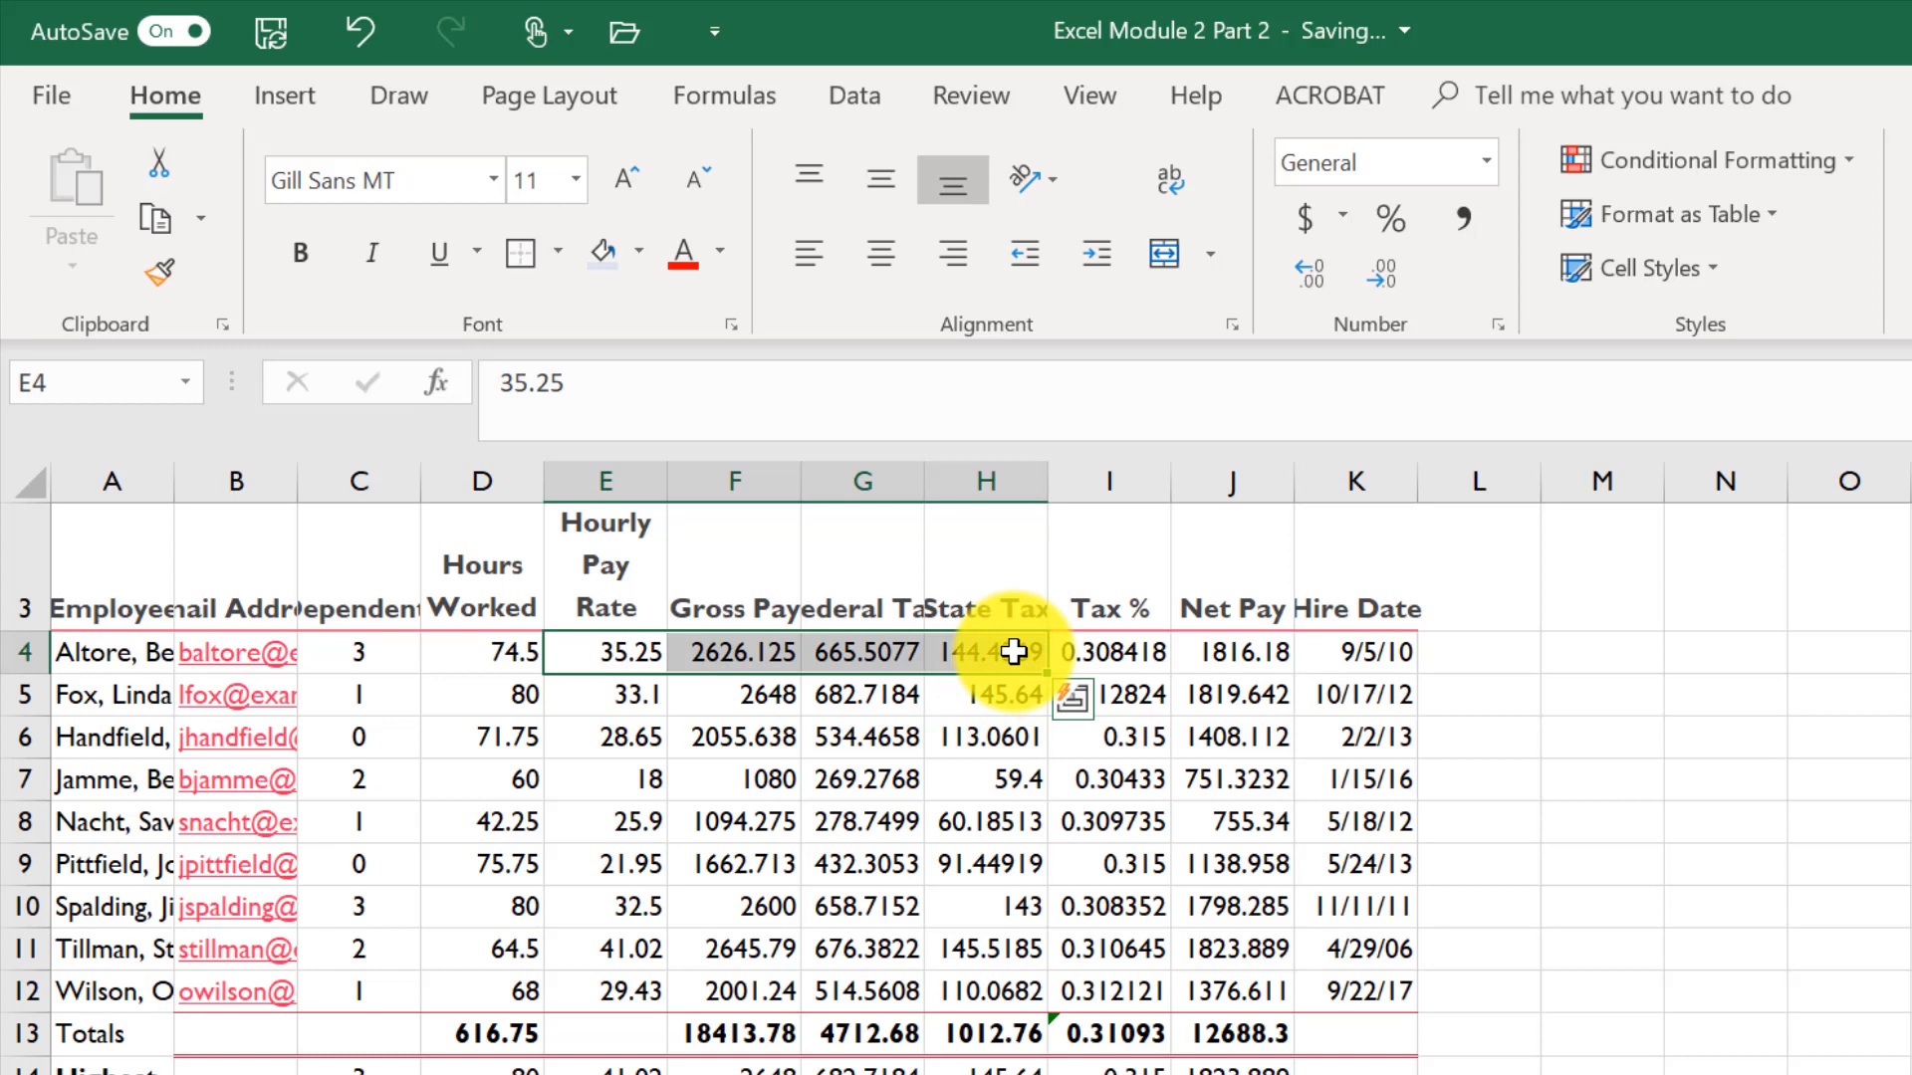
{"action": "left_click", "coordinate": [1258, 658]}
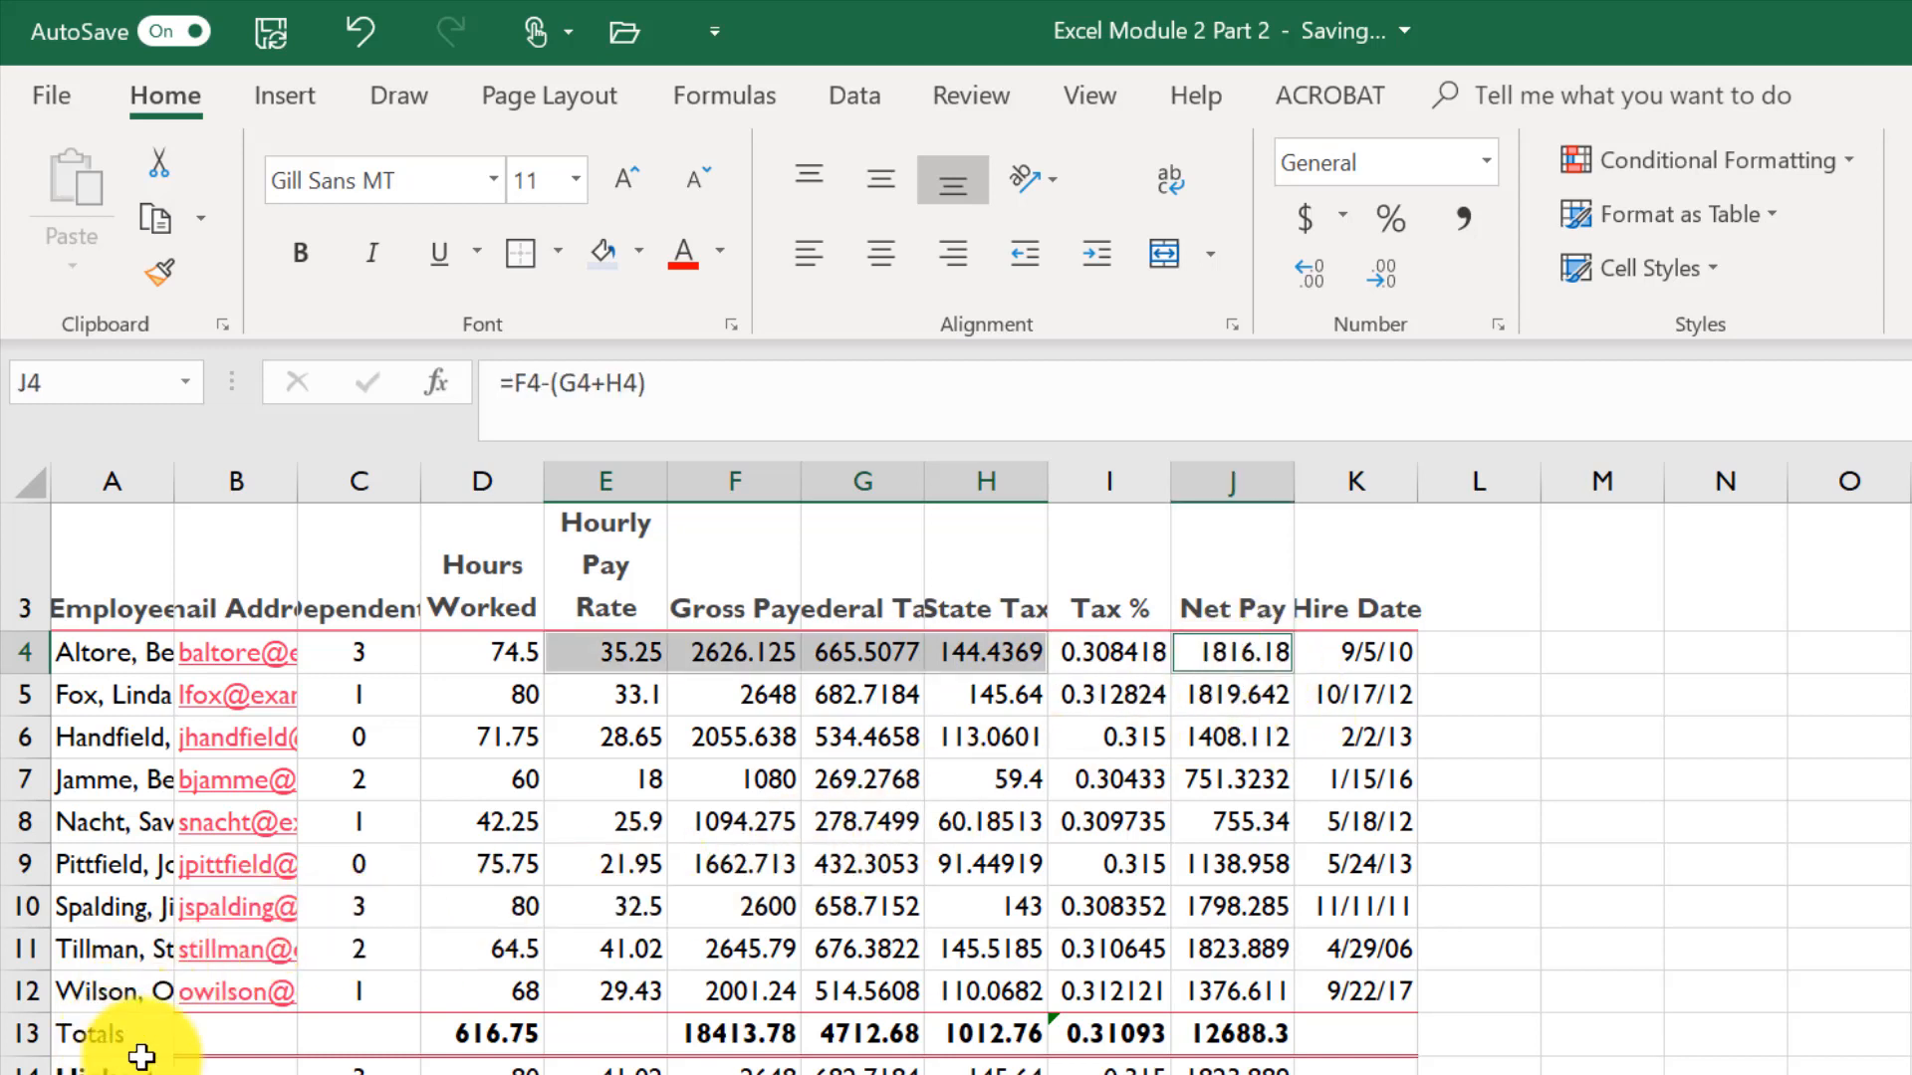
{"action": "left_click_drag", "start_coordinate": [734, 1036], "coordinate": [995, 1040]}
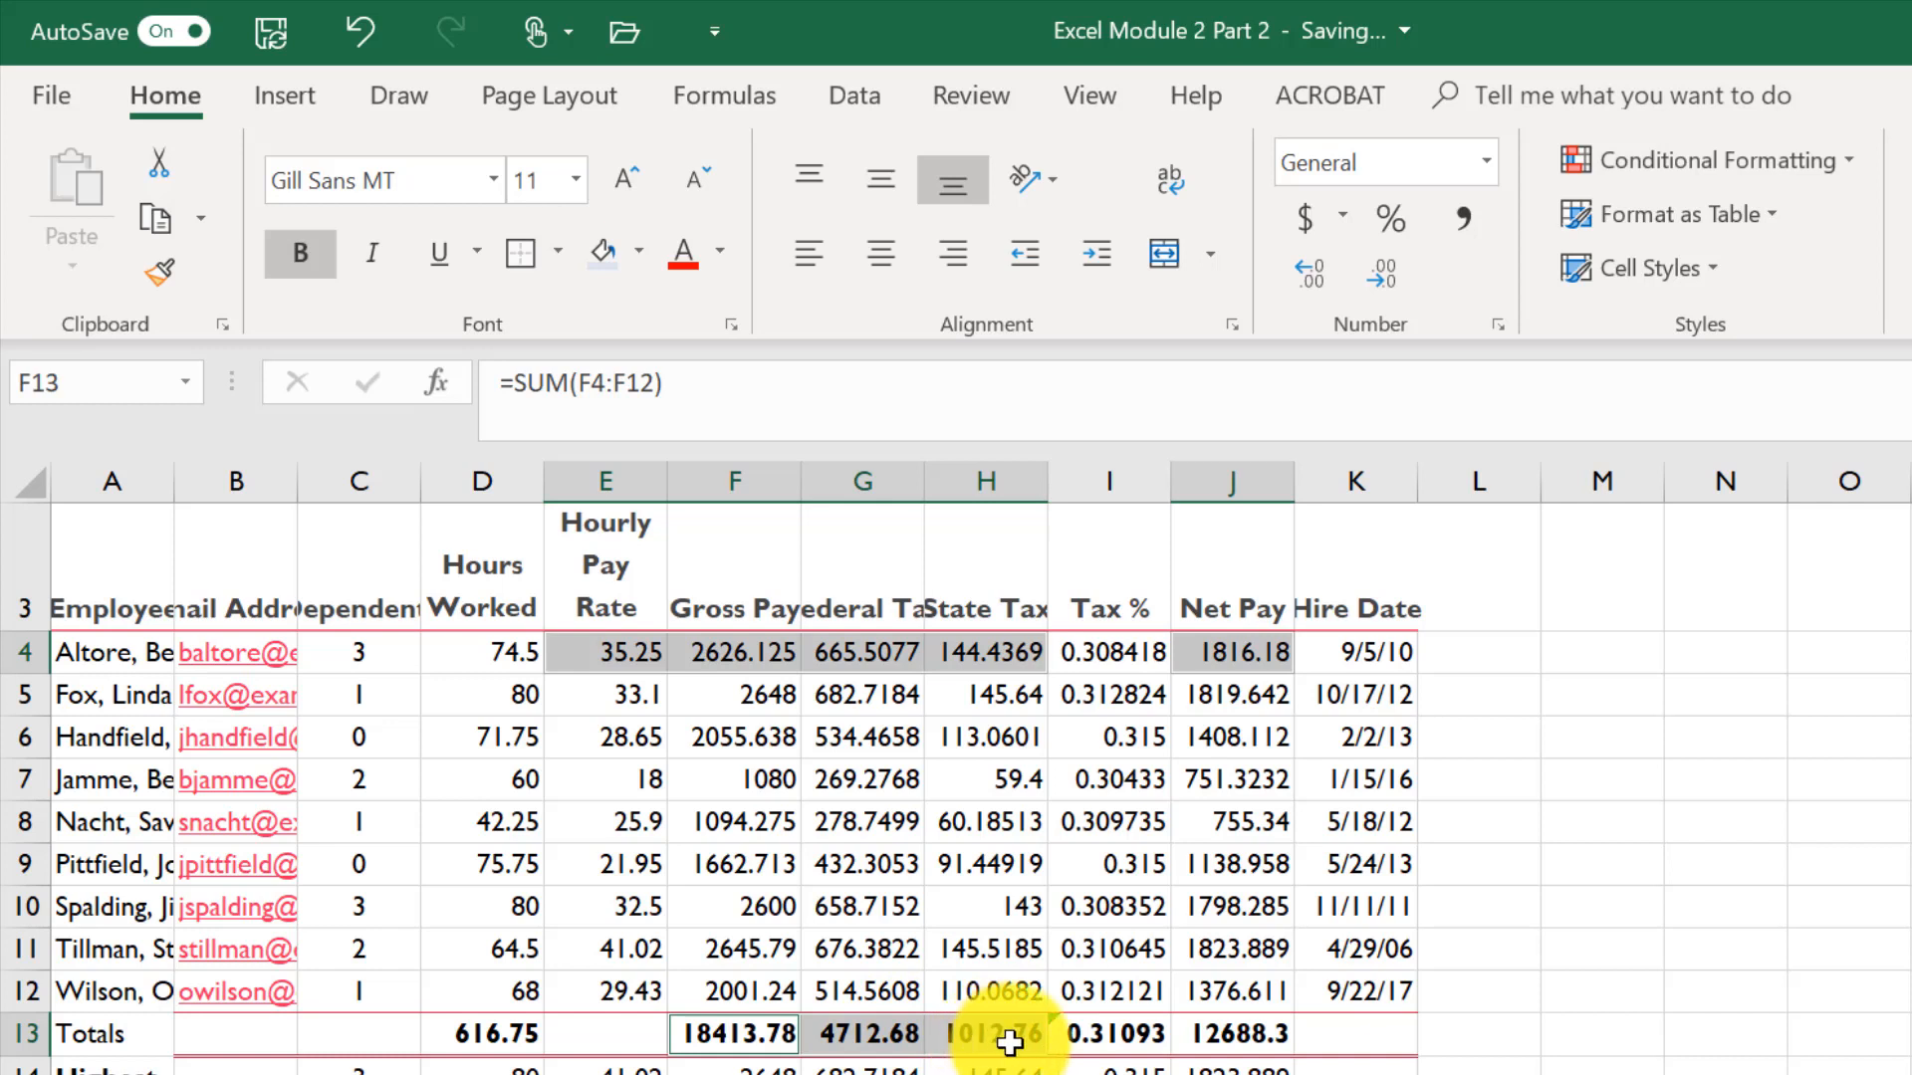
{"action": "left_click", "coordinate": [1260, 1040], "text": "ctrl"}
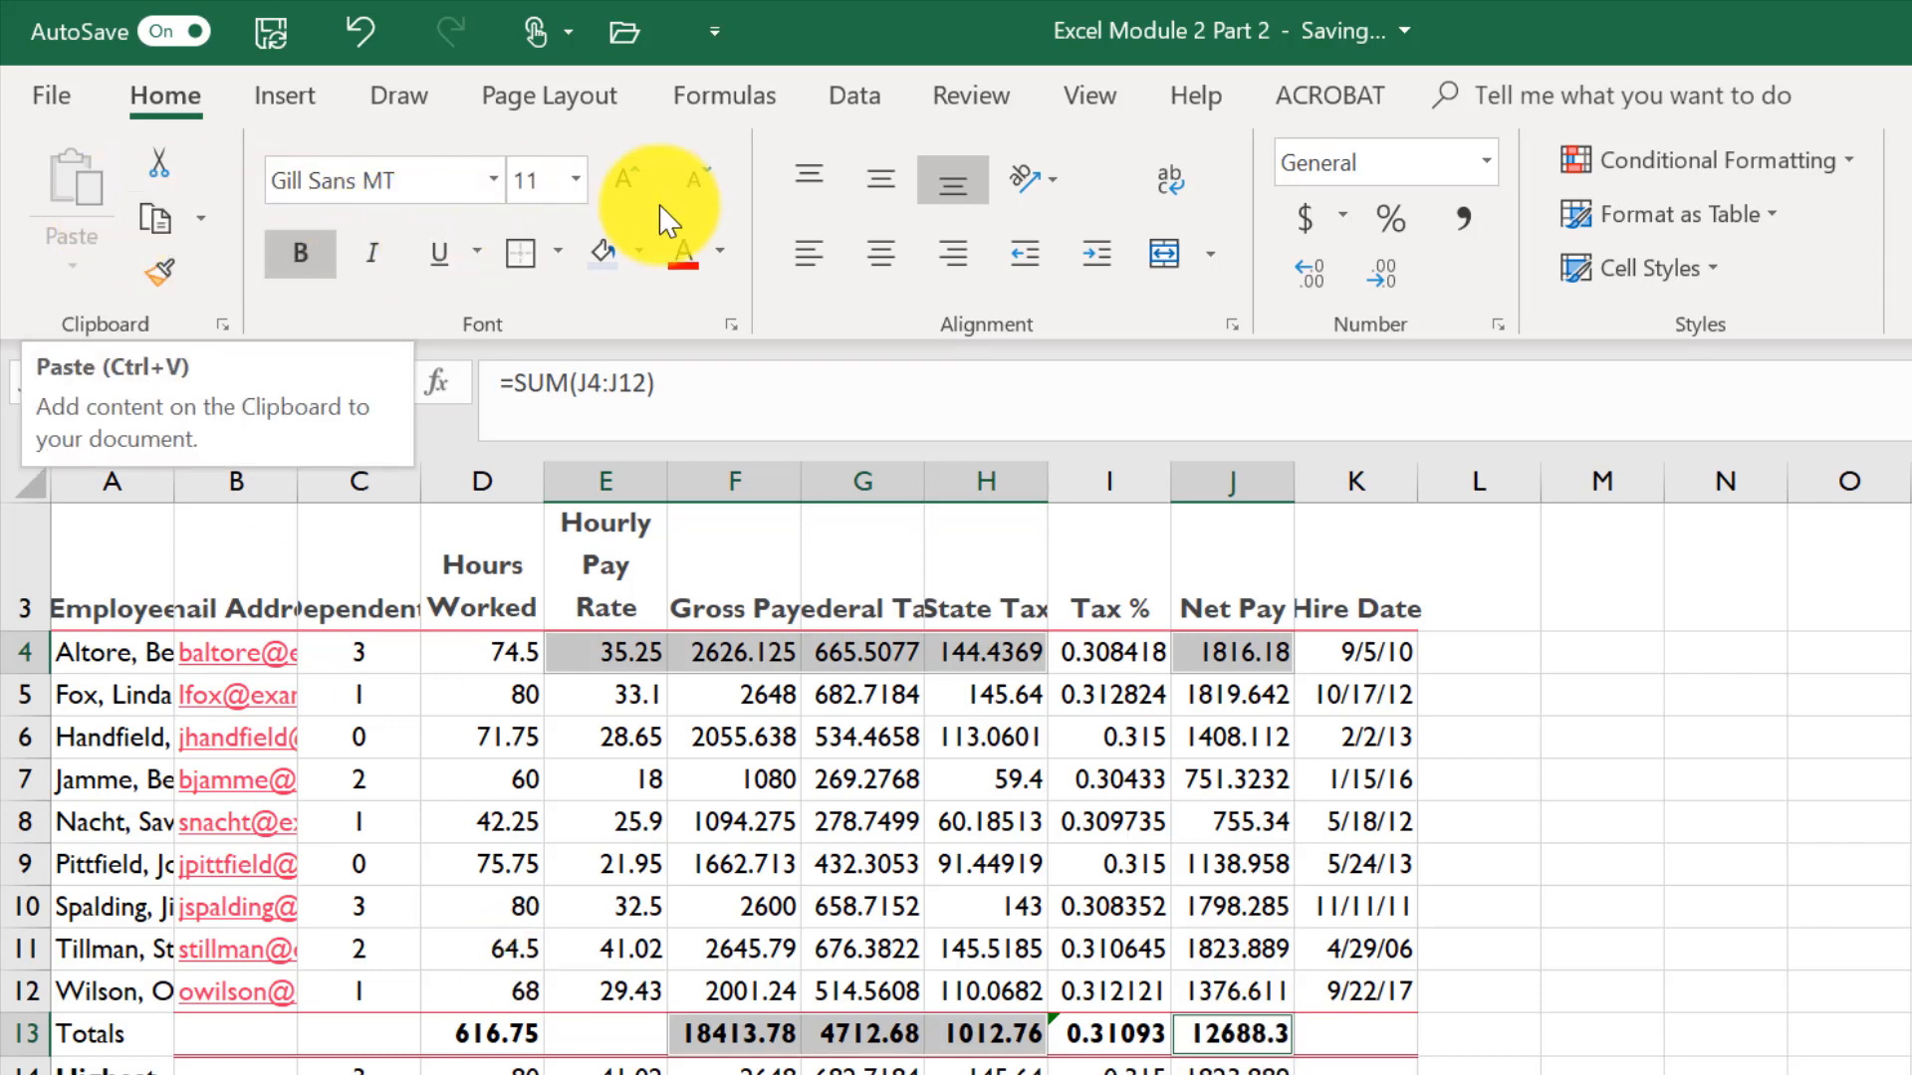
{"action": "left_click", "coordinate": [1305, 213]}
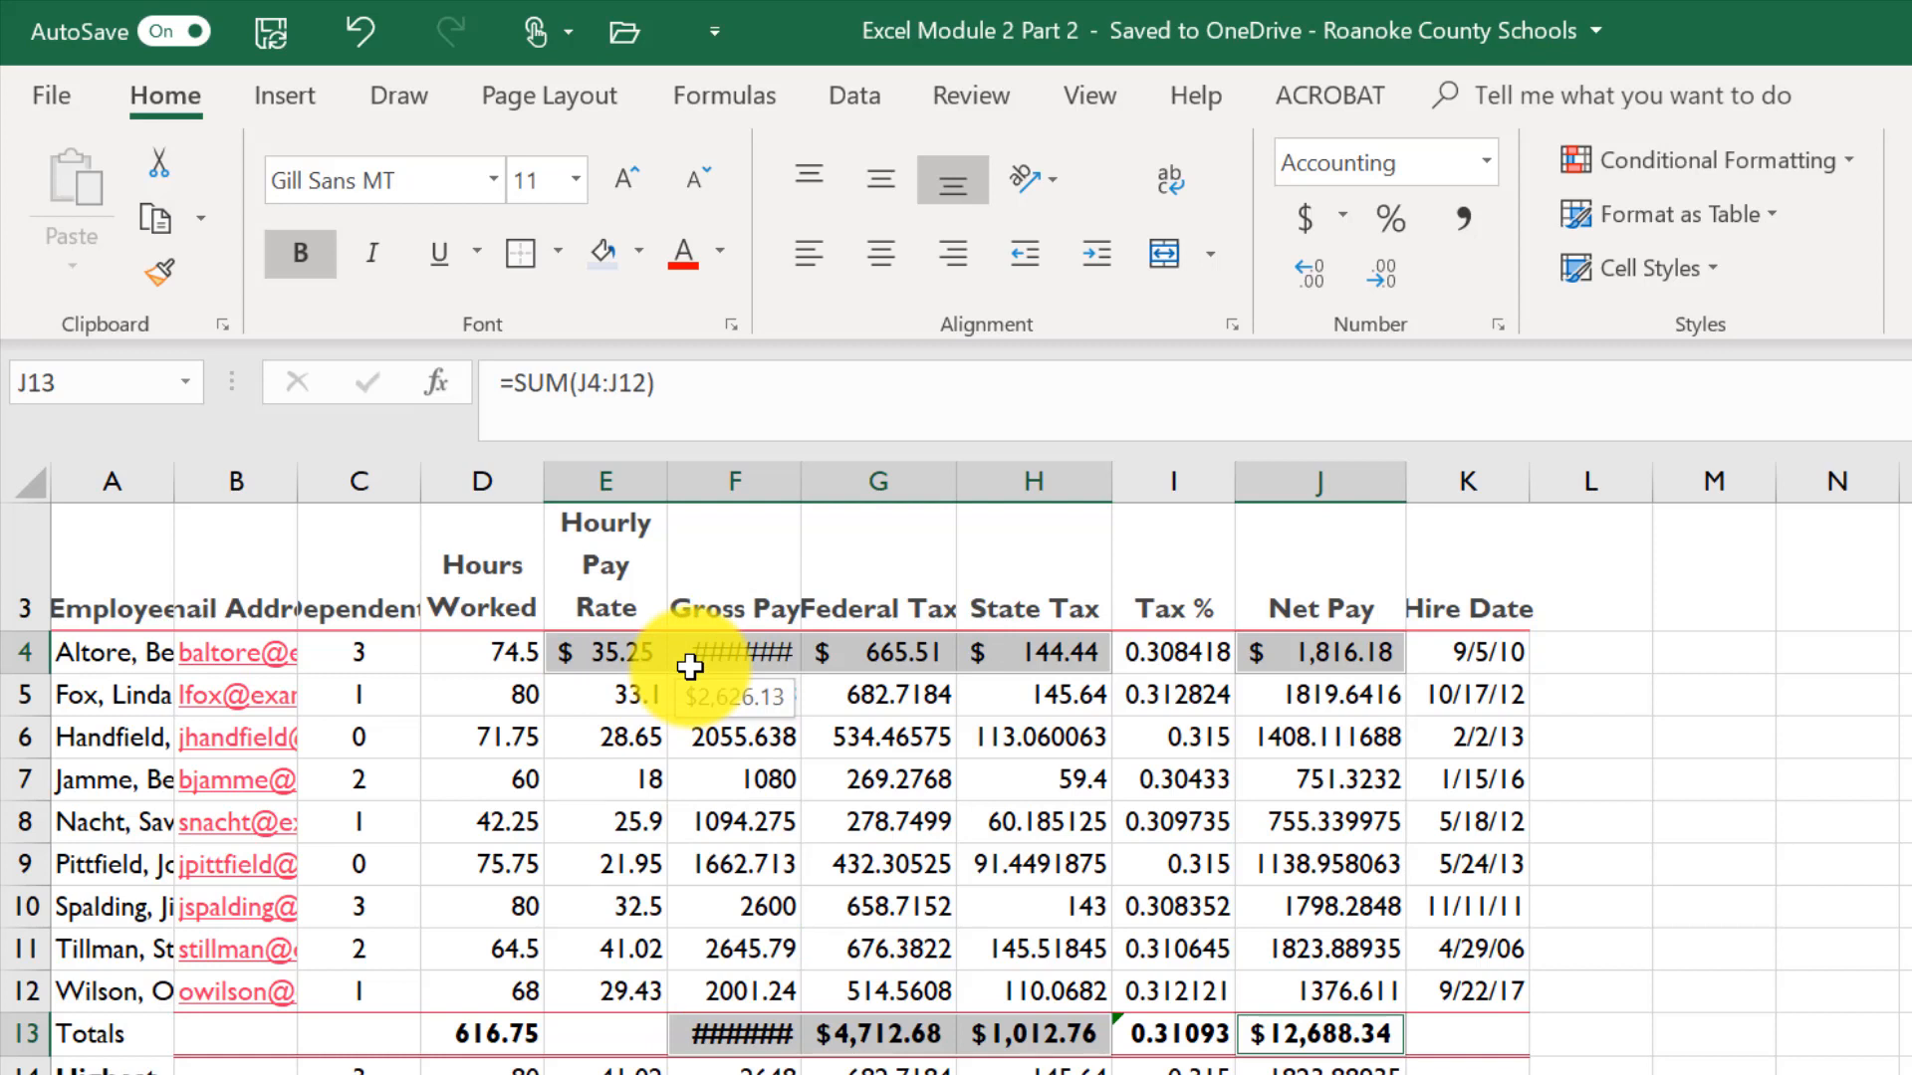
- Apply Comma style to the values in E5:H12 and J5:J12
{"action": "left_click", "coordinate": [582, 694]}
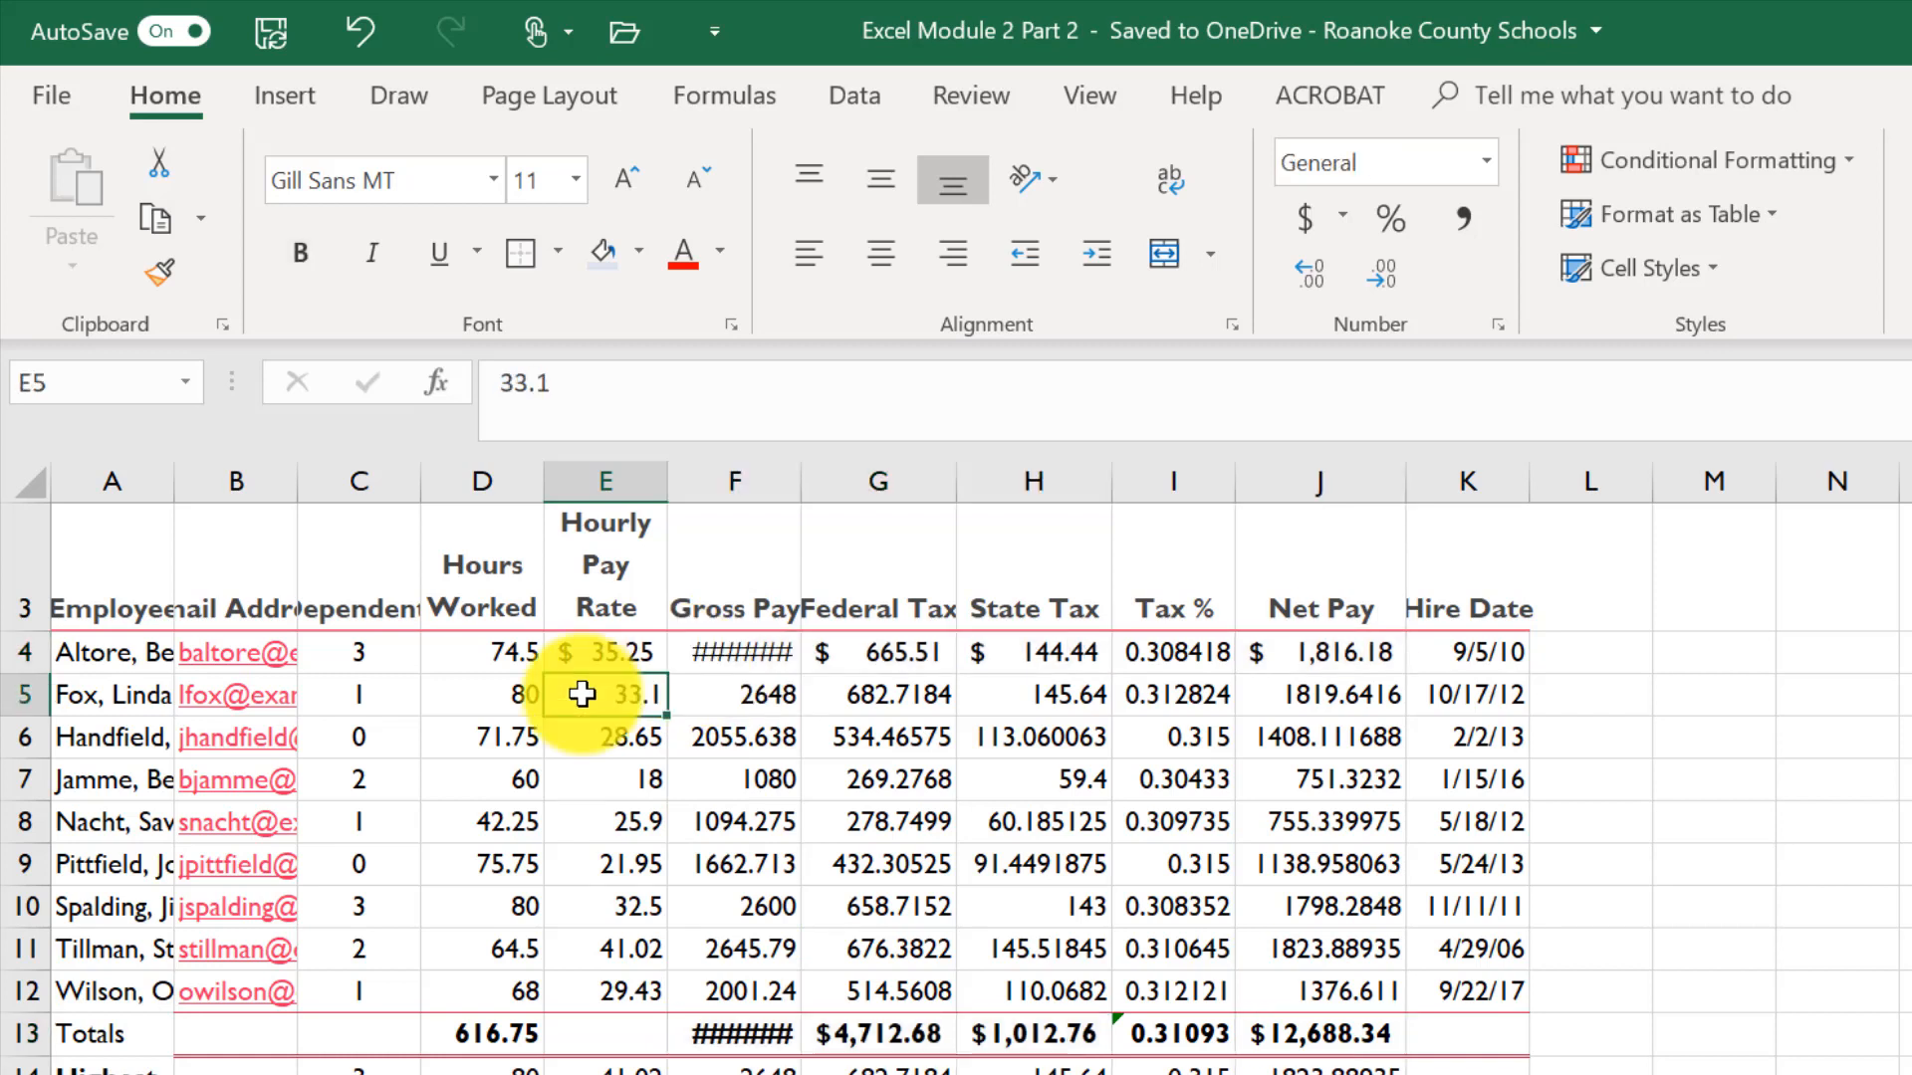
{"action": "left_click_drag", "start_coordinate": [583, 694], "coordinate": [1036, 991]}
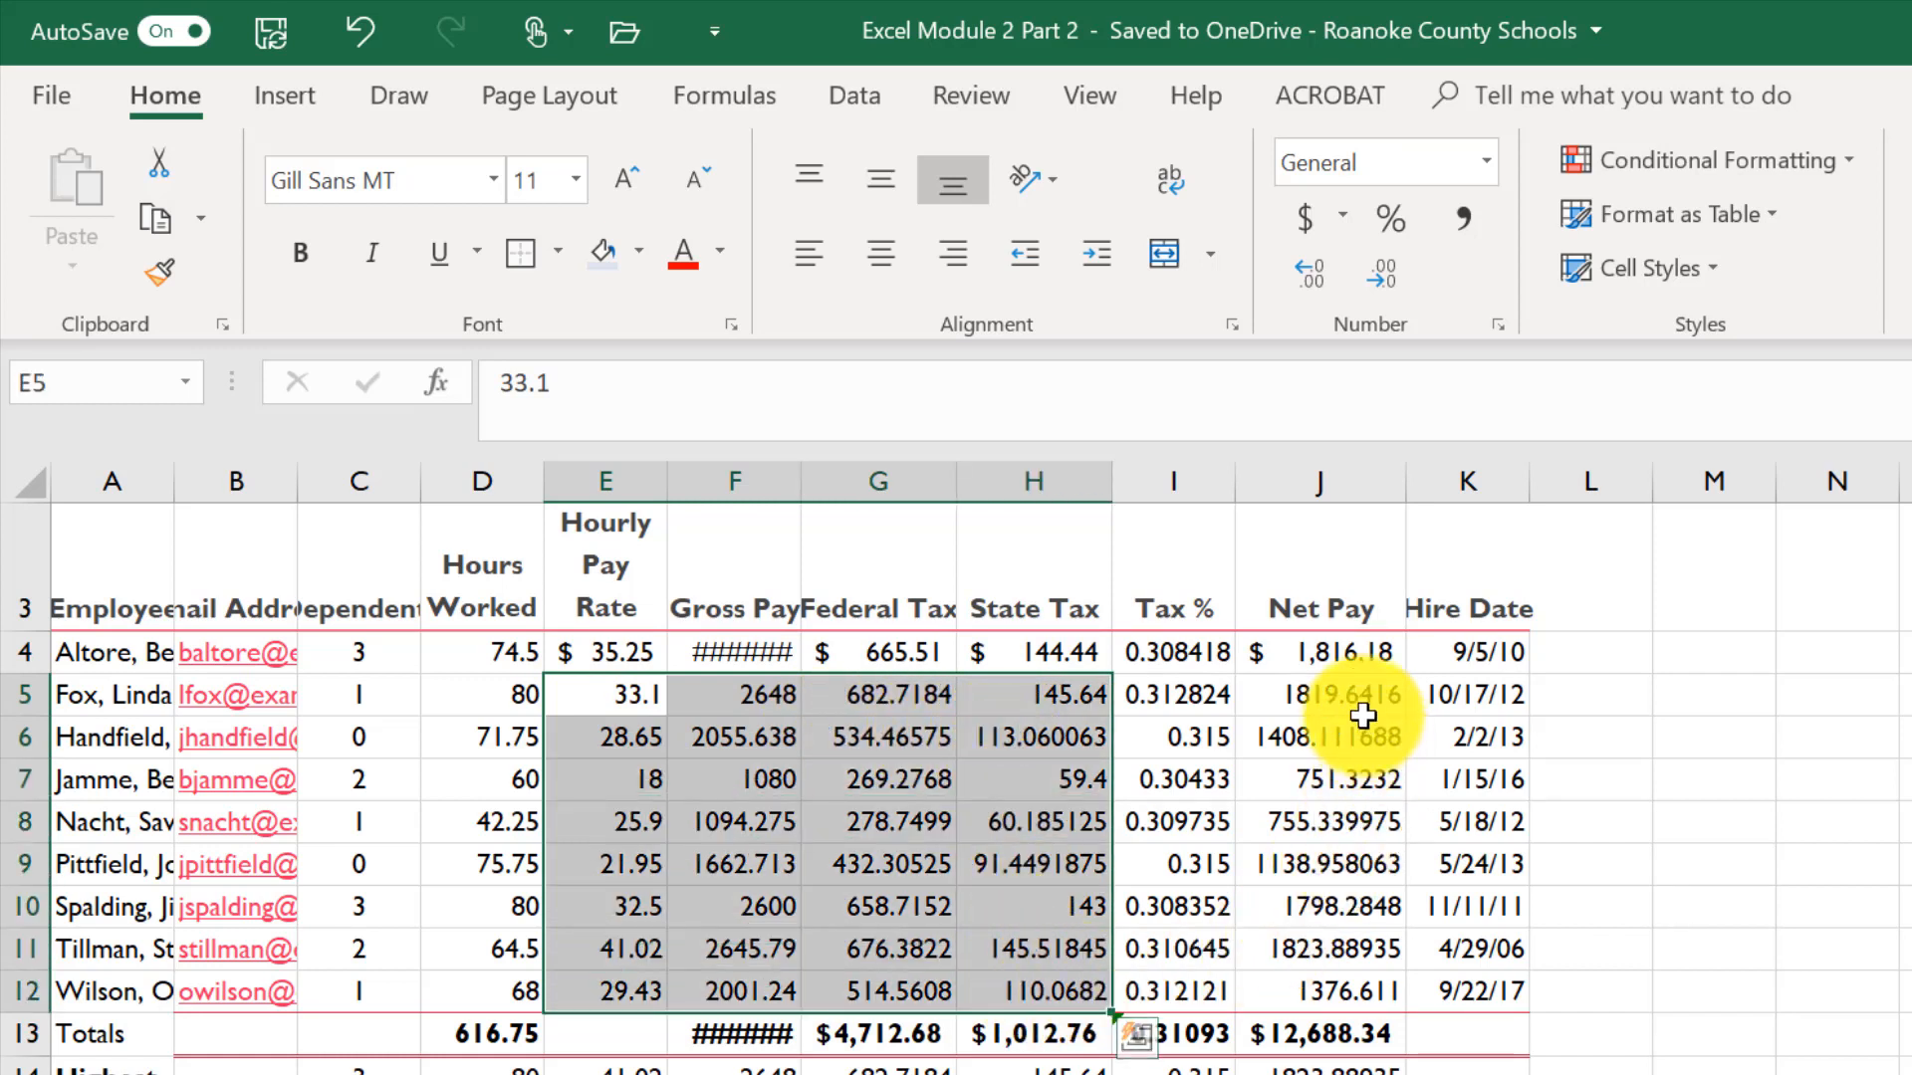
{"action": "left_click_drag", "start_coordinate": [1357, 694], "coordinate": [1358, 1009], "text": "ctrl"}
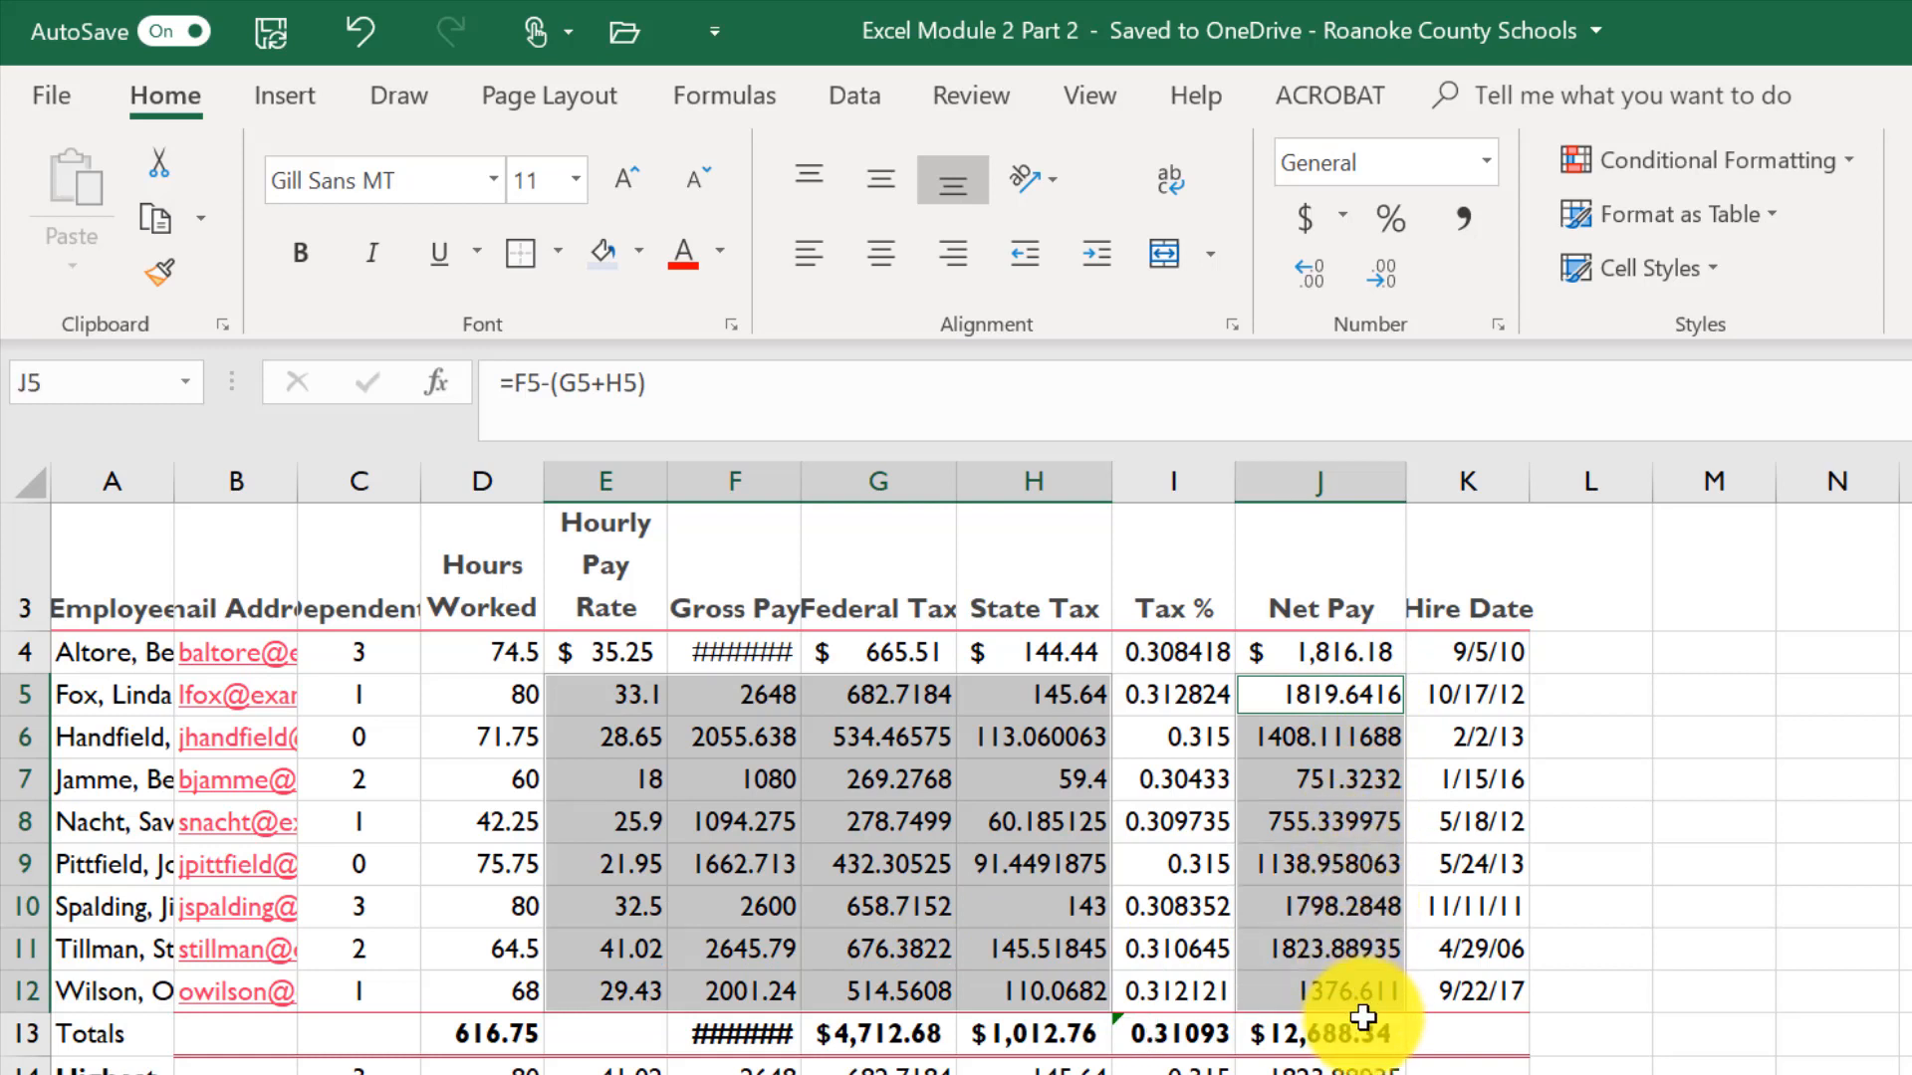
{"action": "left_click", "coordinate": [1467, 217]}
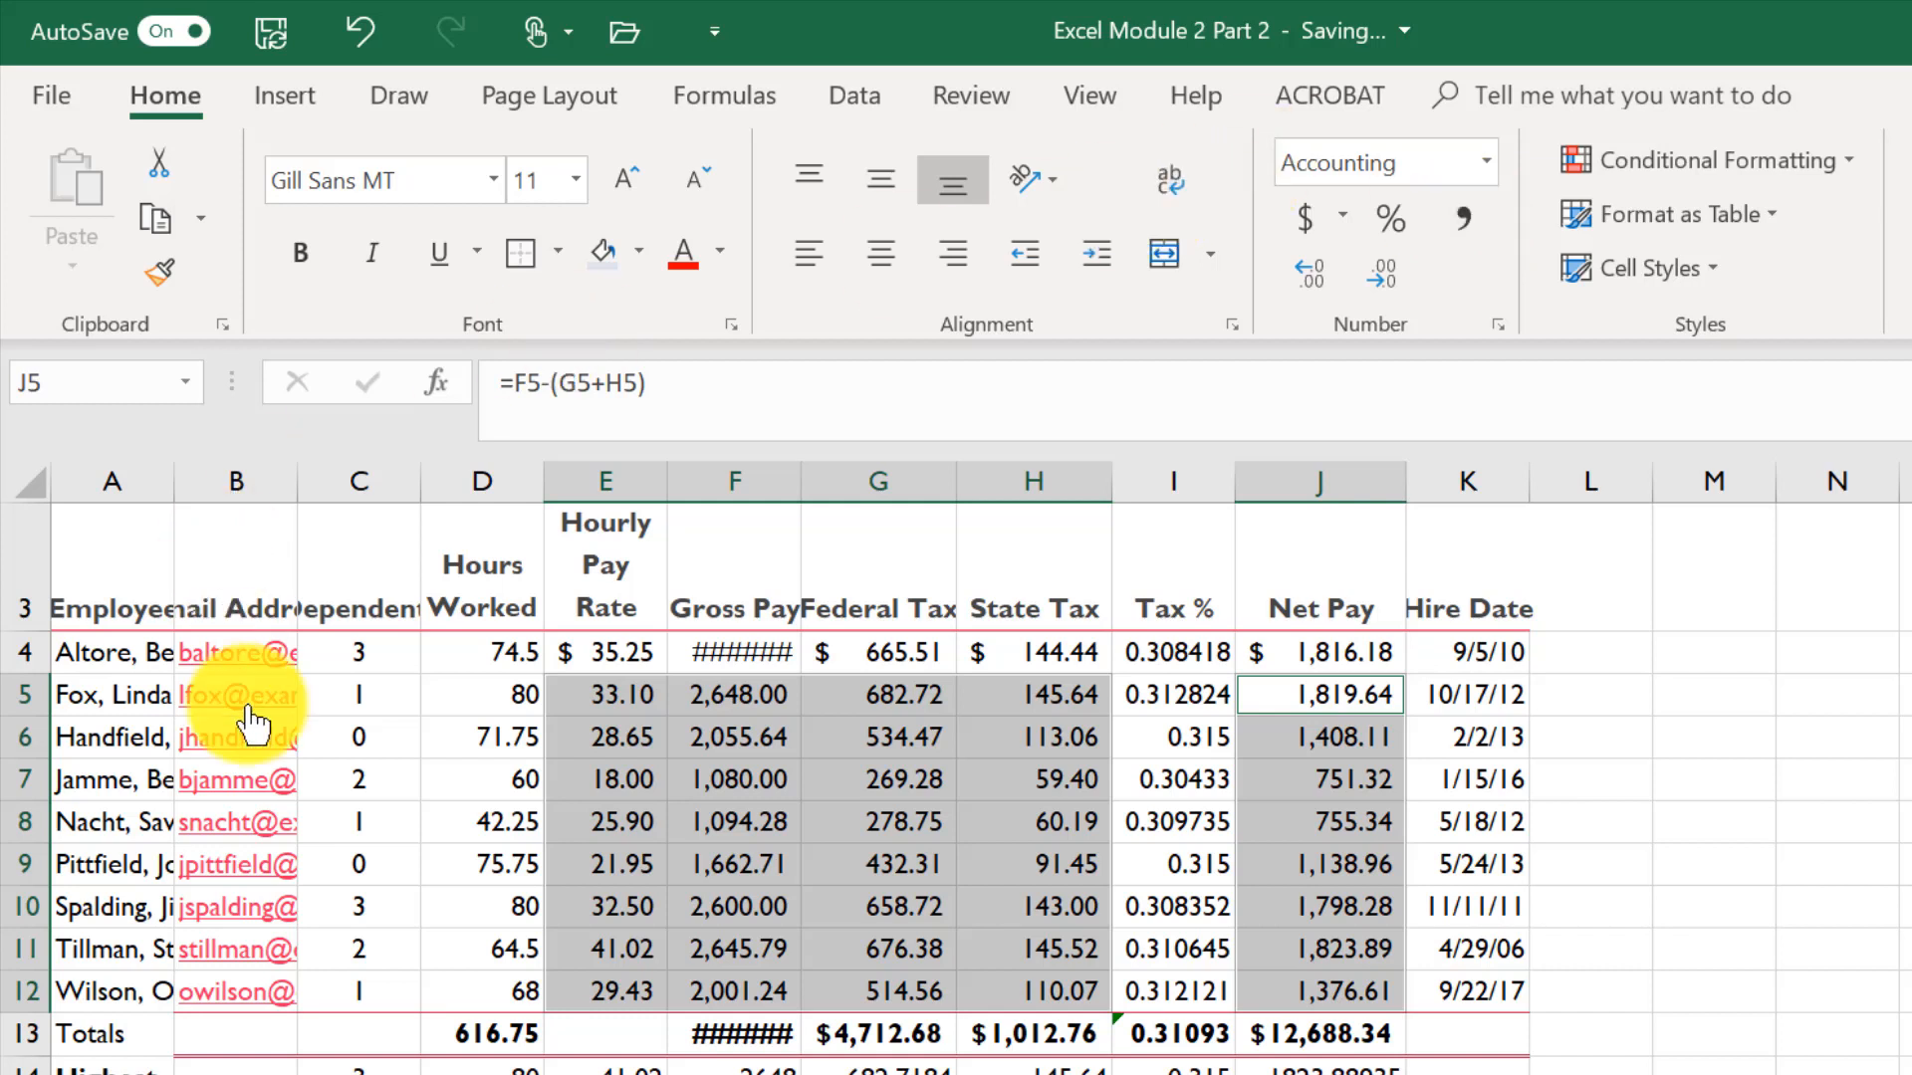
- Apply Comma style to the Hours Worked values in column D
{"action": "left_click", "coordinate": [452, 704]}
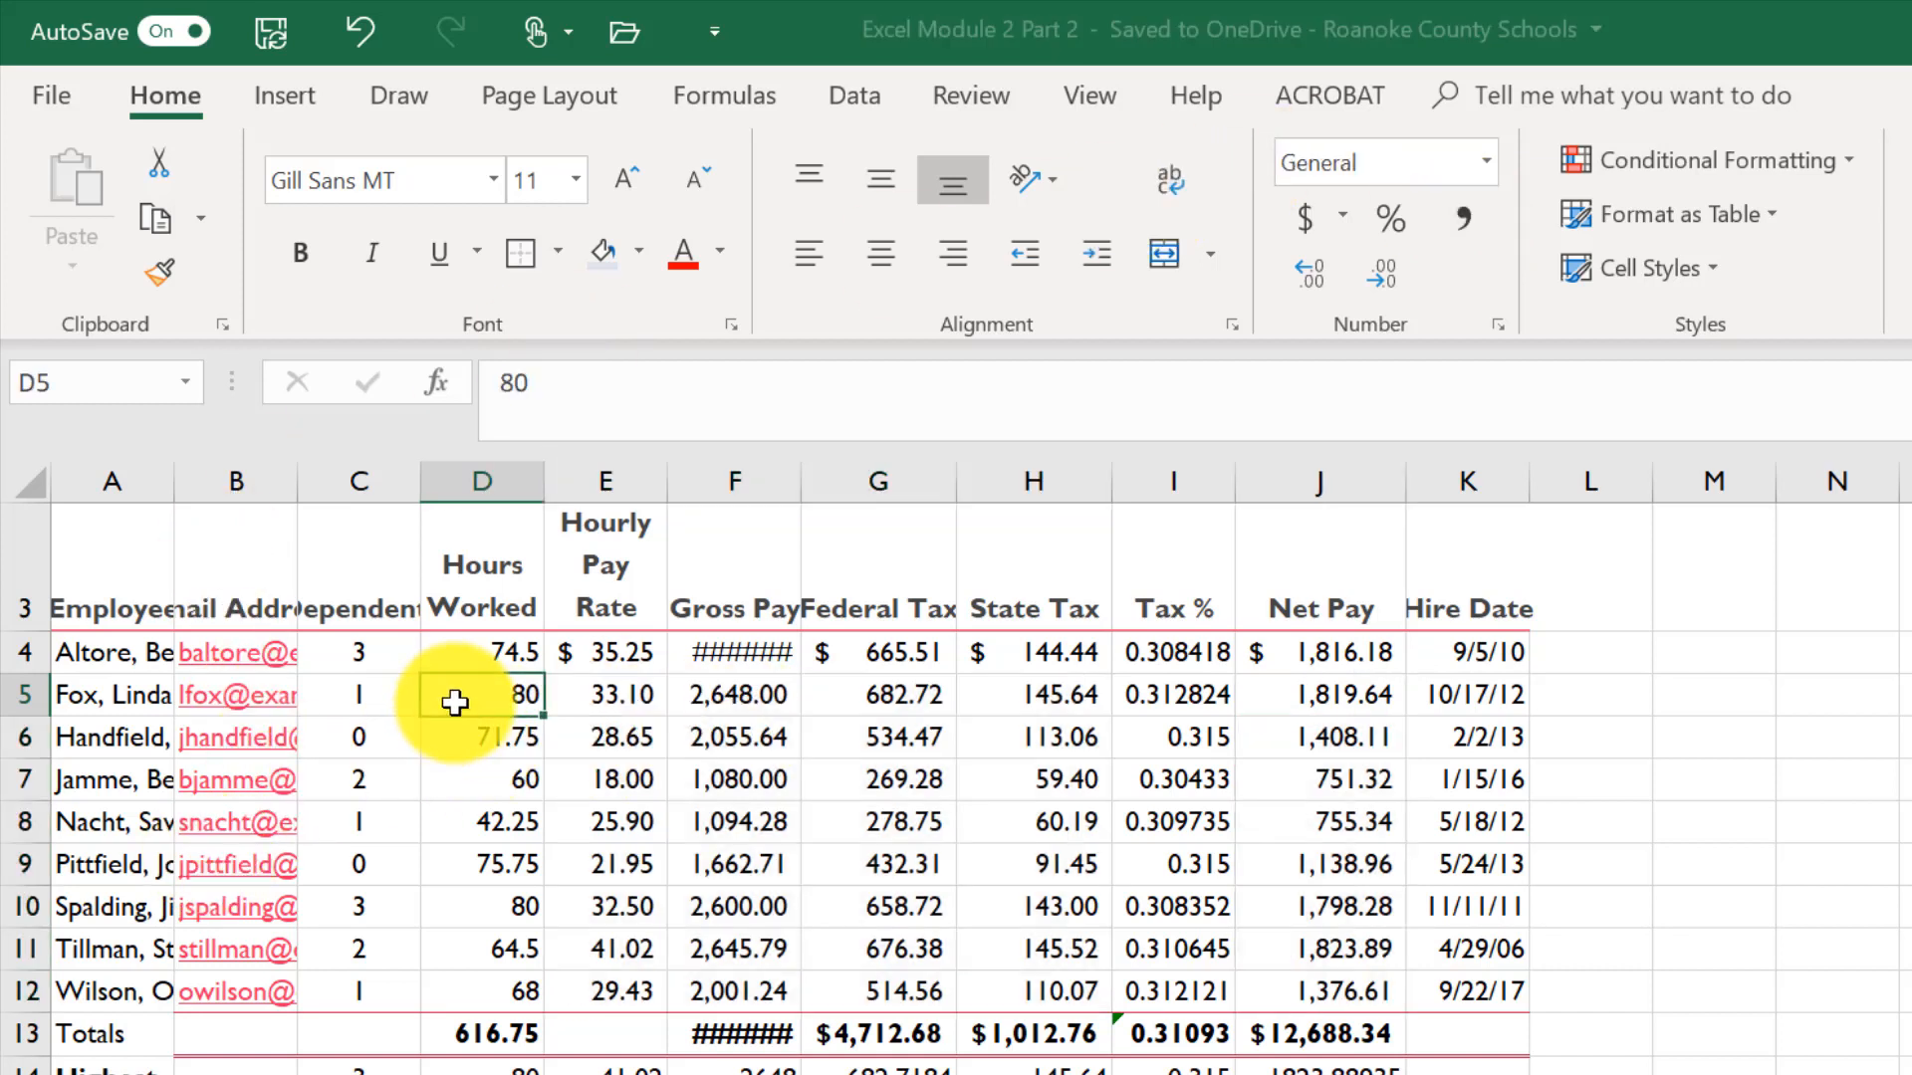
{"action": "left_click", "coordinate": [462, 657]}
{"action": "left_click_drag", "start_coordinate": [468, 715], "coordinate": [493, 1073]}
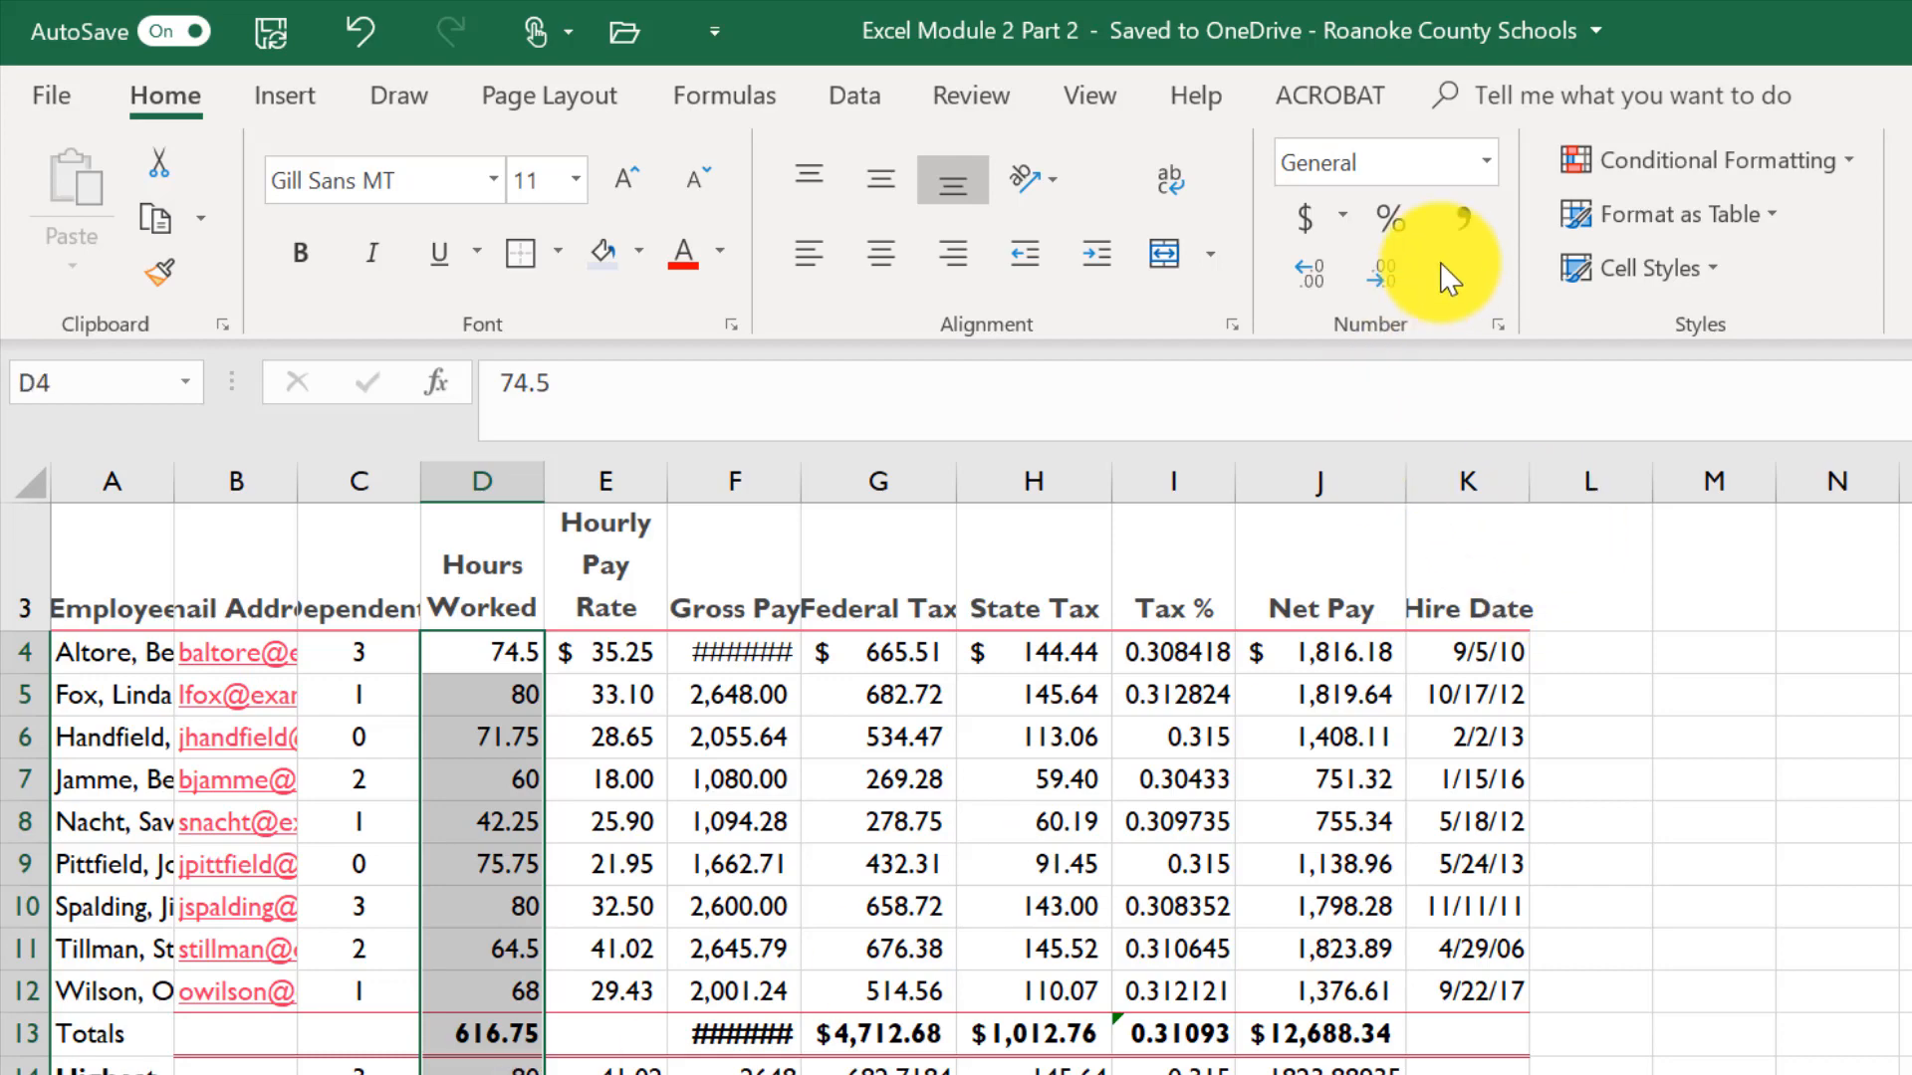
{"action": "left_click", "coordinate": [1464, 219]}
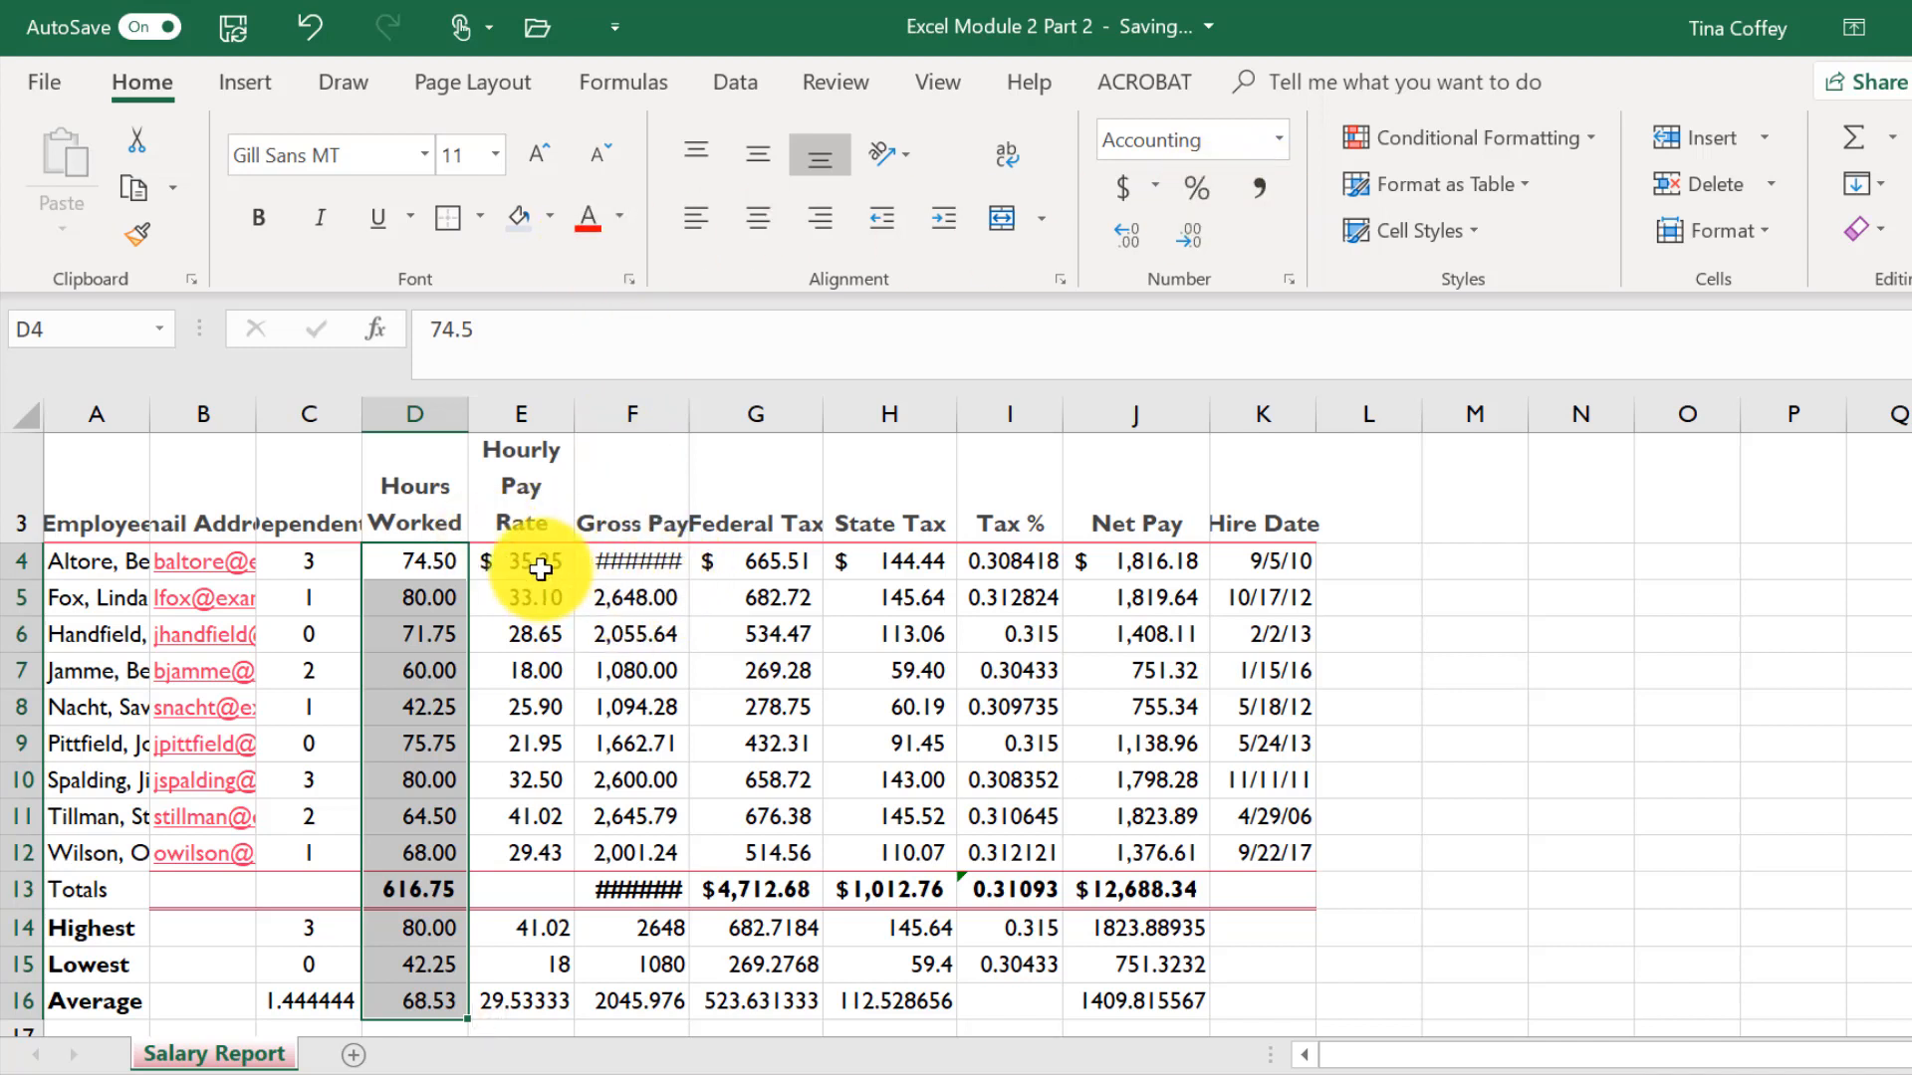
- Format E14:H16 and J14:J16 as Currency with 2 decimal places and the ($1,234.10) negative number style
{"action": "left_click_drag", "start_coordinate": [524, 926], "coordinate": [883, 1010]}
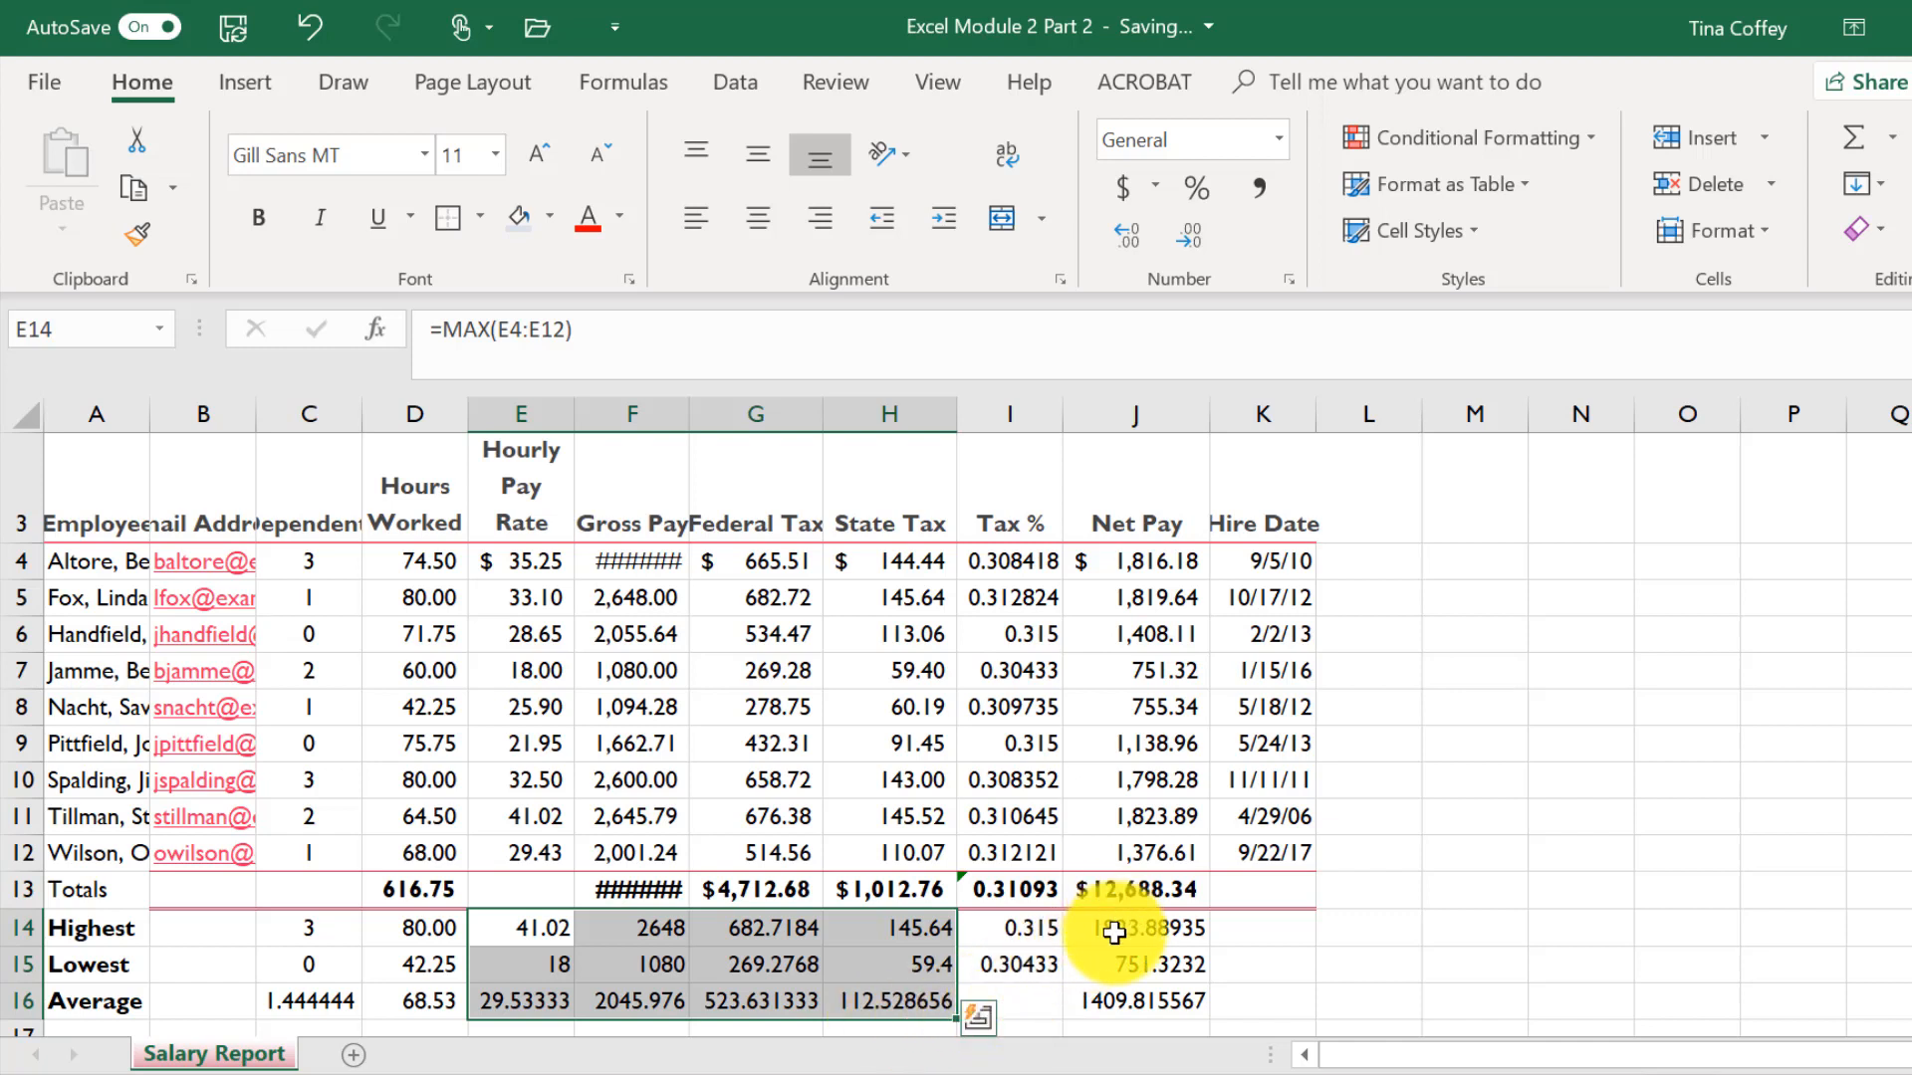
{"action": "left_click_drag", "start_coordinate": [1109, 926], "coordinate": [1120, 1006], "text": "ctrl"}
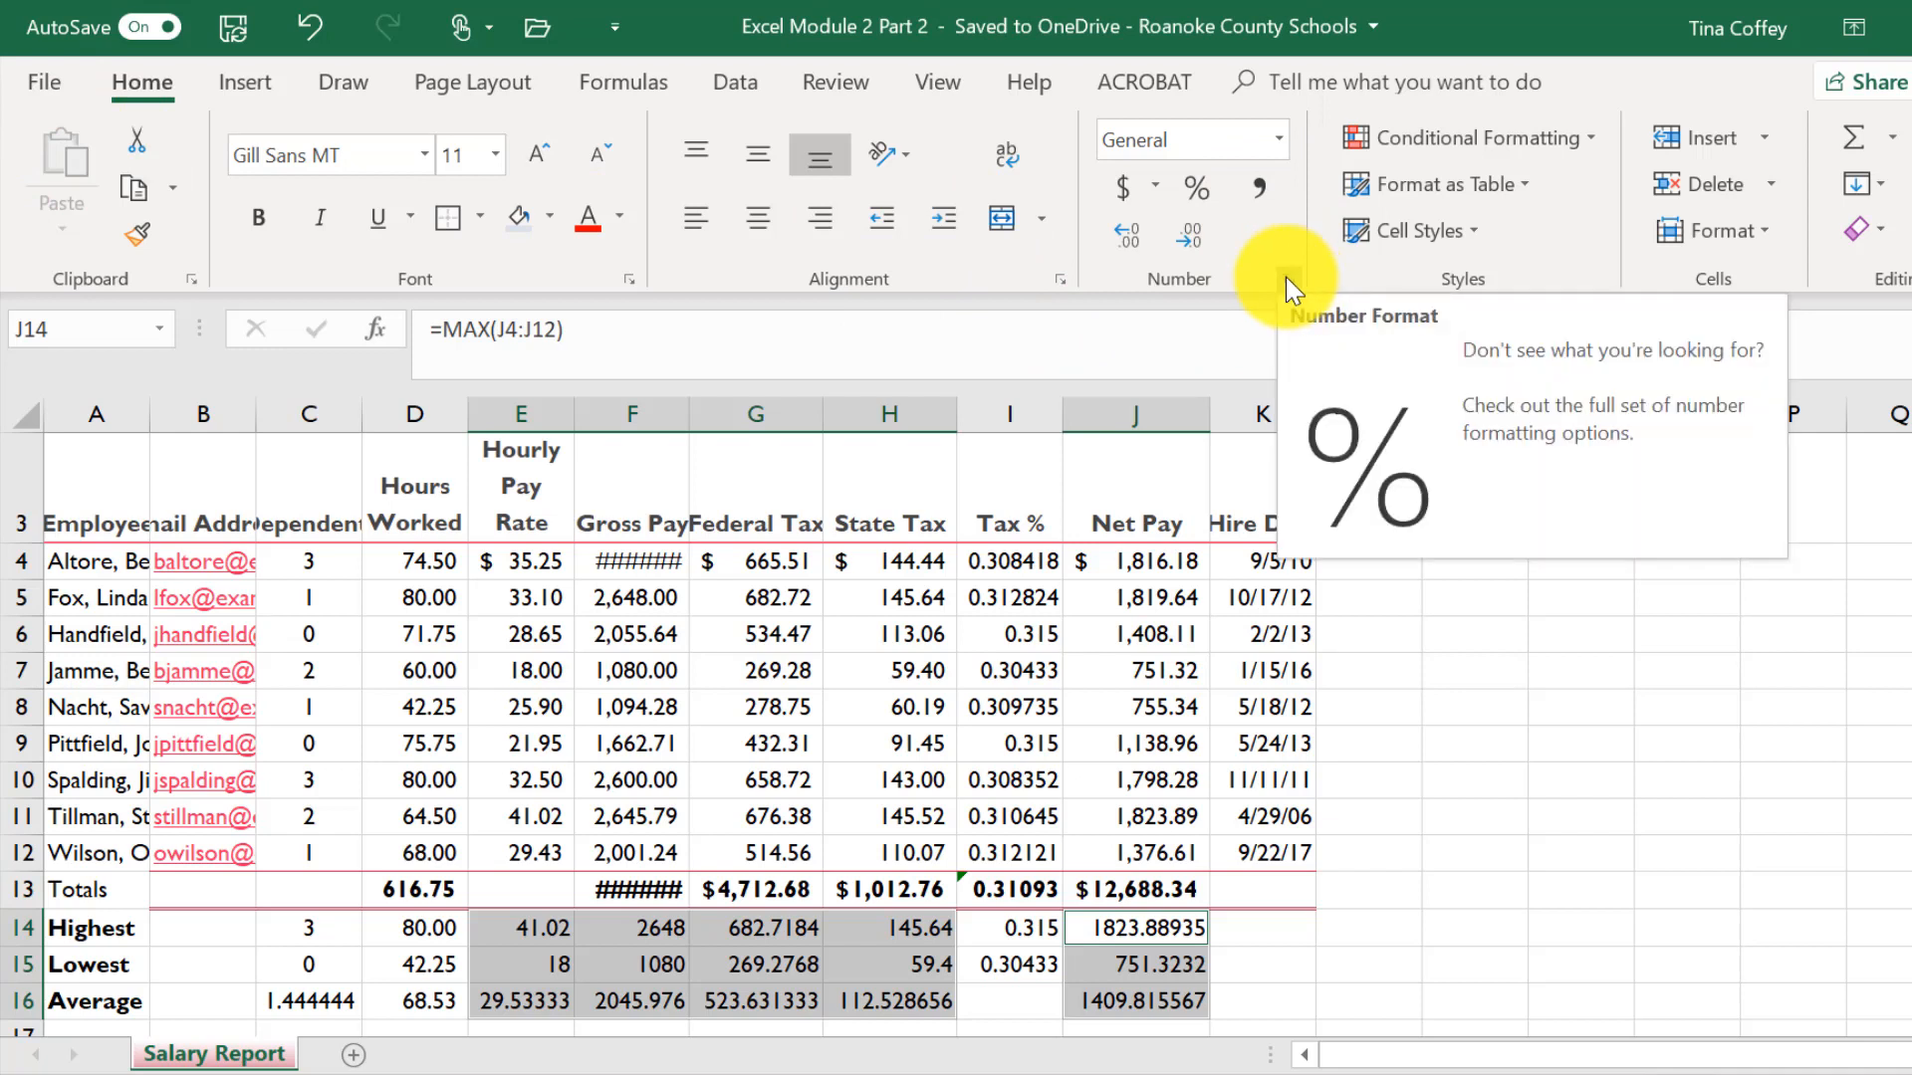
{"action": "left_click", "coordinate": [1286, 278]}
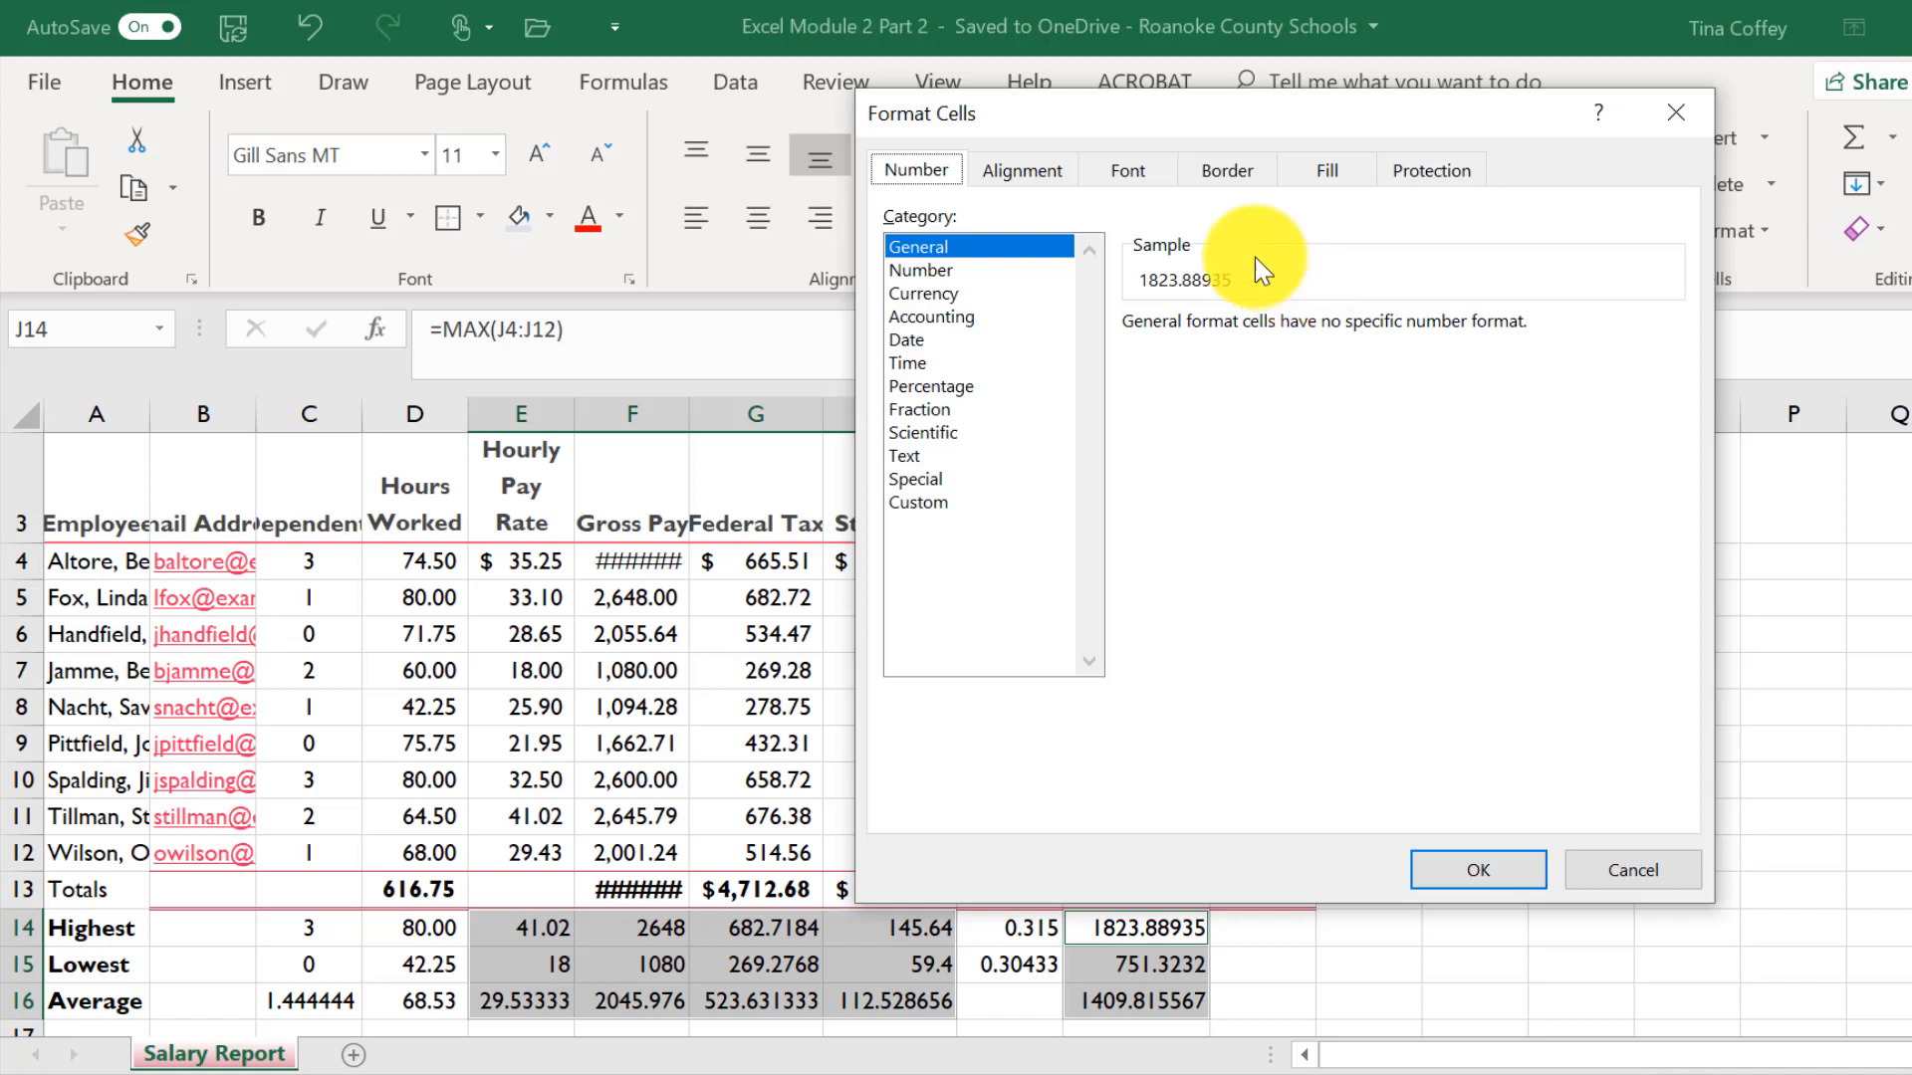
{"action": "left_click", "coordinate": [918, 295]}
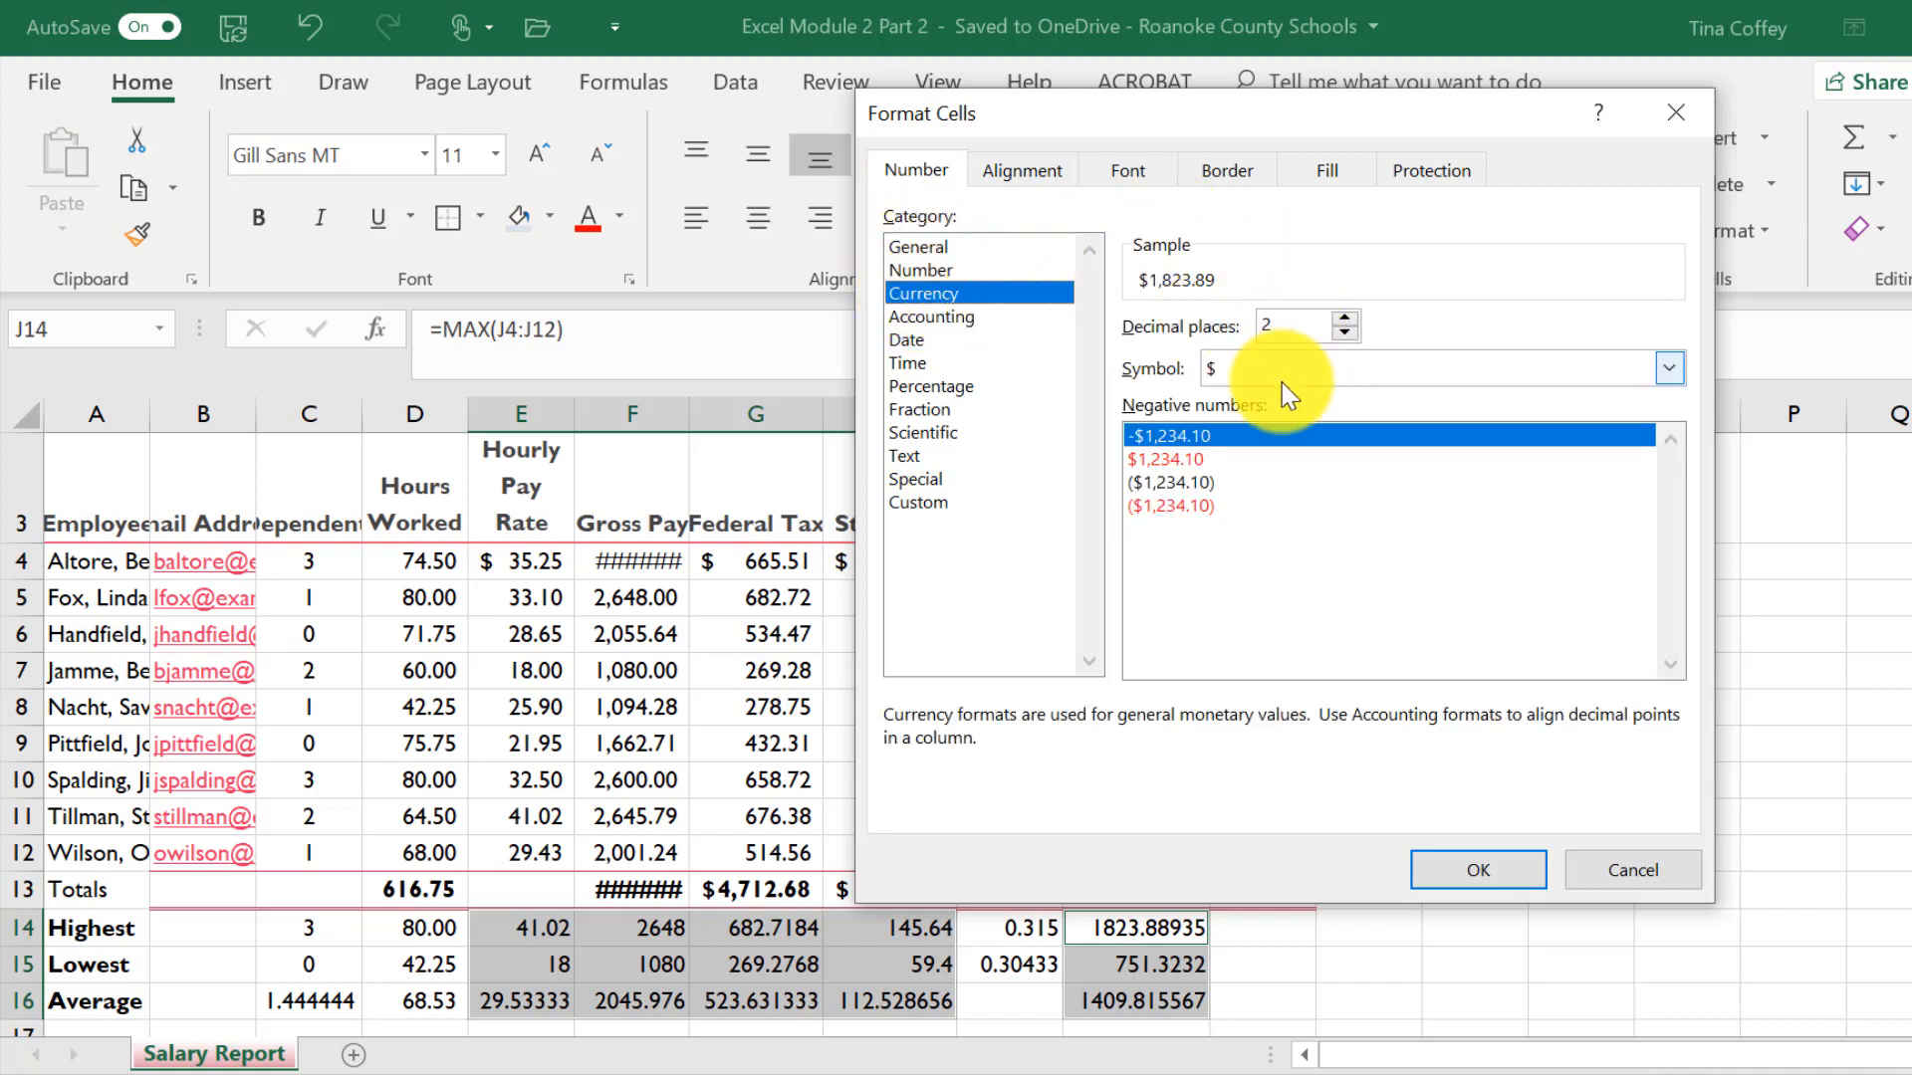
{"action": "left_click", "coordinate": [1209, 484]}
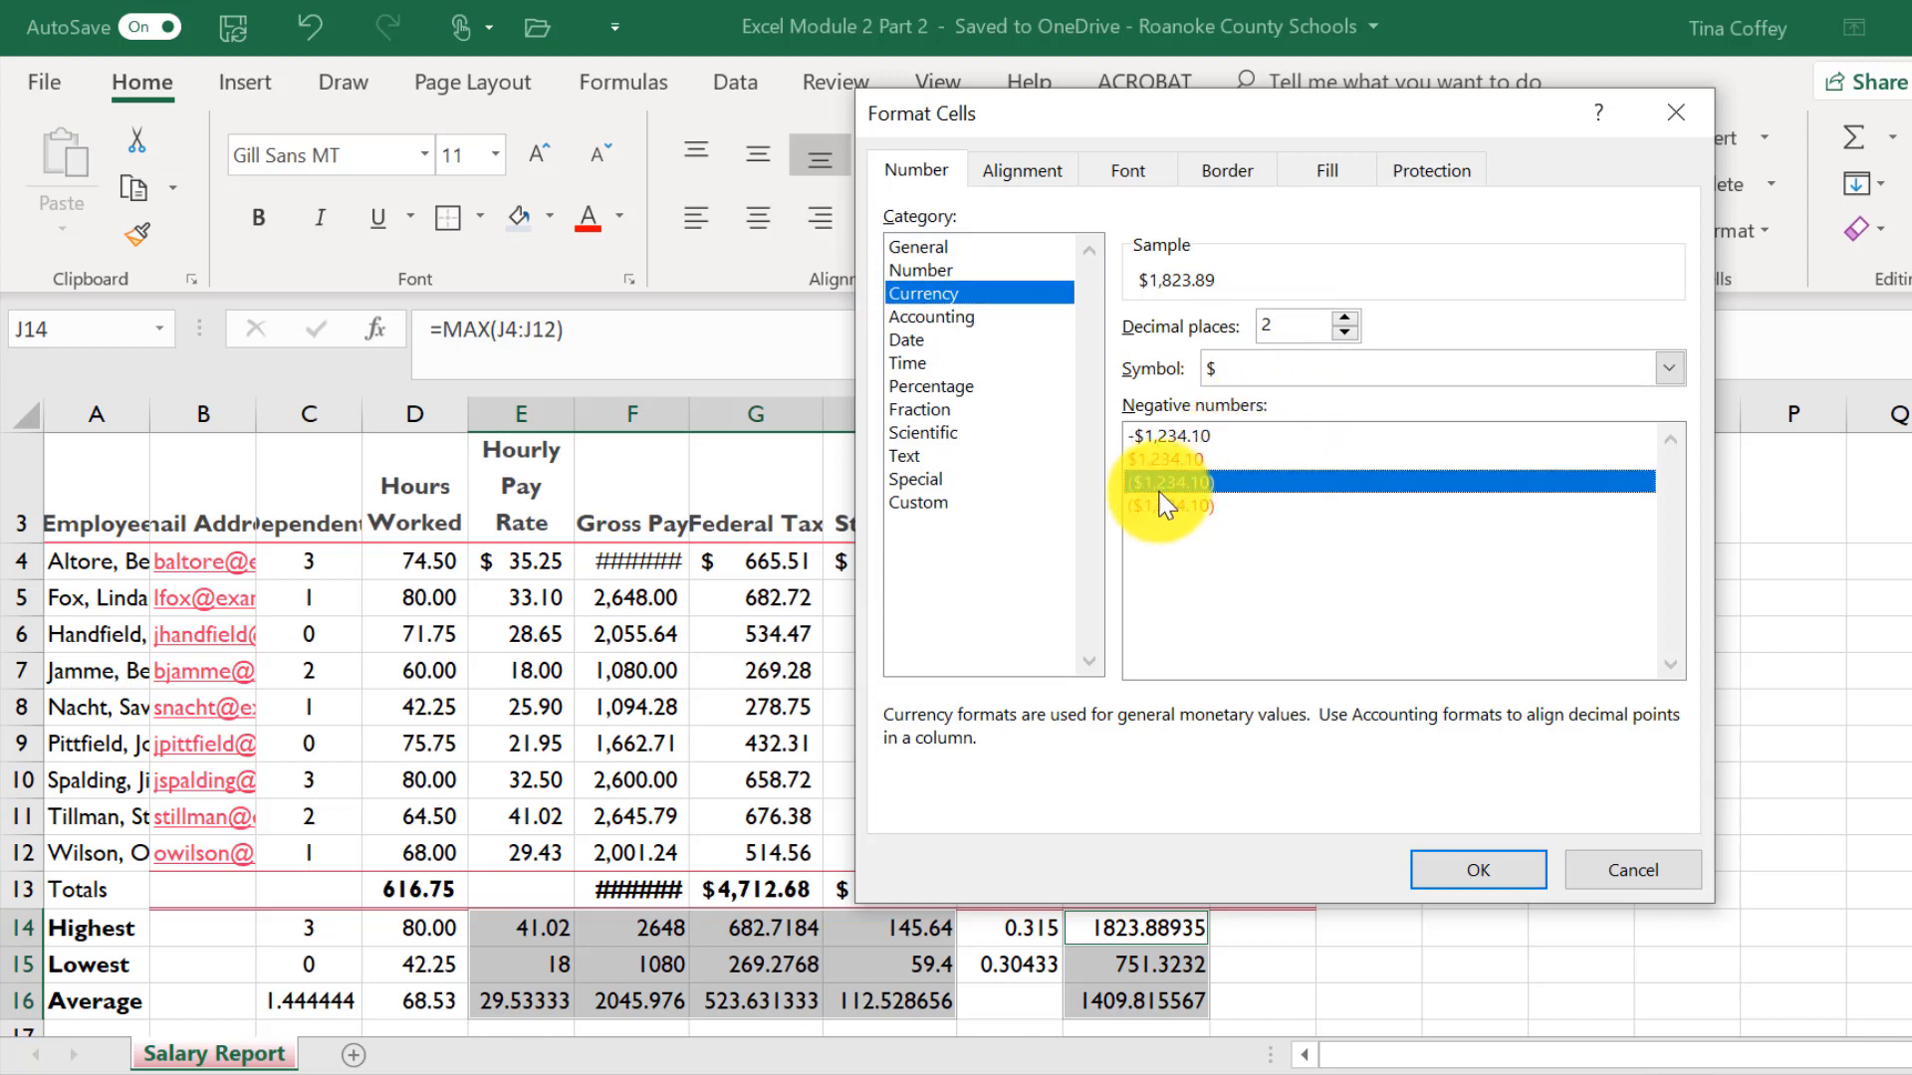
{"action": "left_click", "coordinate": [1496, 871]}
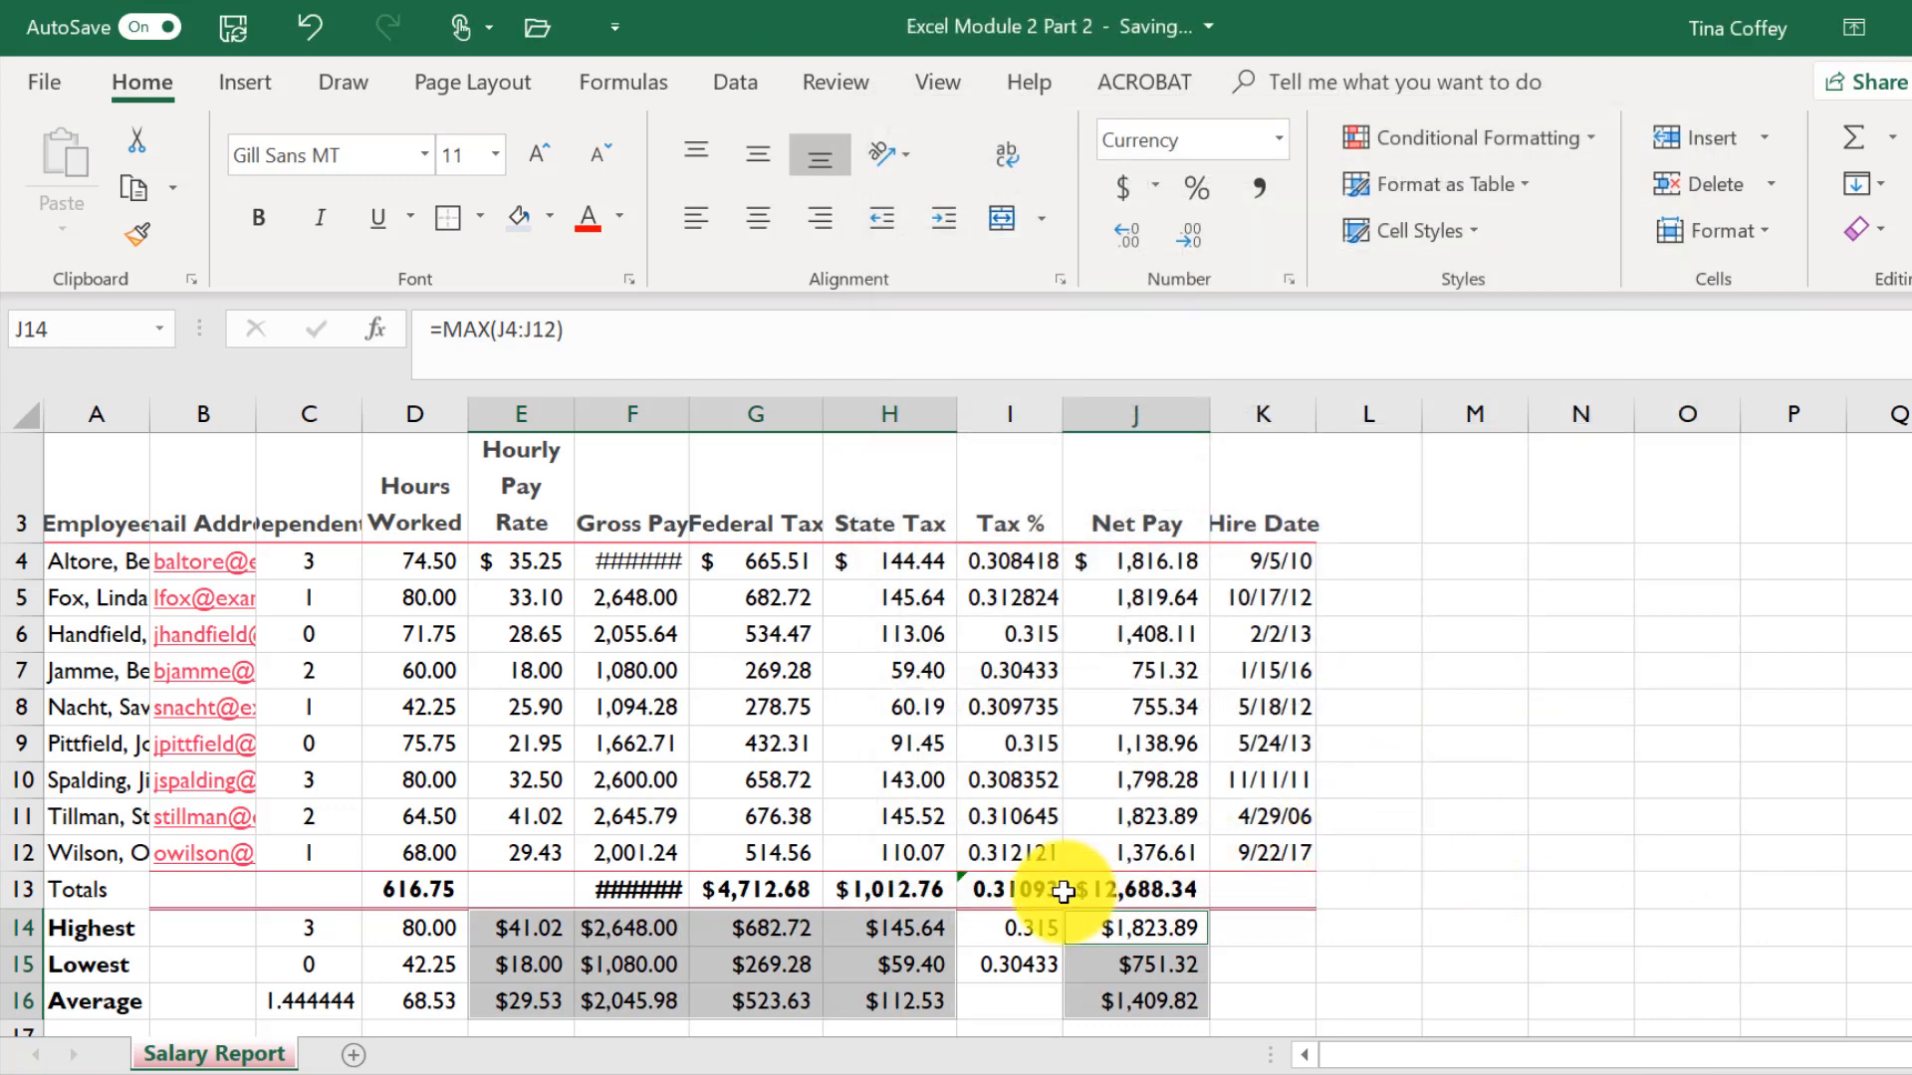
- Format the tax percentages in I4:I15 as percentages with two decimal places
{"action": "left_click", "coordinate": [1030, 561]}
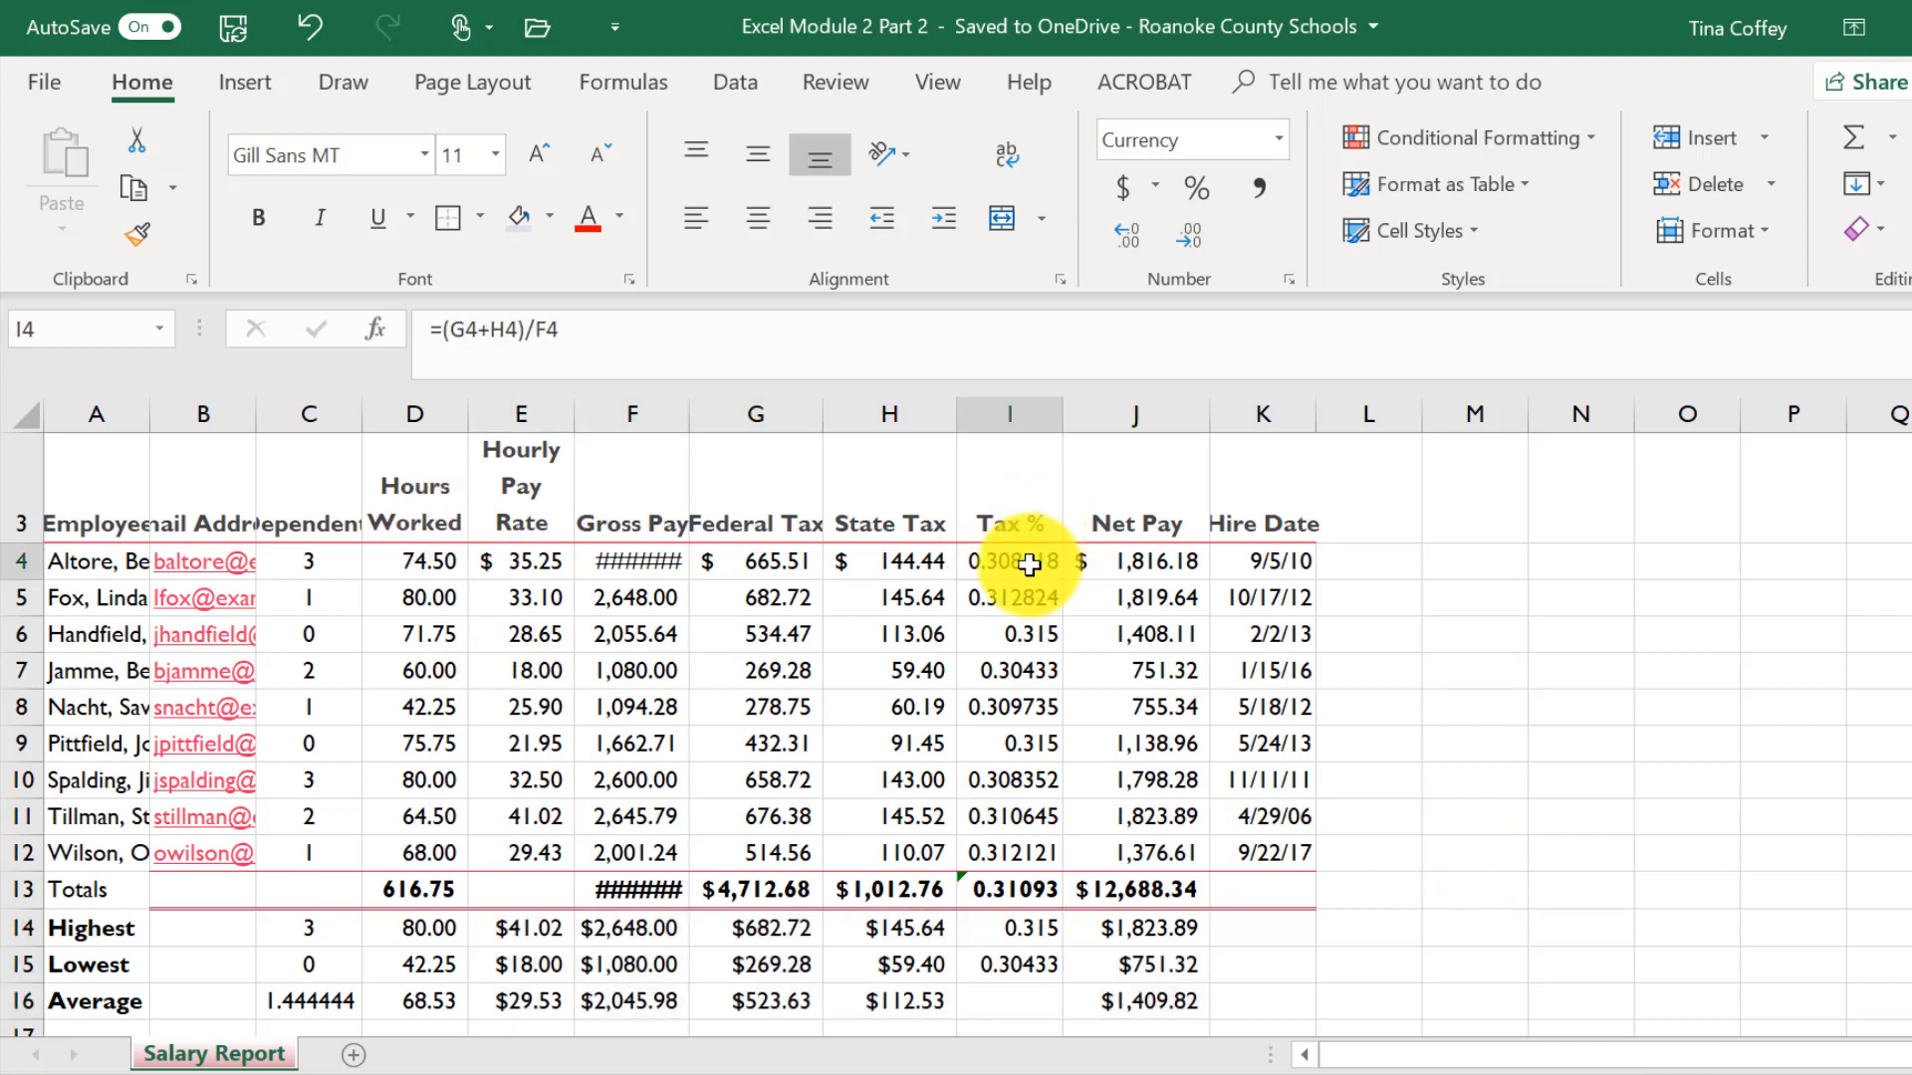
{"action": "left_click_drag", "start_coordinate": [1030, 562], "coordinate": [1025, 751]}
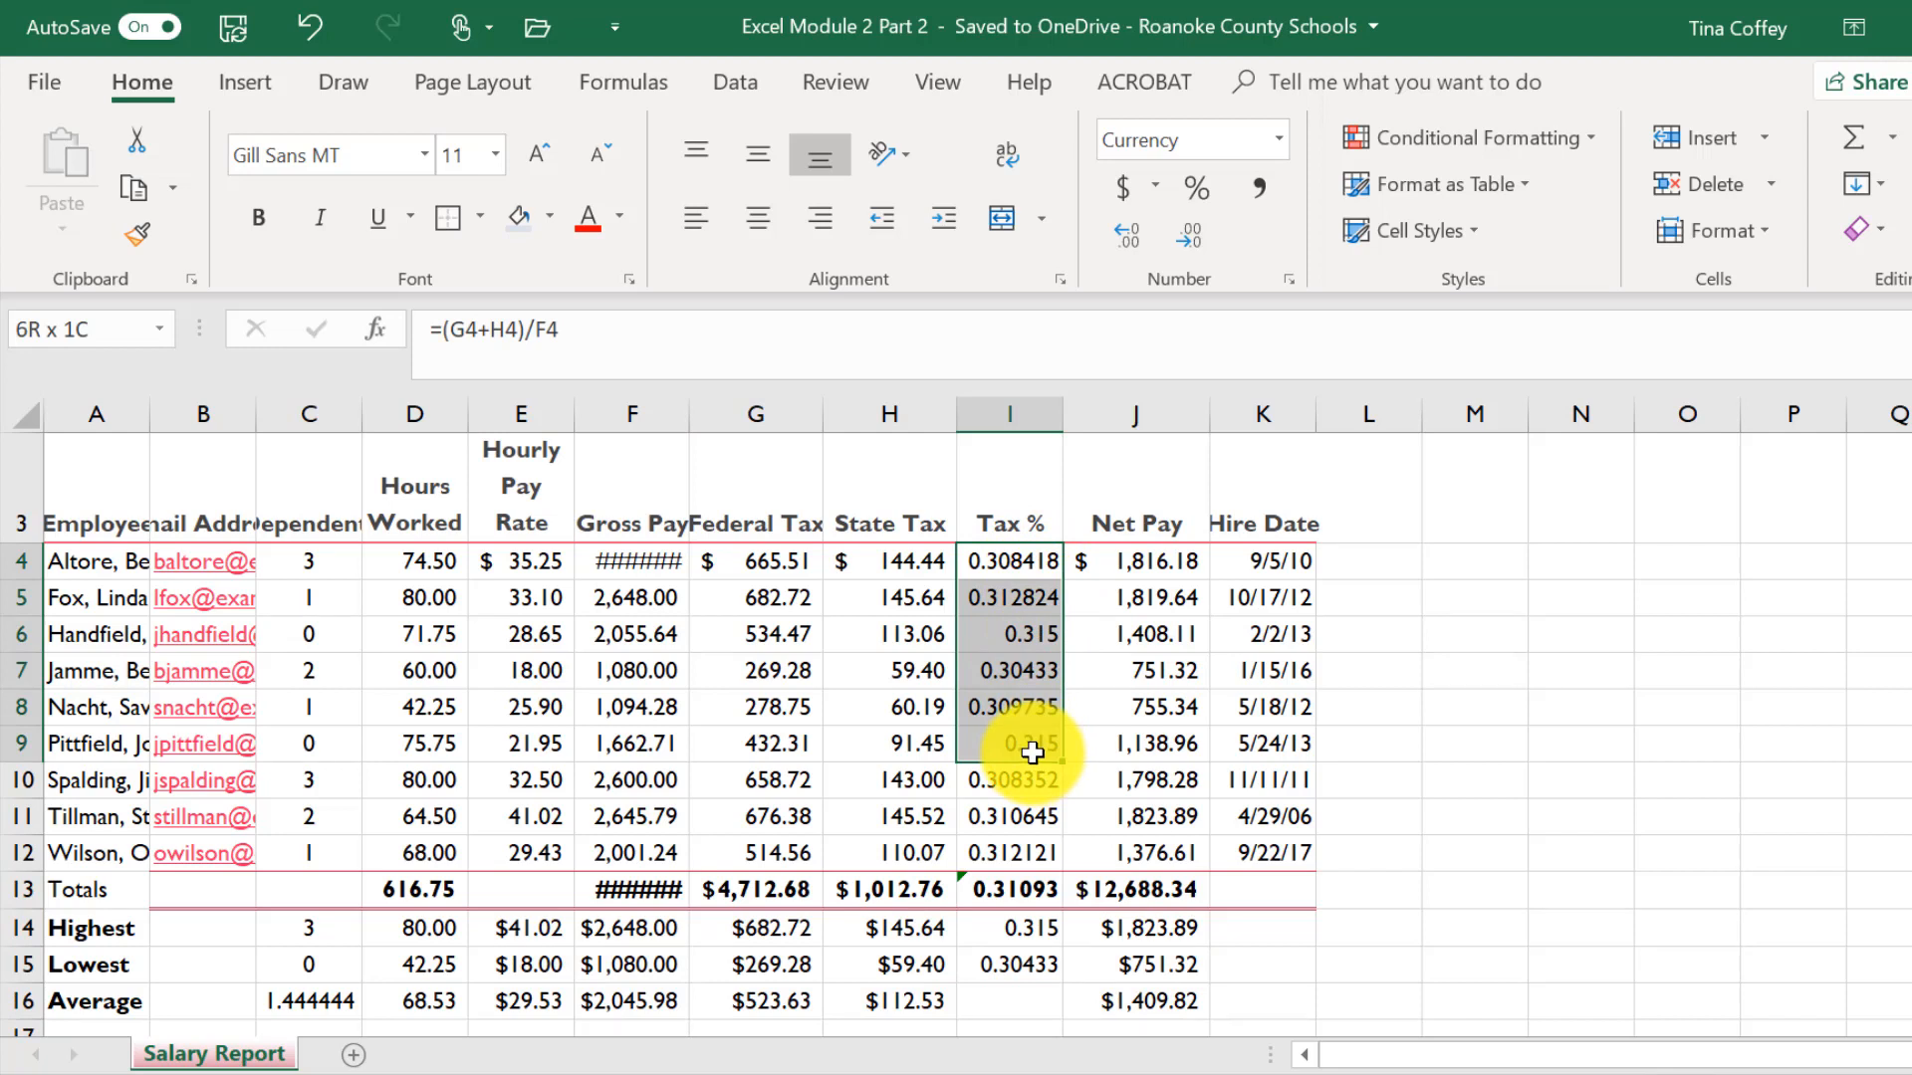
{"action": "left_click", "coordinate": [1015, 559]}
{"action": "left_click_drag", "start_coordinate": [1010, 606], "coordinate": [964, 949]}
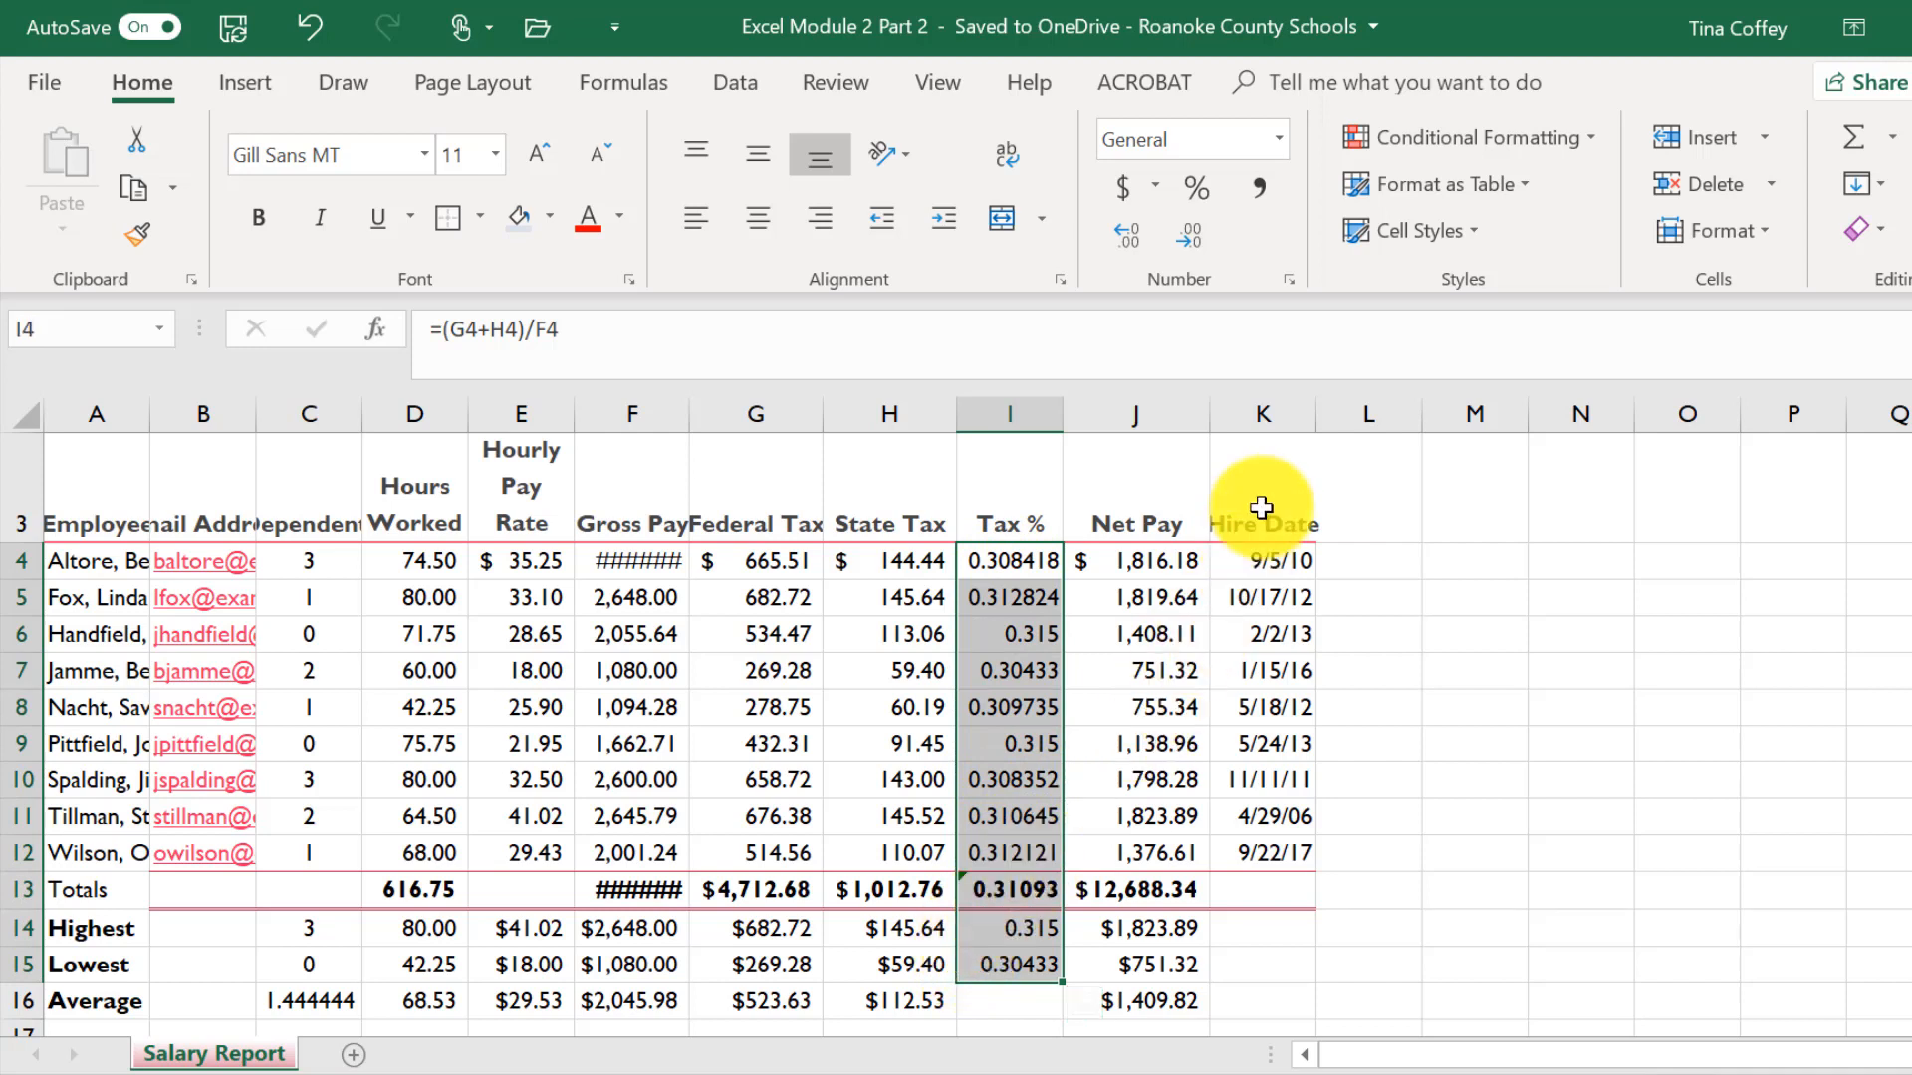
{"action": "left_click", "coordinate": [1198, 189]}
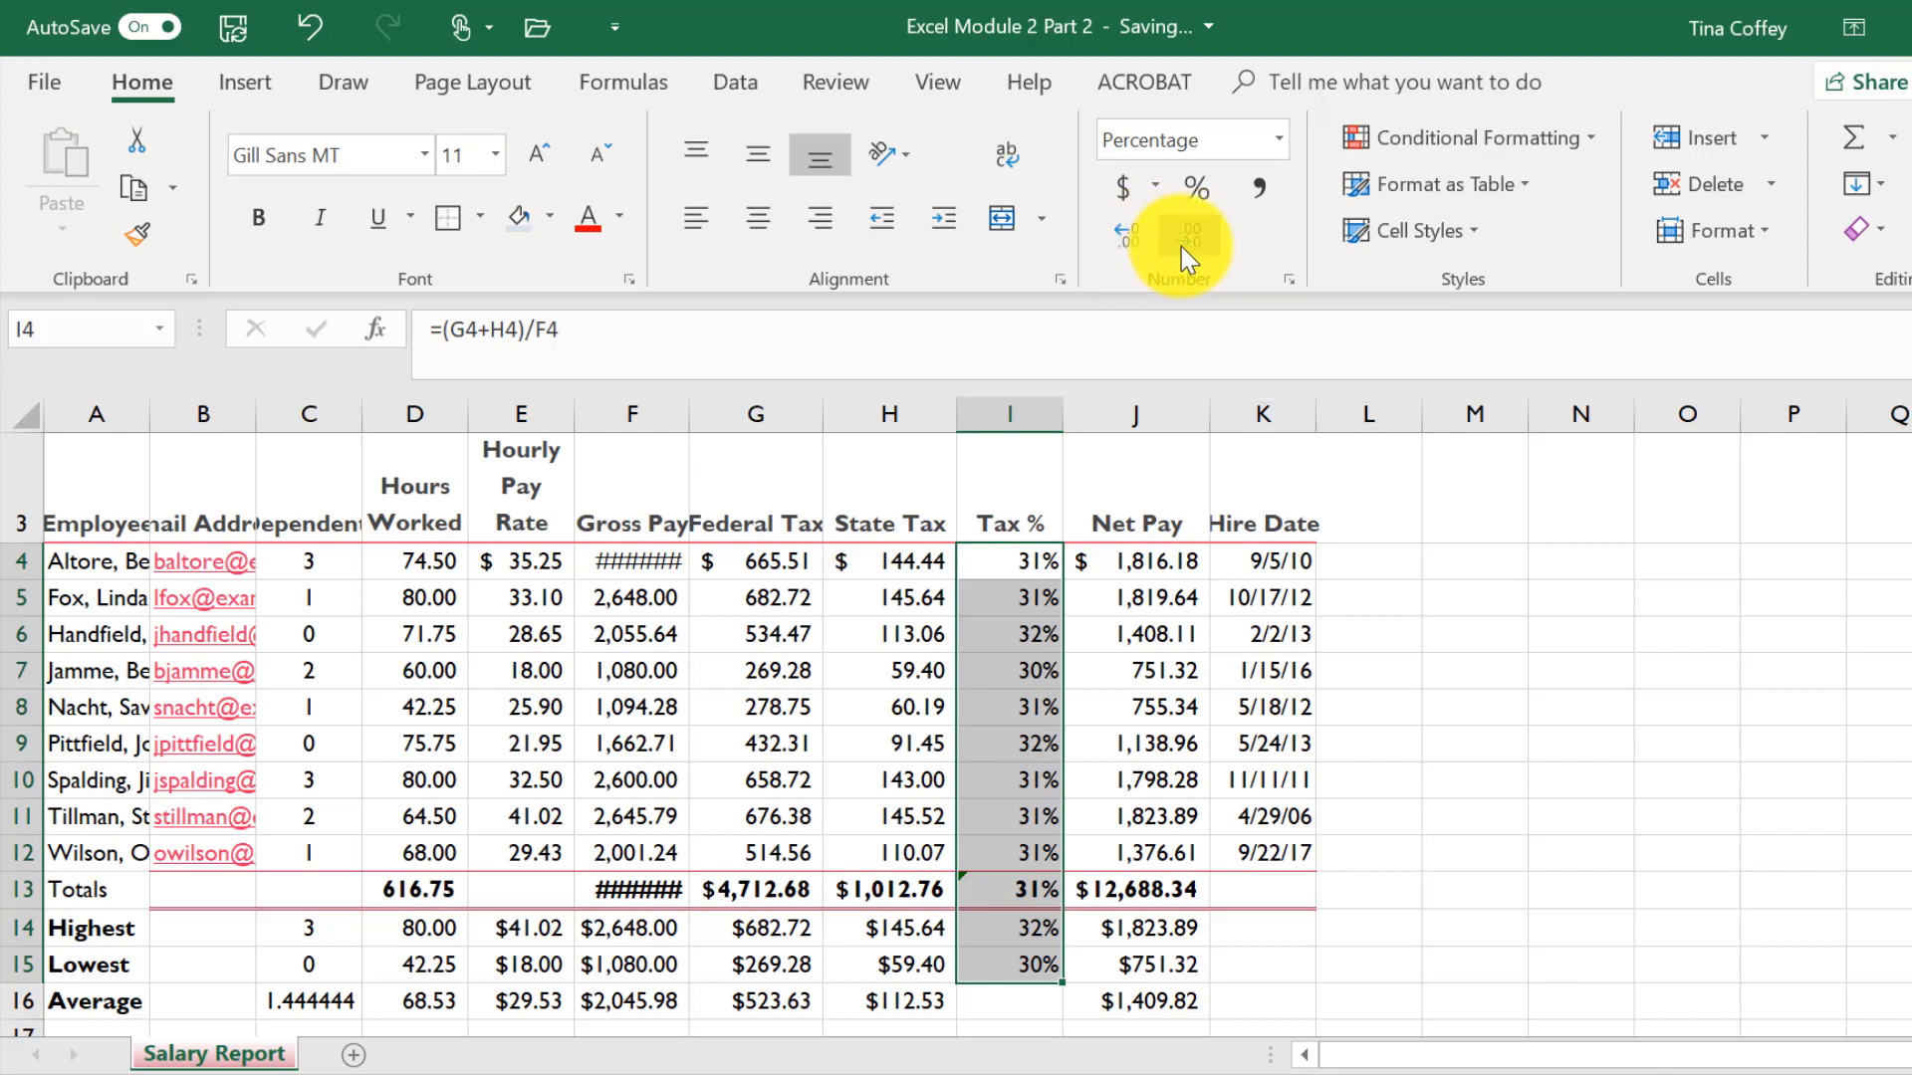
{"action": "left_click", "coordinate": [1114, 241]}
{"action": "left_click", "coordinate": [1114, 241]}
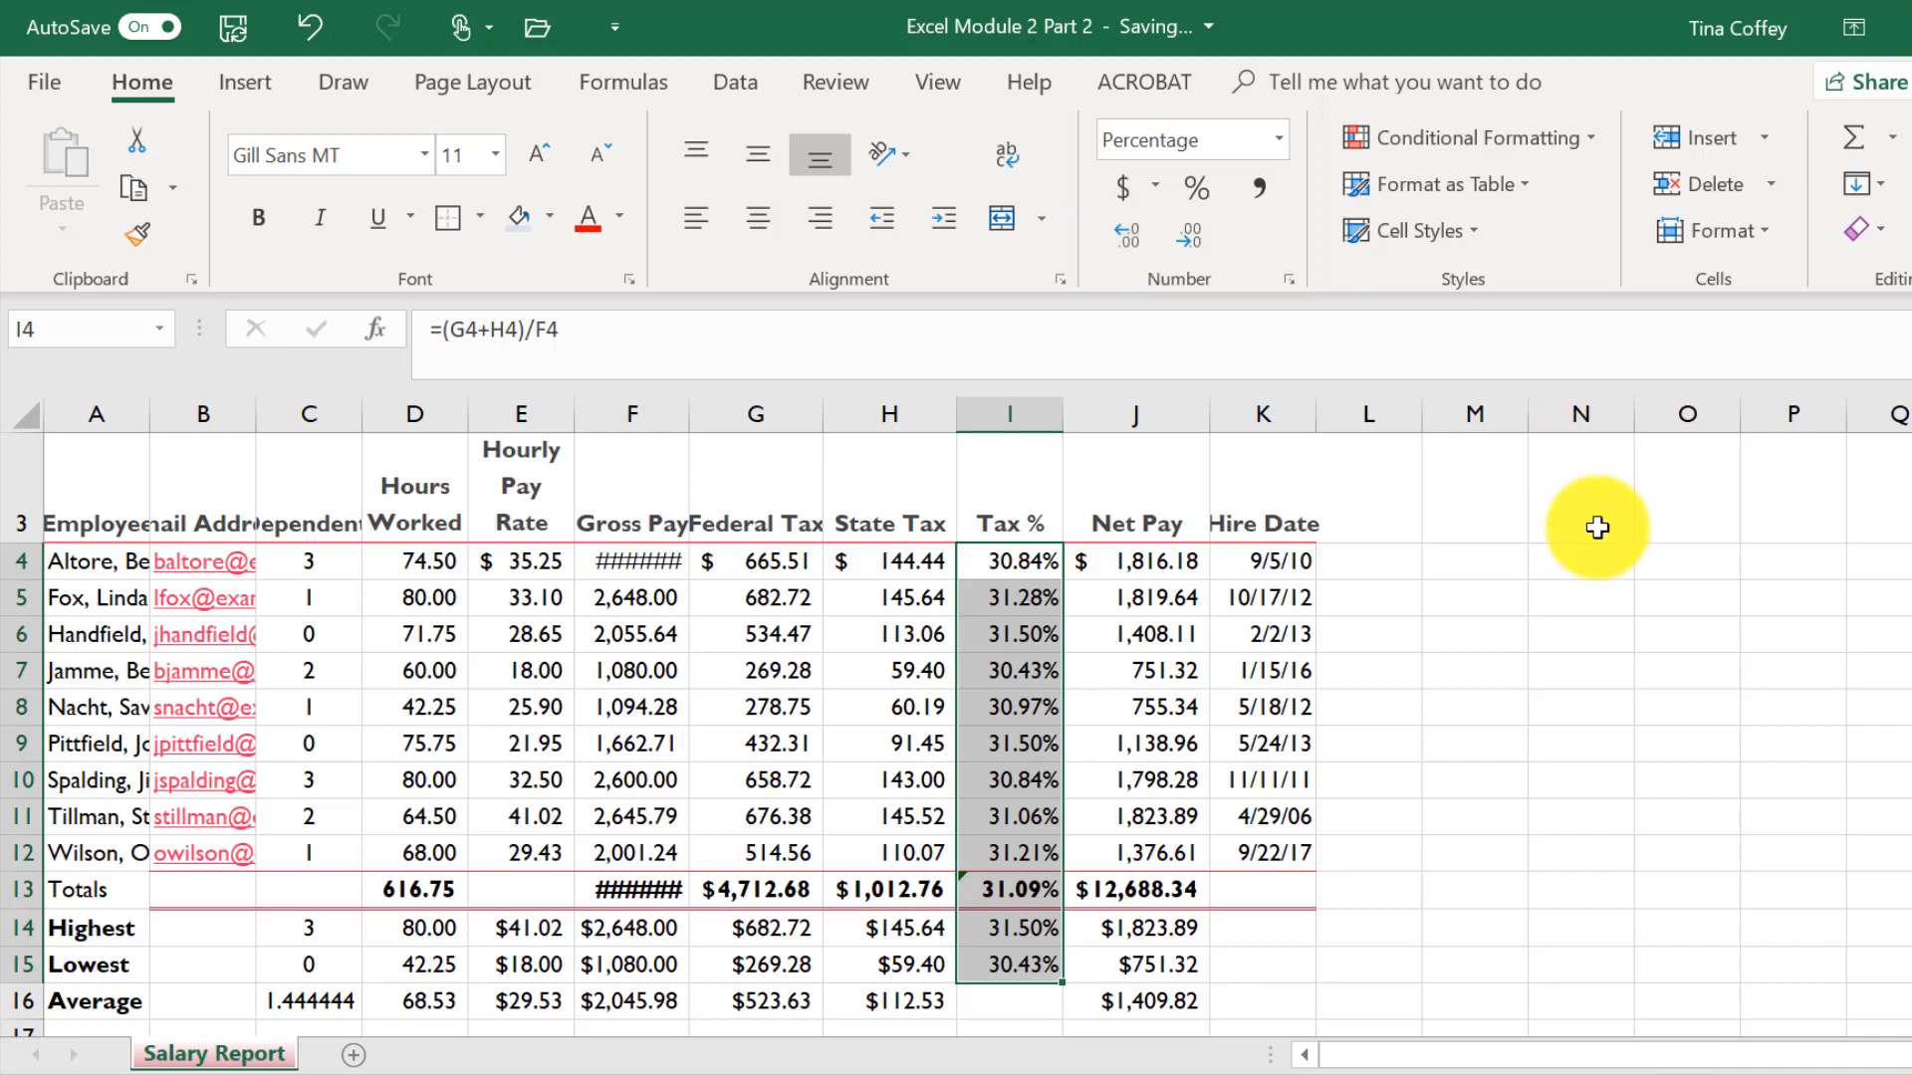
- Create a new conditional formatting rule for Hours Worked cells D4:D12 formatting cell values greater than 70
{"action": "left_click", "coordinate": [1334, 1074]}
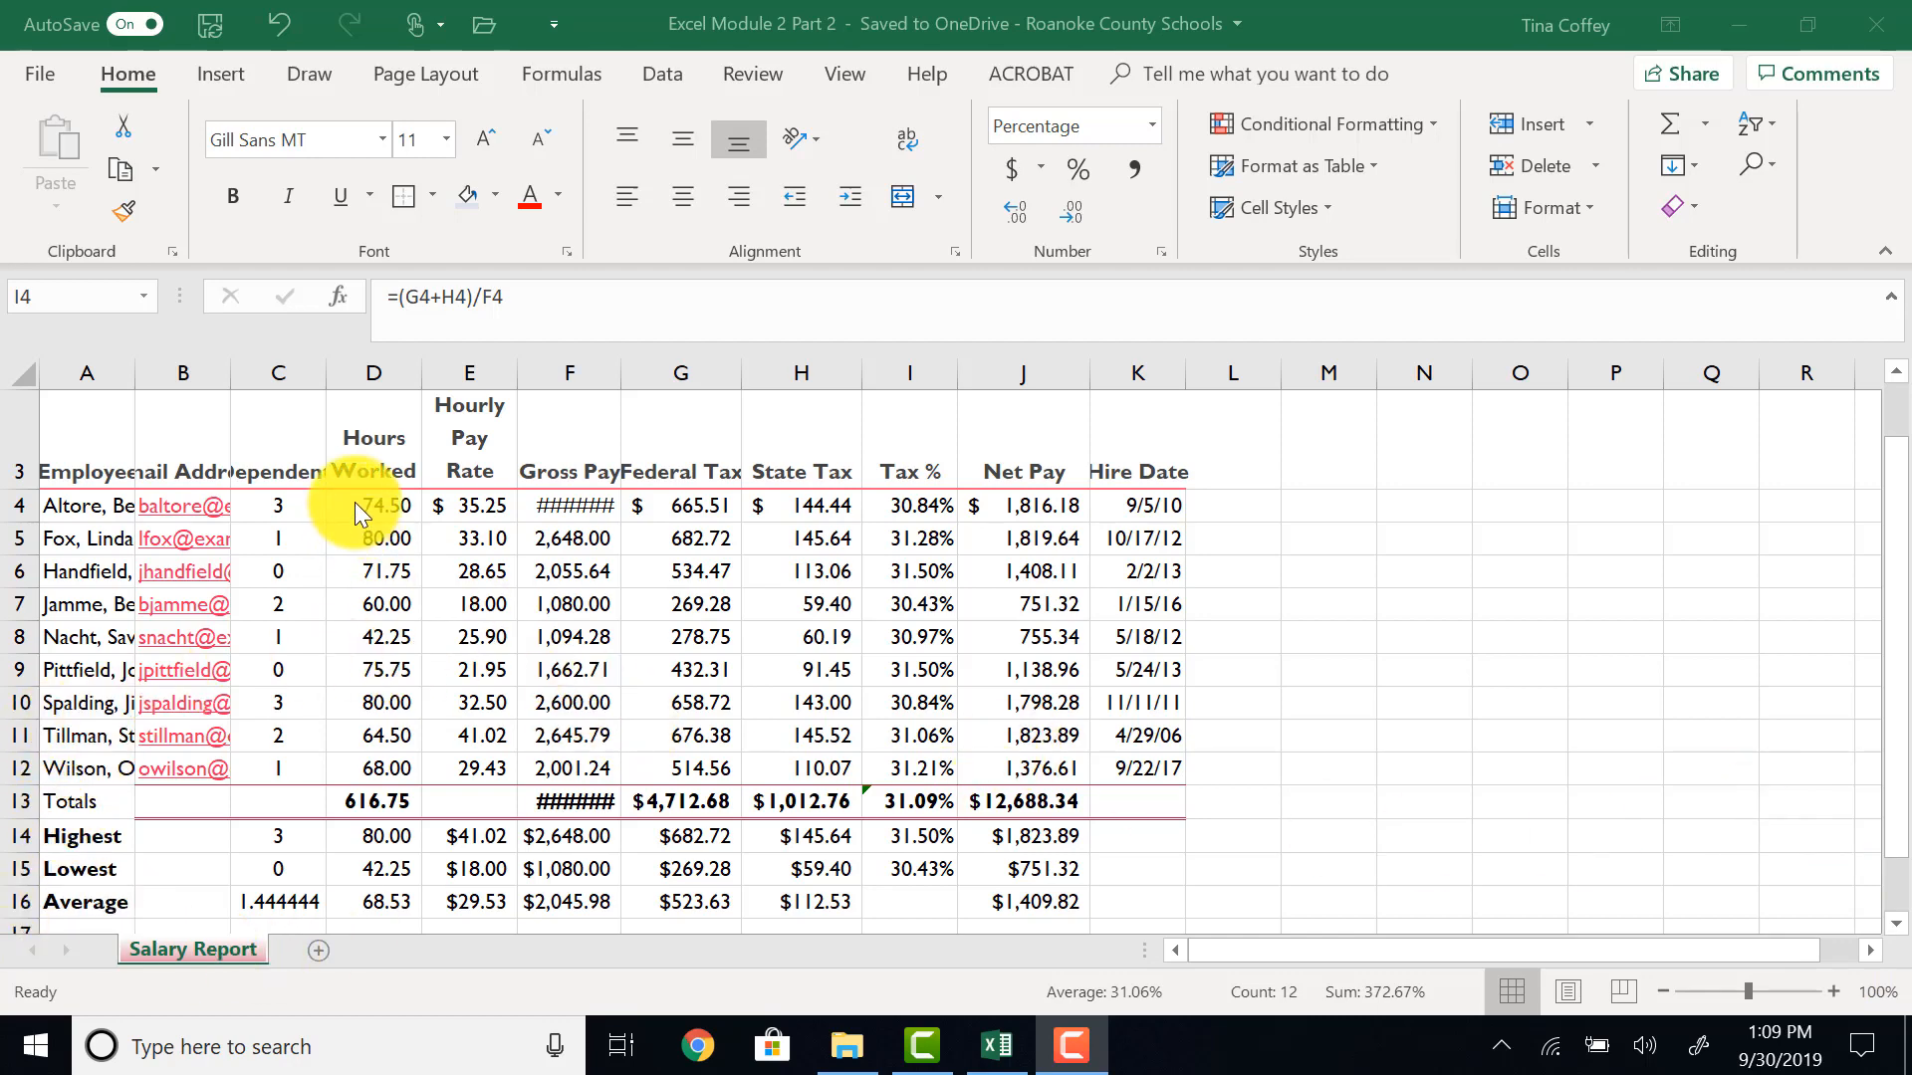
{"action": "left_click_drag", "start_coordinate": [354, 504], "coordinate": [357, 775]}
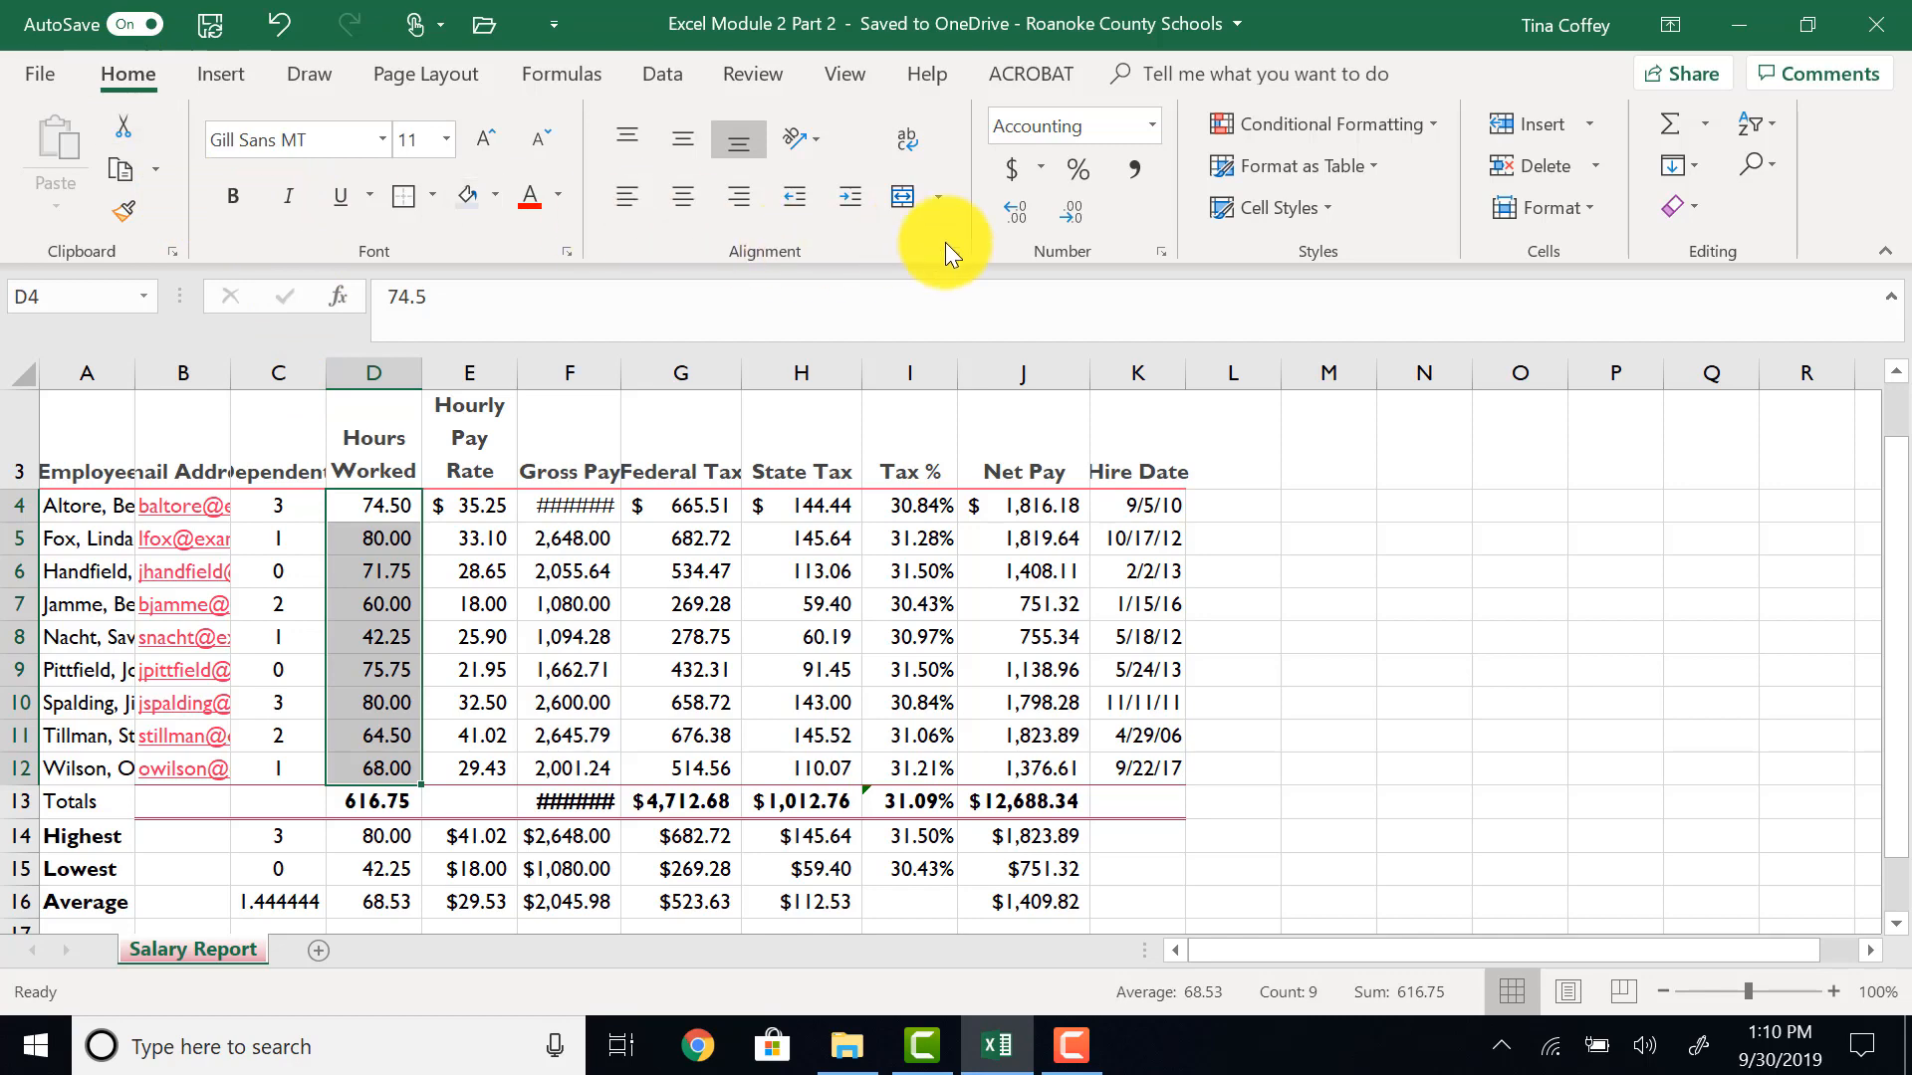
{"action": "left_click", "coordinate": [1420, 125]}
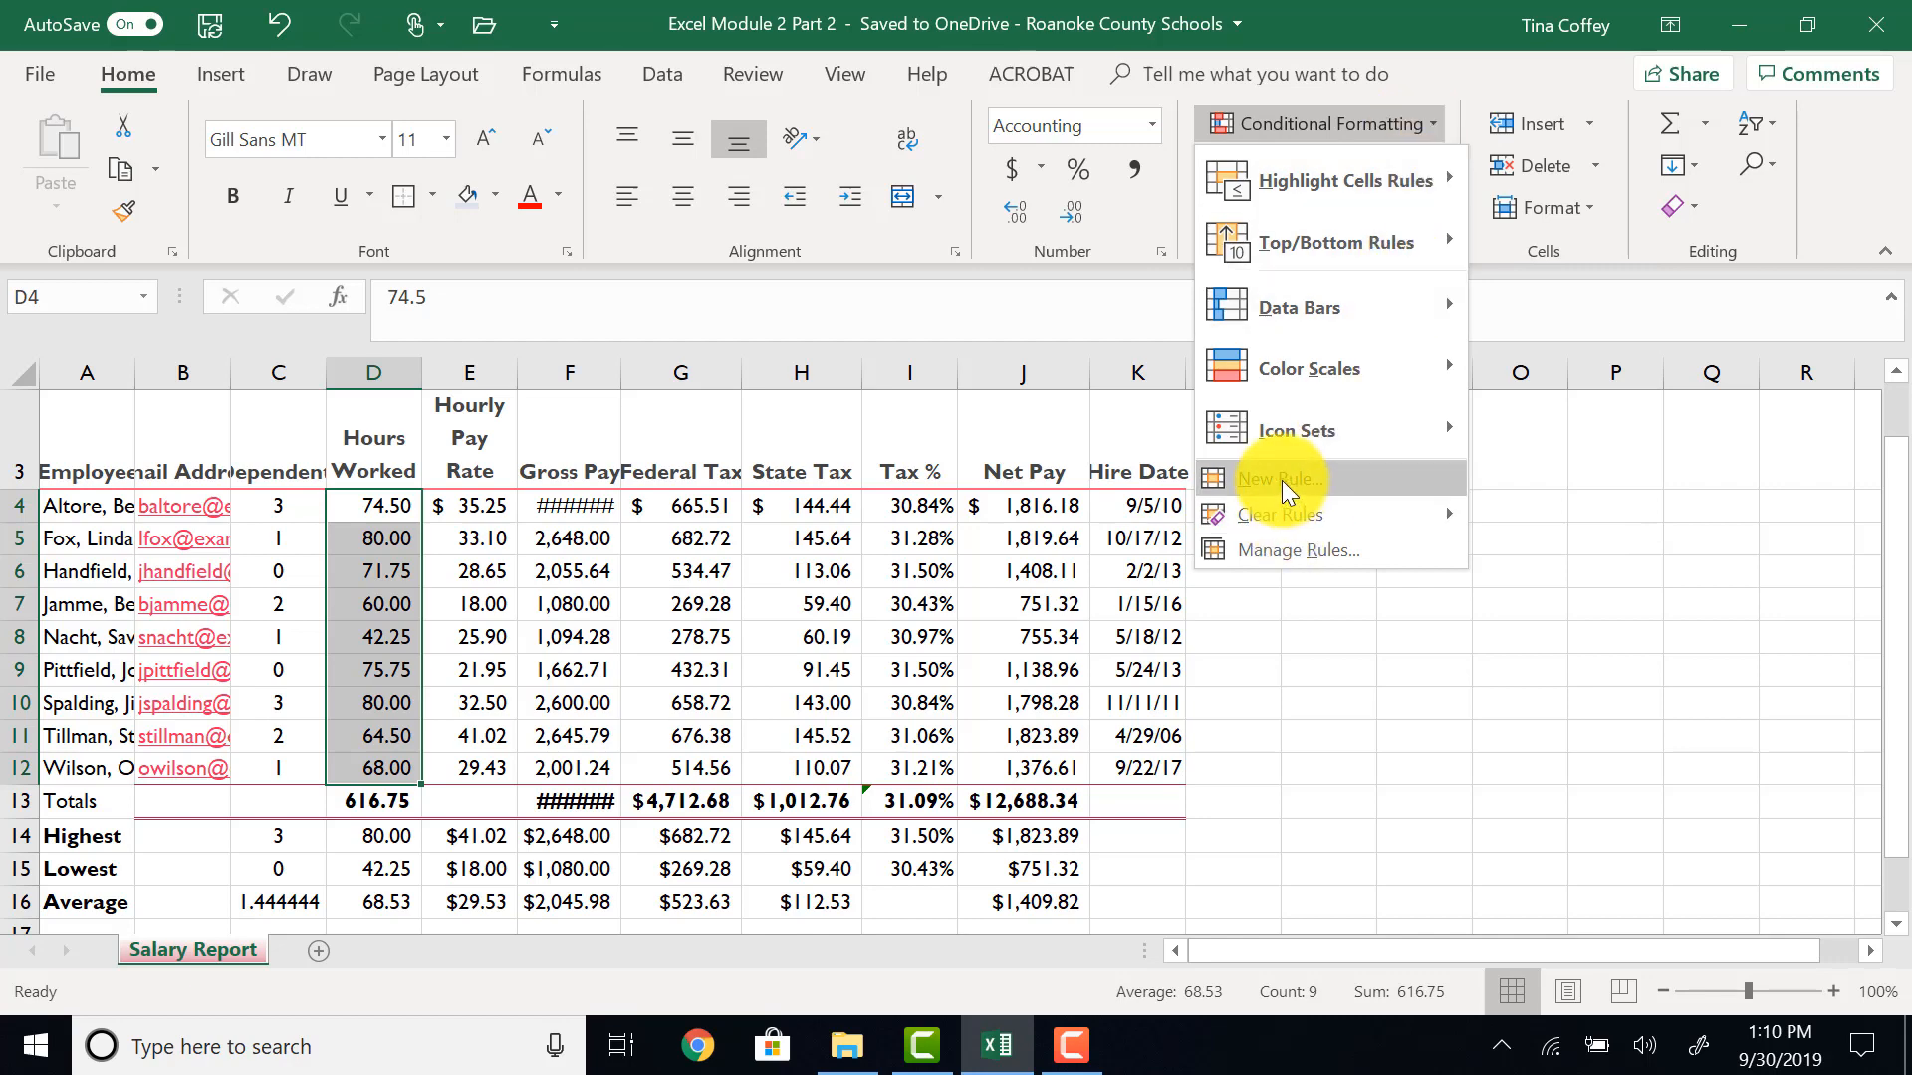
{"action": "left_click", "coordinate": [1248, 481]}
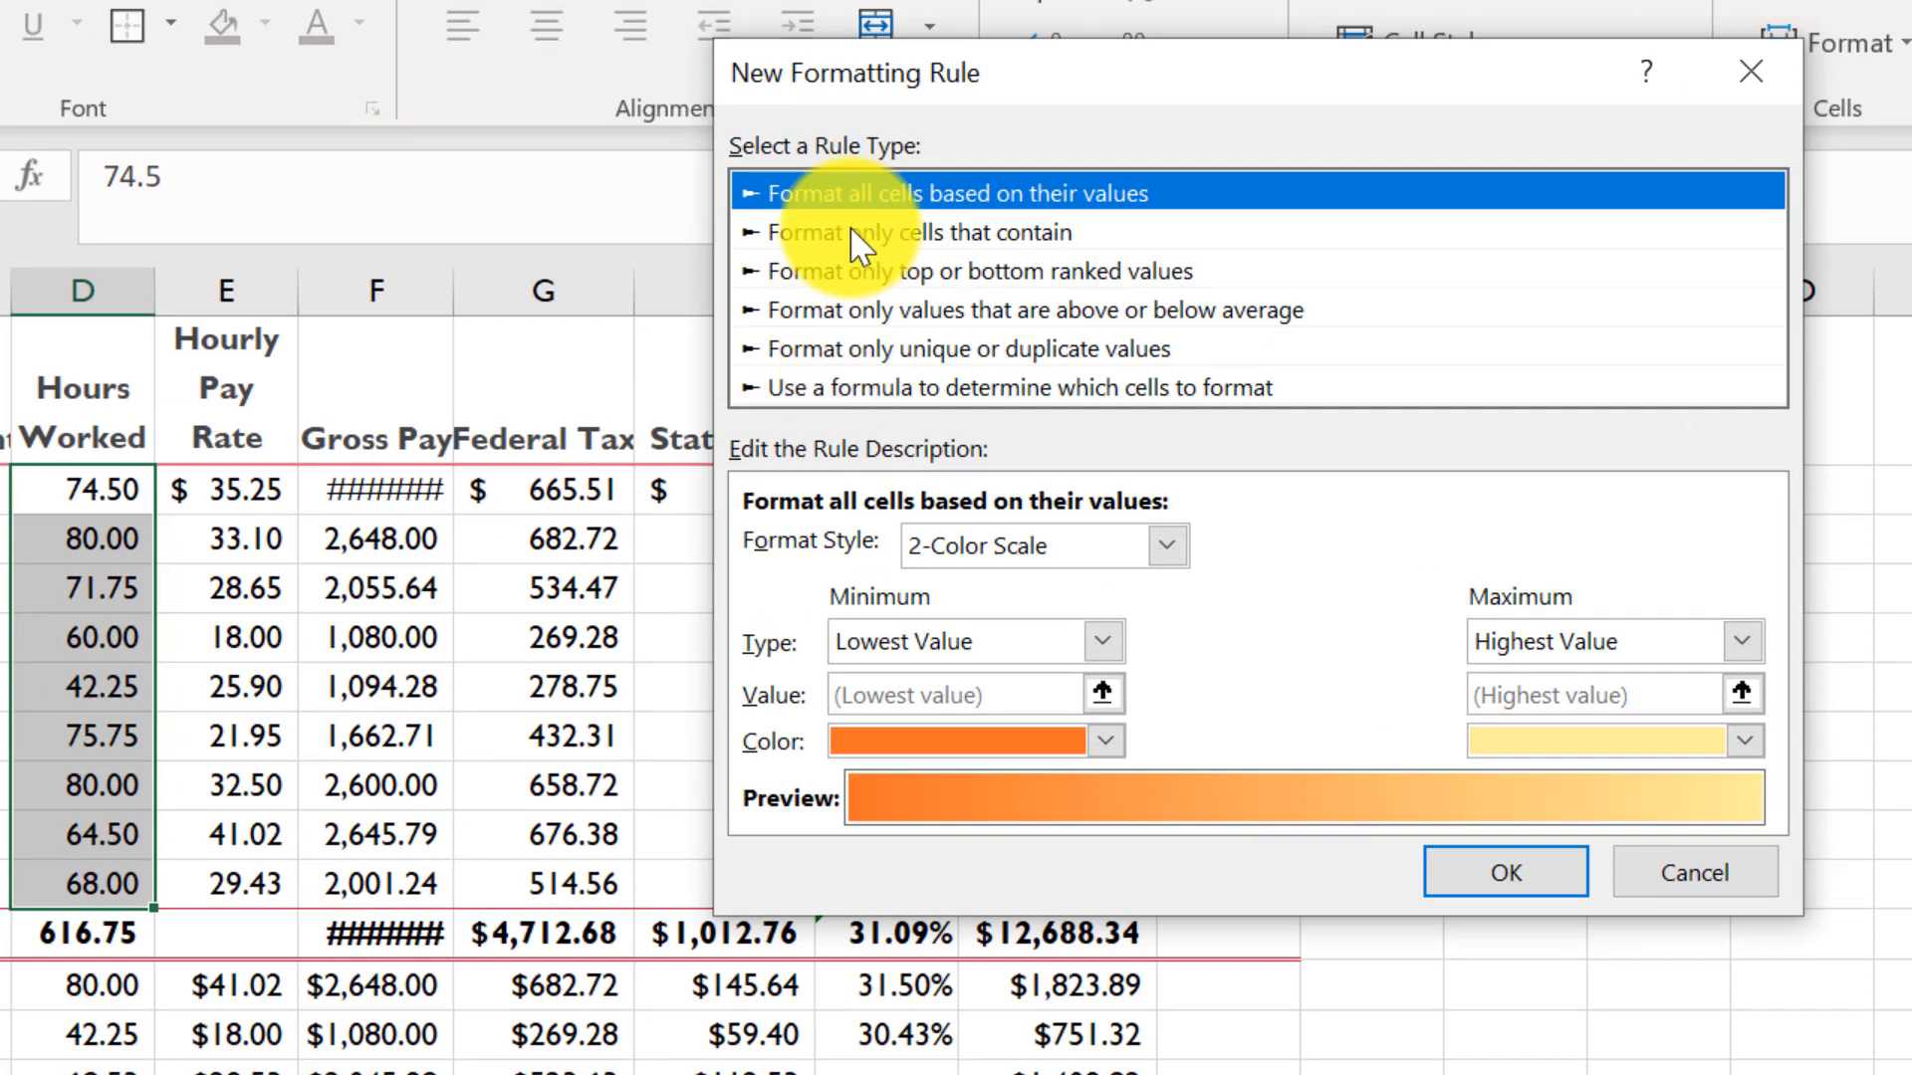
{"action": "left_click", "coordinate": [844, 237]}
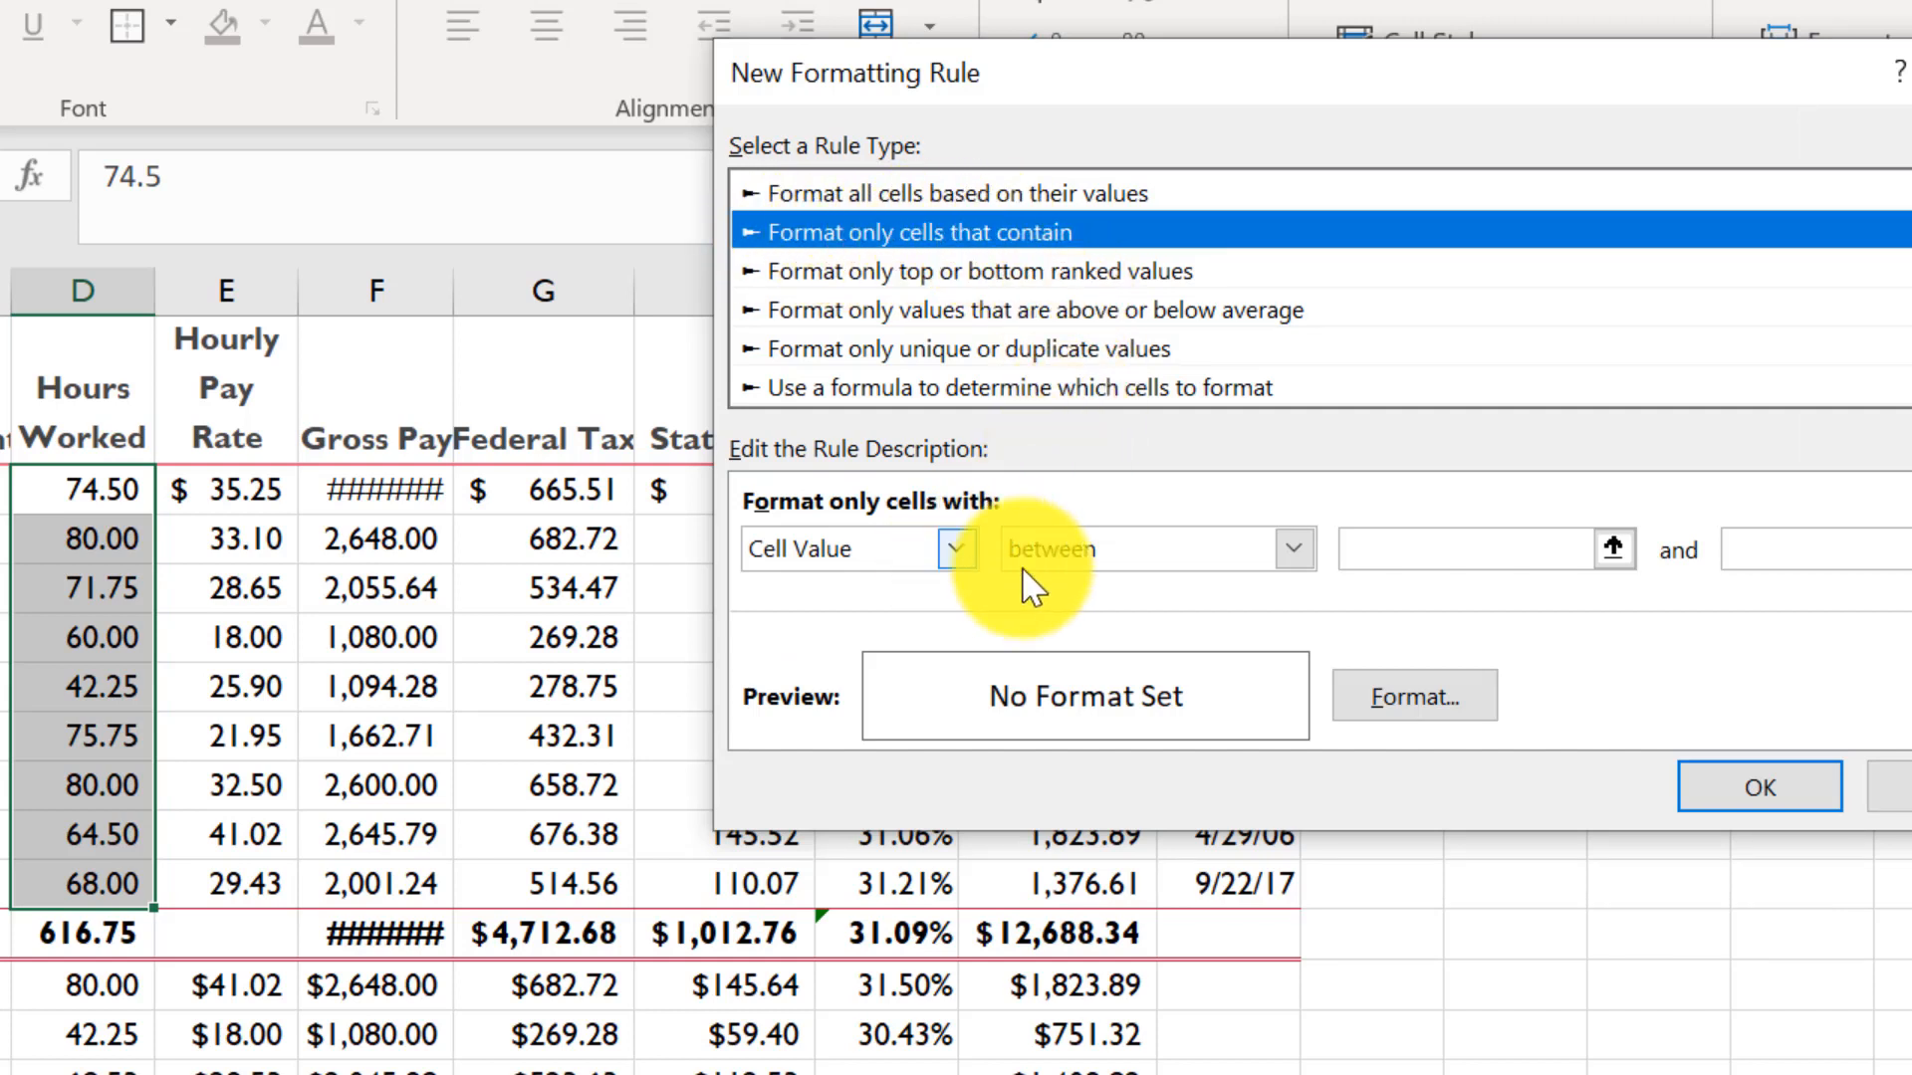
{"action": "left_click", "coordinate": [1292, 550]}
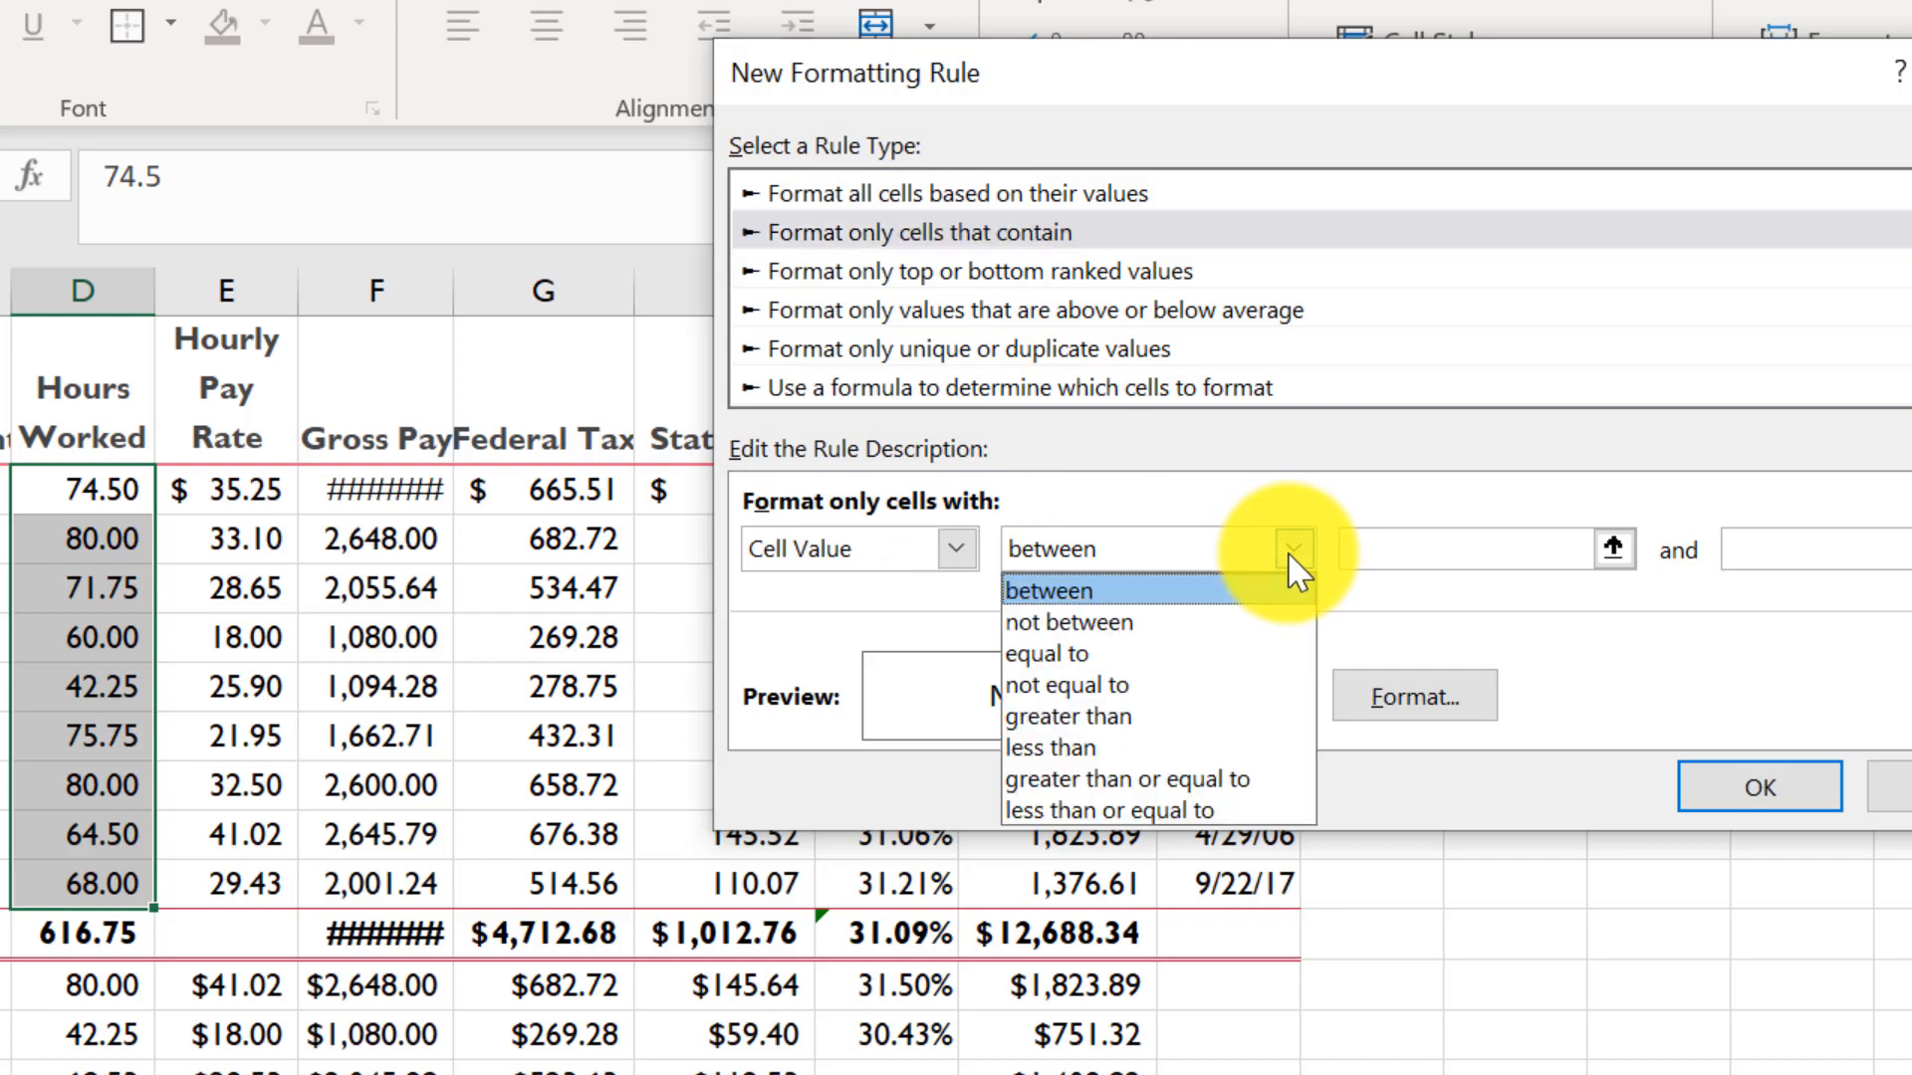
{"action": "left_click", "coordinate": [1139, 717]}
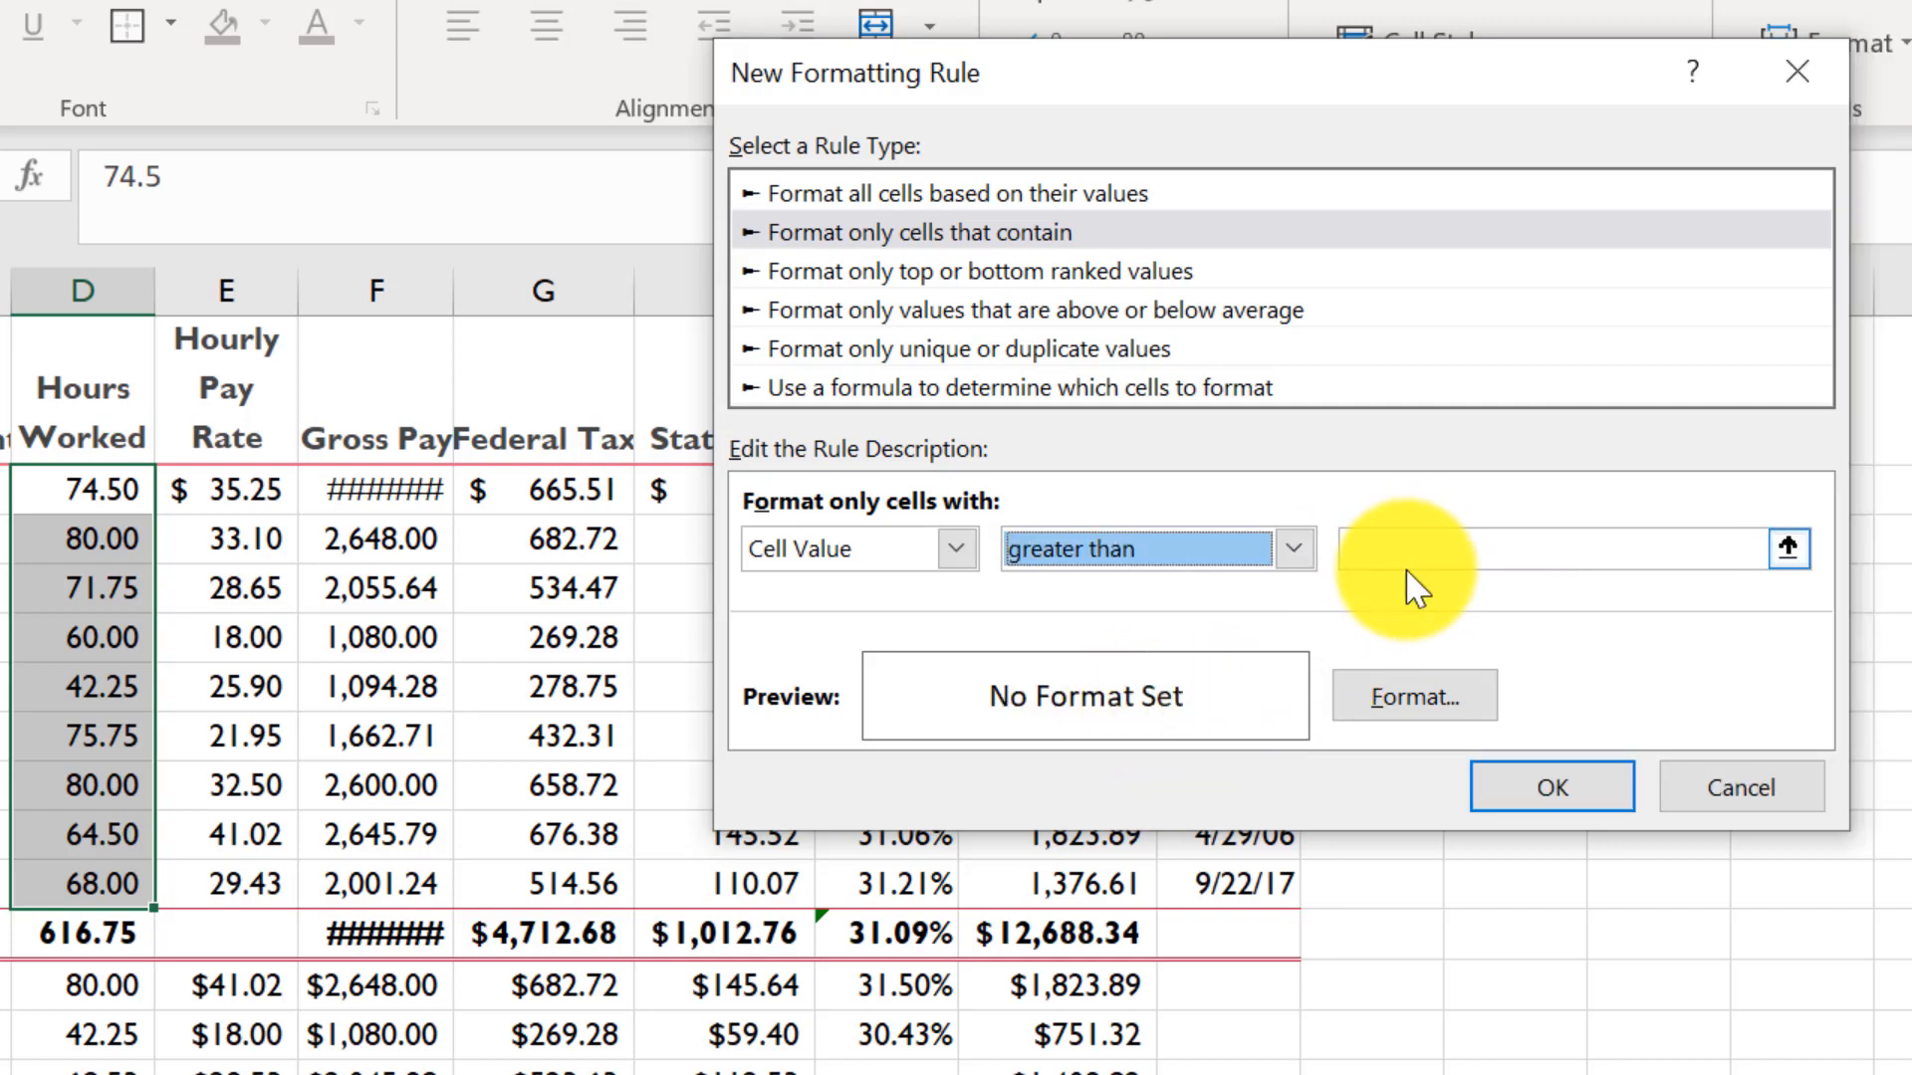
{"action": "left_click", "coordinate": [1384, 550]}
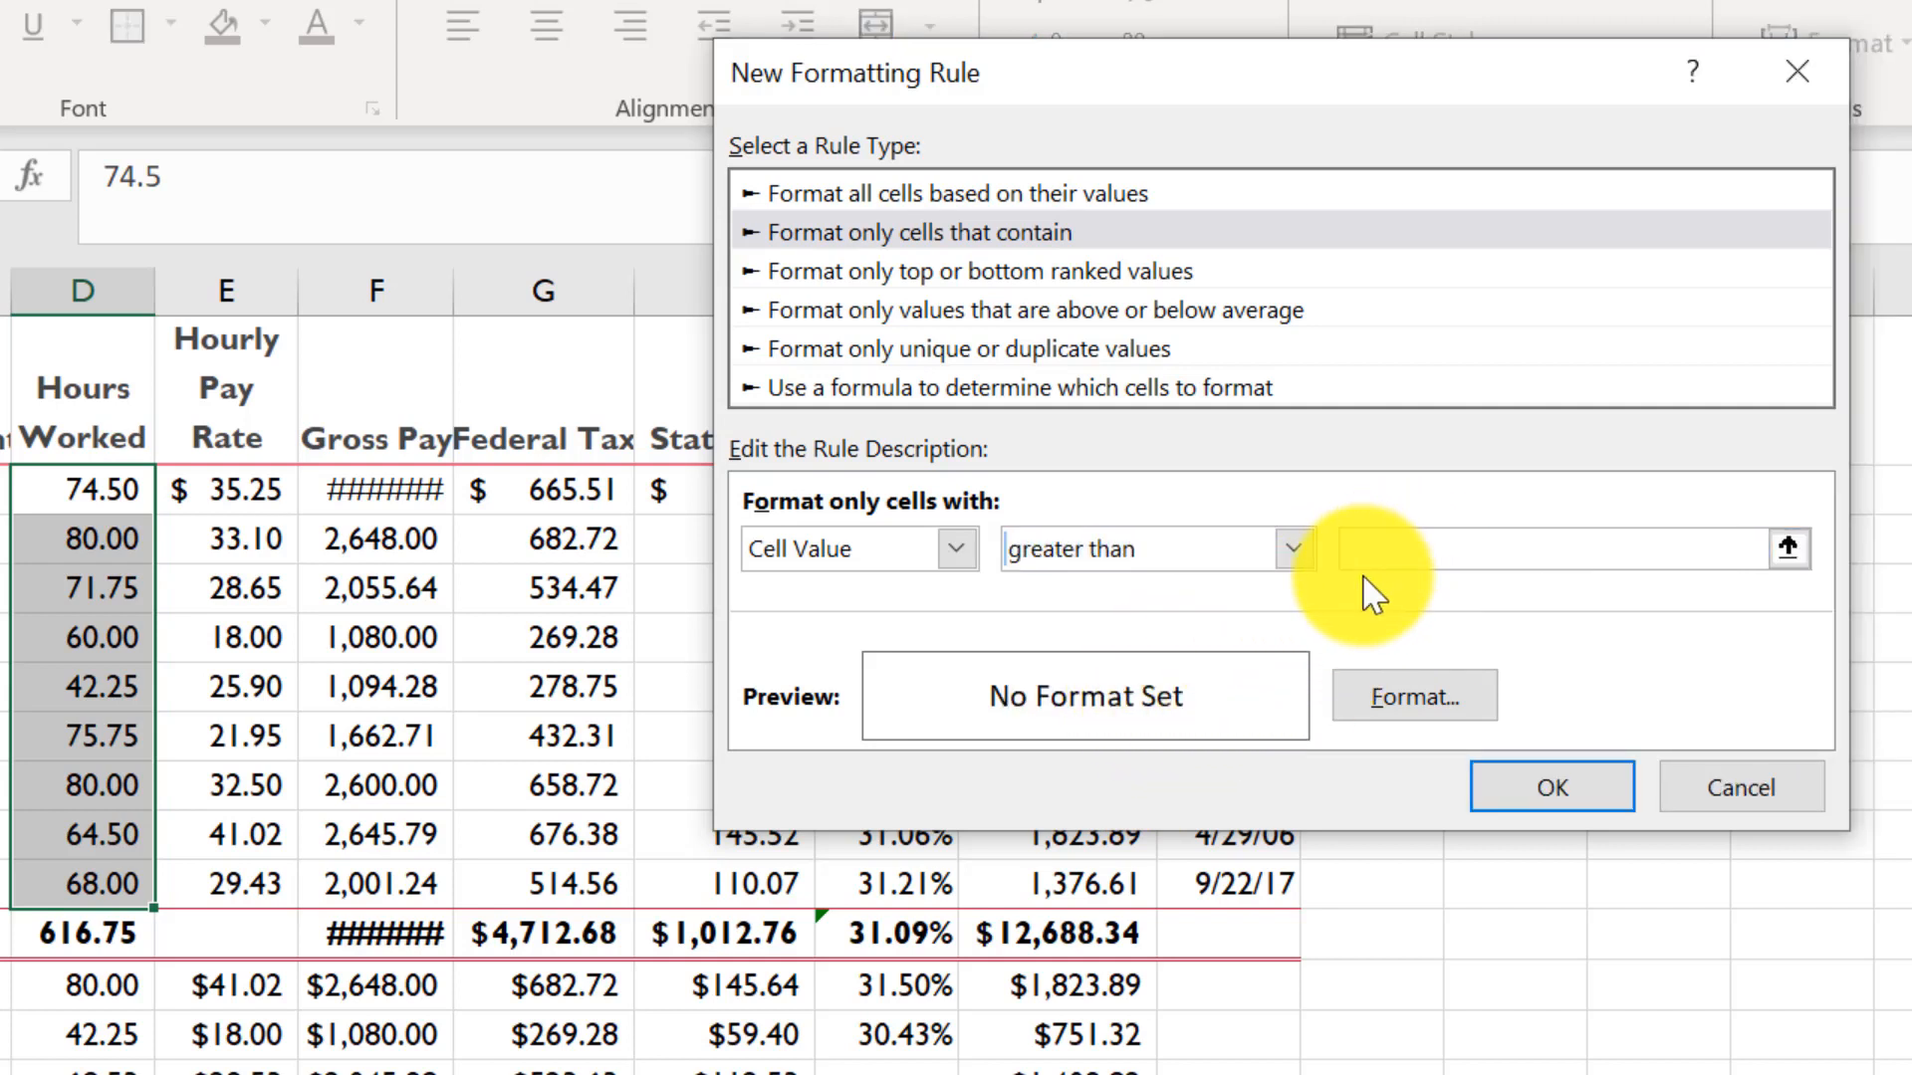
{"action": "type", "text": "70"}
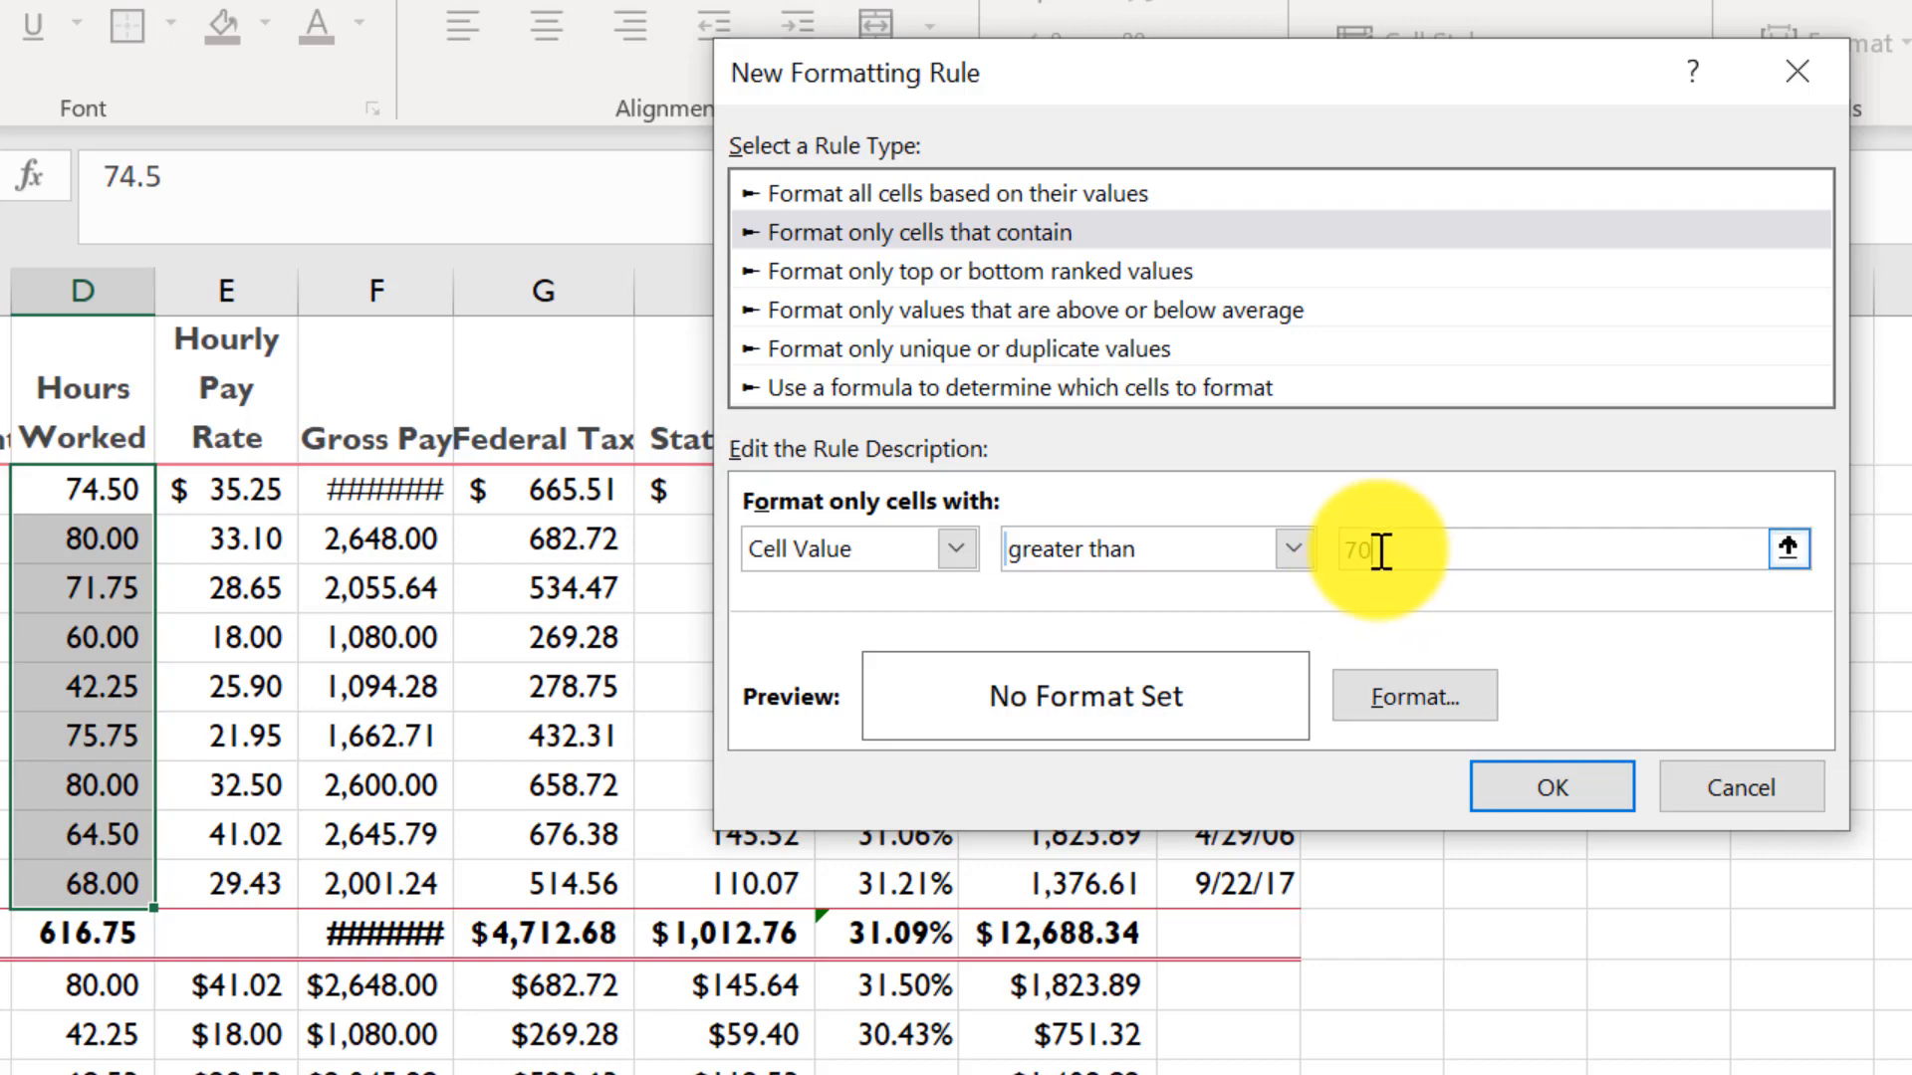
- Give the rule a light theme font colour and a purple fill, and apply it
{"action": "left_click", "coordinate": [1396, 699]}
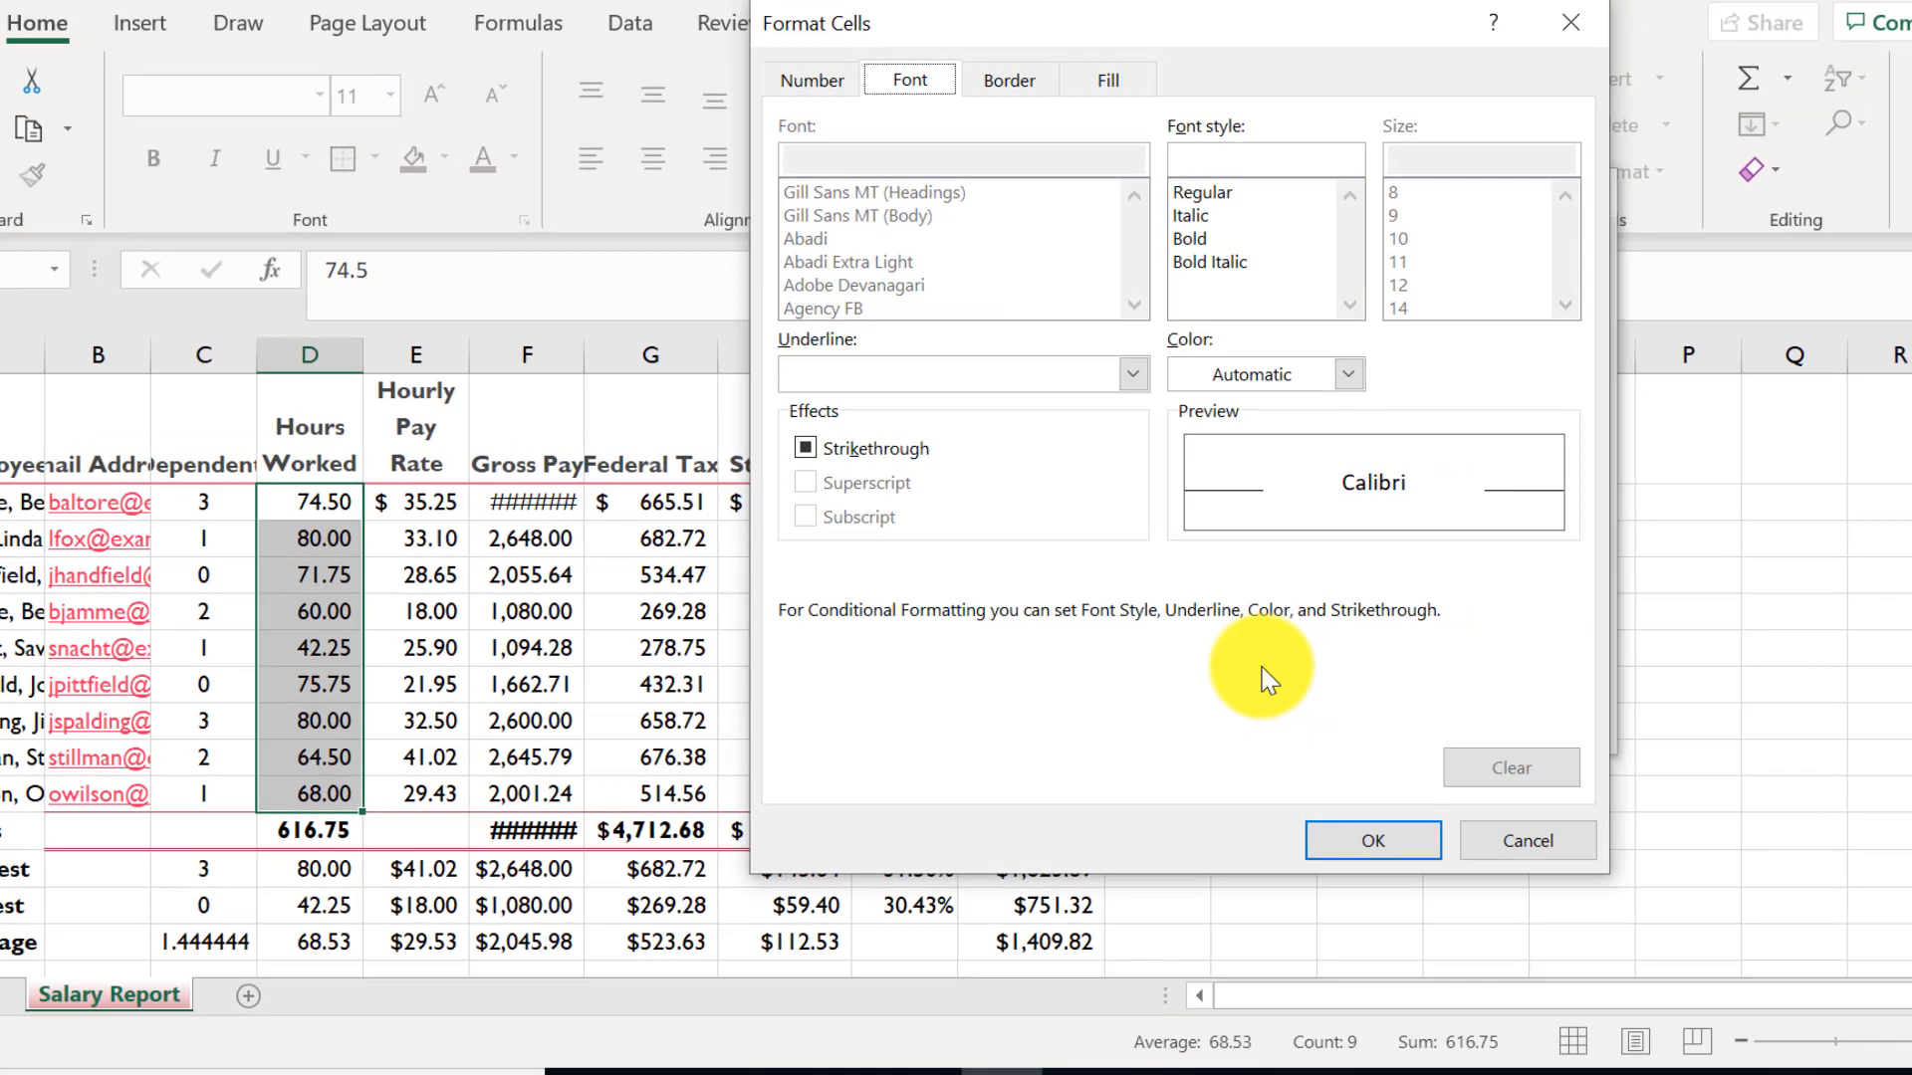
{"action": "left_click", "coordinate": [1348, 375]}
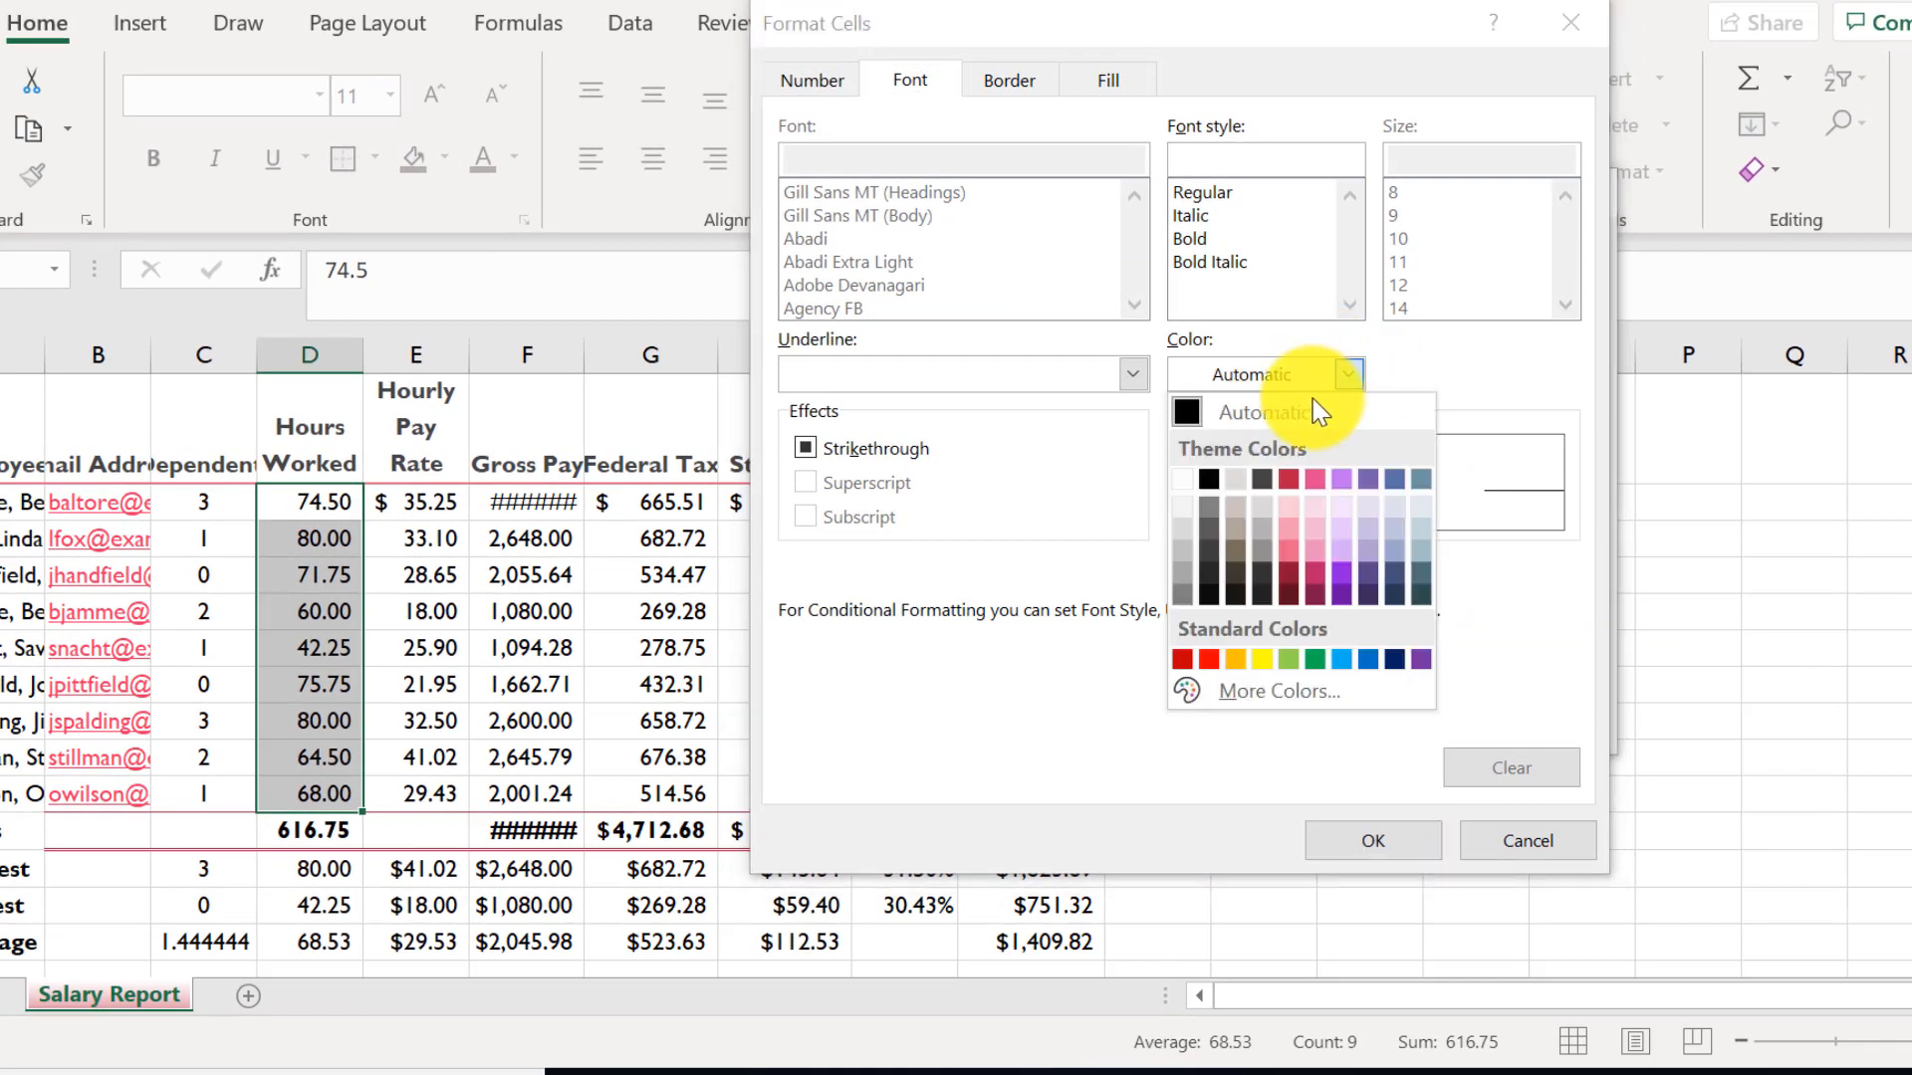
{"action": "left_click", "coordinate": [1185, 482]}
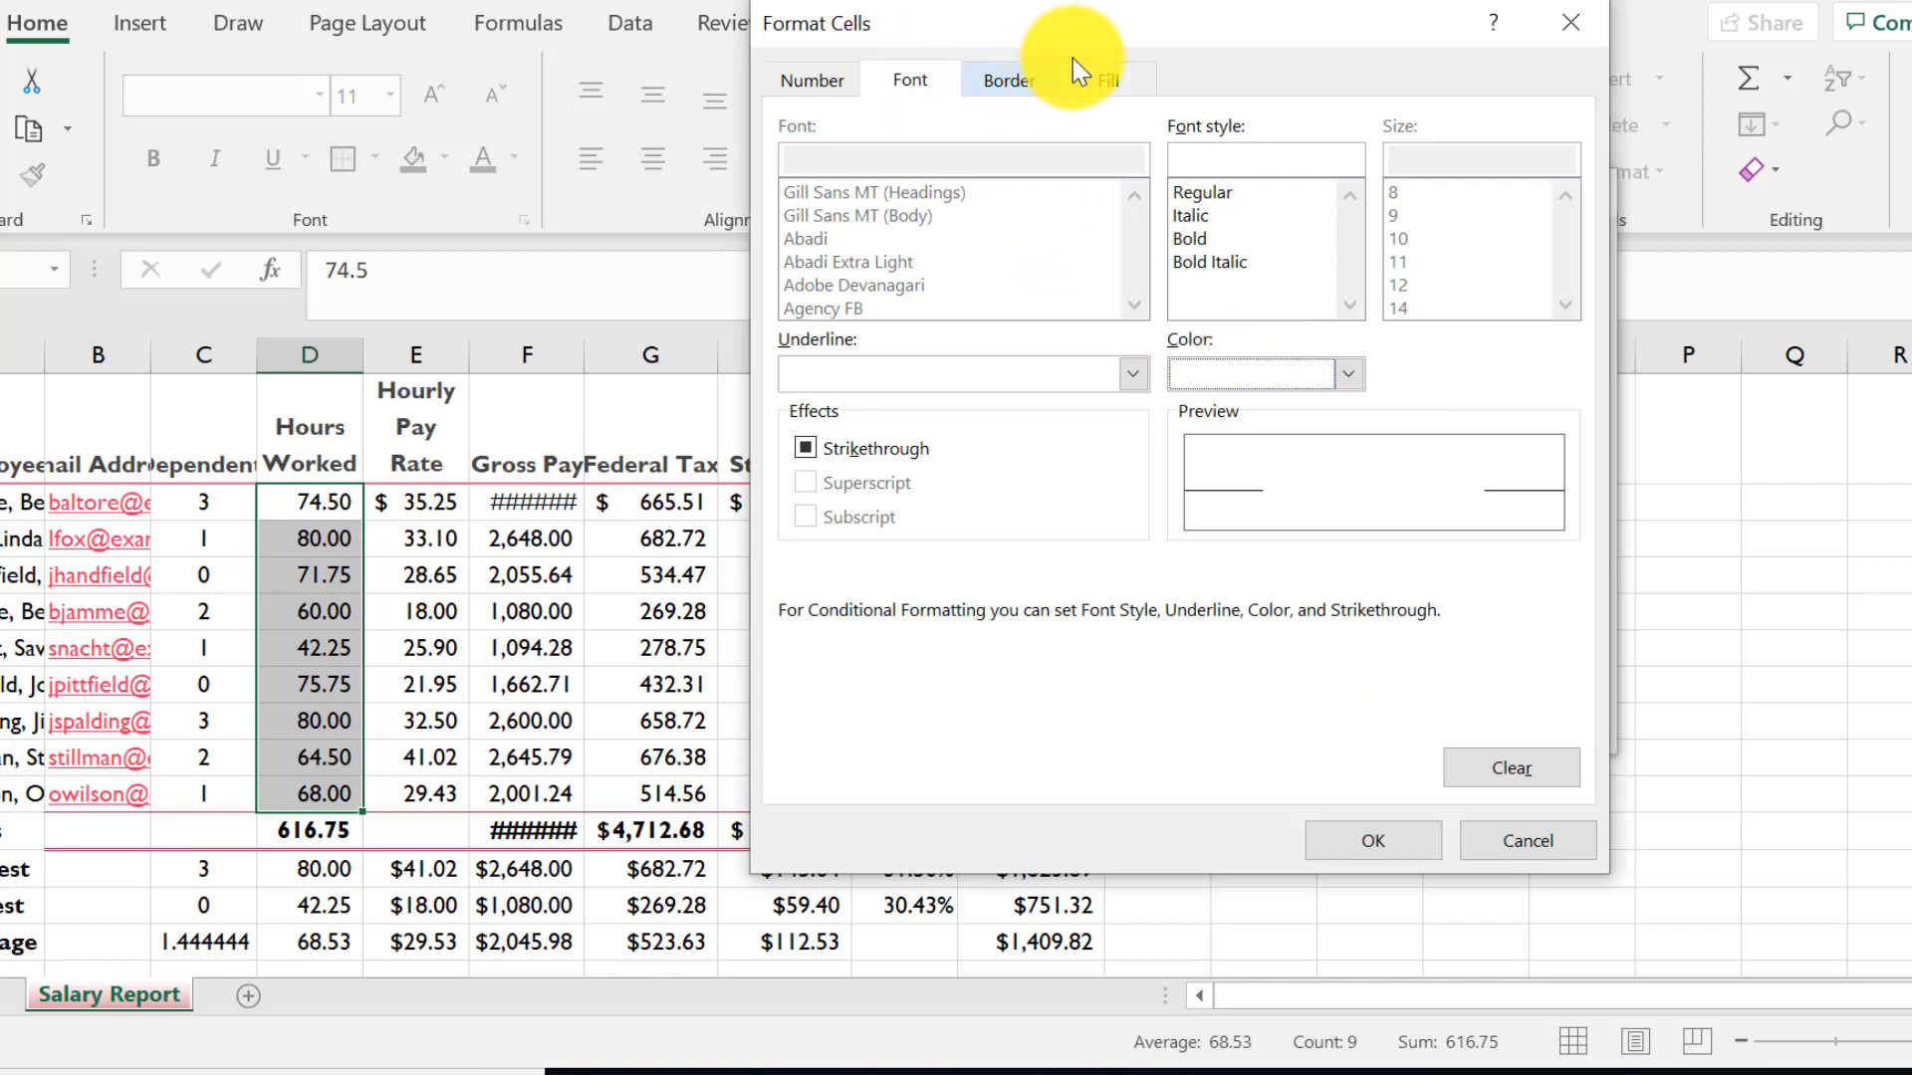
{"action": "left_click", "coordinate": [1100, 79]}
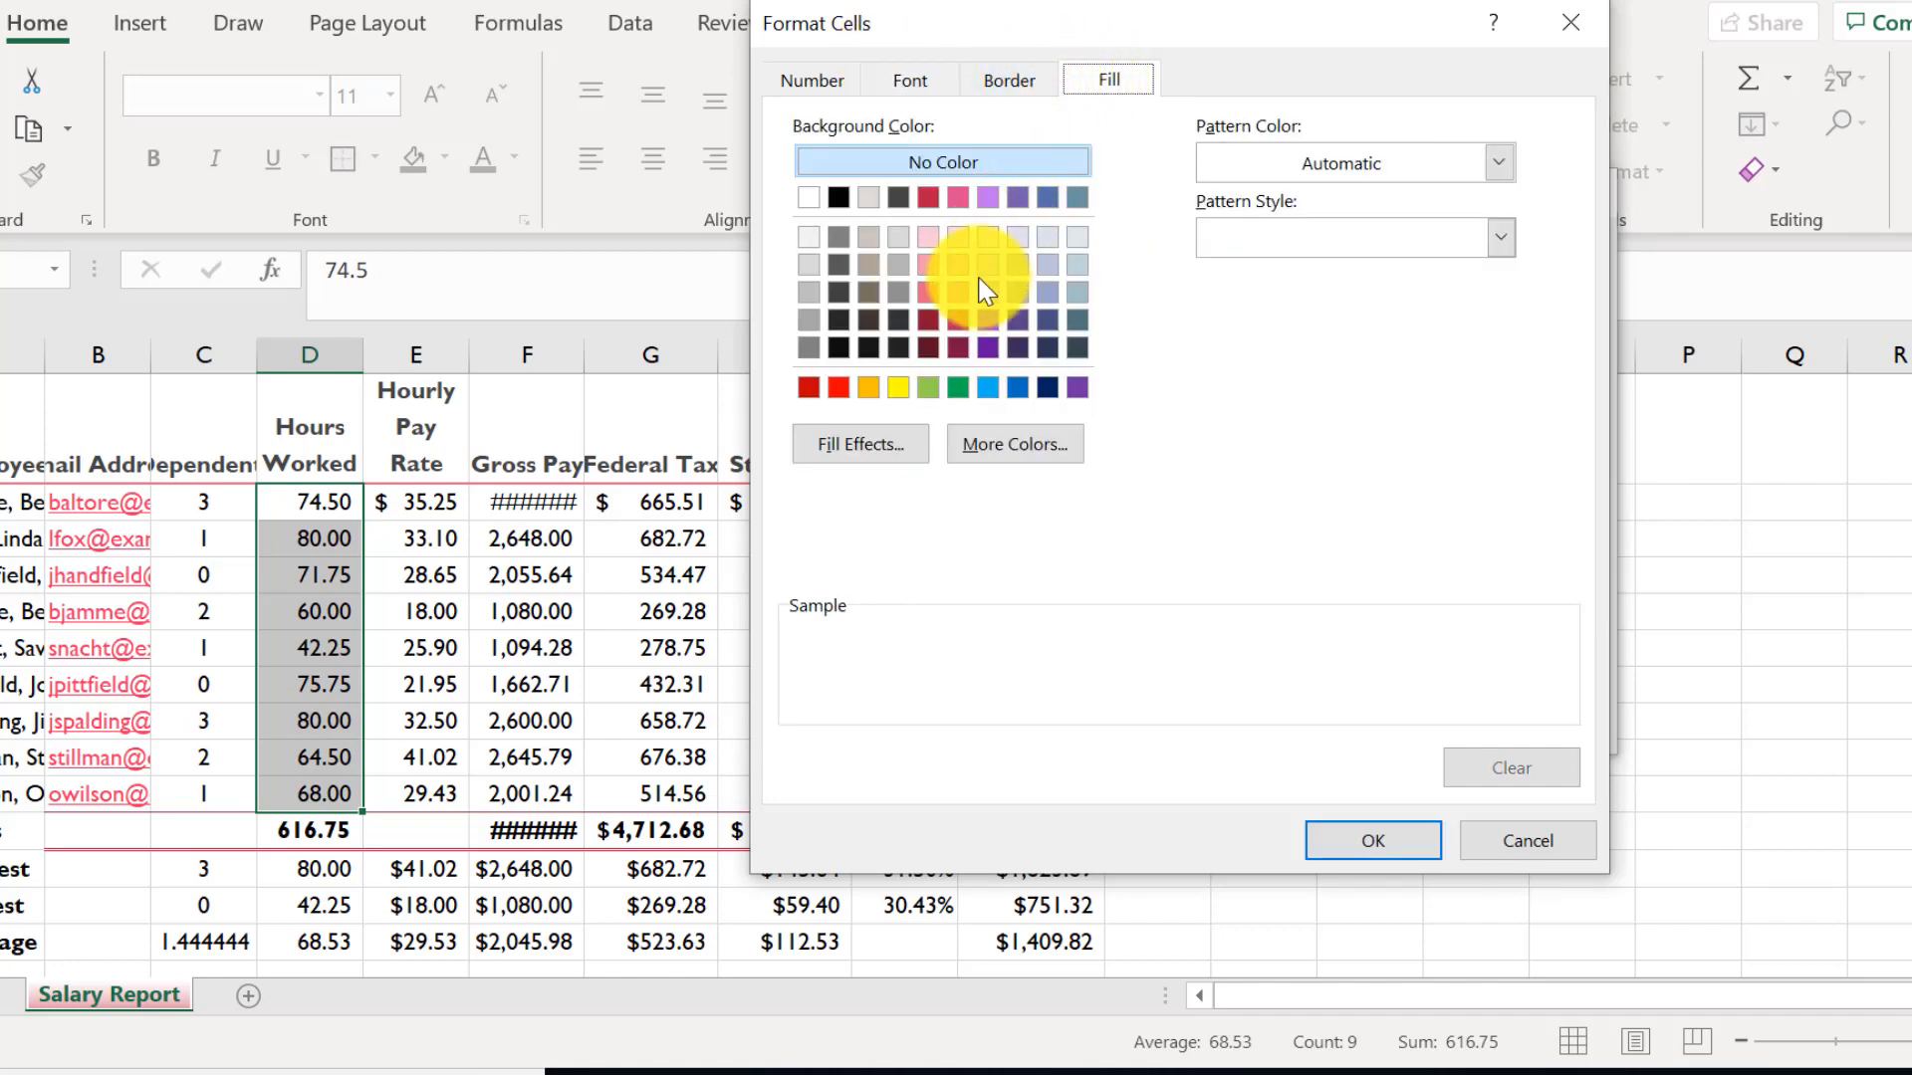
{"action": "left_click", "coordinate": [1013, 200]}
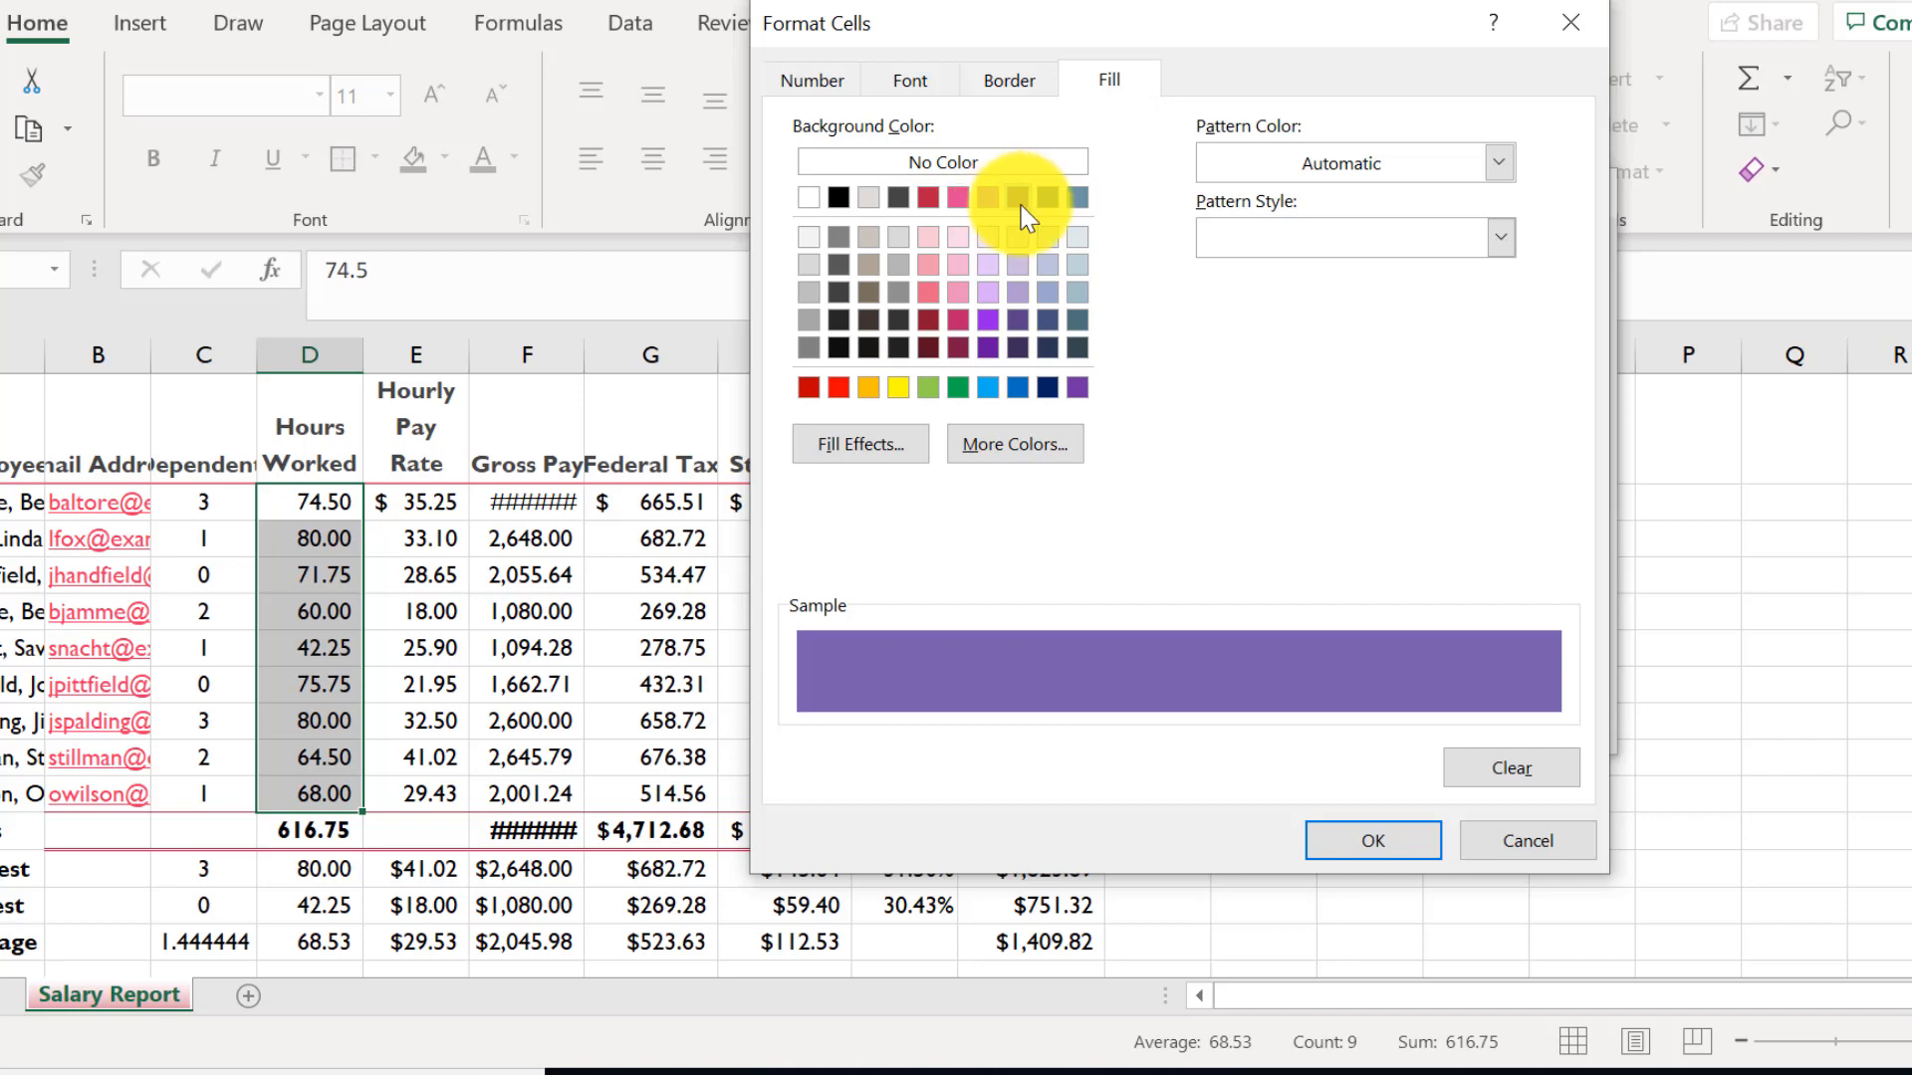
{"action": "left_click", "coordinate": [1337, 851]}
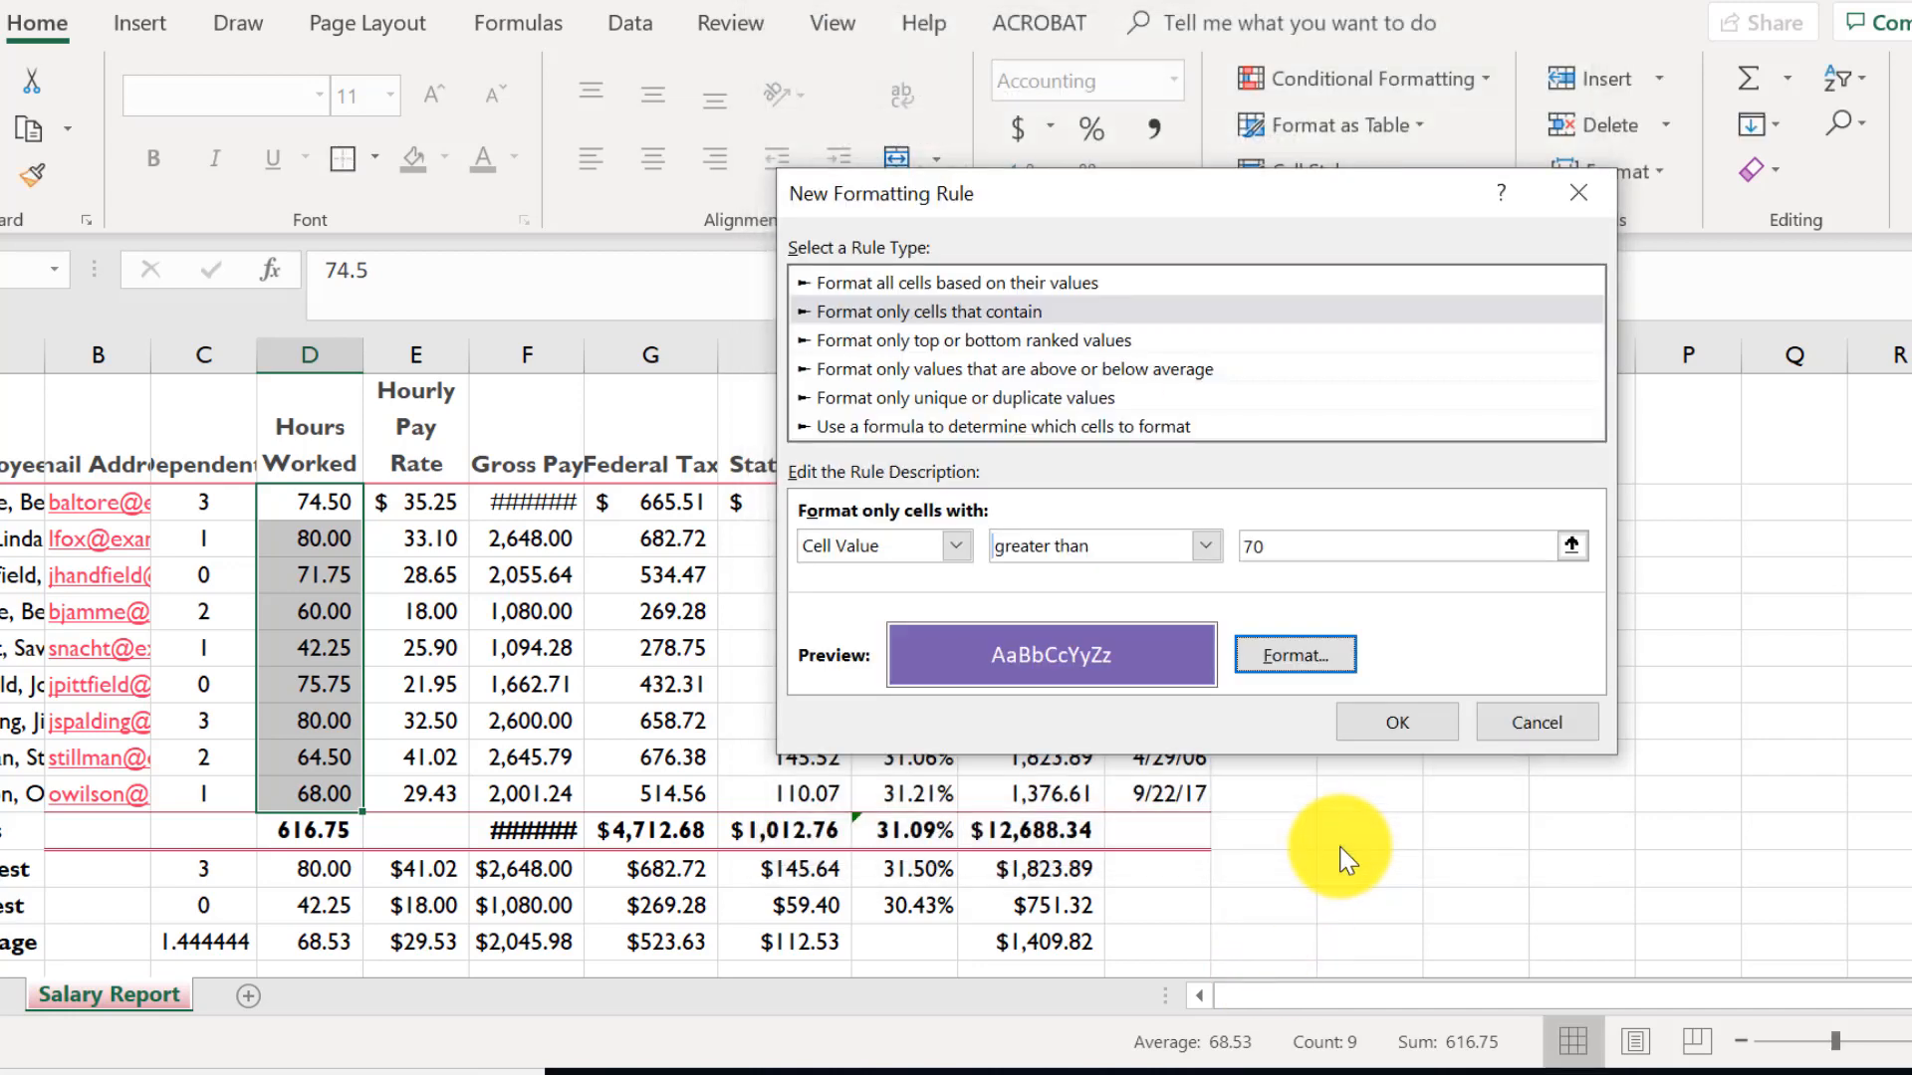
{"action": "left_click", "coordinate": [1353, 732]}
{"action": "left_click", "coordinate": [446, 766]}
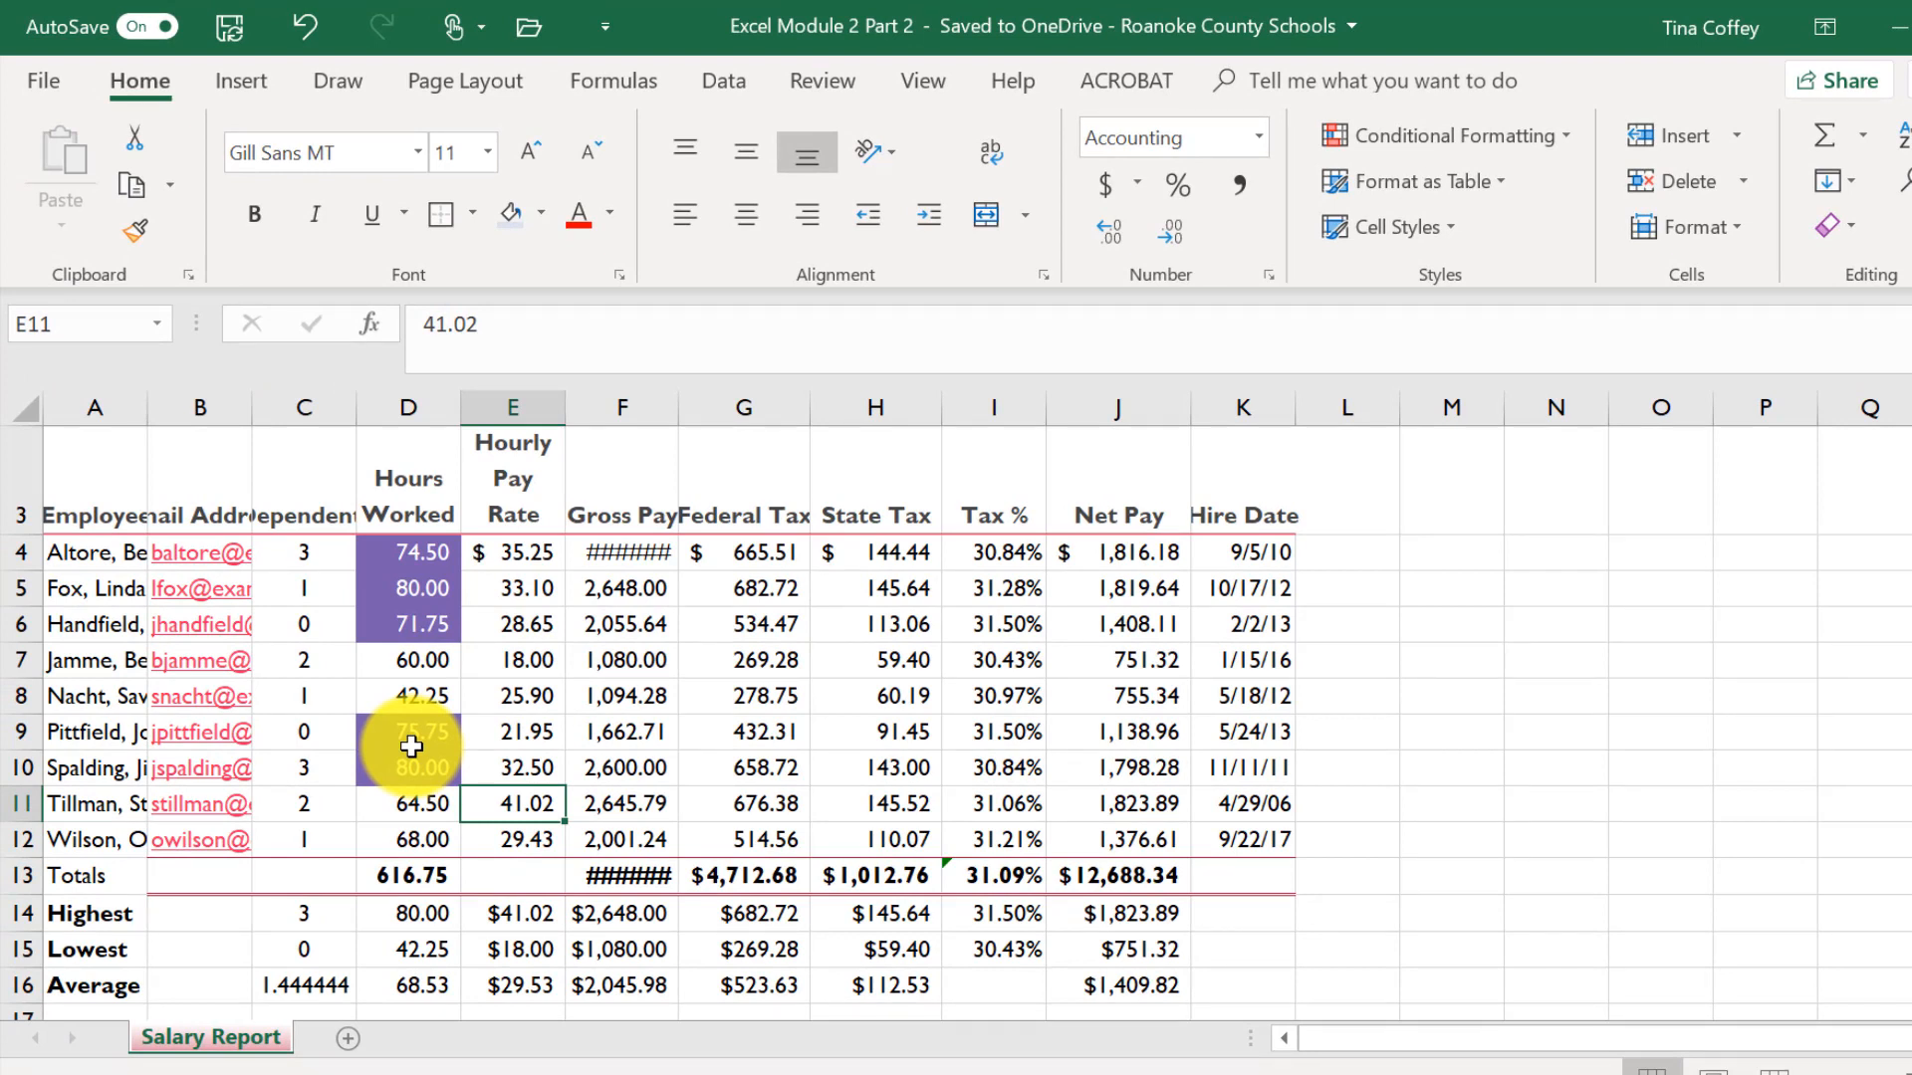
- AutoFit the widths of columns A through C
{"action": "left_click", "coordinate": [92, 401]}
{"action": "left_click_drag", "start_coordinate": [92, 402], "coordinate": [327, 406]}
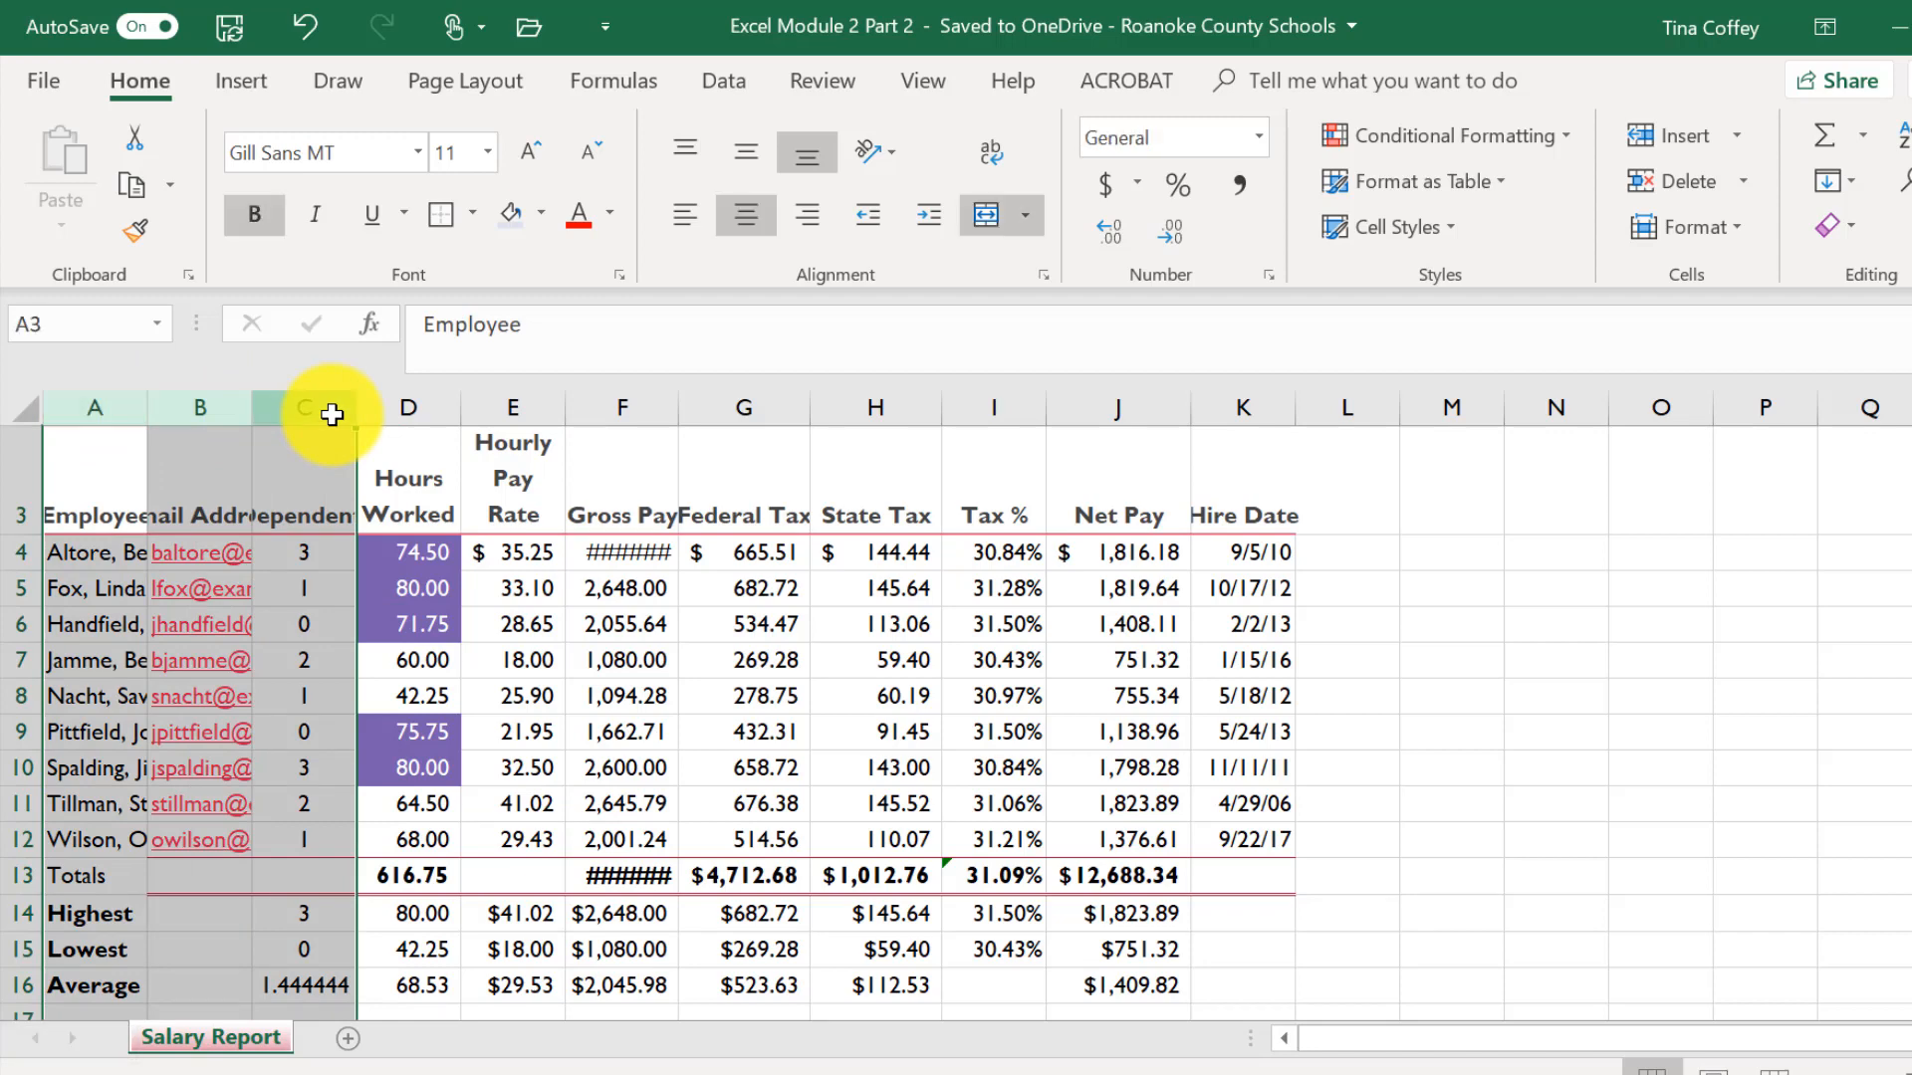
{"action": "double_click", "coordinate": [356, 407]}
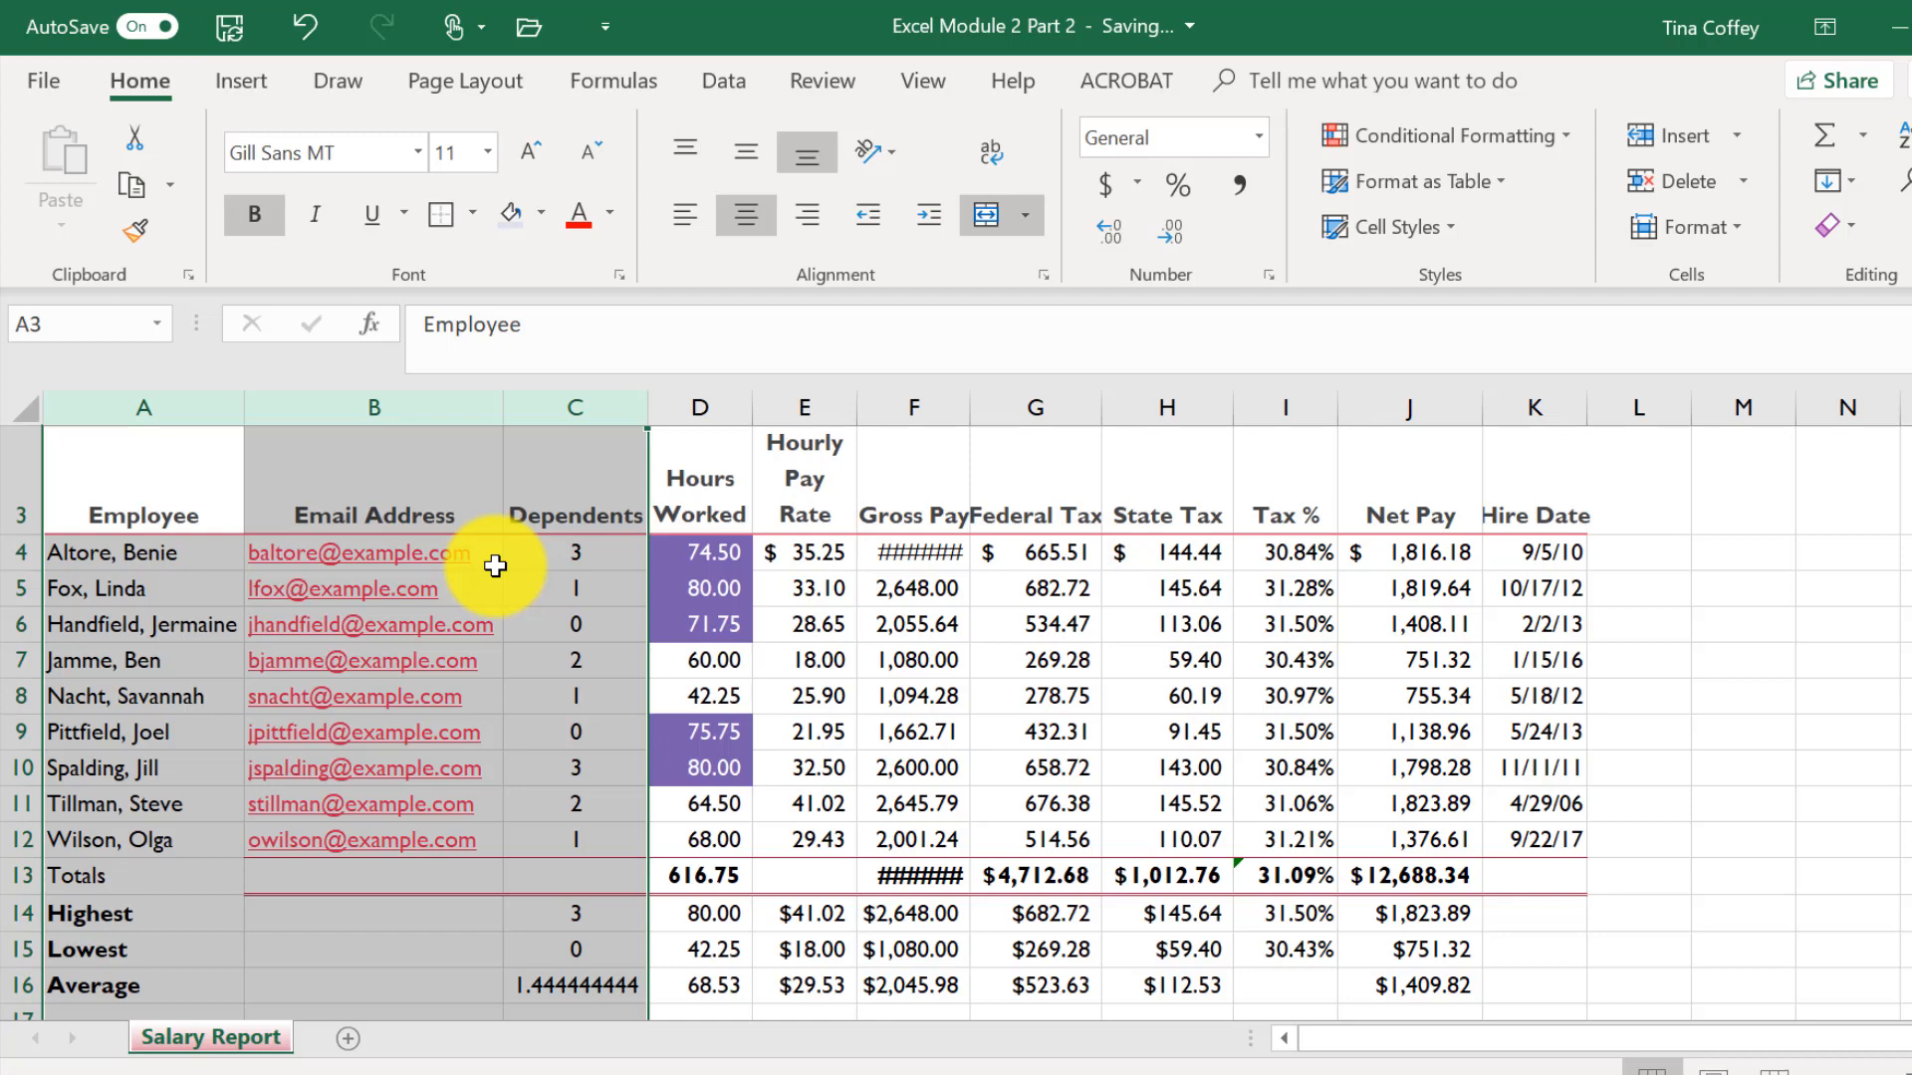
- Check the column width setting of the State Tax column H
{"action": "left_click", "coordinate": [1182, 409]}
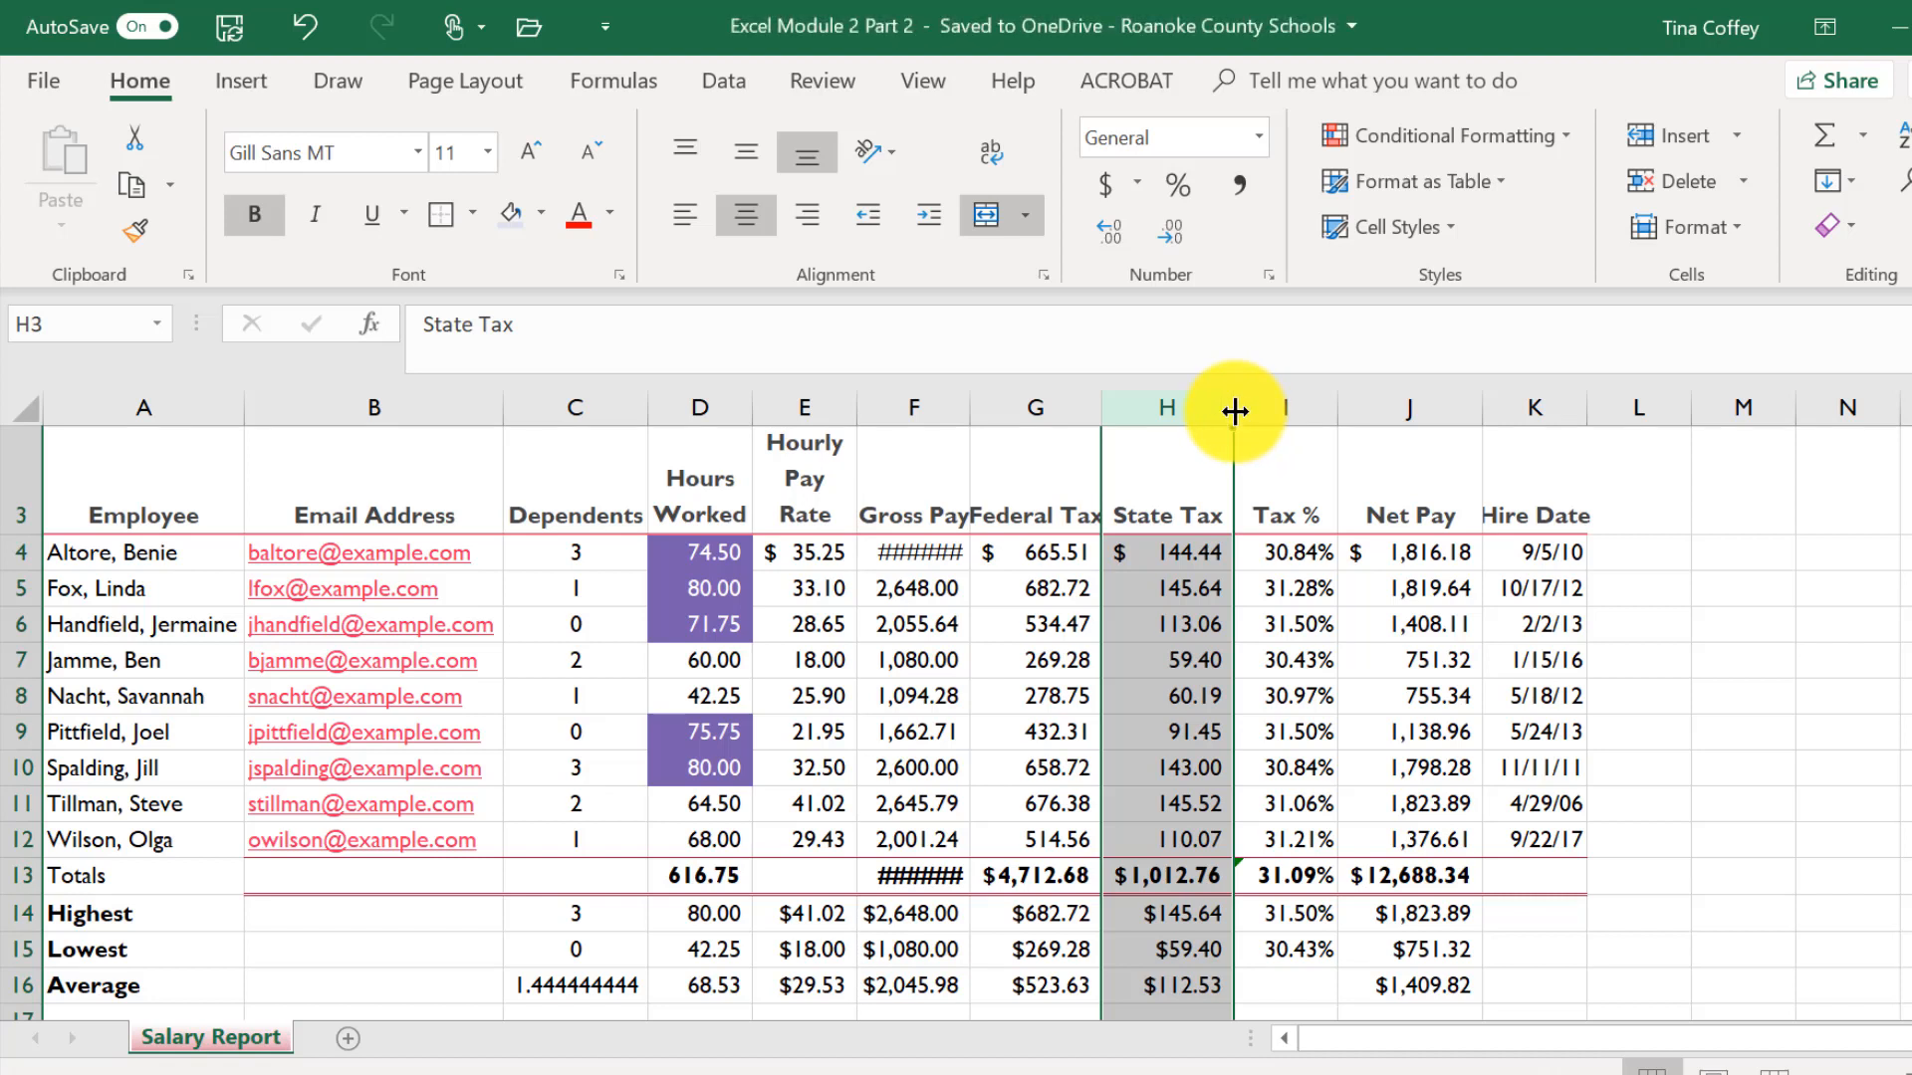
{"action": "left_click_drag", "start_coordinate": [1234, 411], "coordinate": [1232, 409]}
{"action": "right_click", "coordinate": [1162, 415]}
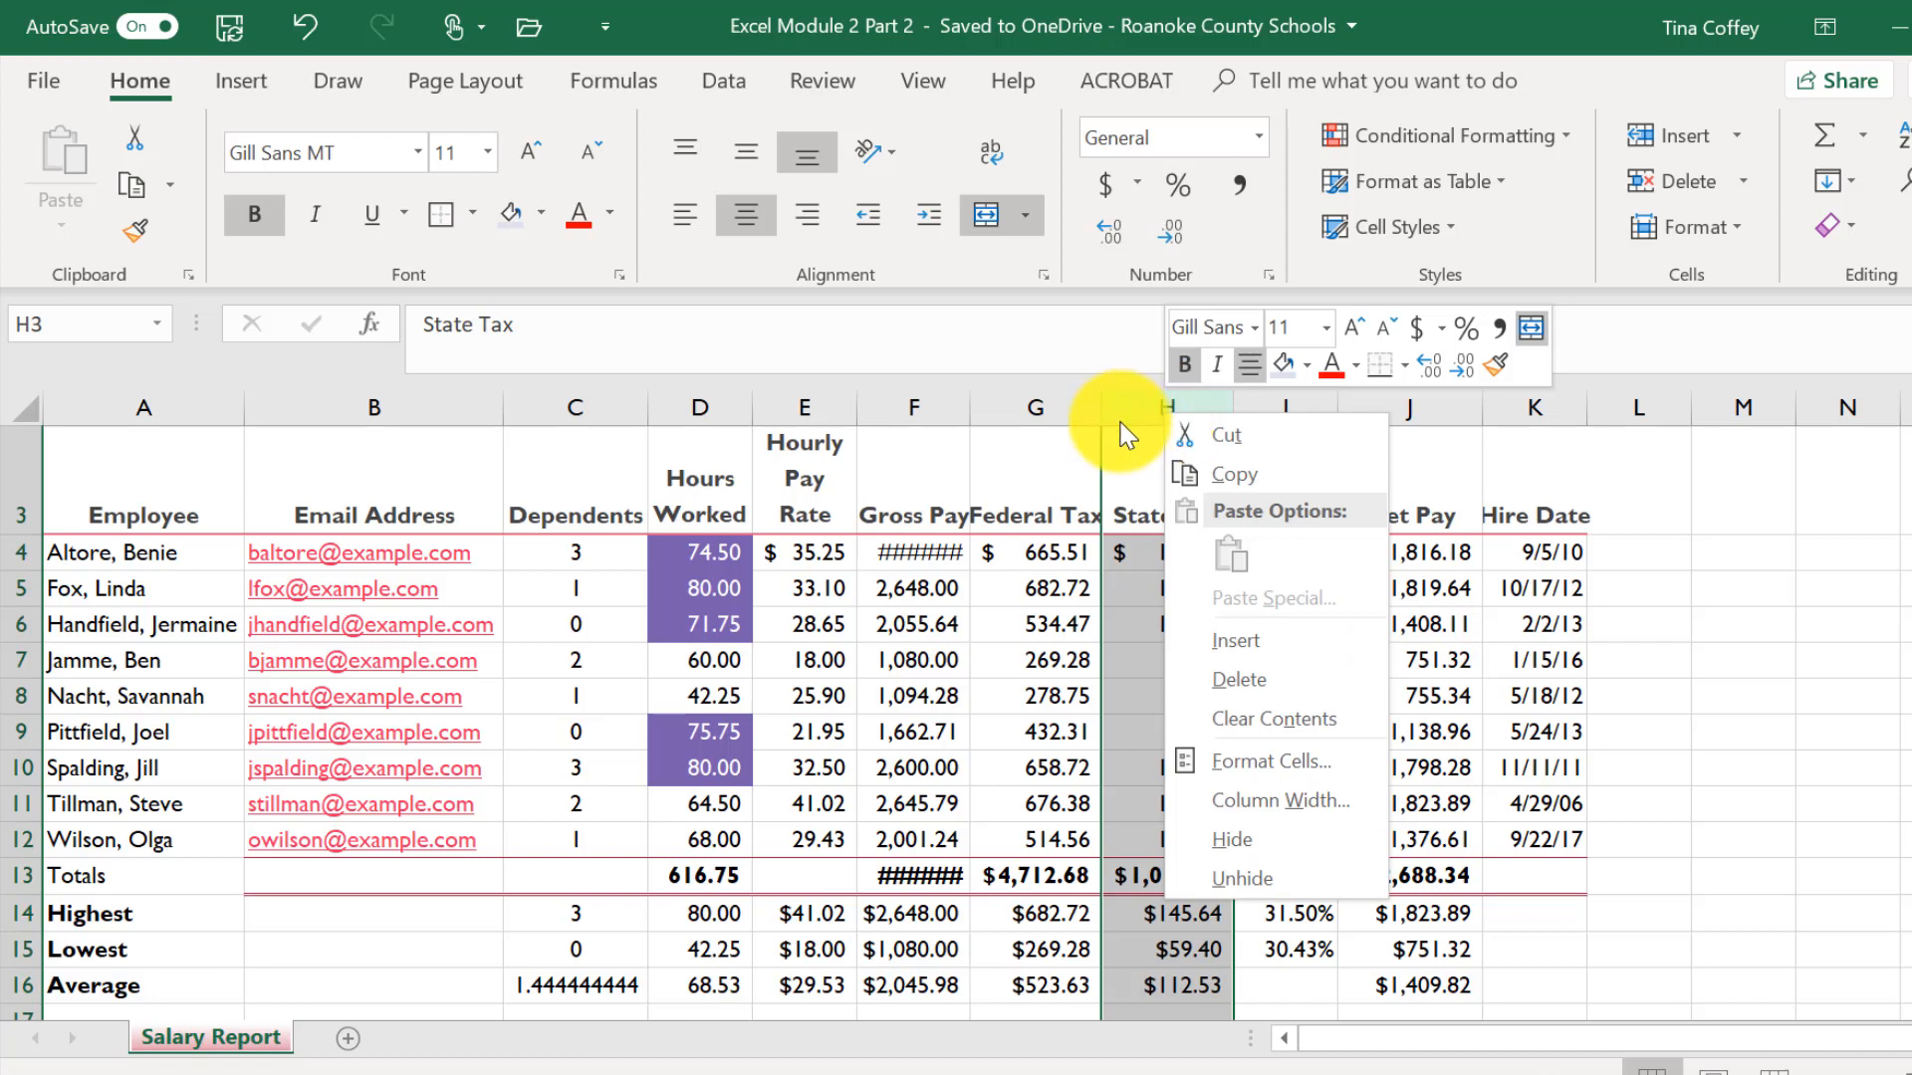
{"action": "left_click", "coordinate": [1241, 800]}
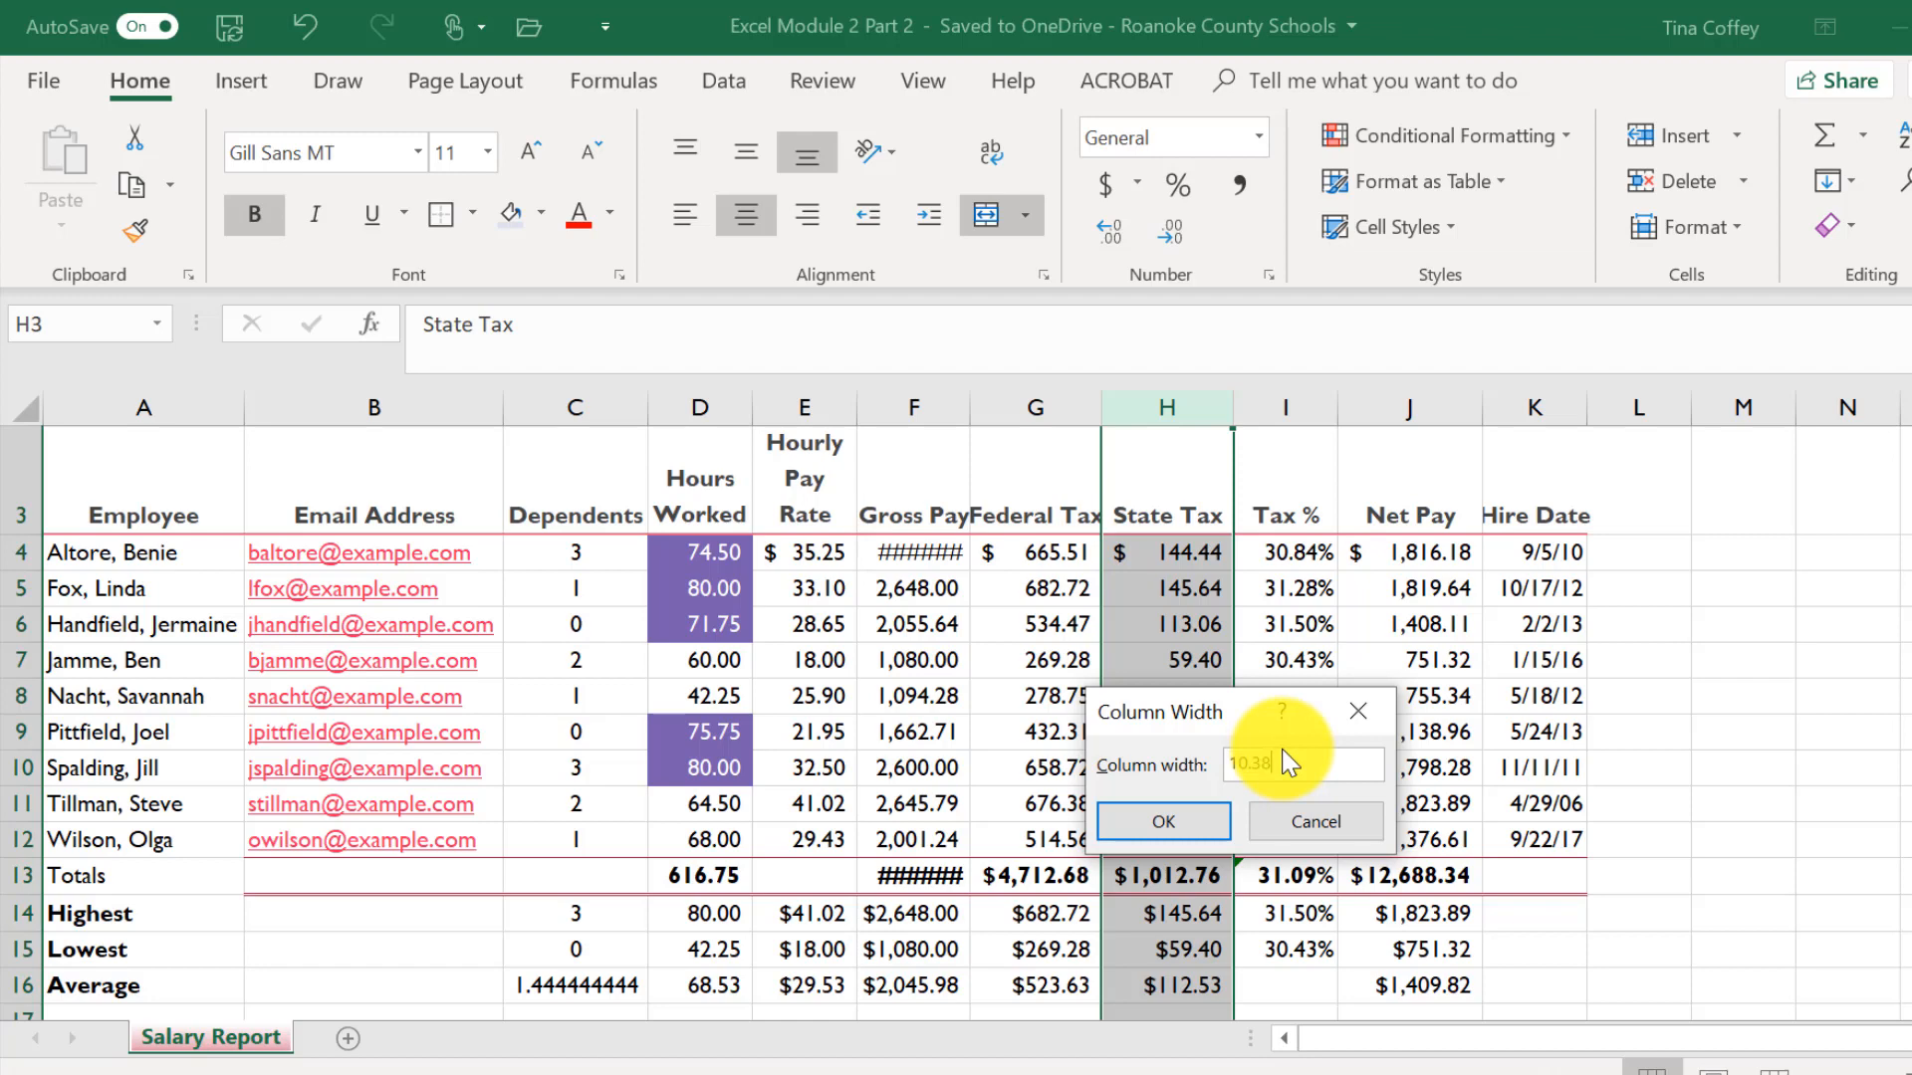
{"action": "key", "text": "Return"}
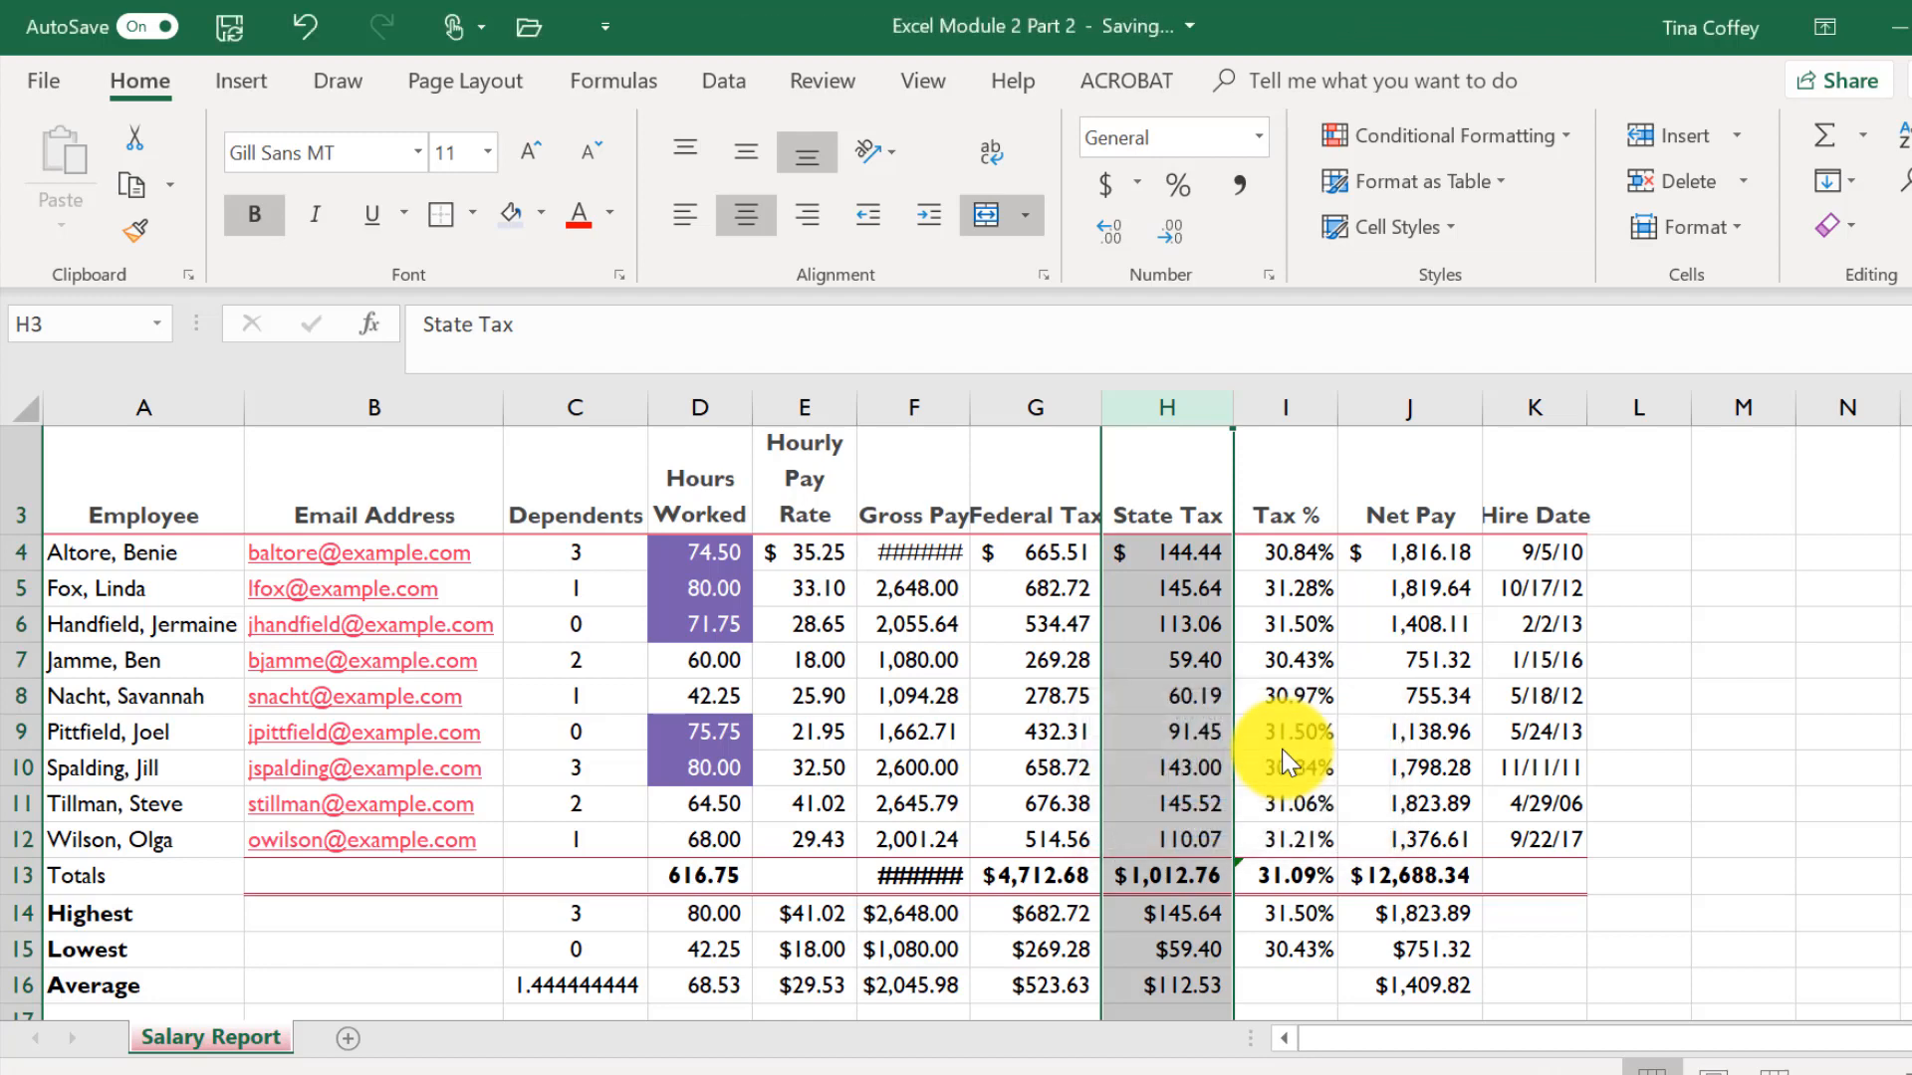
- Set the width of columns D, E and I to 10.57
{"action": "left_click", "coordinate": [709, 411]}
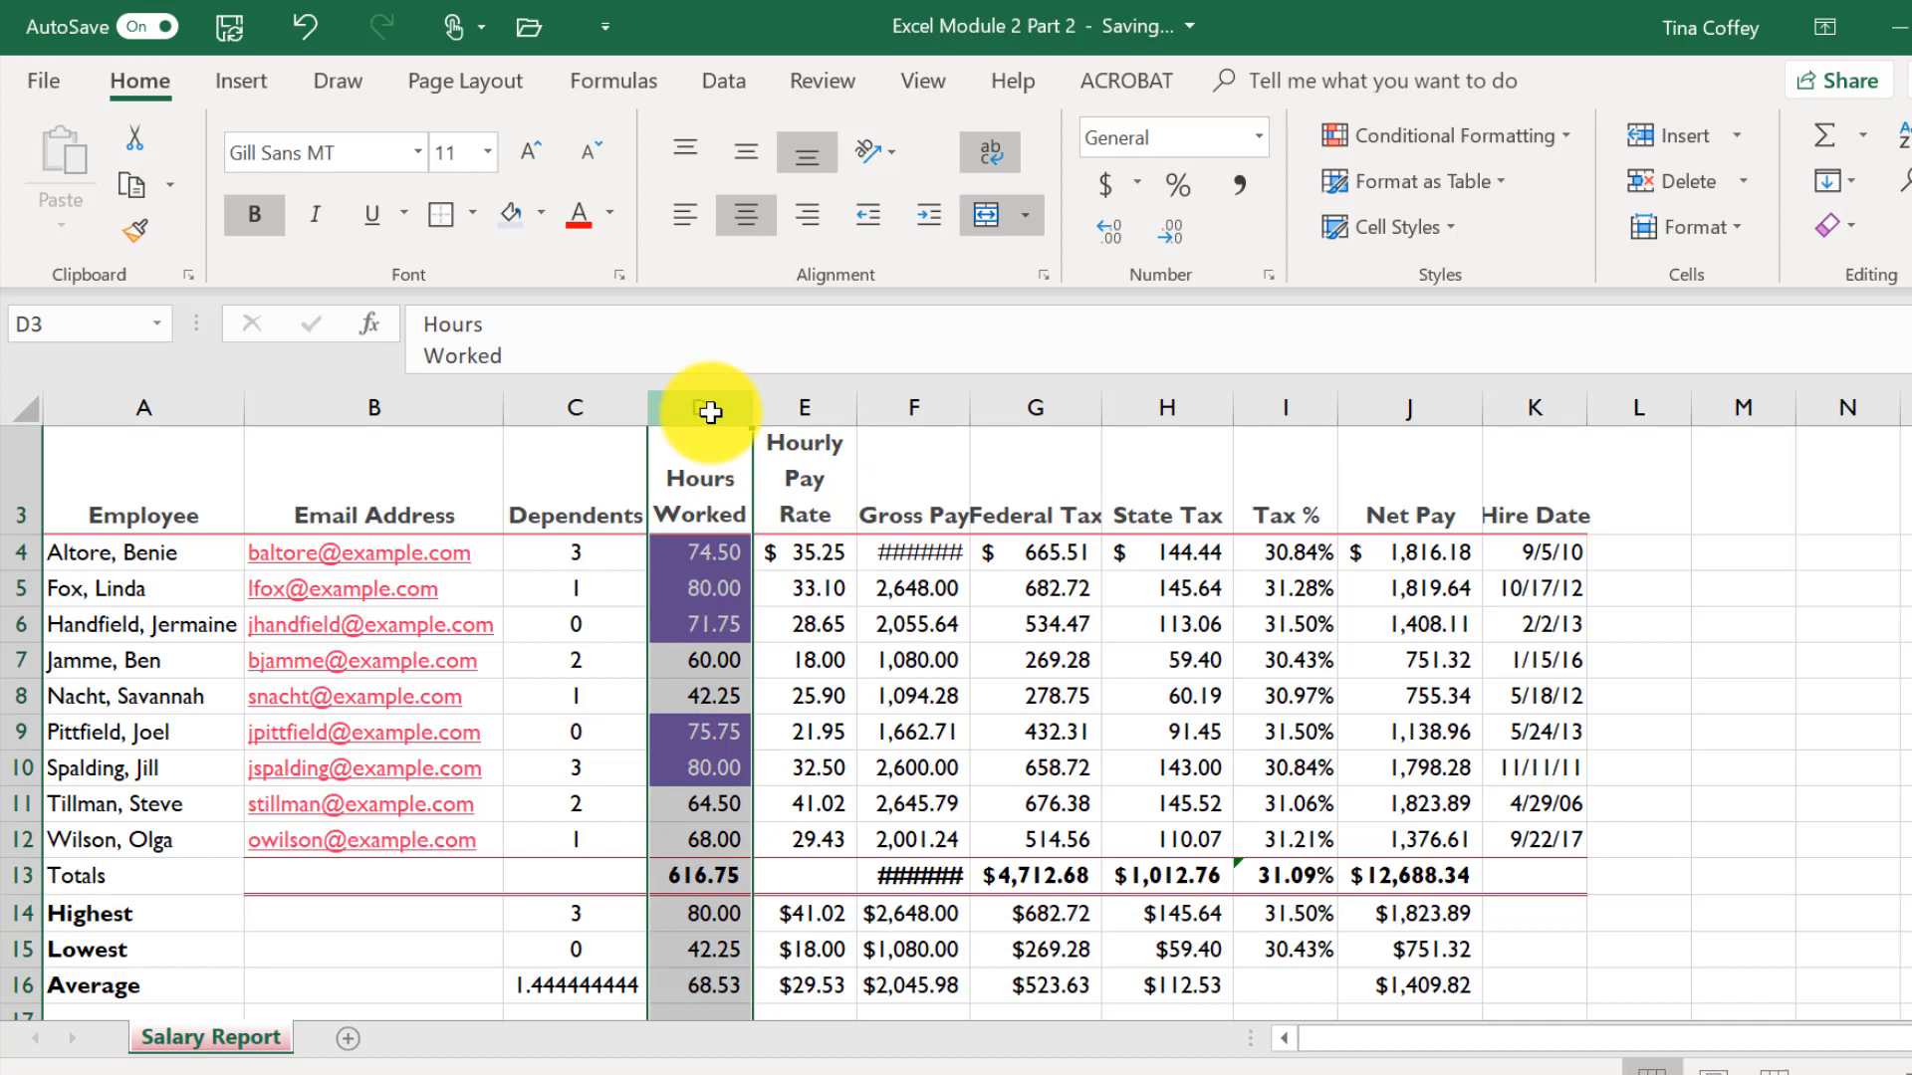
{"action": "left_click", "coordinate": [822, 398], "text": "ctrl"}
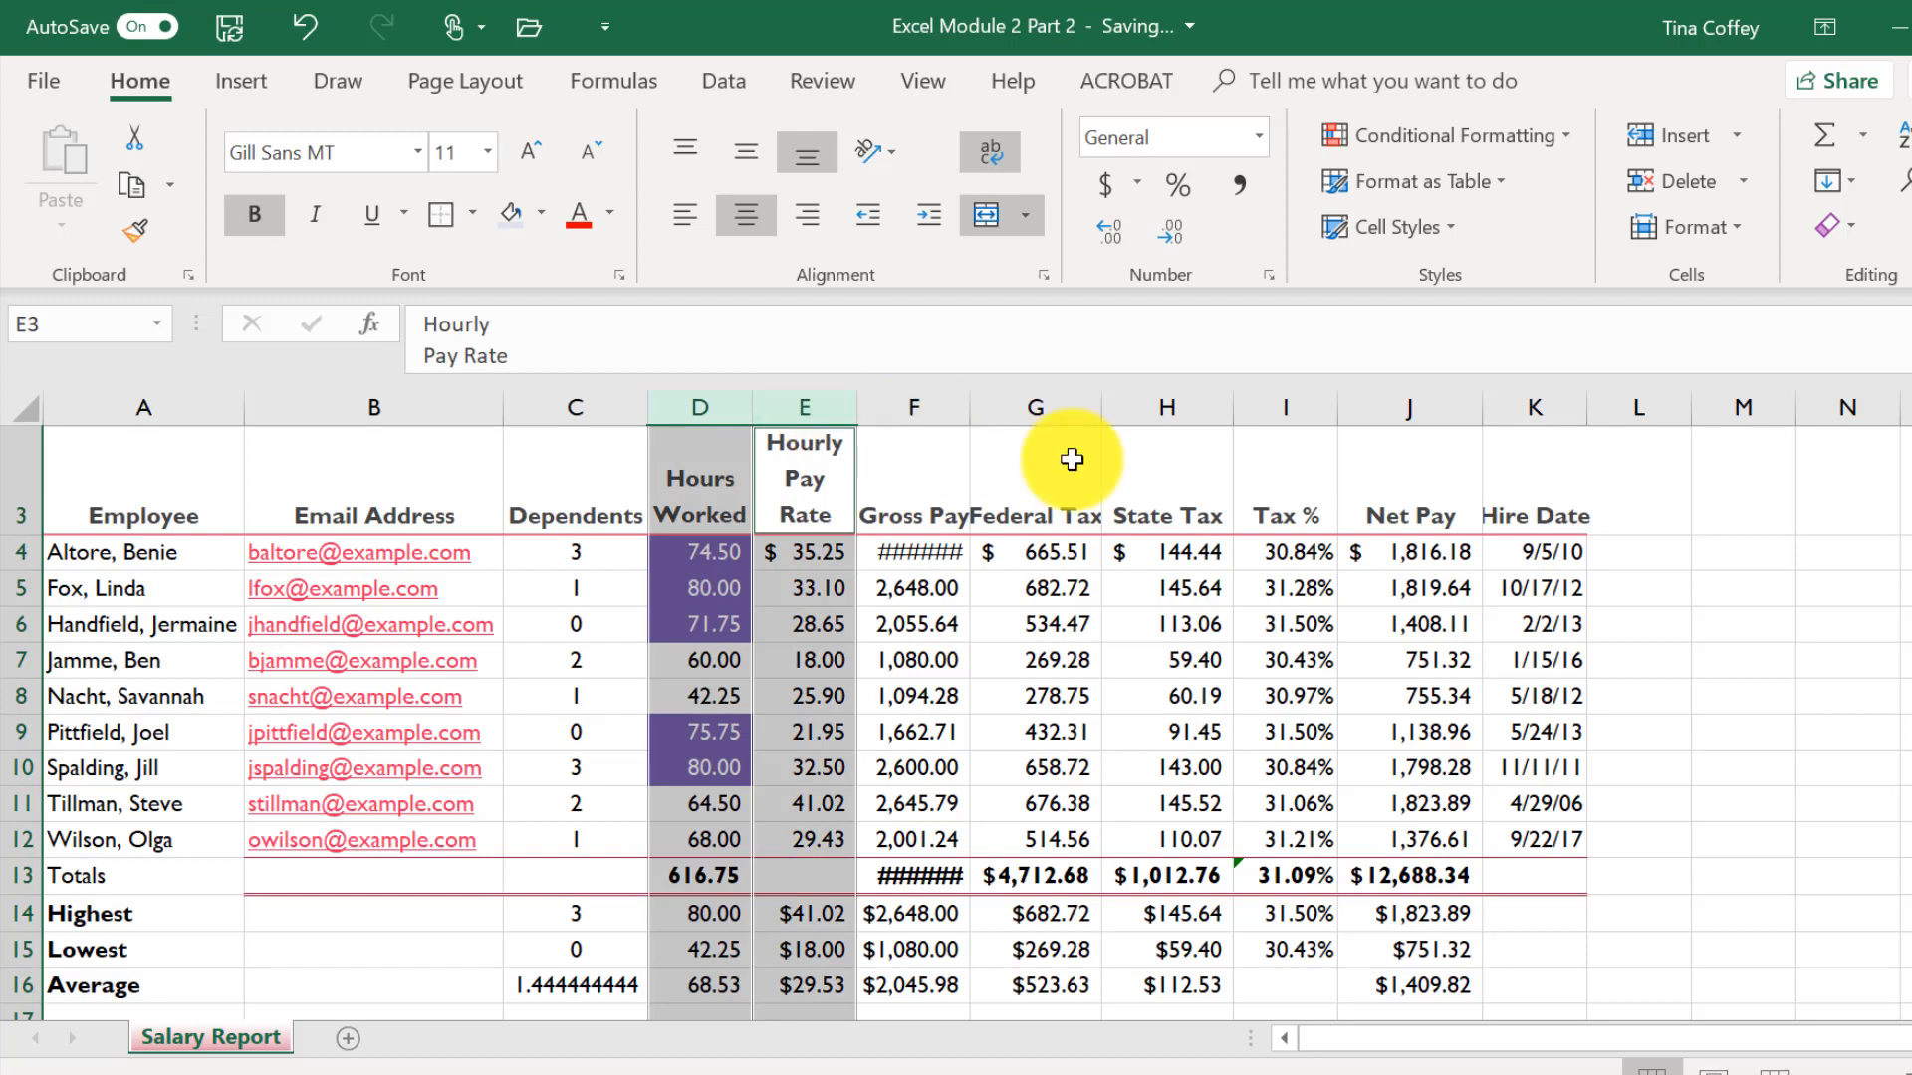
{"action": "left_click", "coordinate": [1286, 407], "text": "ctrl"}
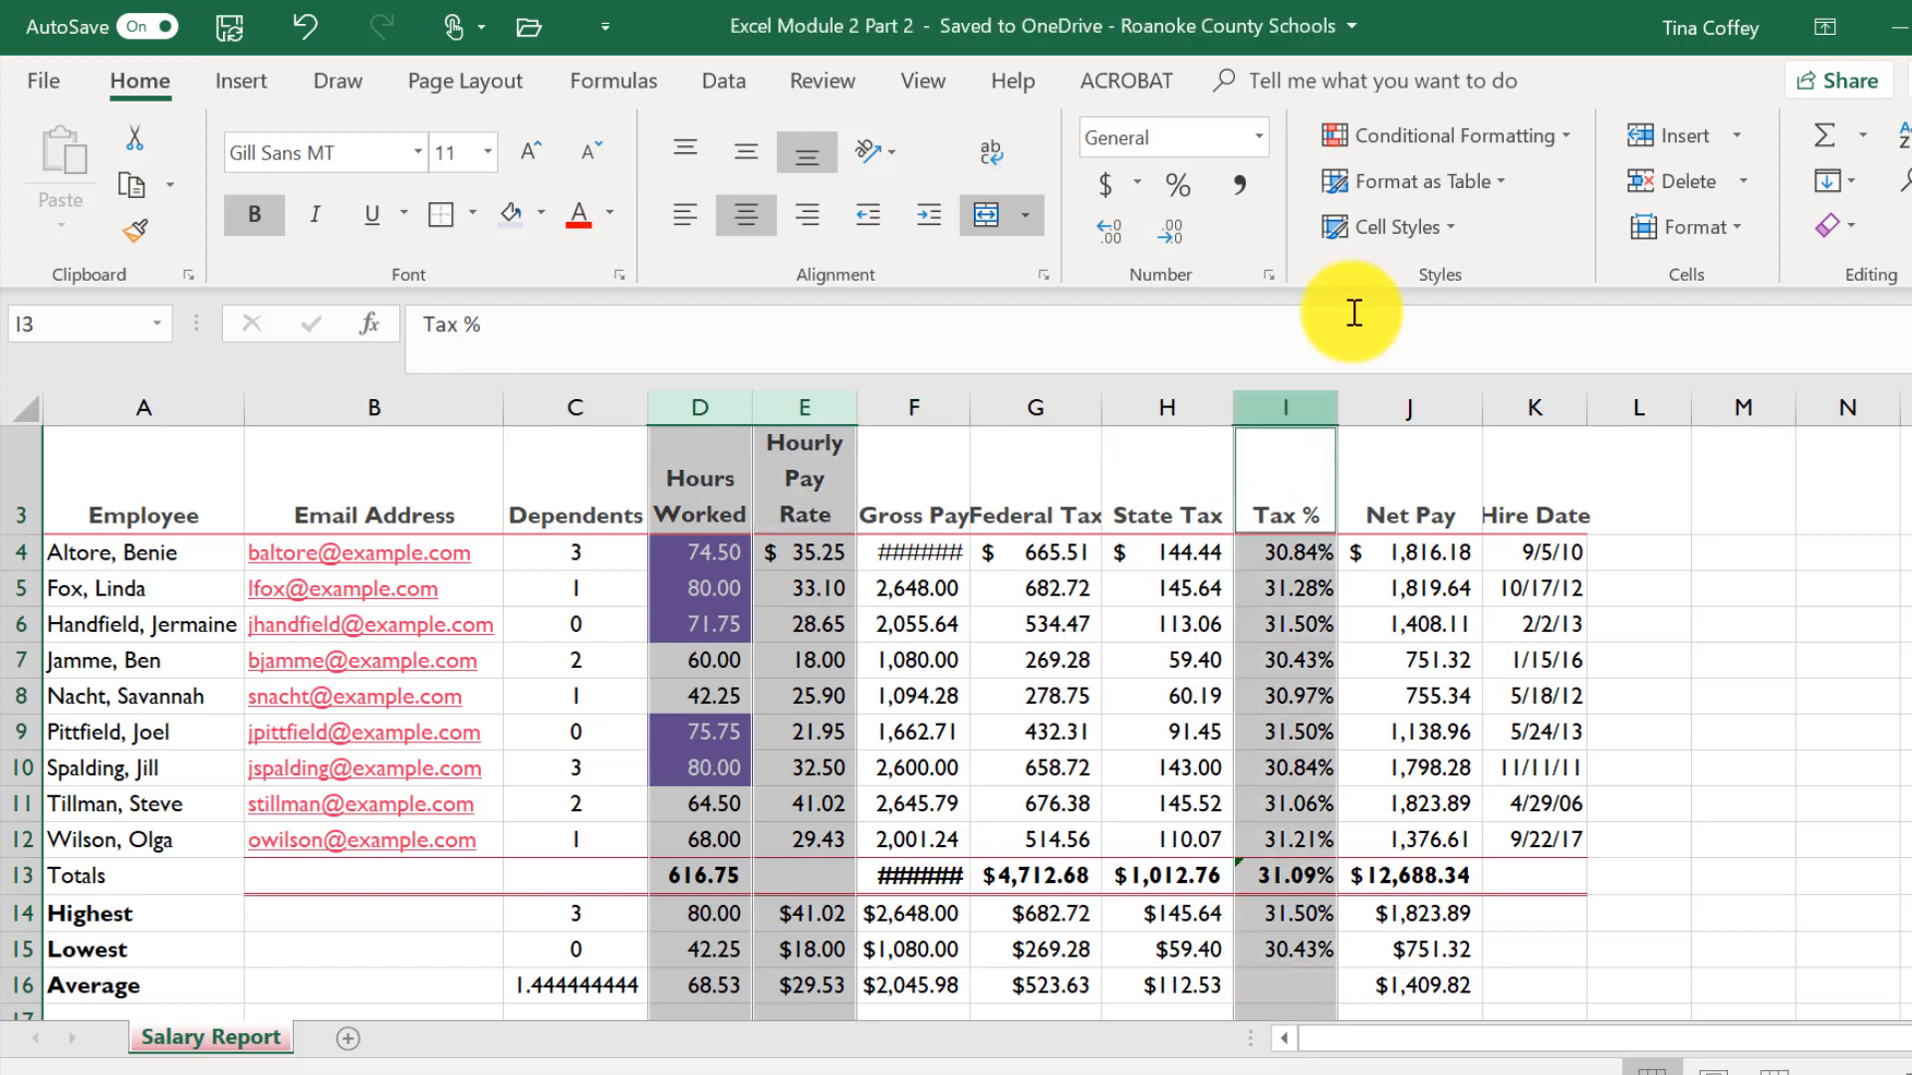
{"action": "right_click", "coordinate": [804, 404]}
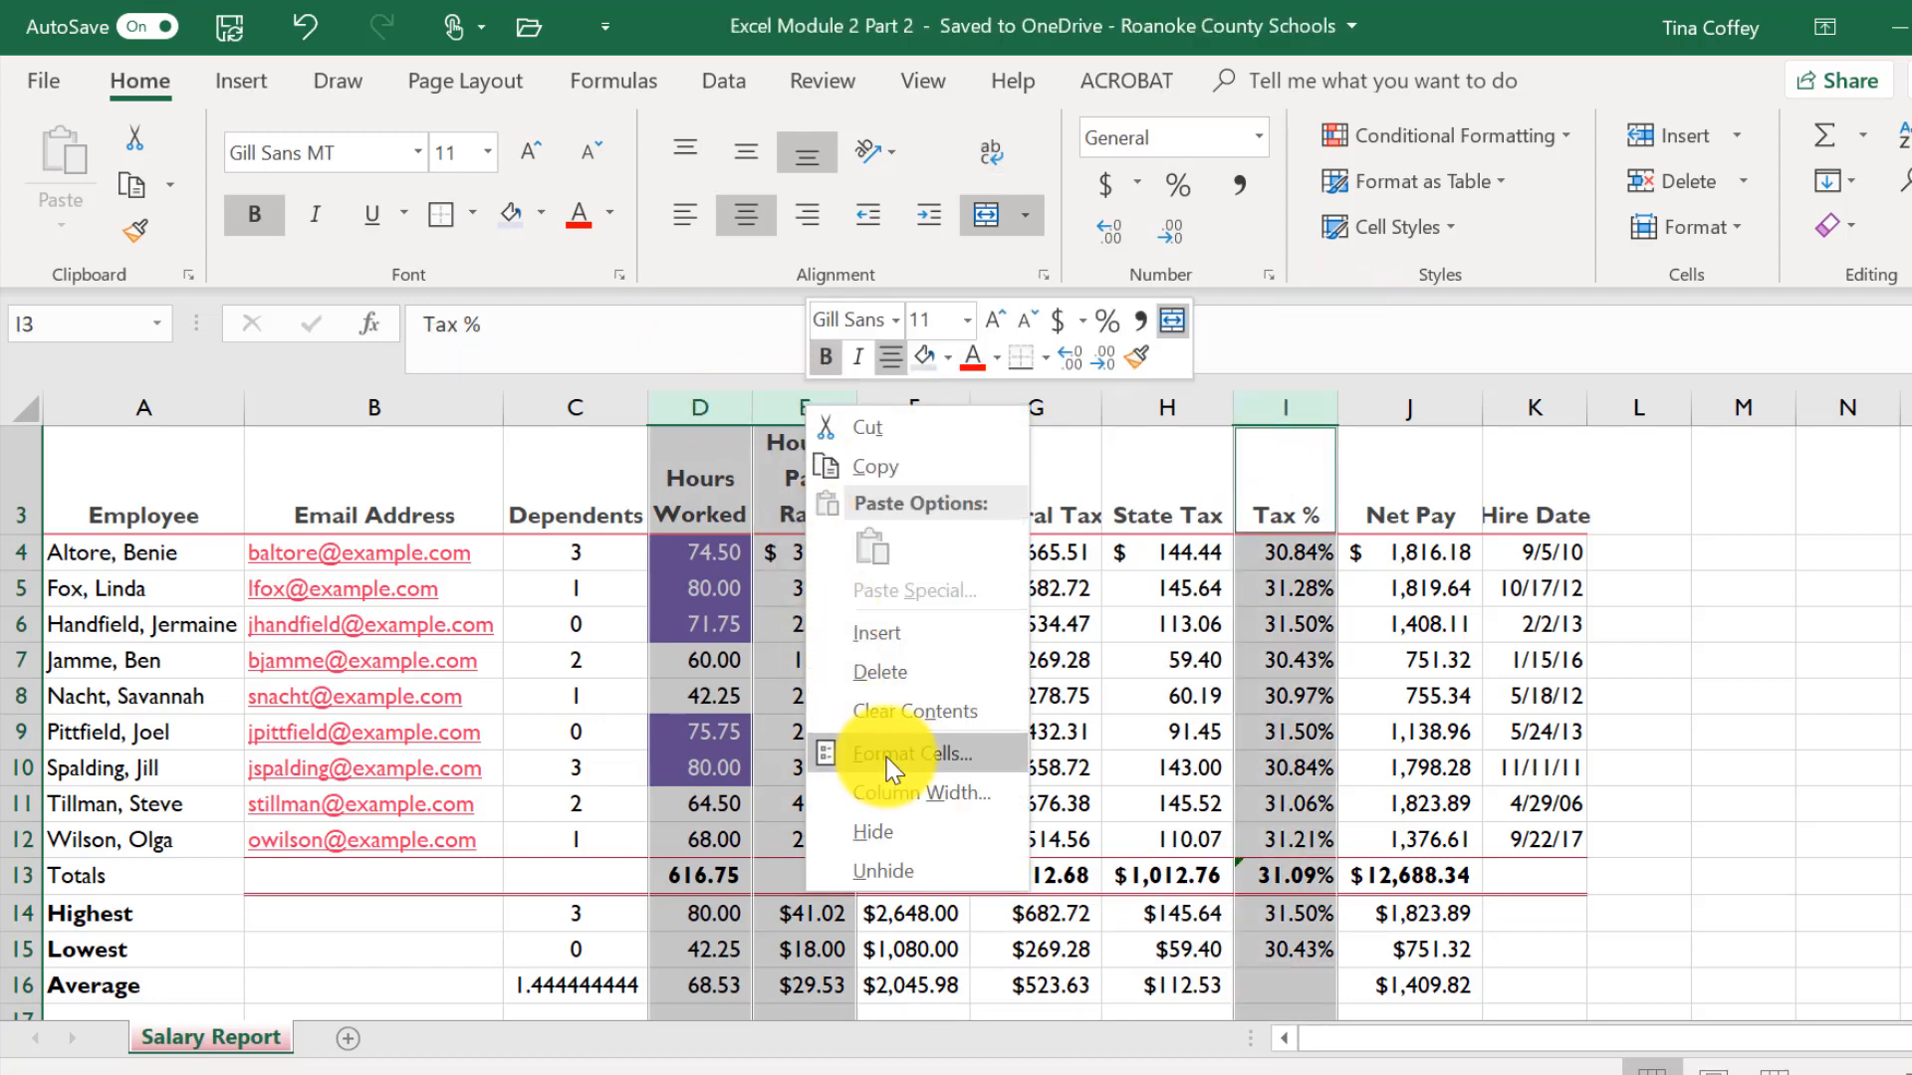
{"action": "left_click", "coordinate": [880, 756]}
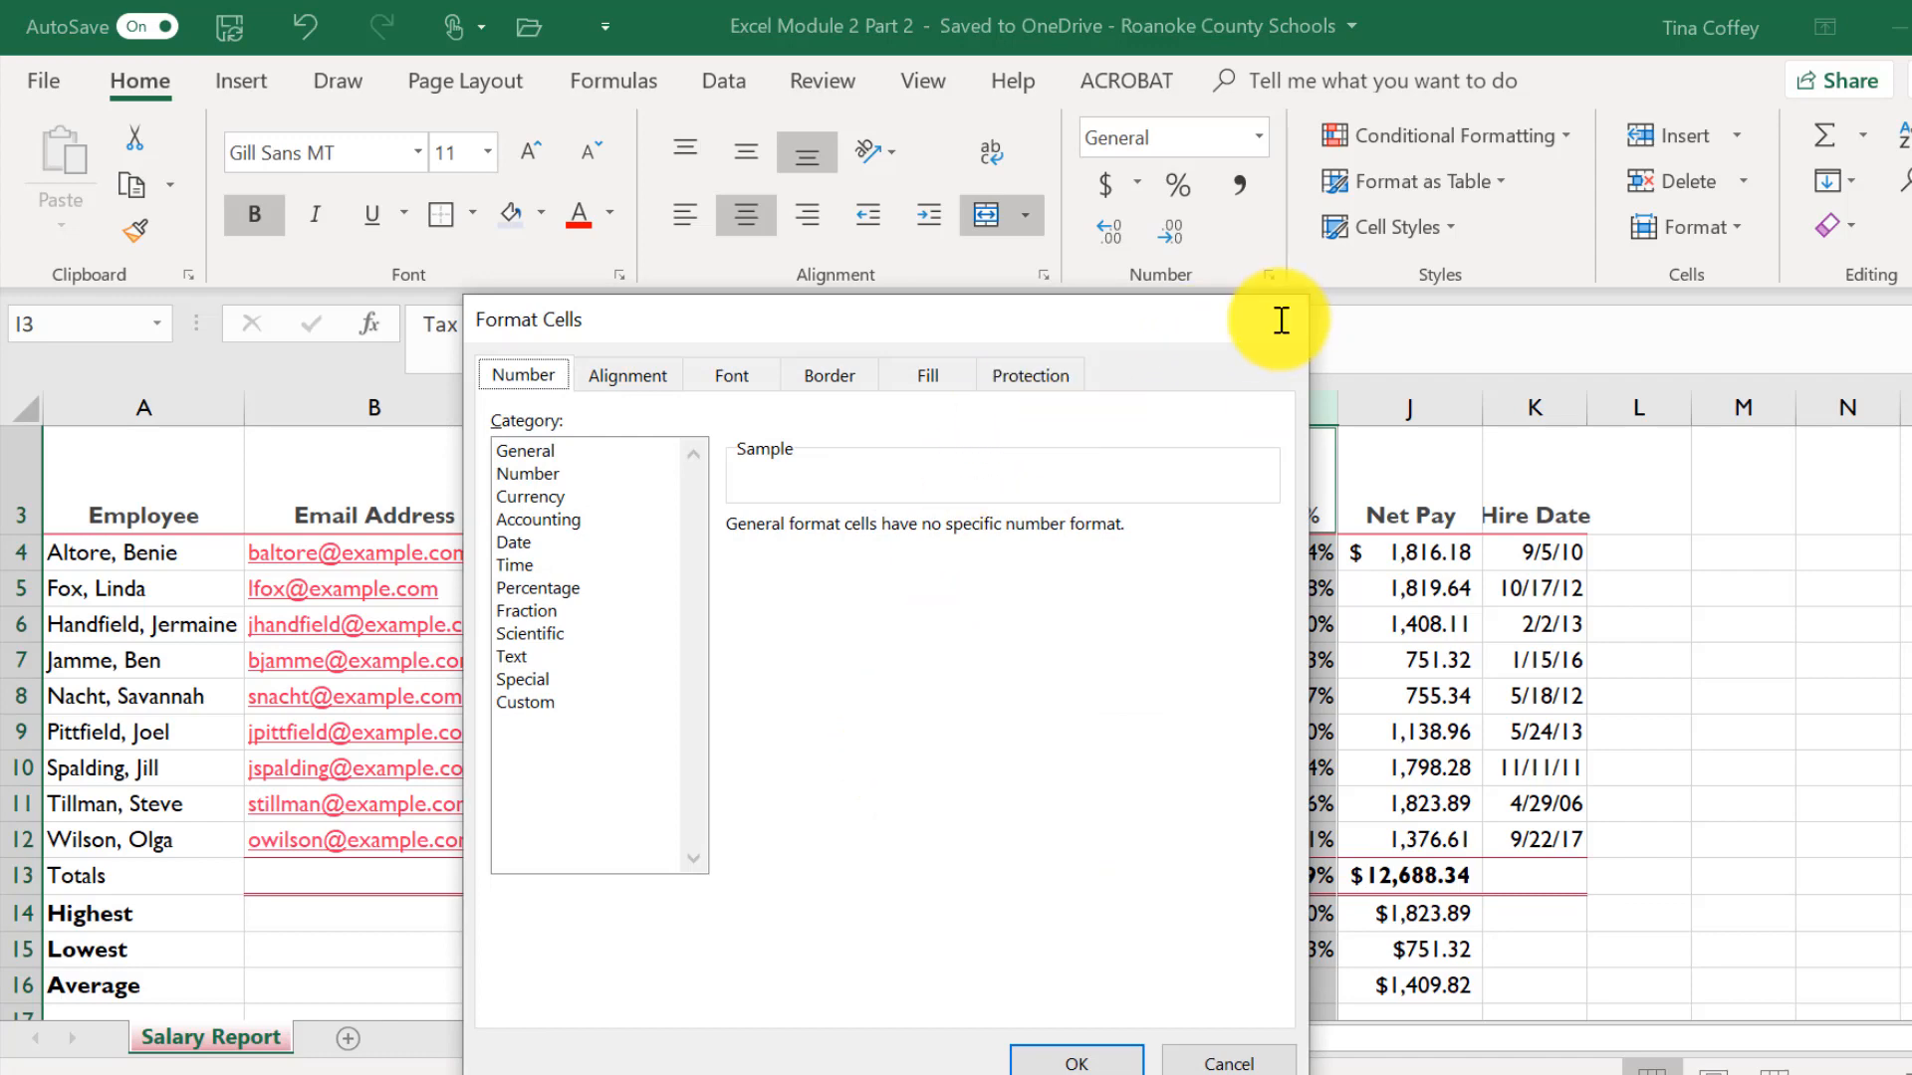
{"action": "left_click", "coordinate": [1271, 318]}
{"action": "right_click", "coordinate": [810, 414]}
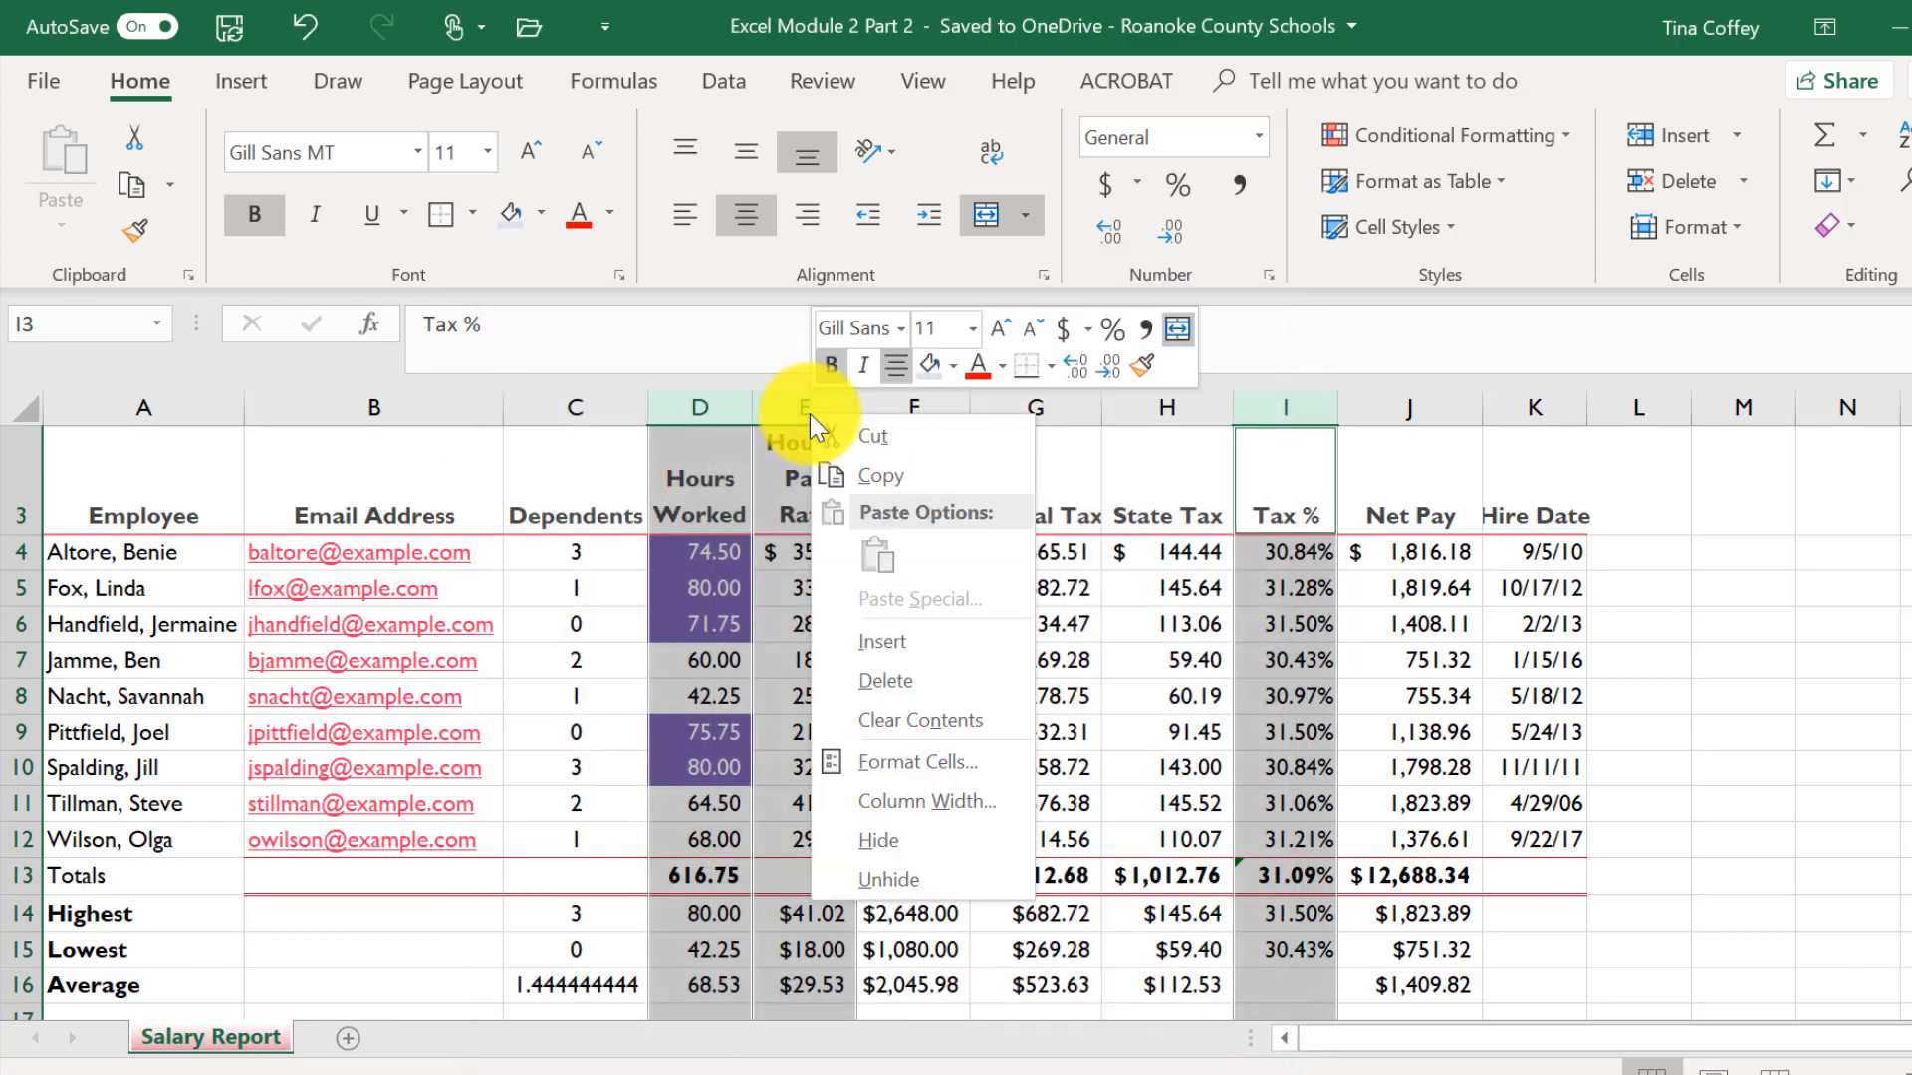
{"action": "left_click", "coordinate": [888, 802]}
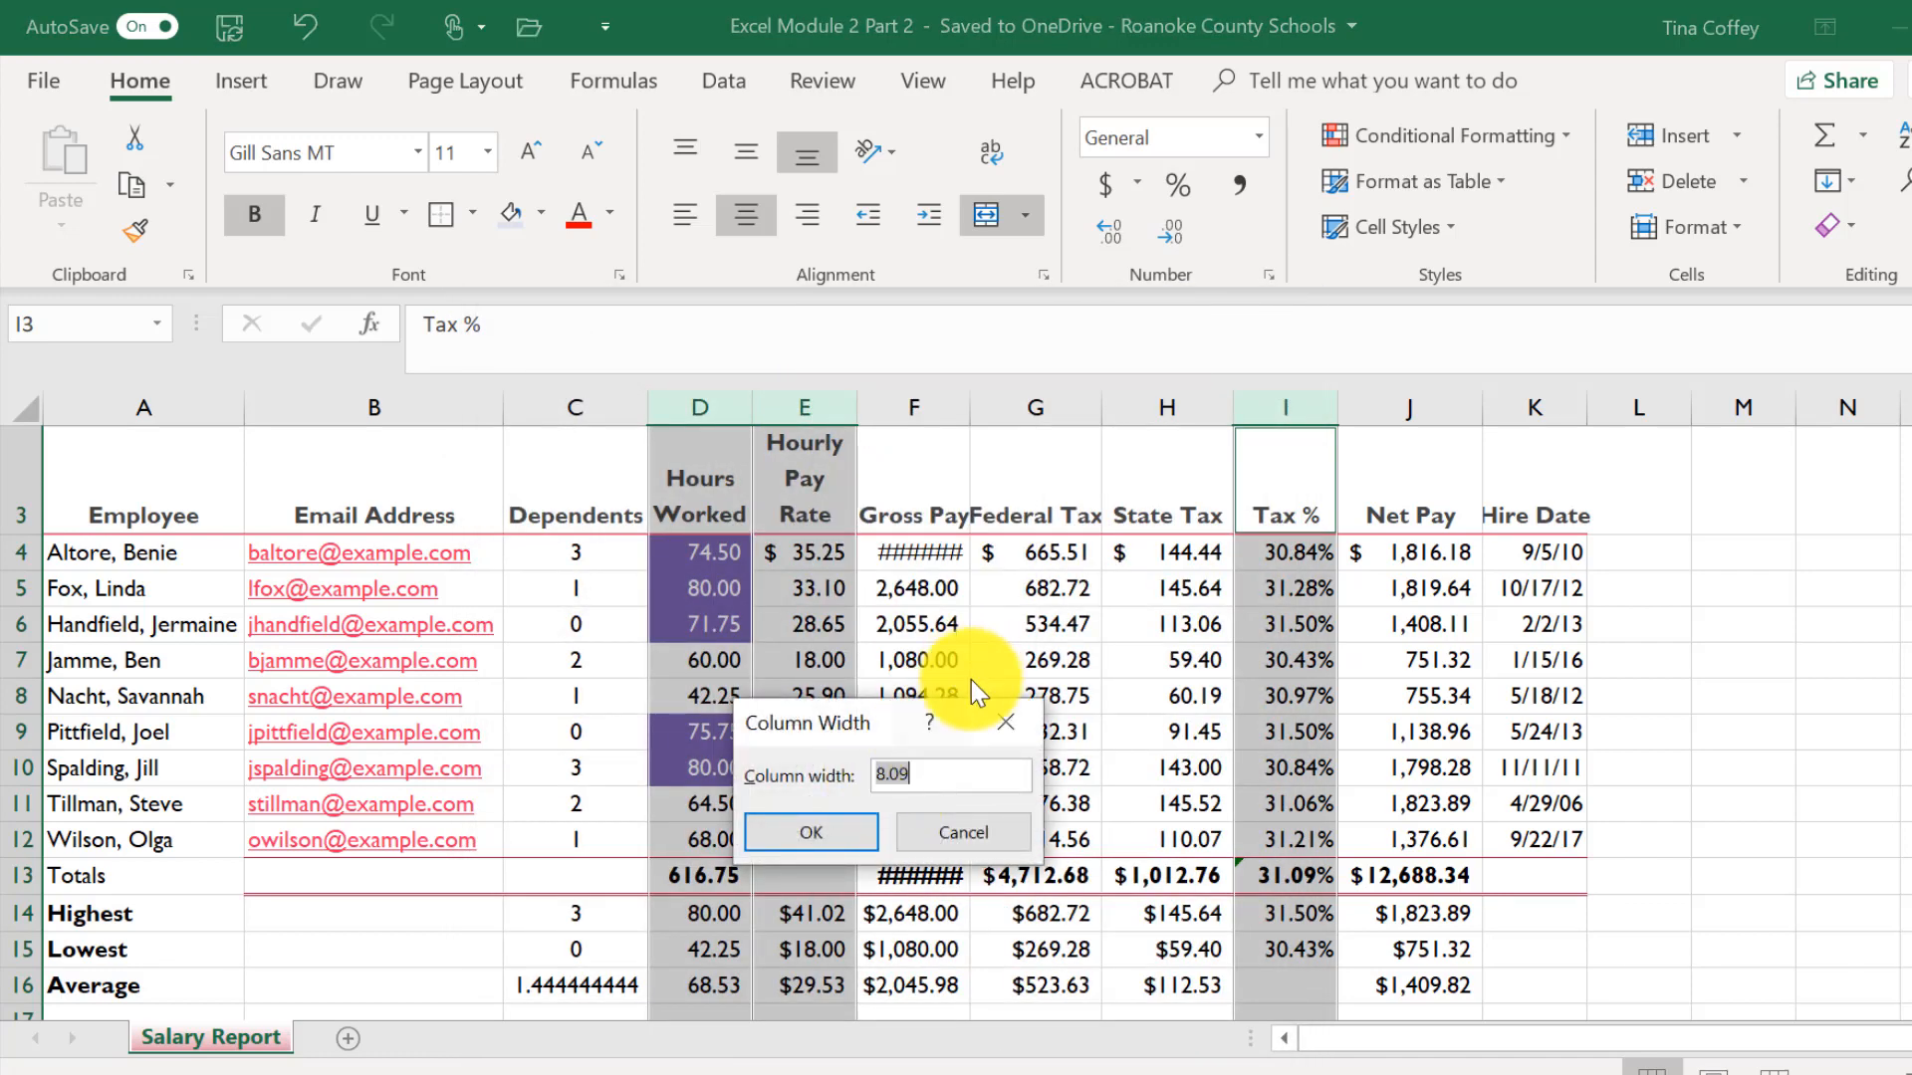
{"action": "type", "text": "10."}
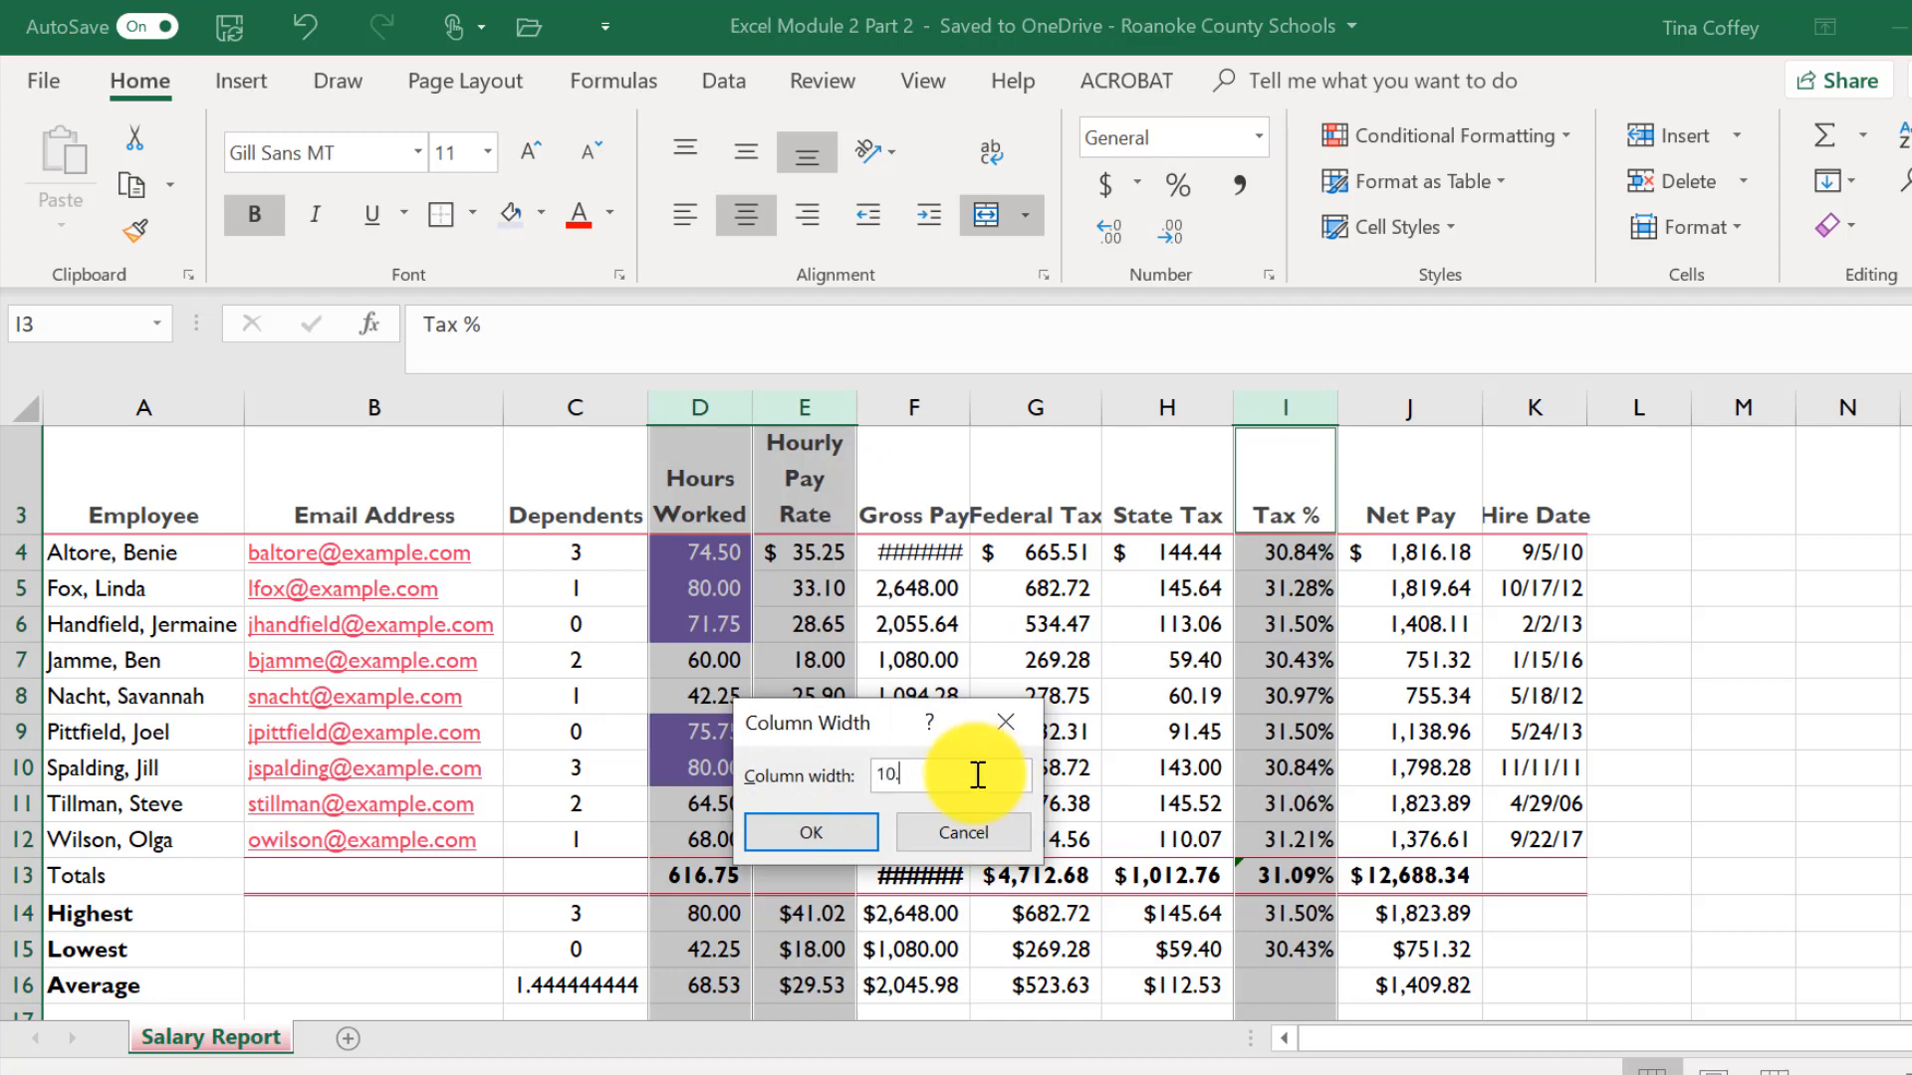
{"action": "type", "text": "57"}
{"action": "key", "text": "Return"}
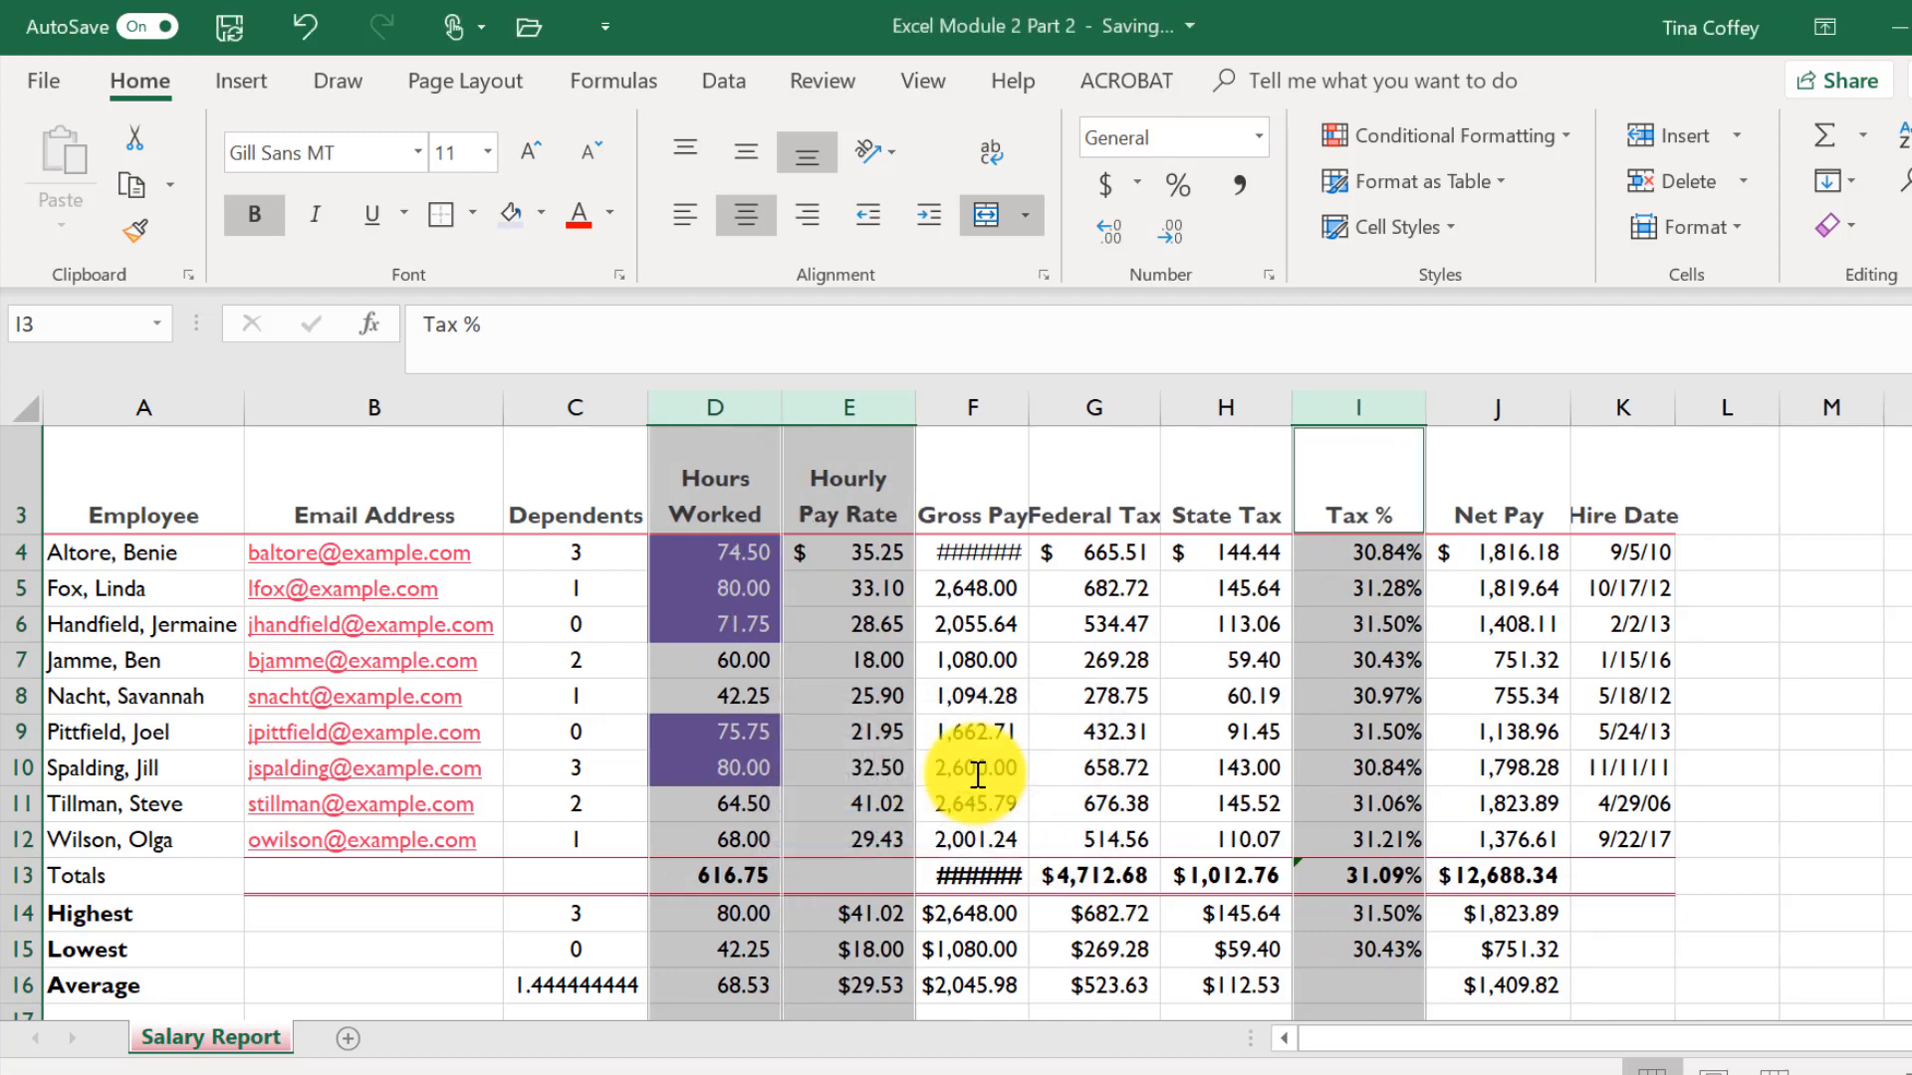
- Set the width of the Gross Pay column F and Hire Date column K to 11.13
{"action": "left_click", "coordinate": [972, 409]}
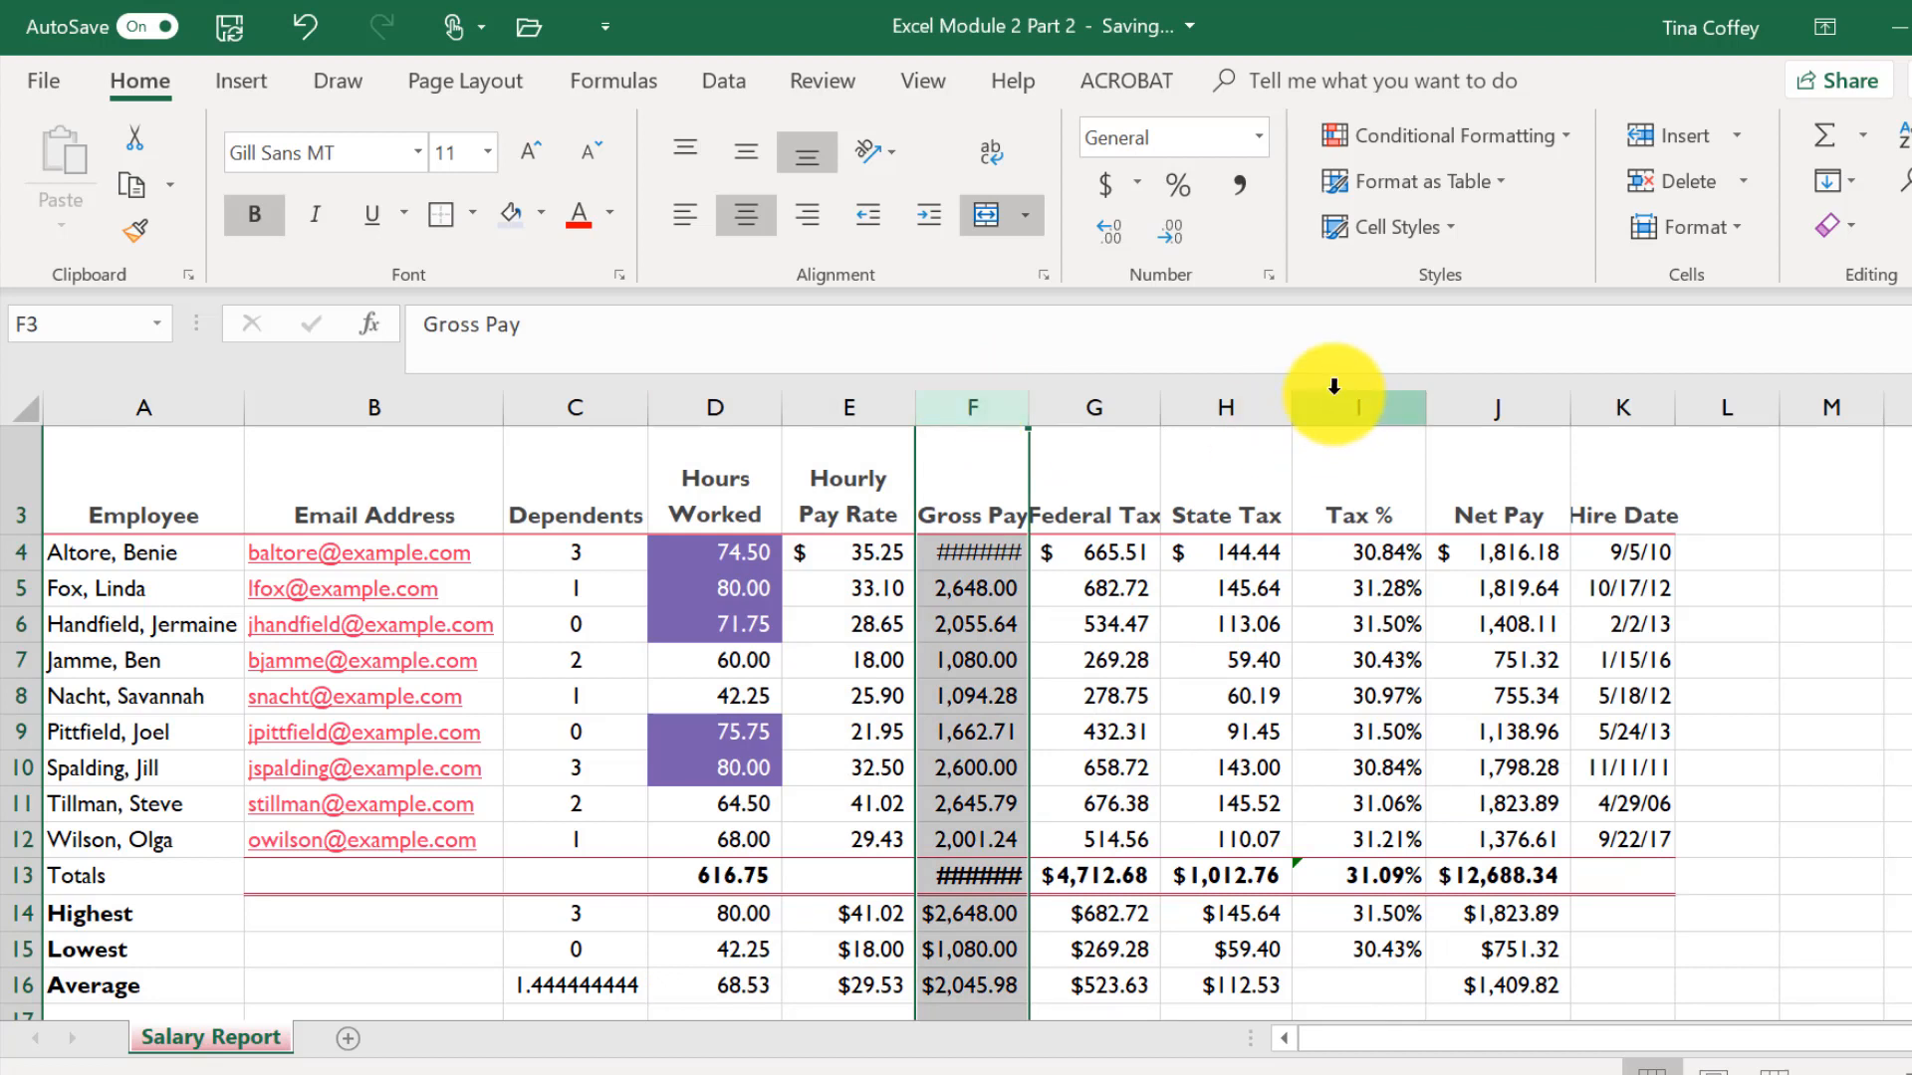
{"action": "left_click", "coordinate": [1622, 403], "text": "ctrl"}
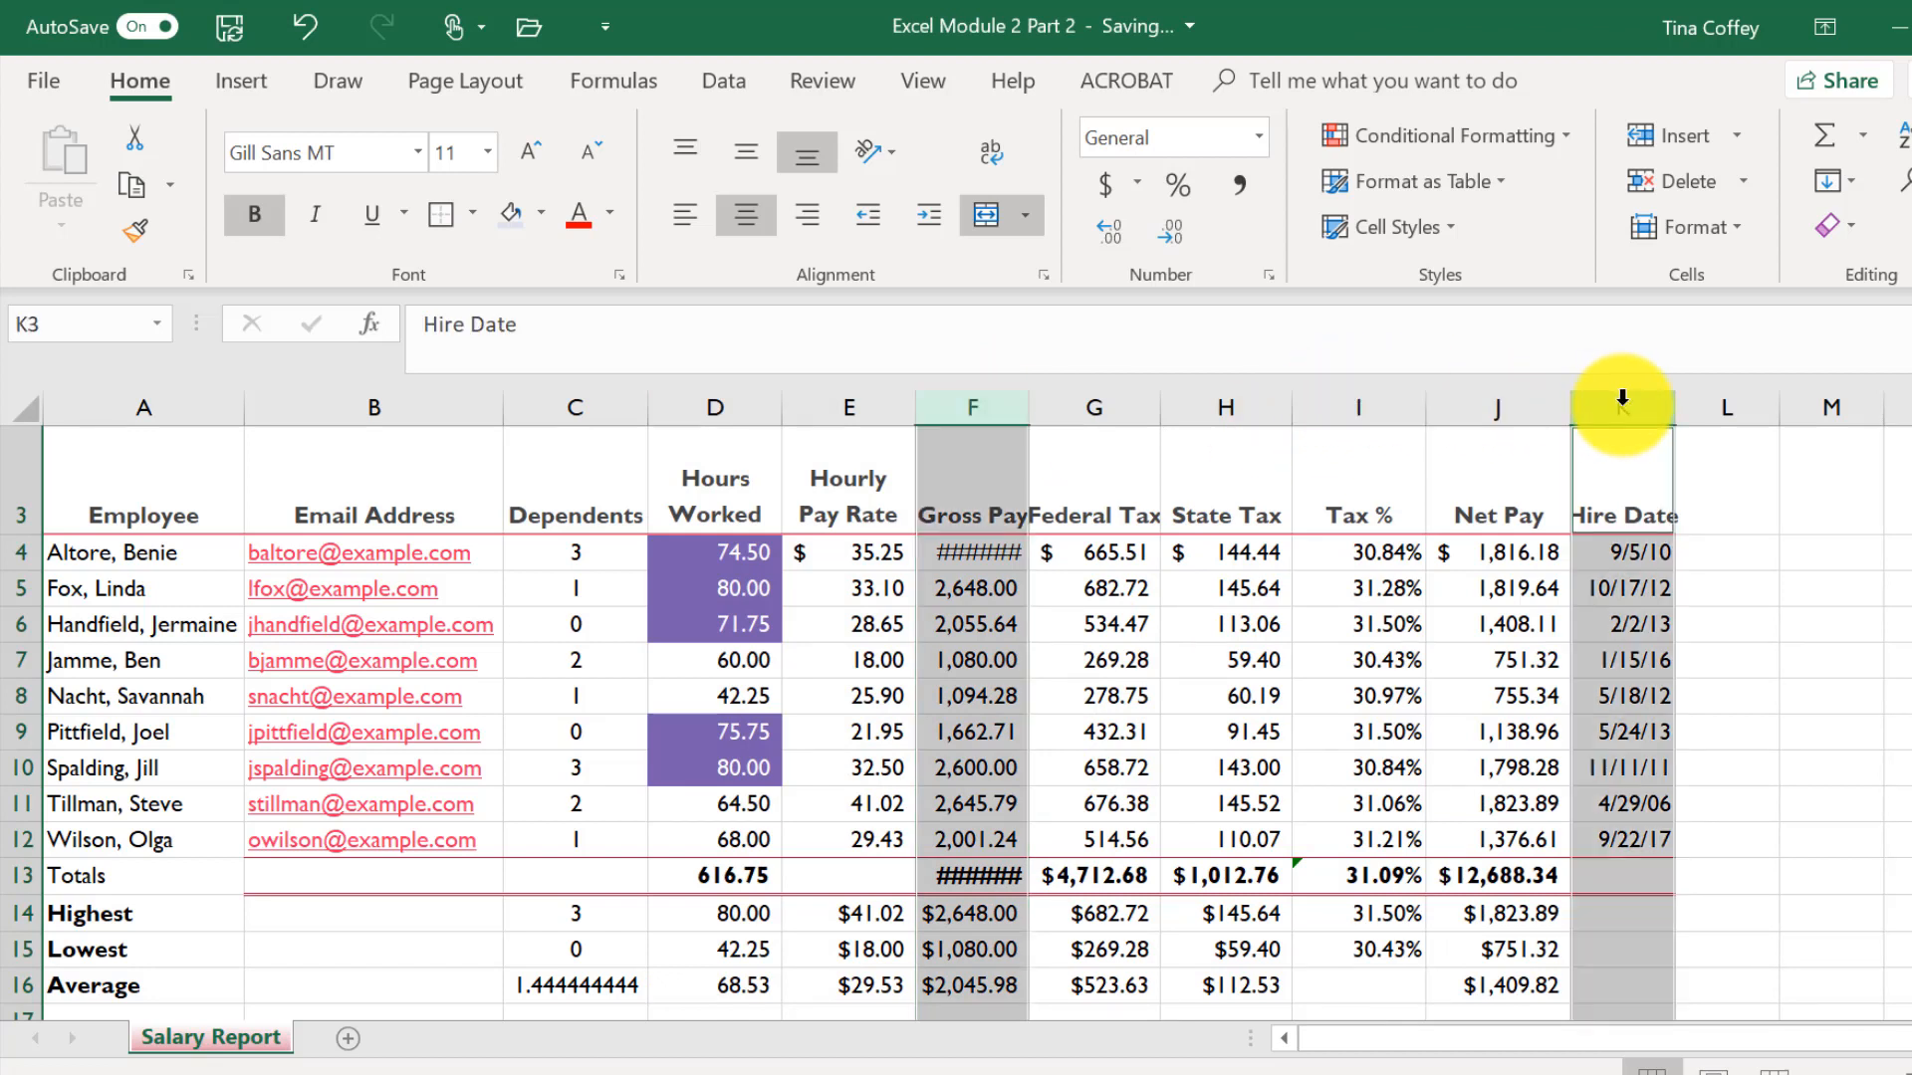
{"action": "right_click", "coordinate": [1623, 401]}
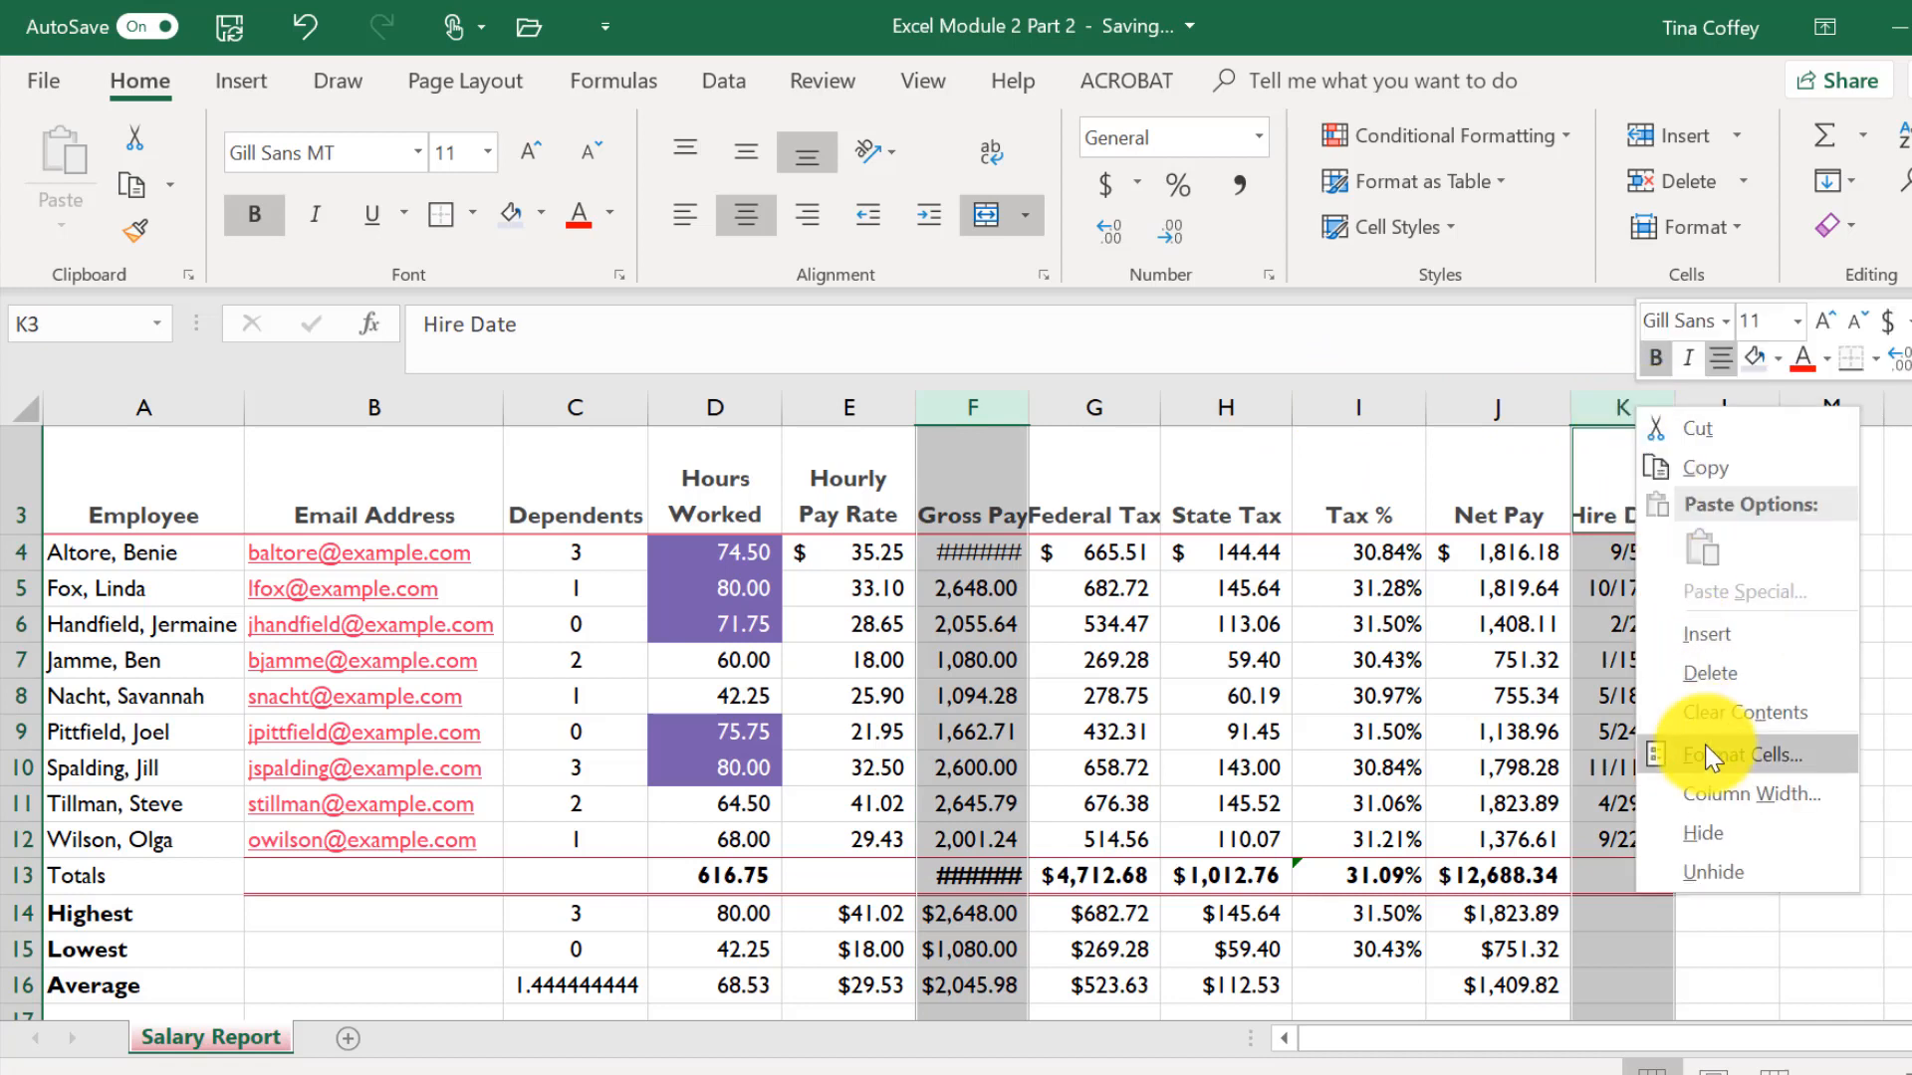
{"action": "left_click", "coordinate": [1714, 791]}
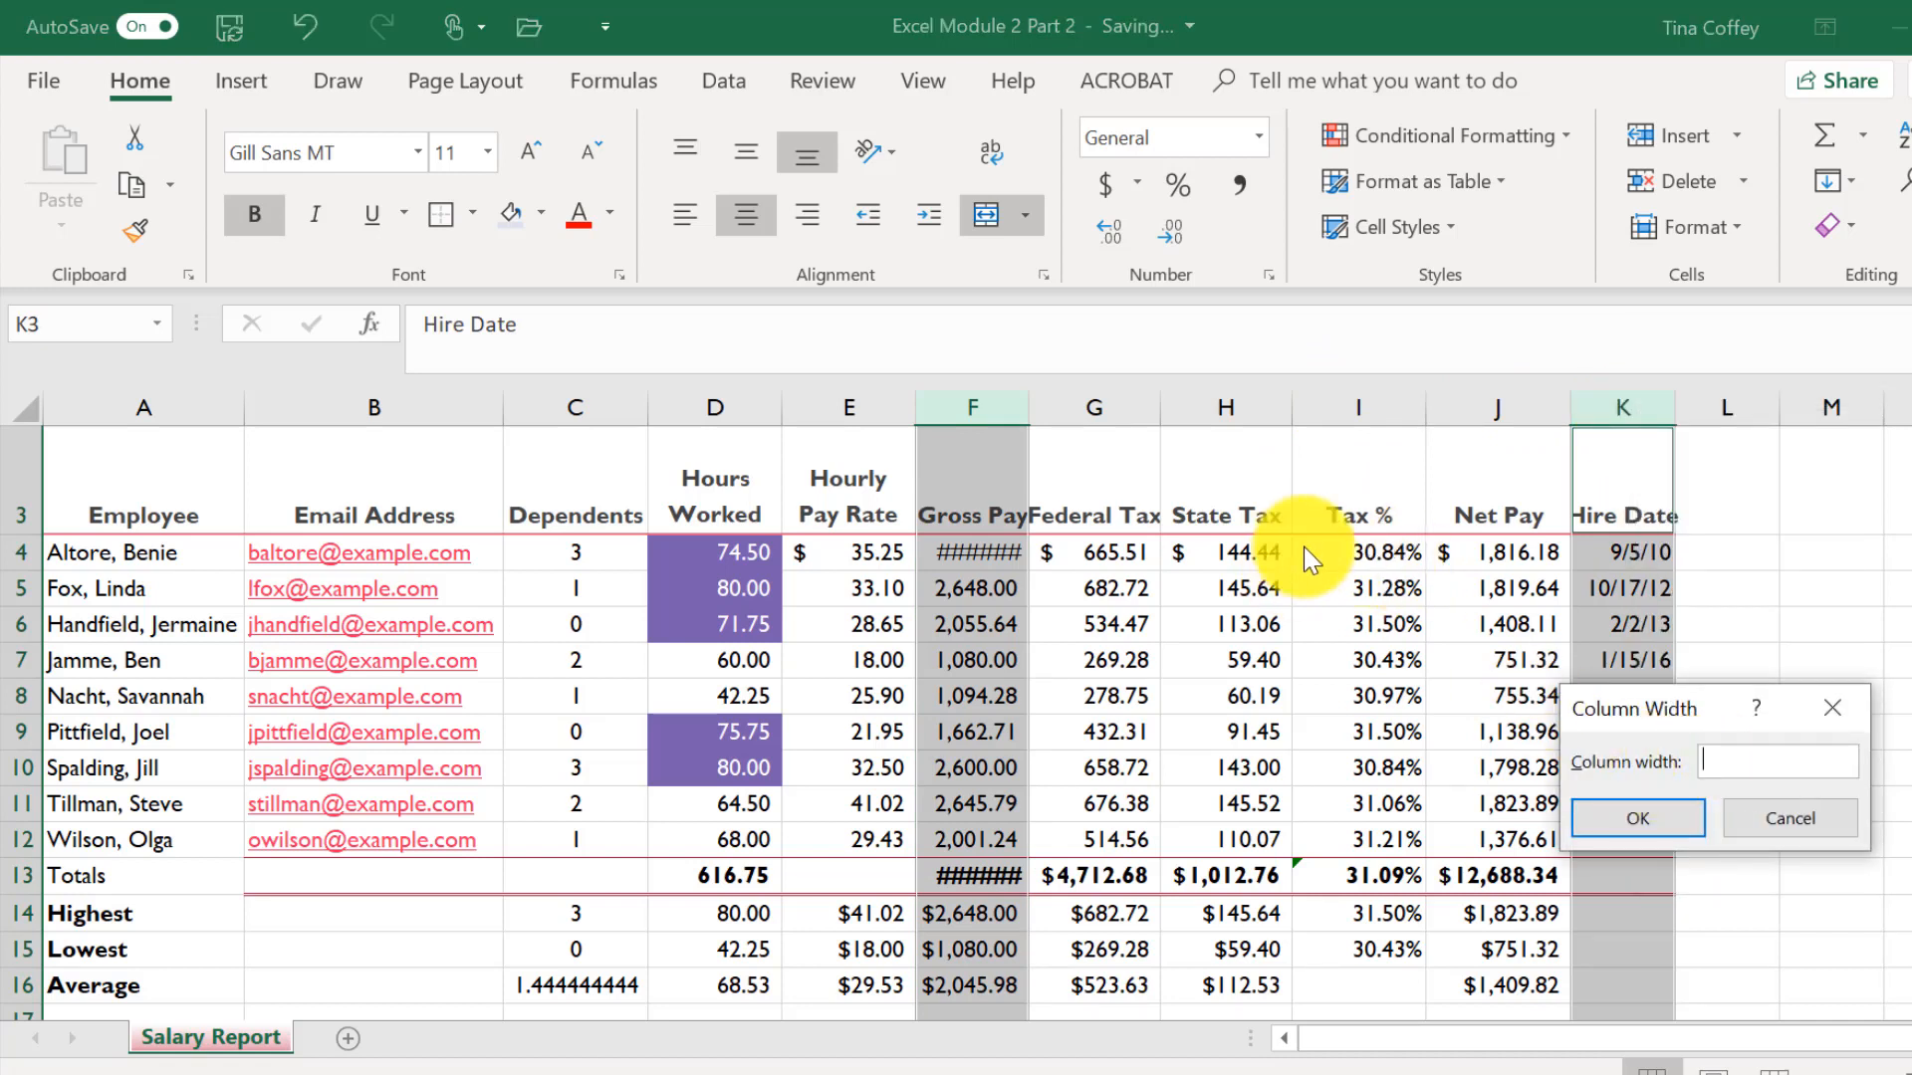
{"action": "type", "text": "11"}
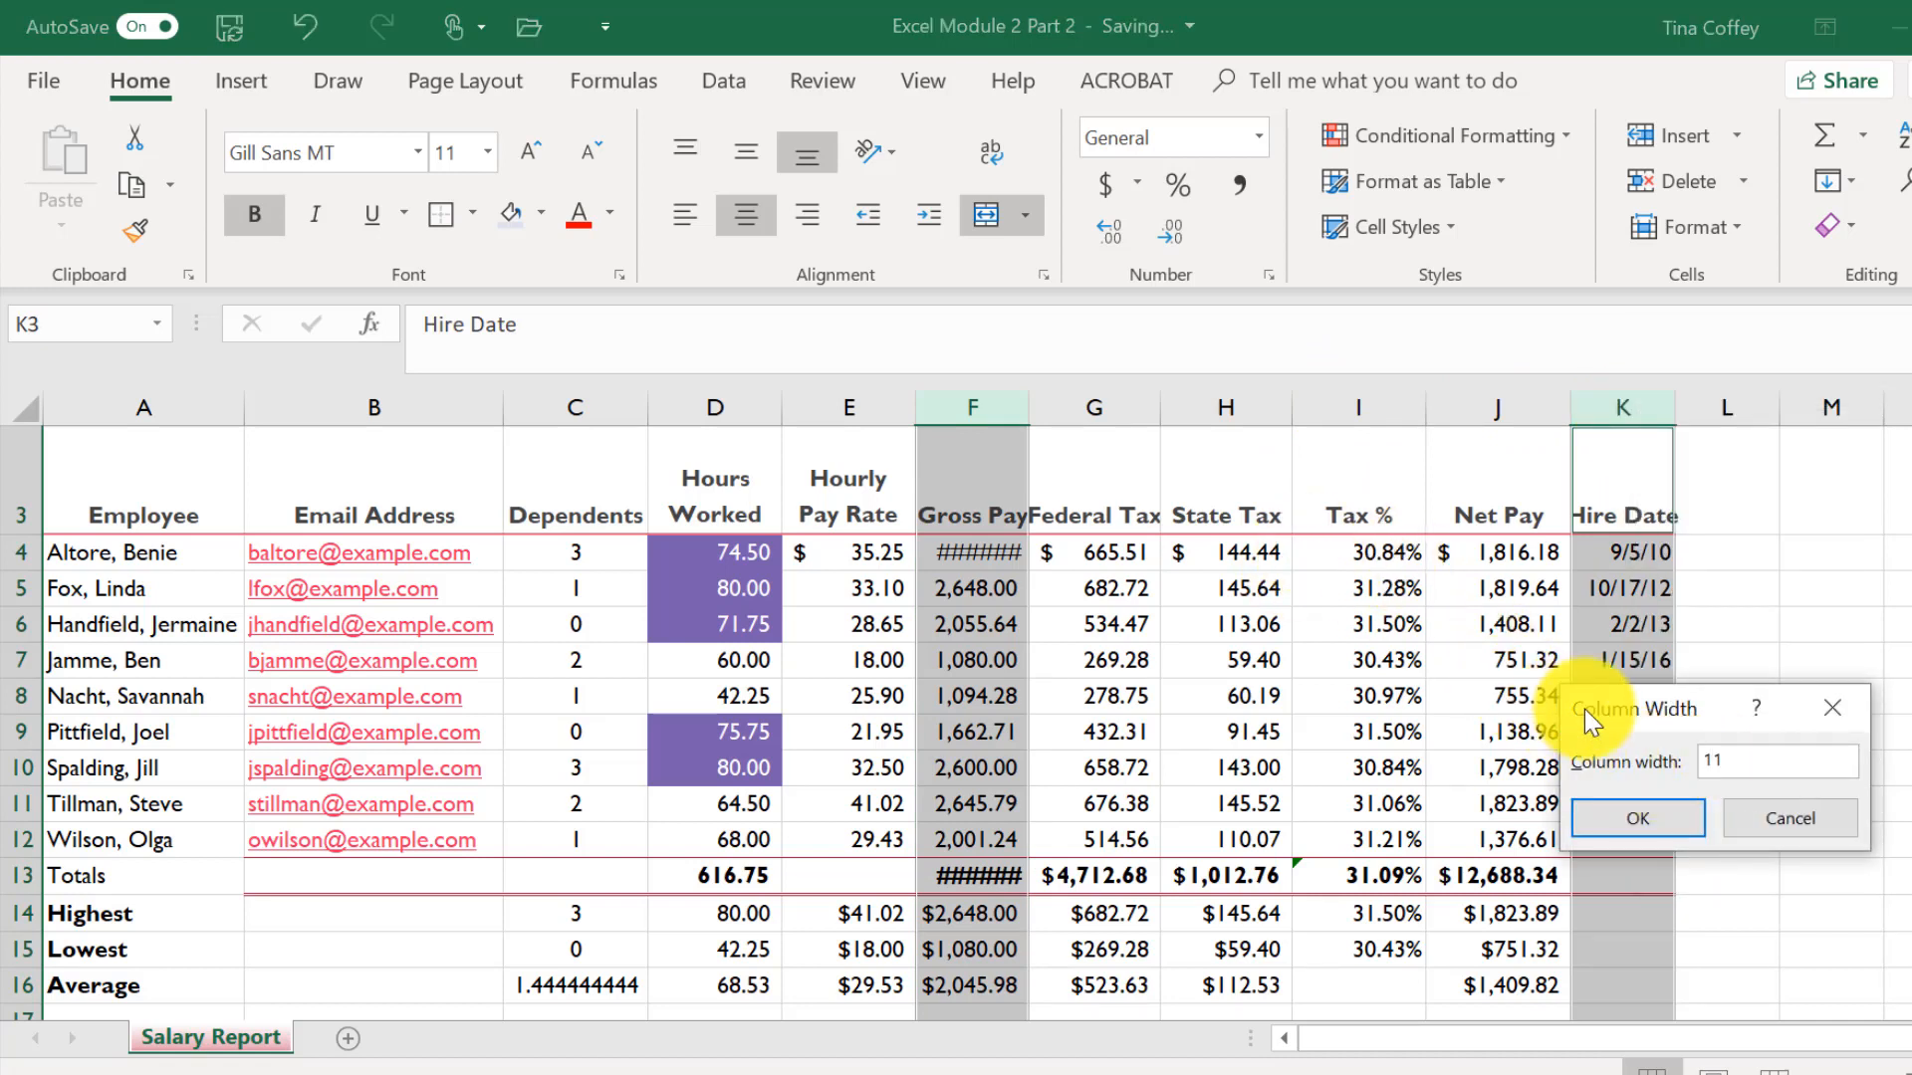
{"action": "type", "text": ".13"}
{"action": "key", "text": "Return"}
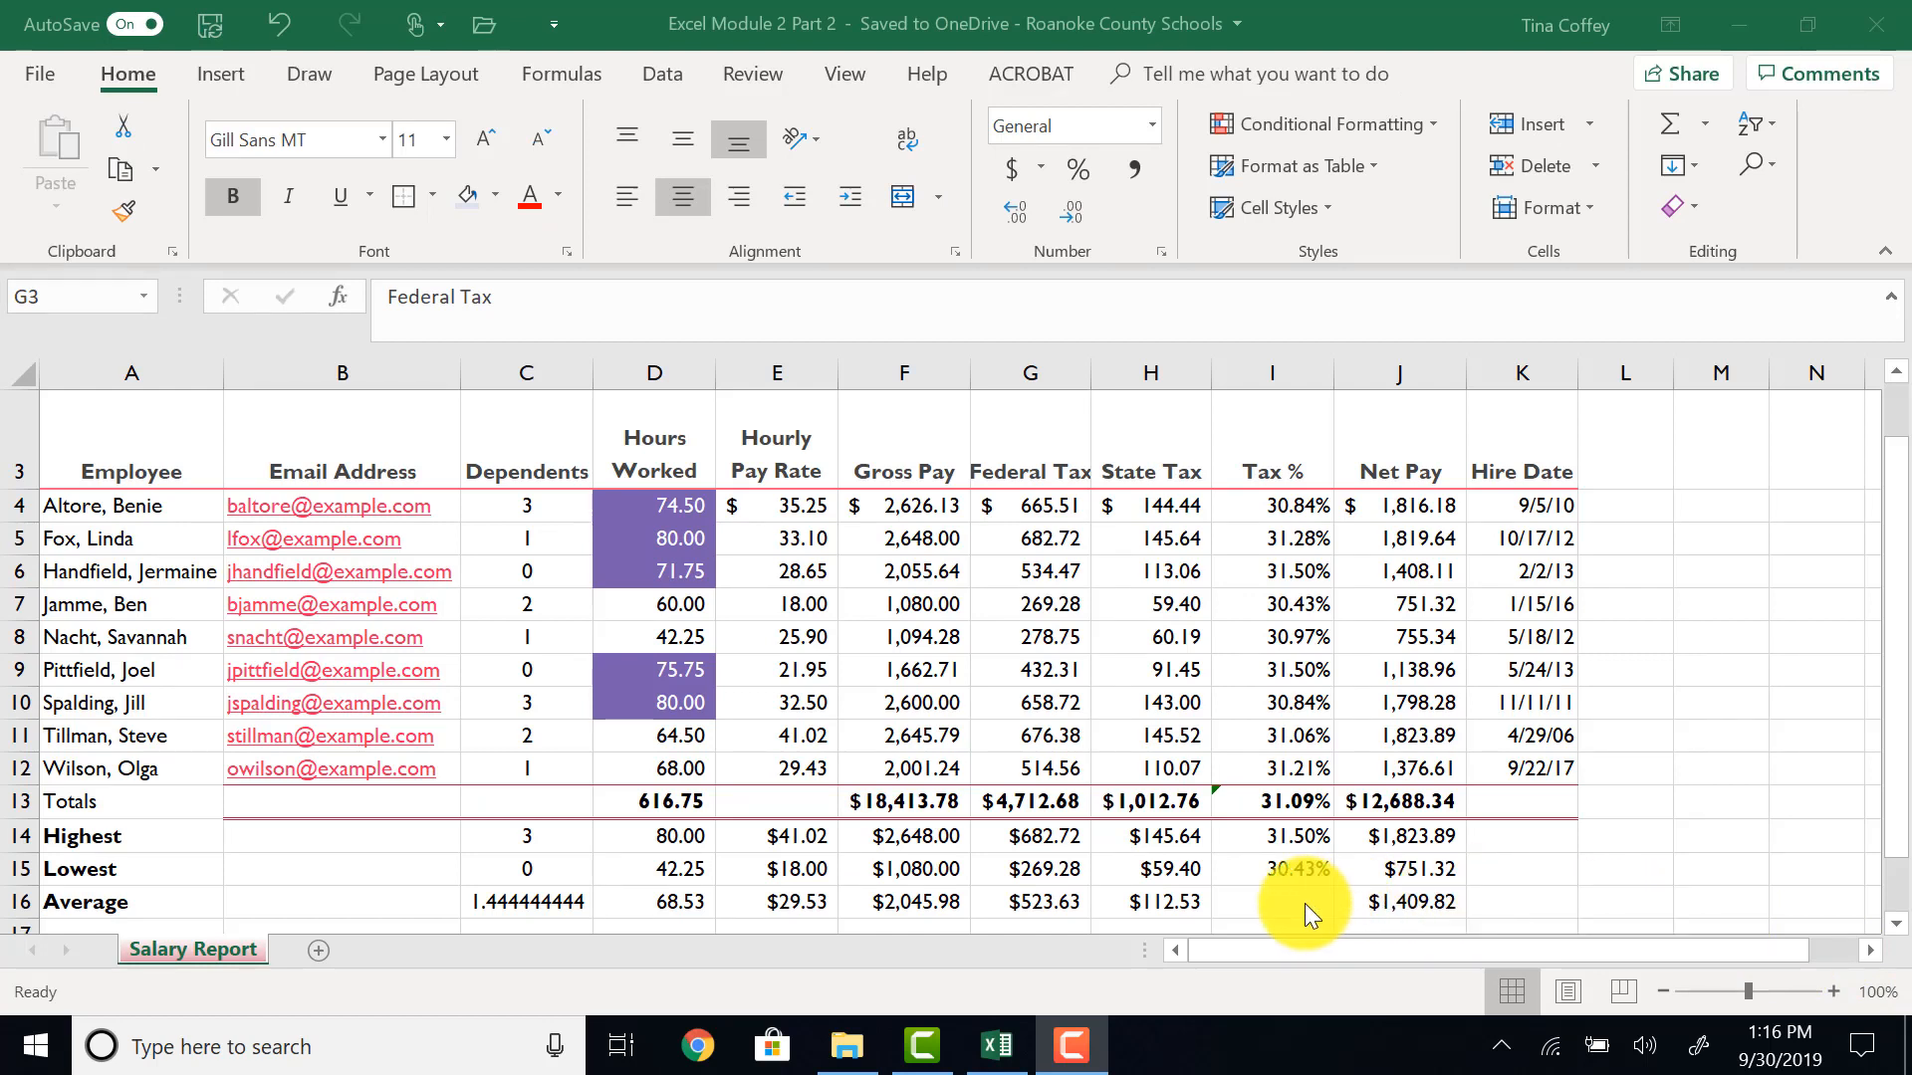
- Reduce the height of header row 3 and adjust its exact row height
{"action": "left_click", "coordinate": [22, 489]}
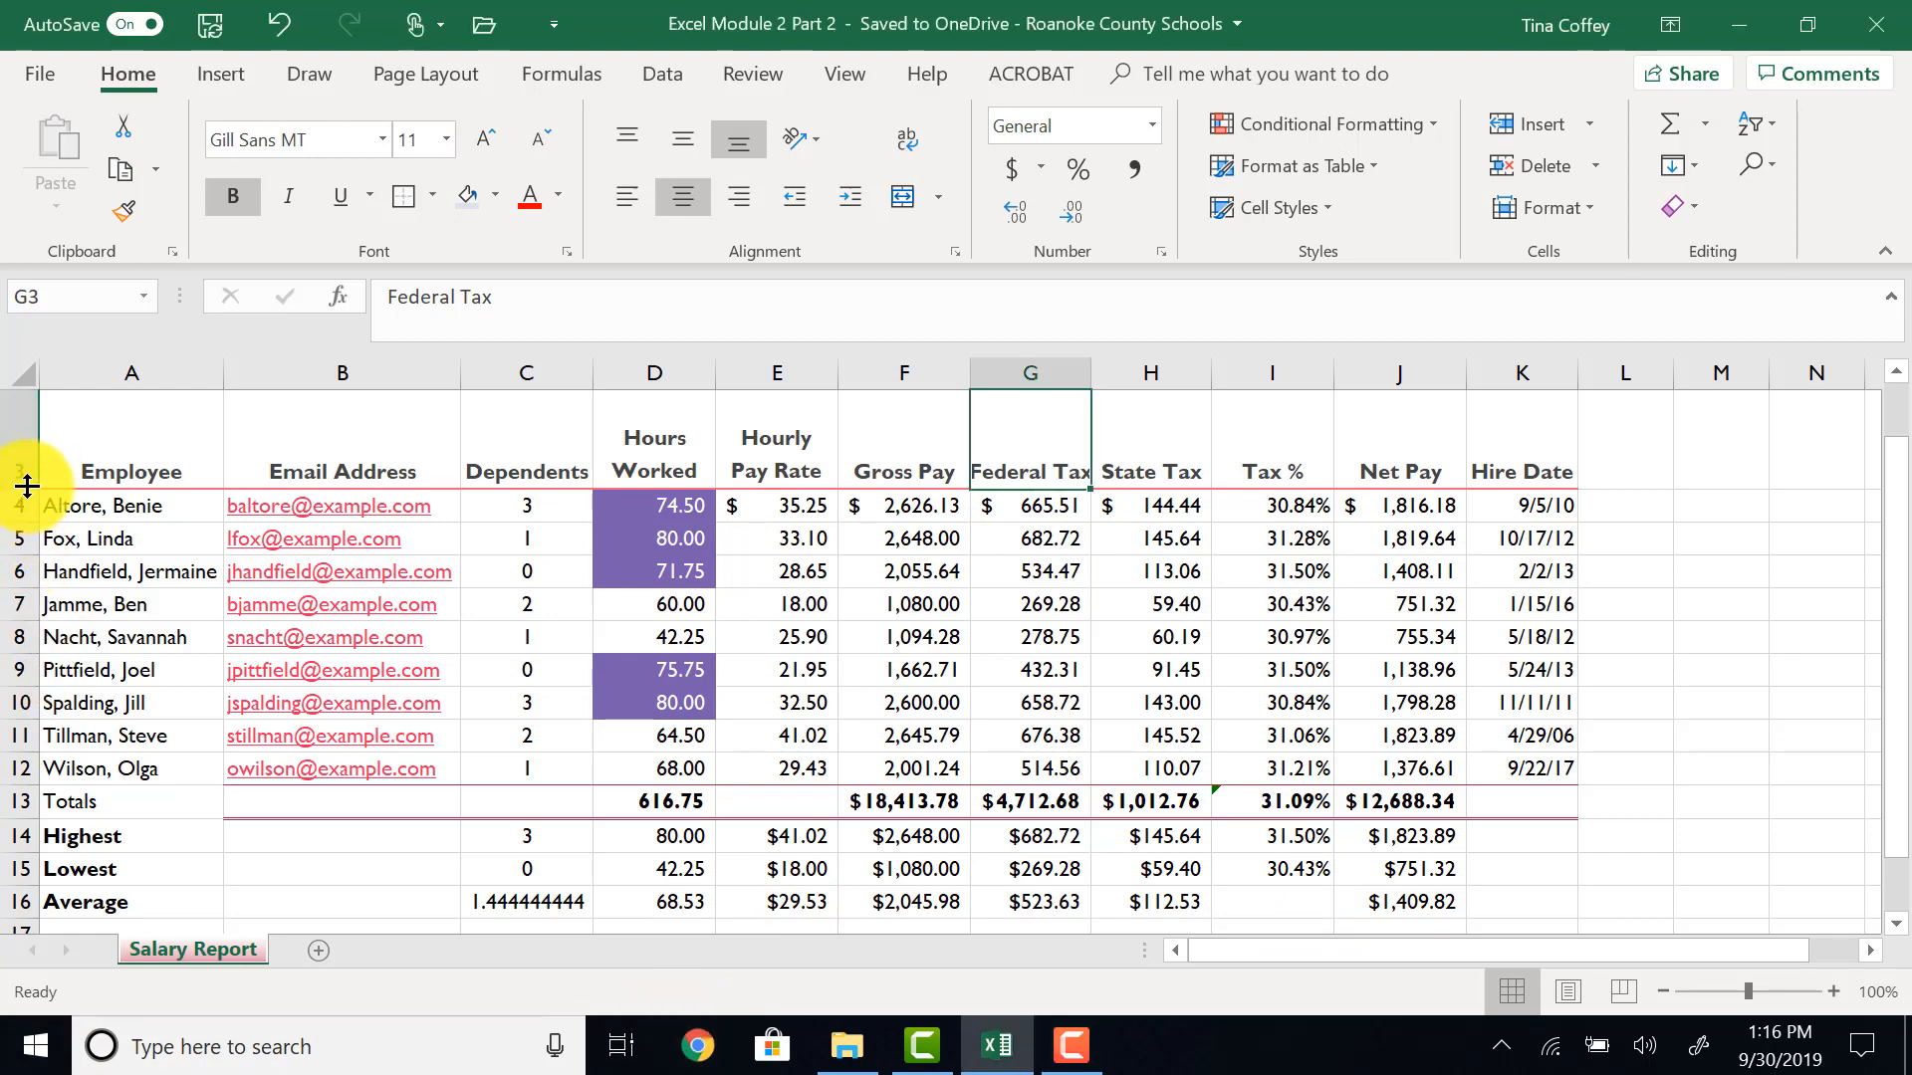
{"action": "mouse_move", "coordinate": [24, 487]}
{"action": "left_mouse_down"}
{"action": "mouse_move", "coordinate": [22, 513]}
{"action": "mouse_move", "coordinate": [18, 466]}
{"action": "left_mouse_up"}
{"action": "right_click", "coordinate": [20, 428]}
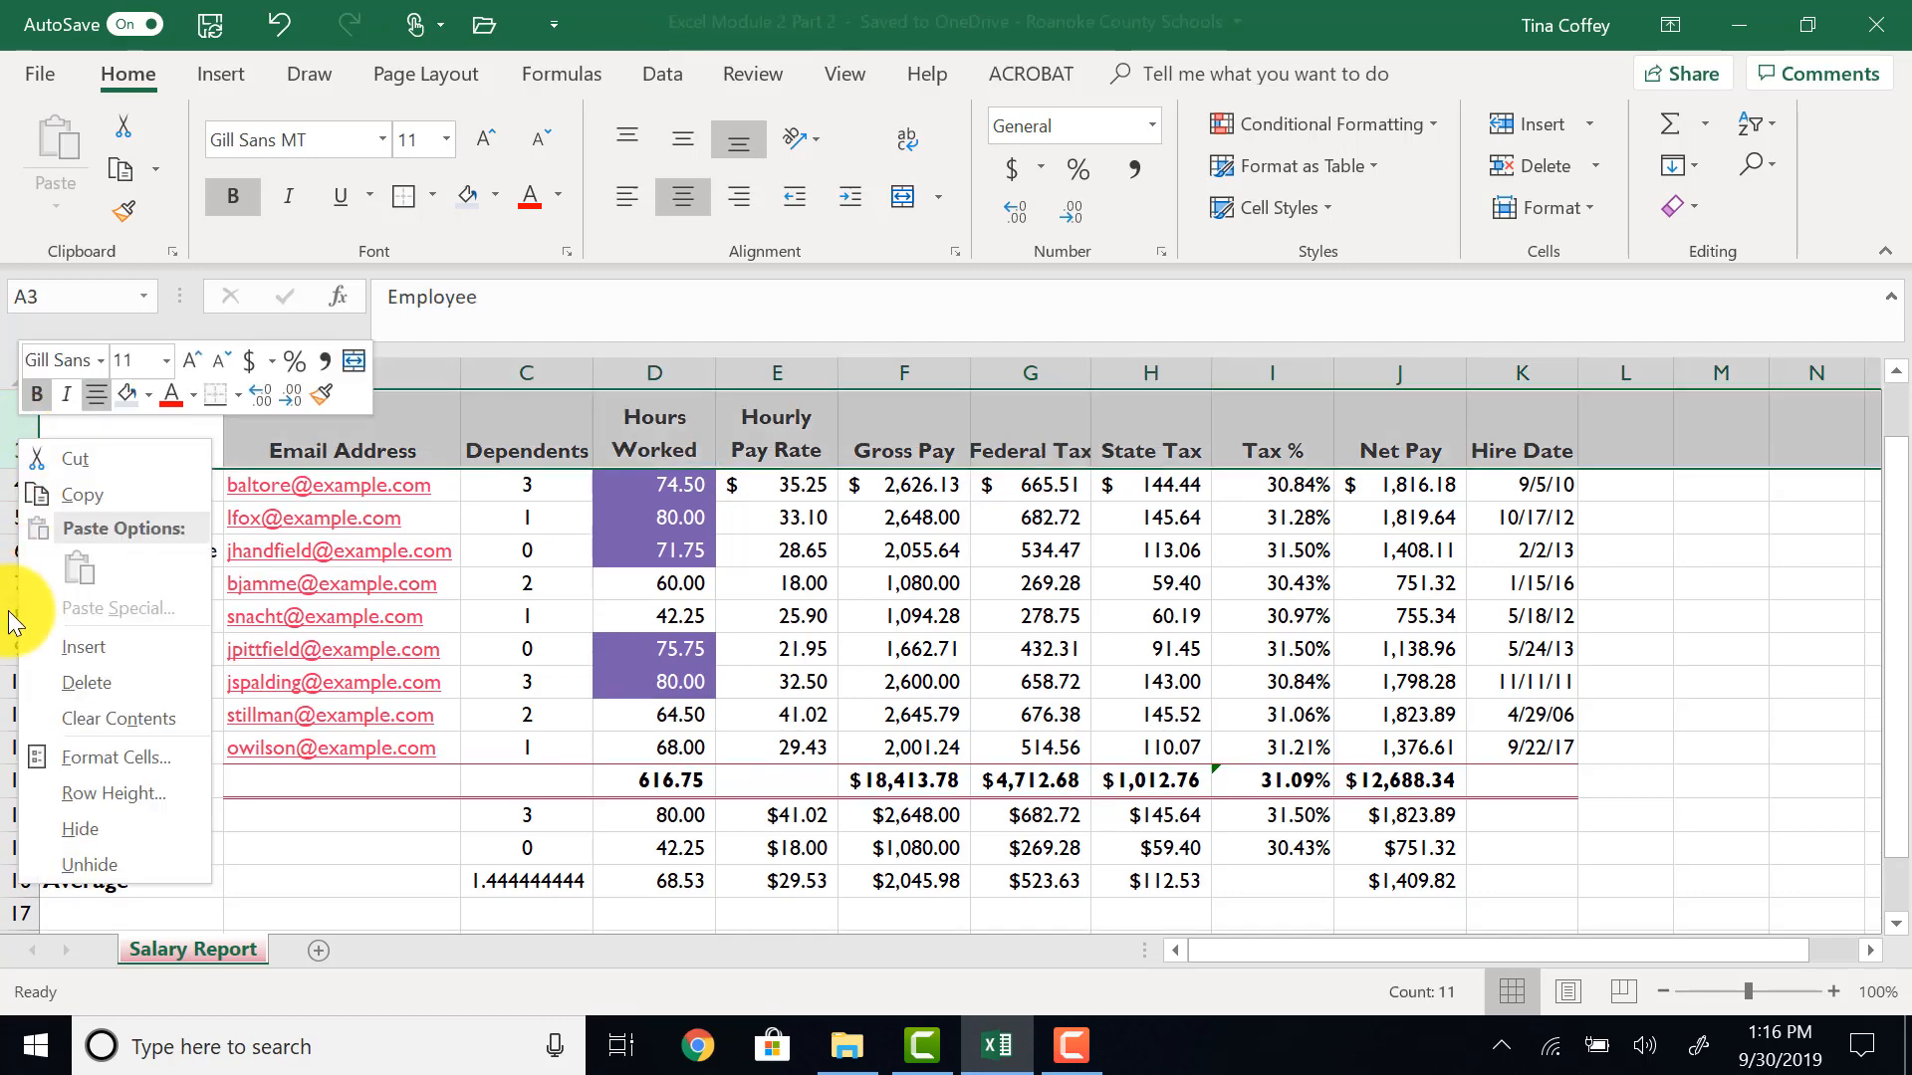
{"action": "left_click", "coordinate": [105, 792]}
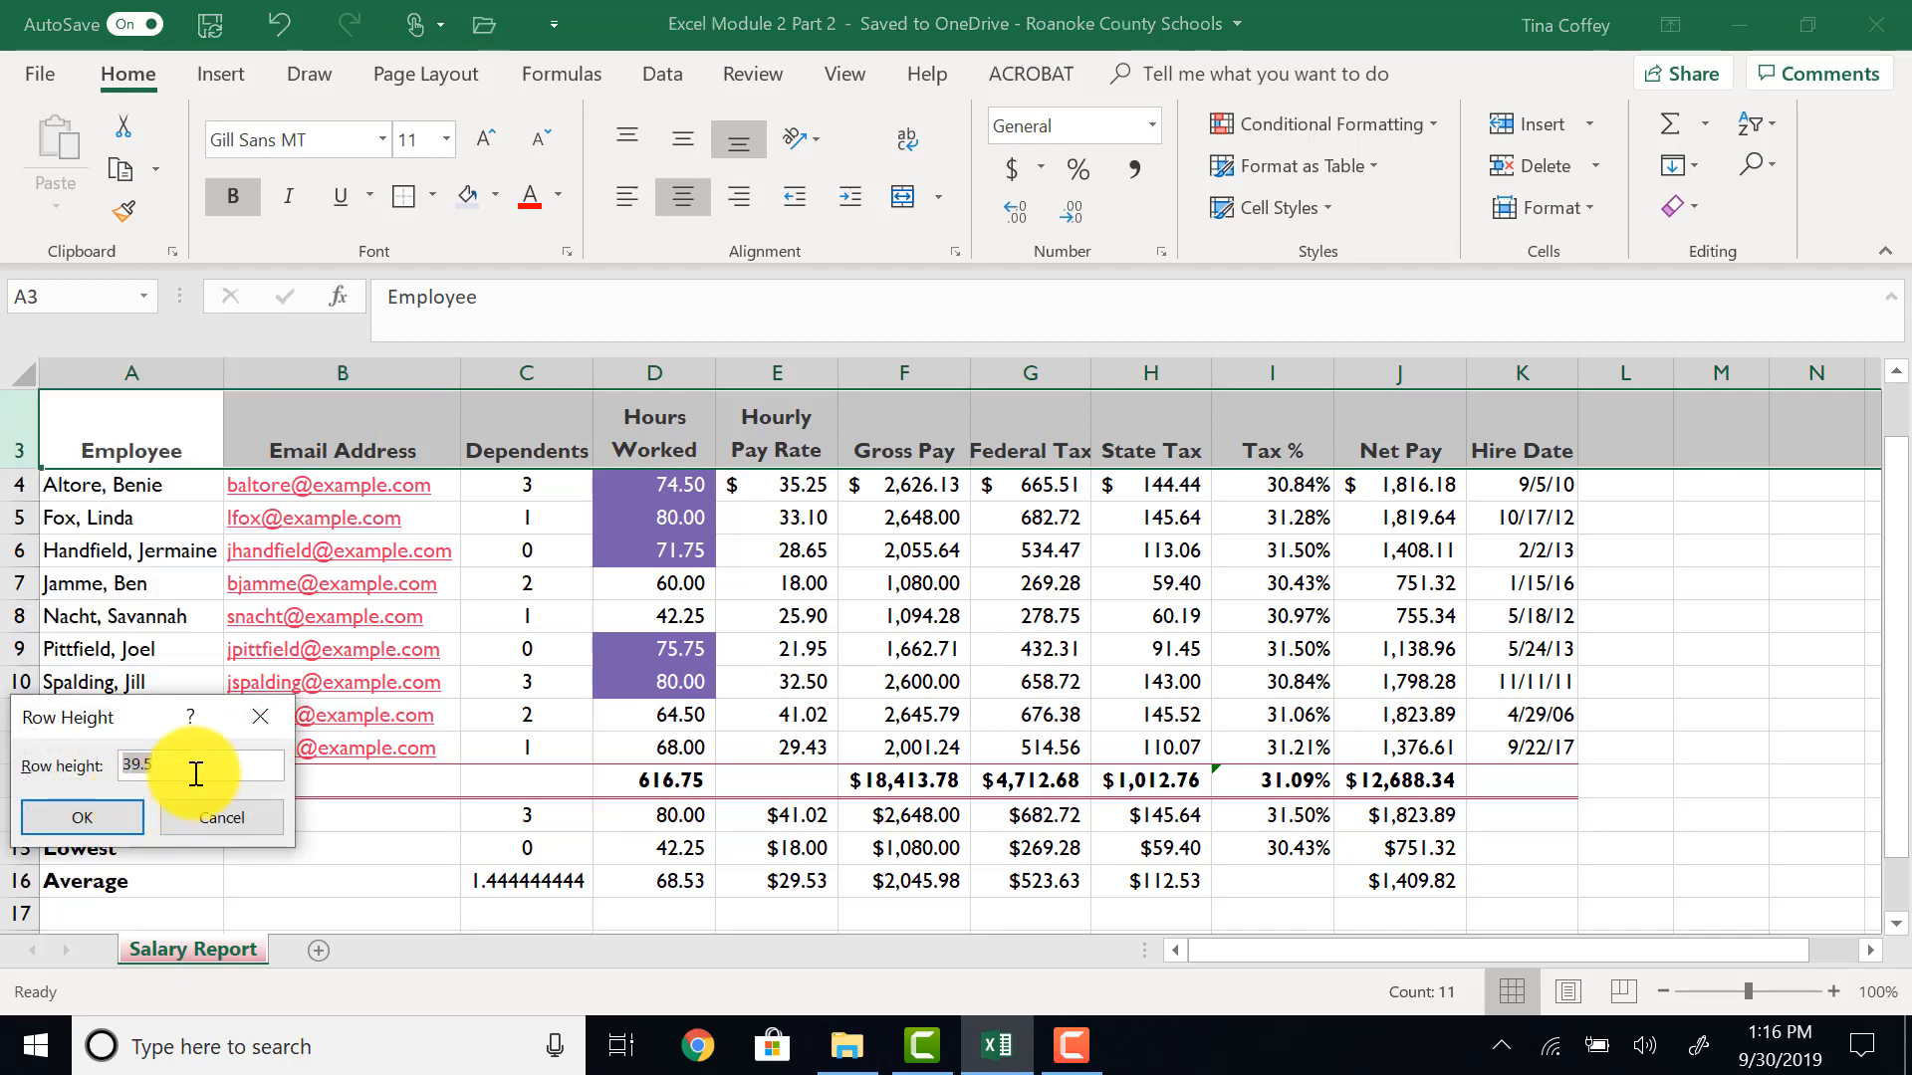
{"action": "left_click", "coordinate": [197, 773]}
{"action": "key", "text": "BackSpace"}
{"action": "type", "text": "0"}
{"action": "key", "text": "Return"}
{"action": "key", "text": "Return"}
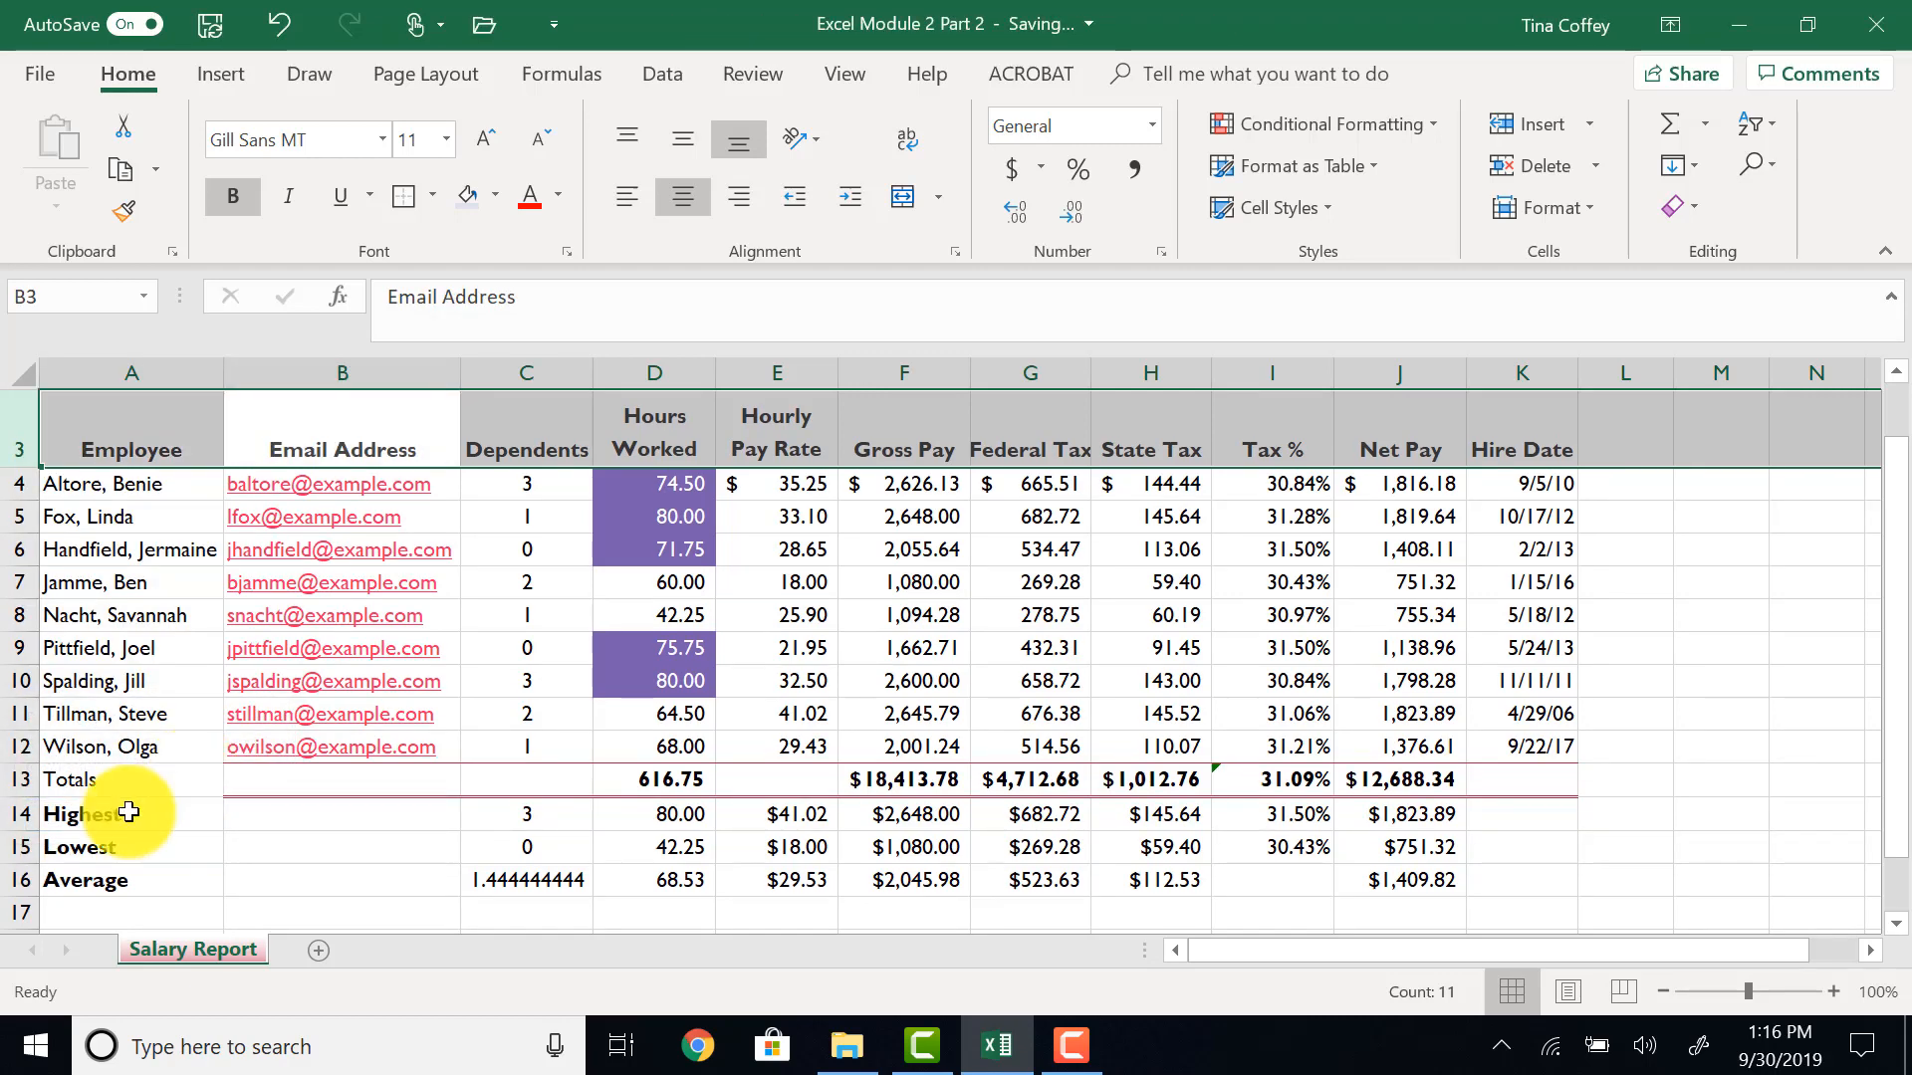
- Increase the height of row 14 to add space above the Highest row
{"action": "right_click", "coordinate": [12, 819]}
{"action": "left_click", "coordinate": [105, 725]}
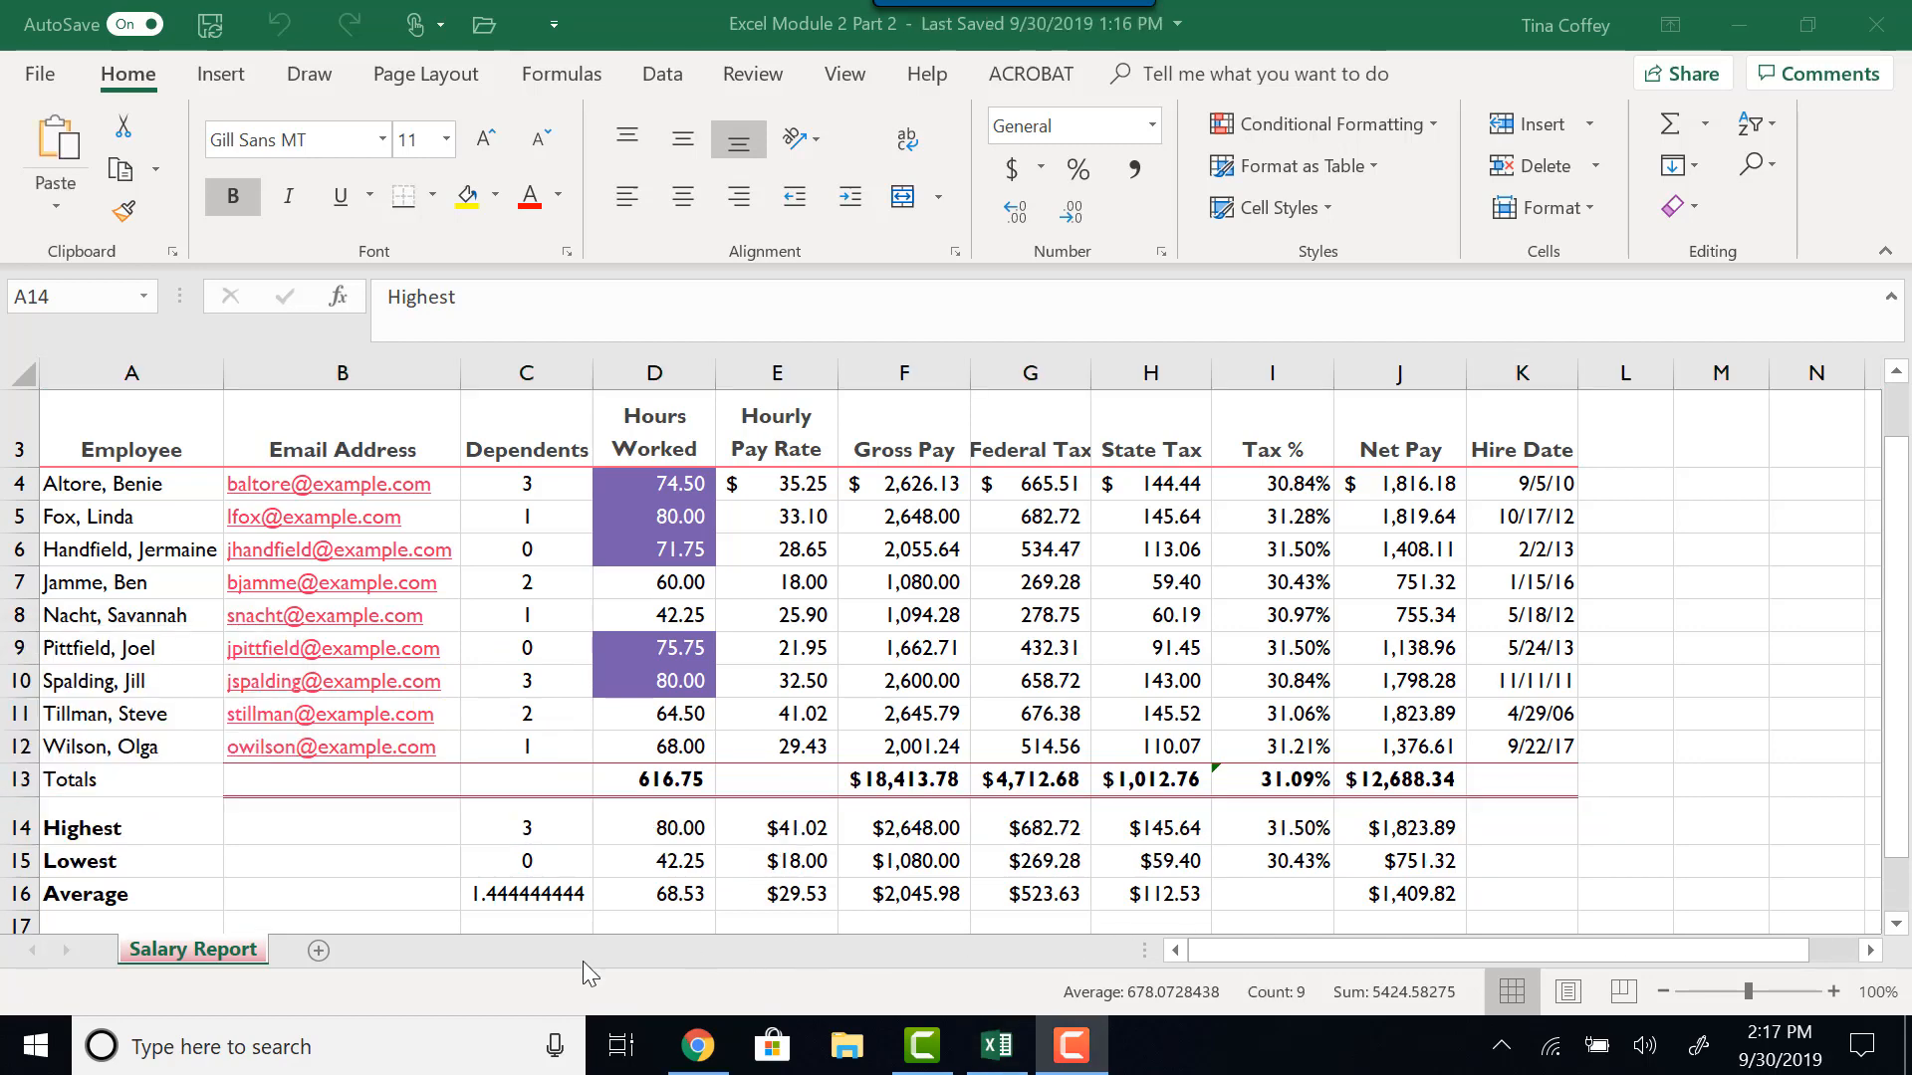
- Run a spell check from cell A1, ignoring the flagged company and employee names
{"action": "left_click", "coordinate": [130, 448]}
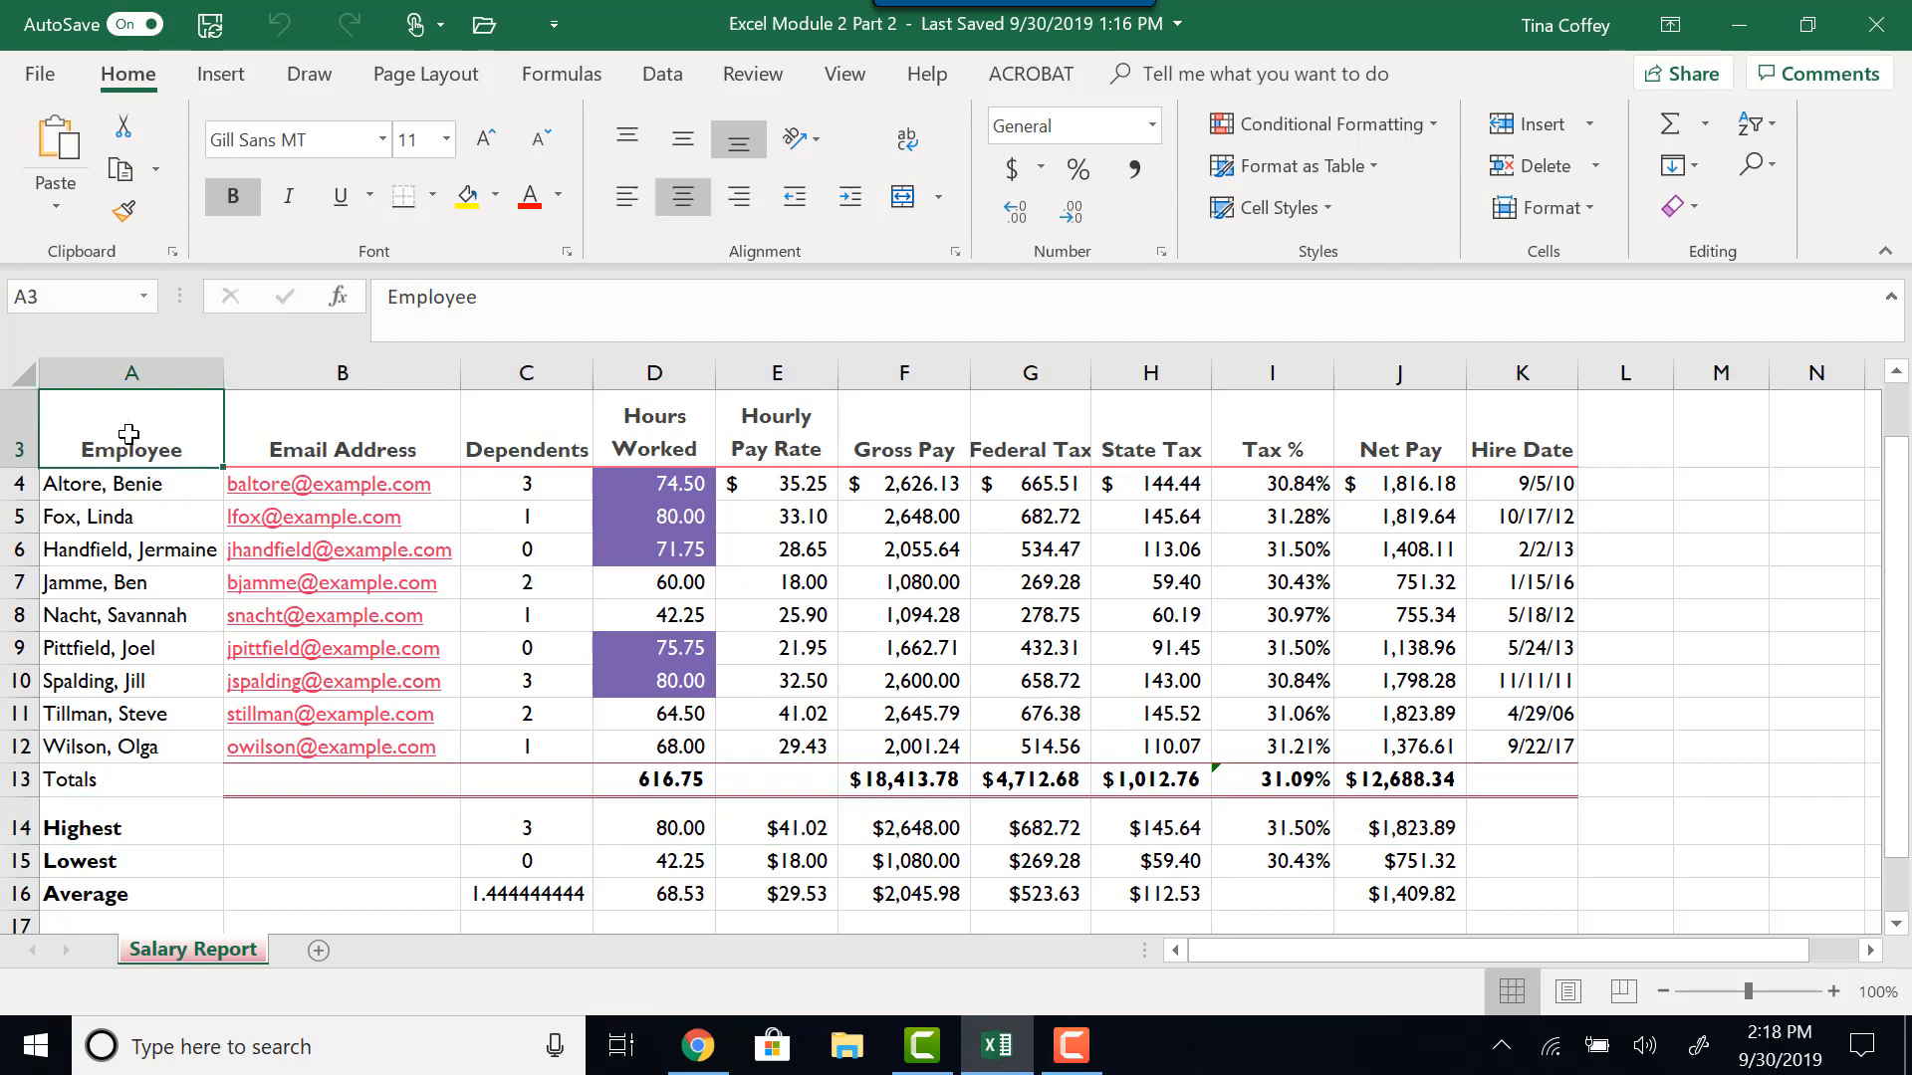
{"action": "scroll", "coordinate": [126, 438], "scroll_direction": "up", "scroll_amount": 1}
{"action": "left_click", "coordinate": [125, 397]}
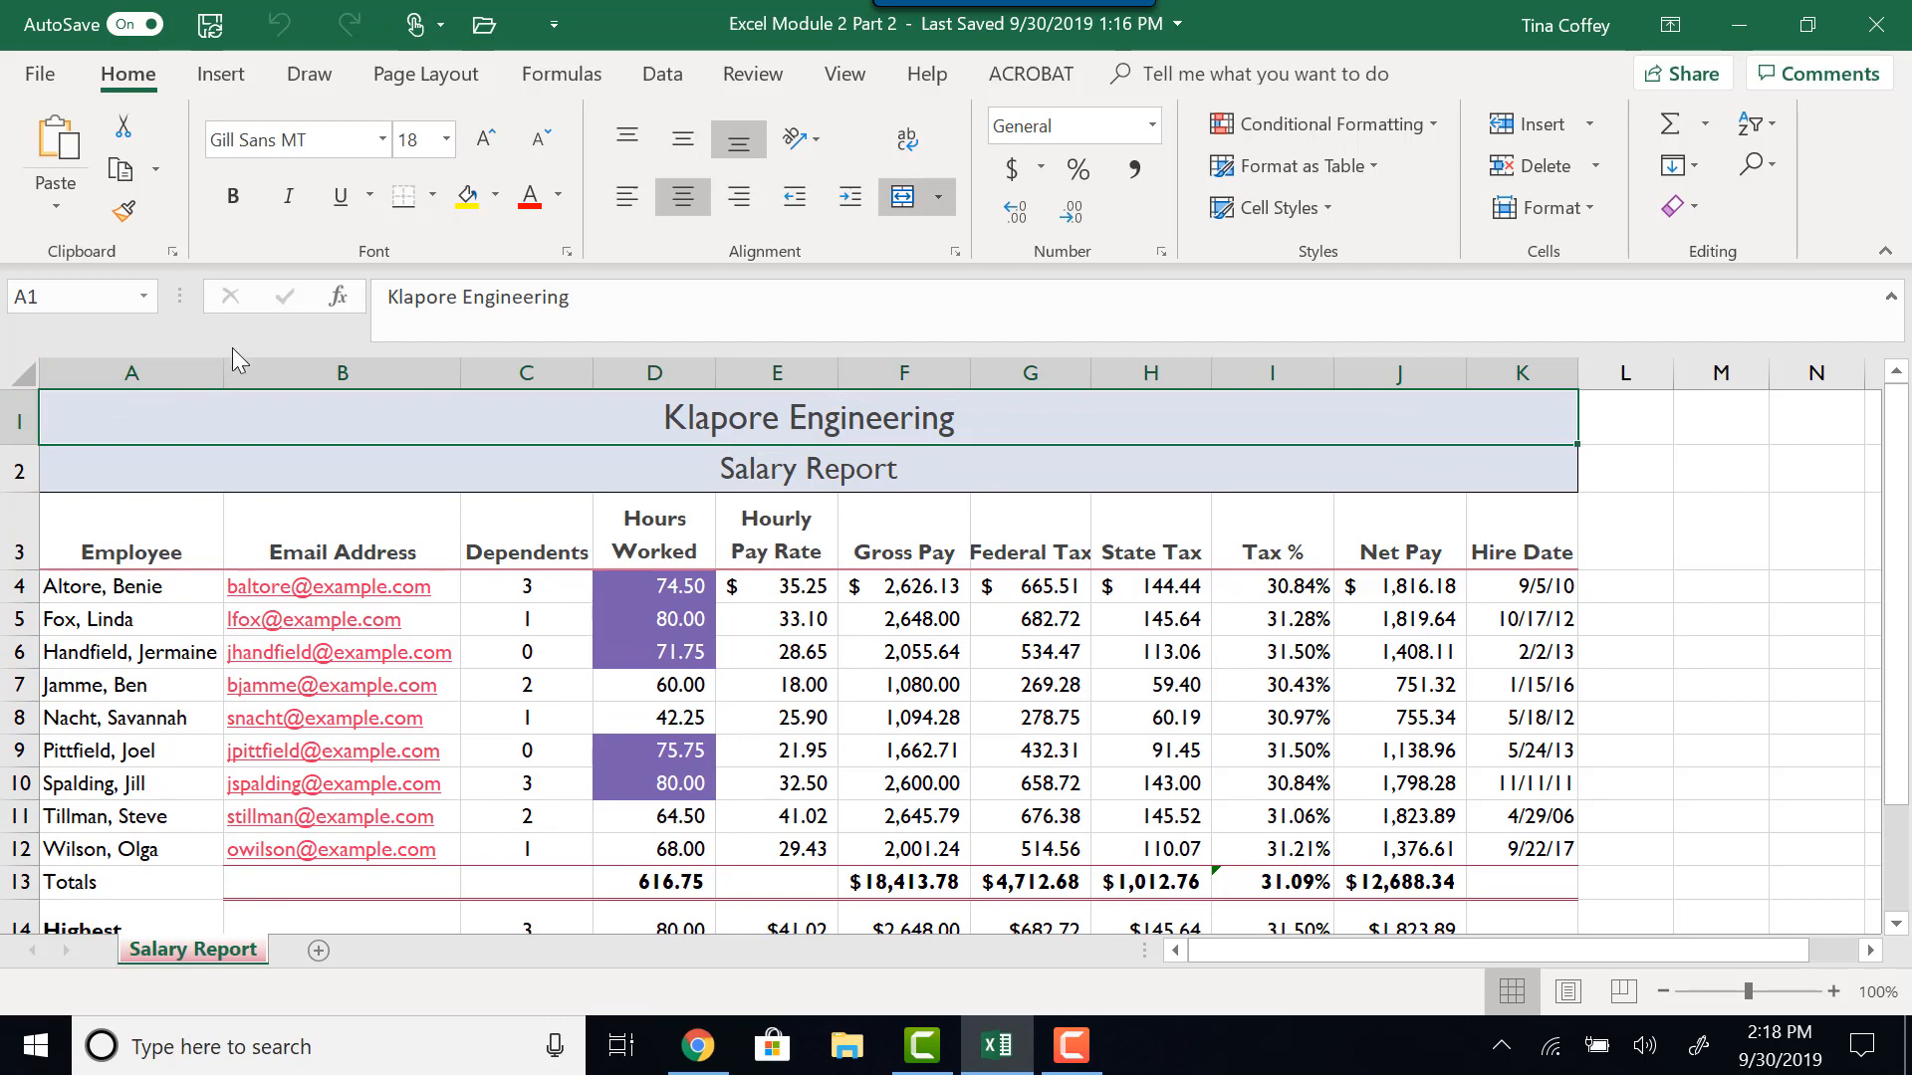
{"action": "left_click", "coordinate": [726, 81]}
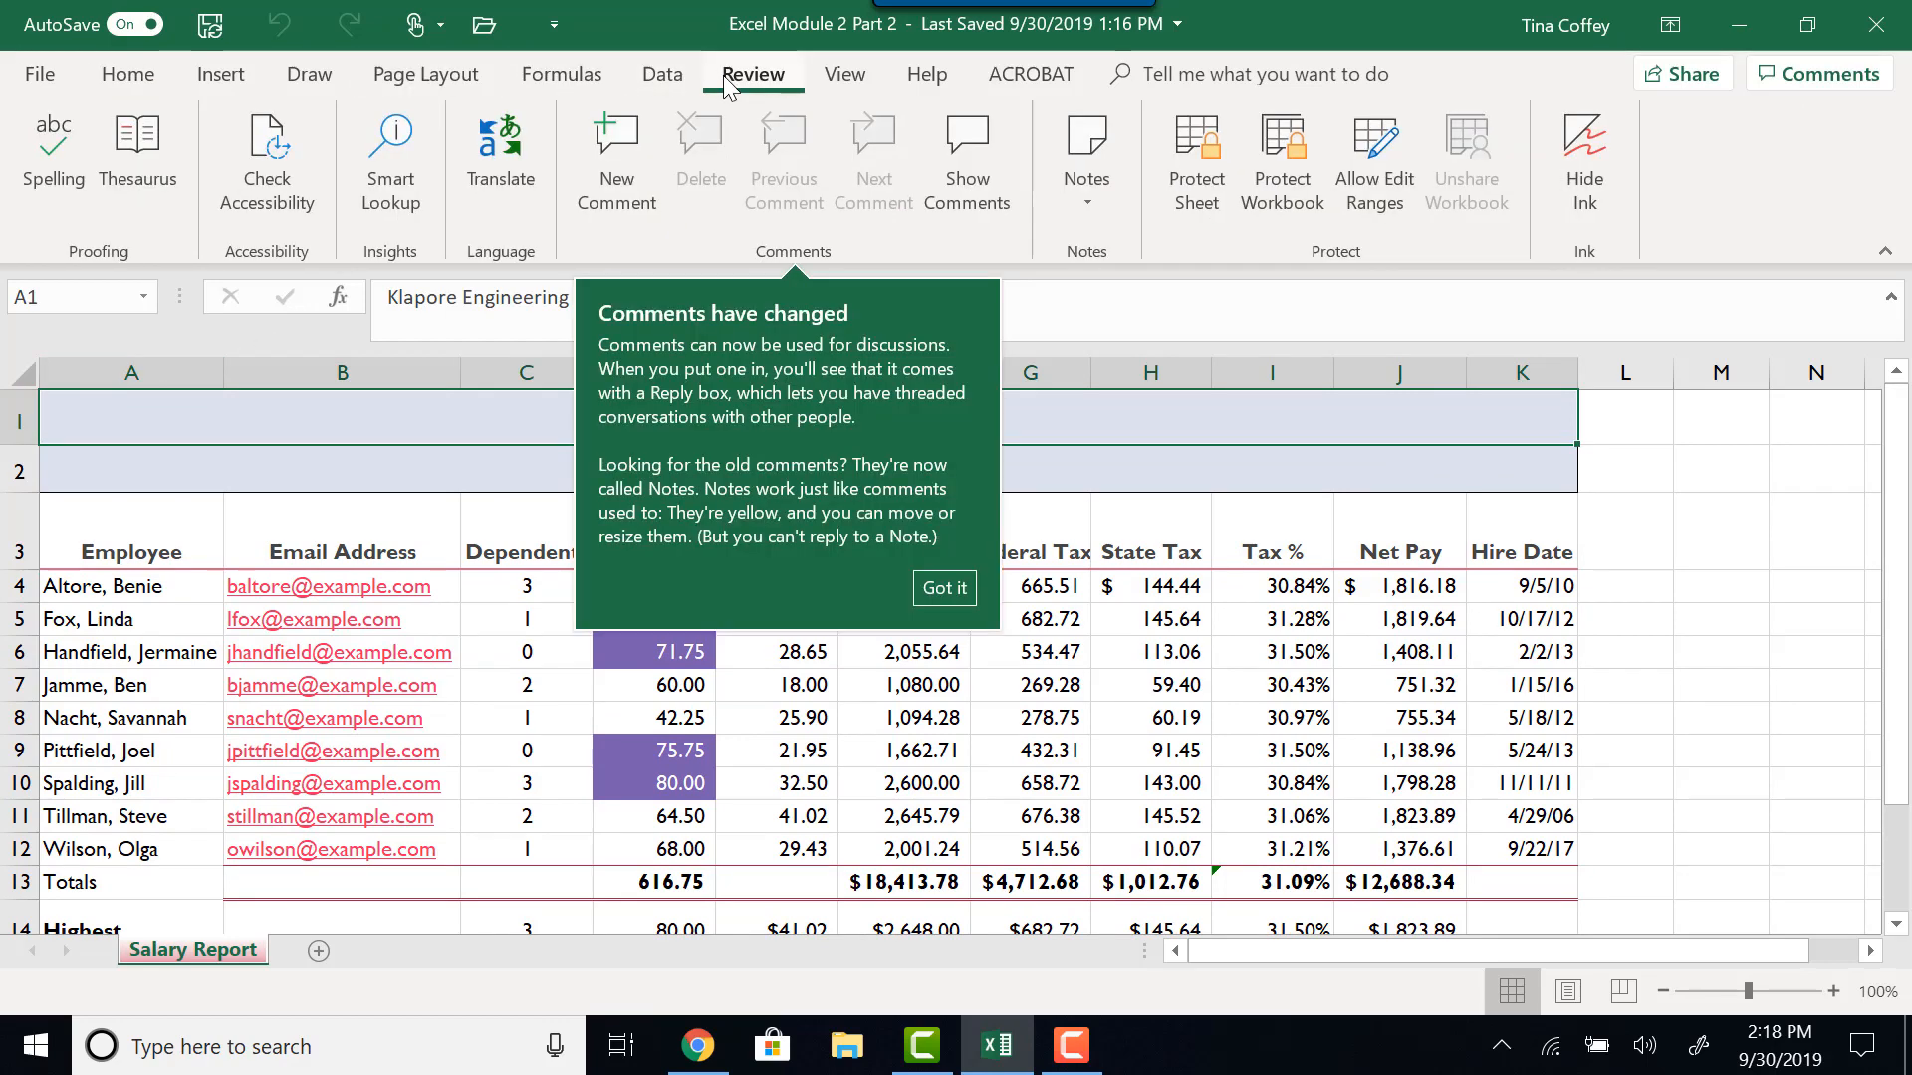
{"action": "left_click", "coordinate": [57, 182]}
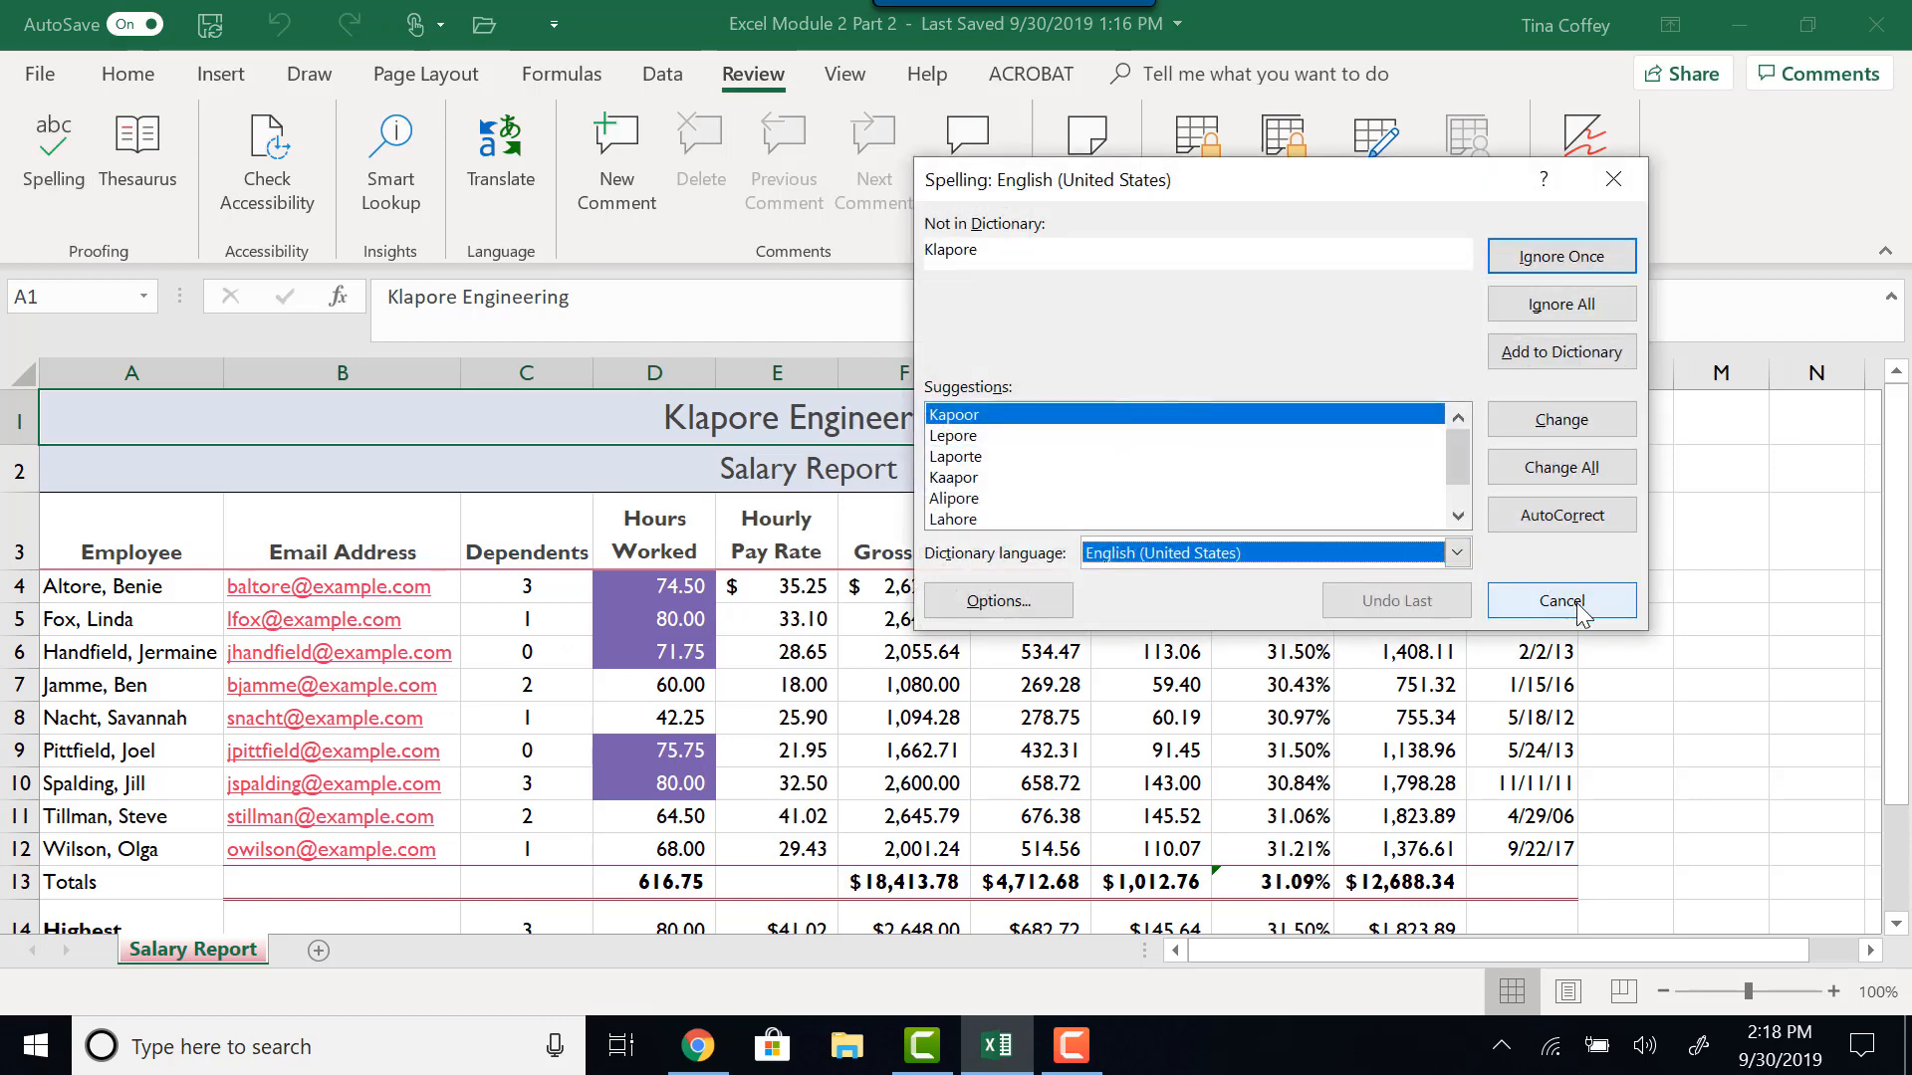
{"action": "left_click", "coordinate": [1551, 265]}
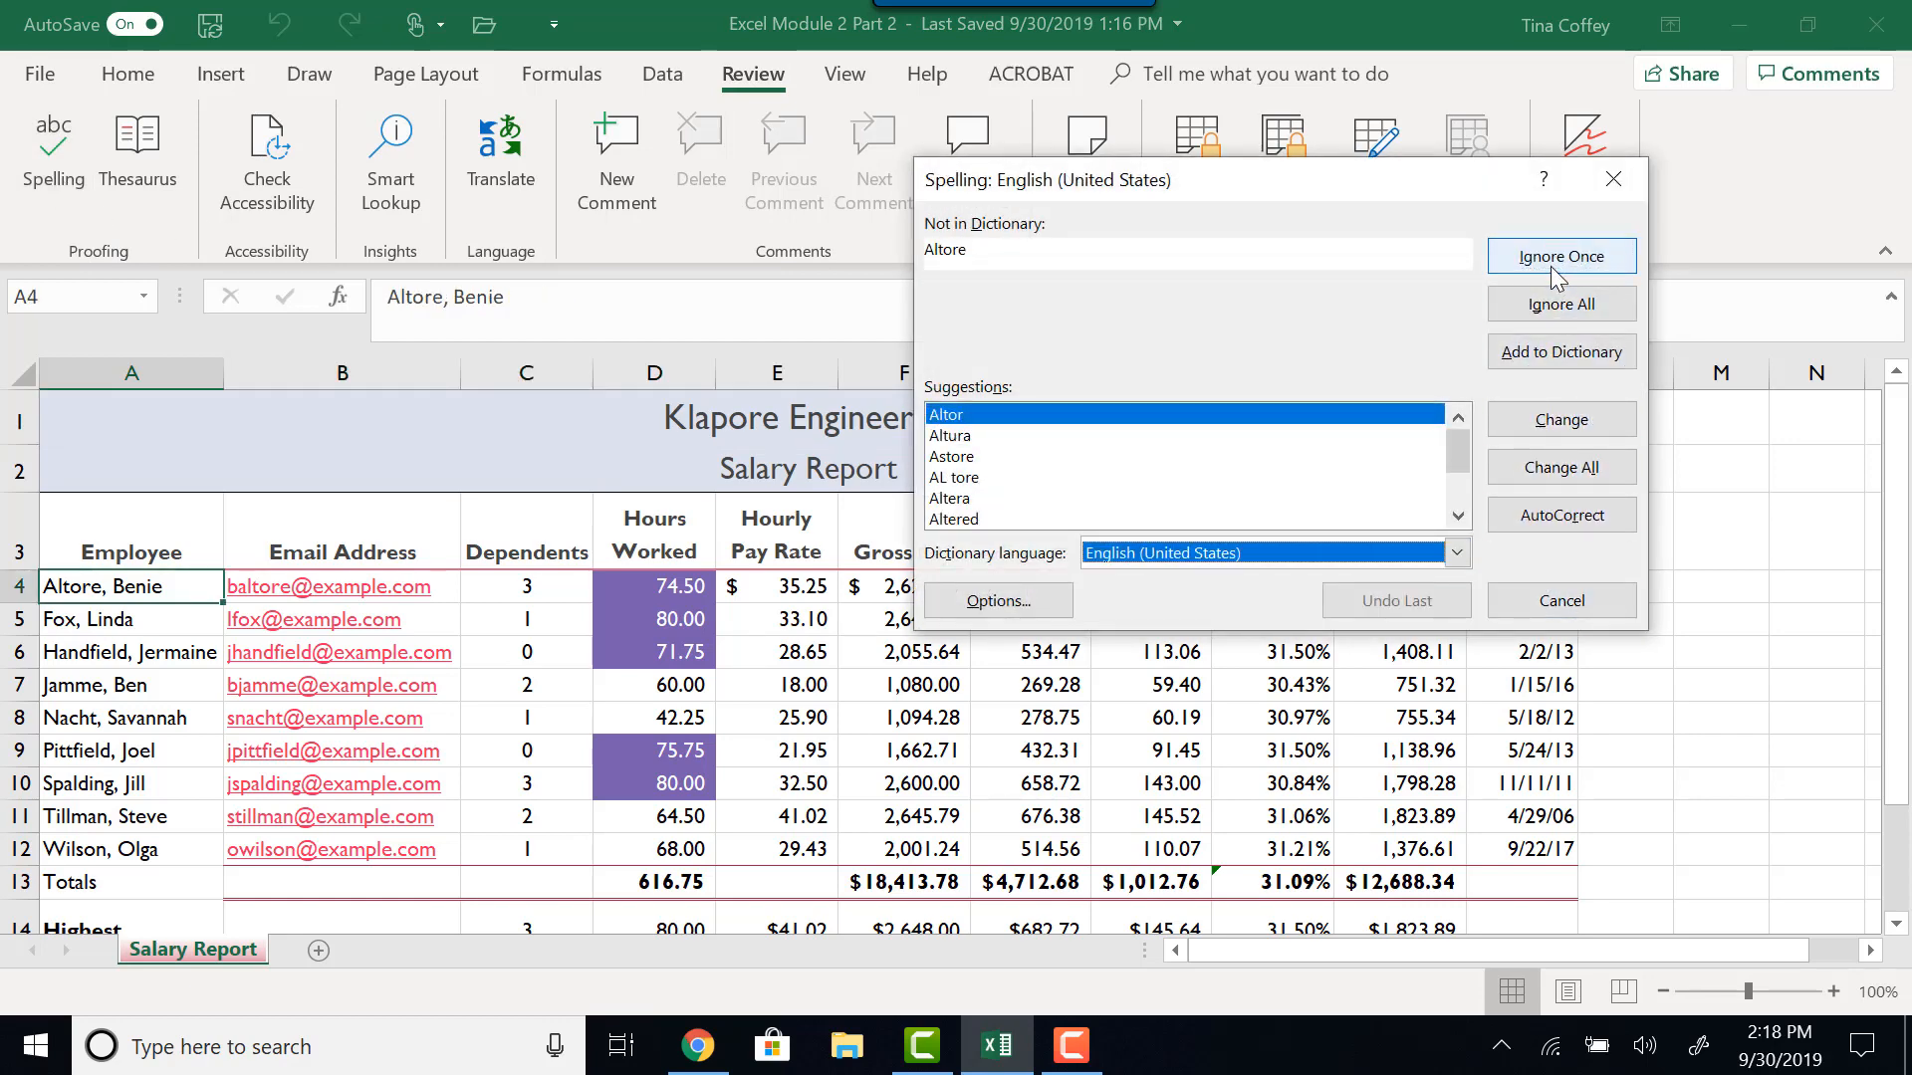
{"action": "left_click", "coordinate": [1550, 266]}
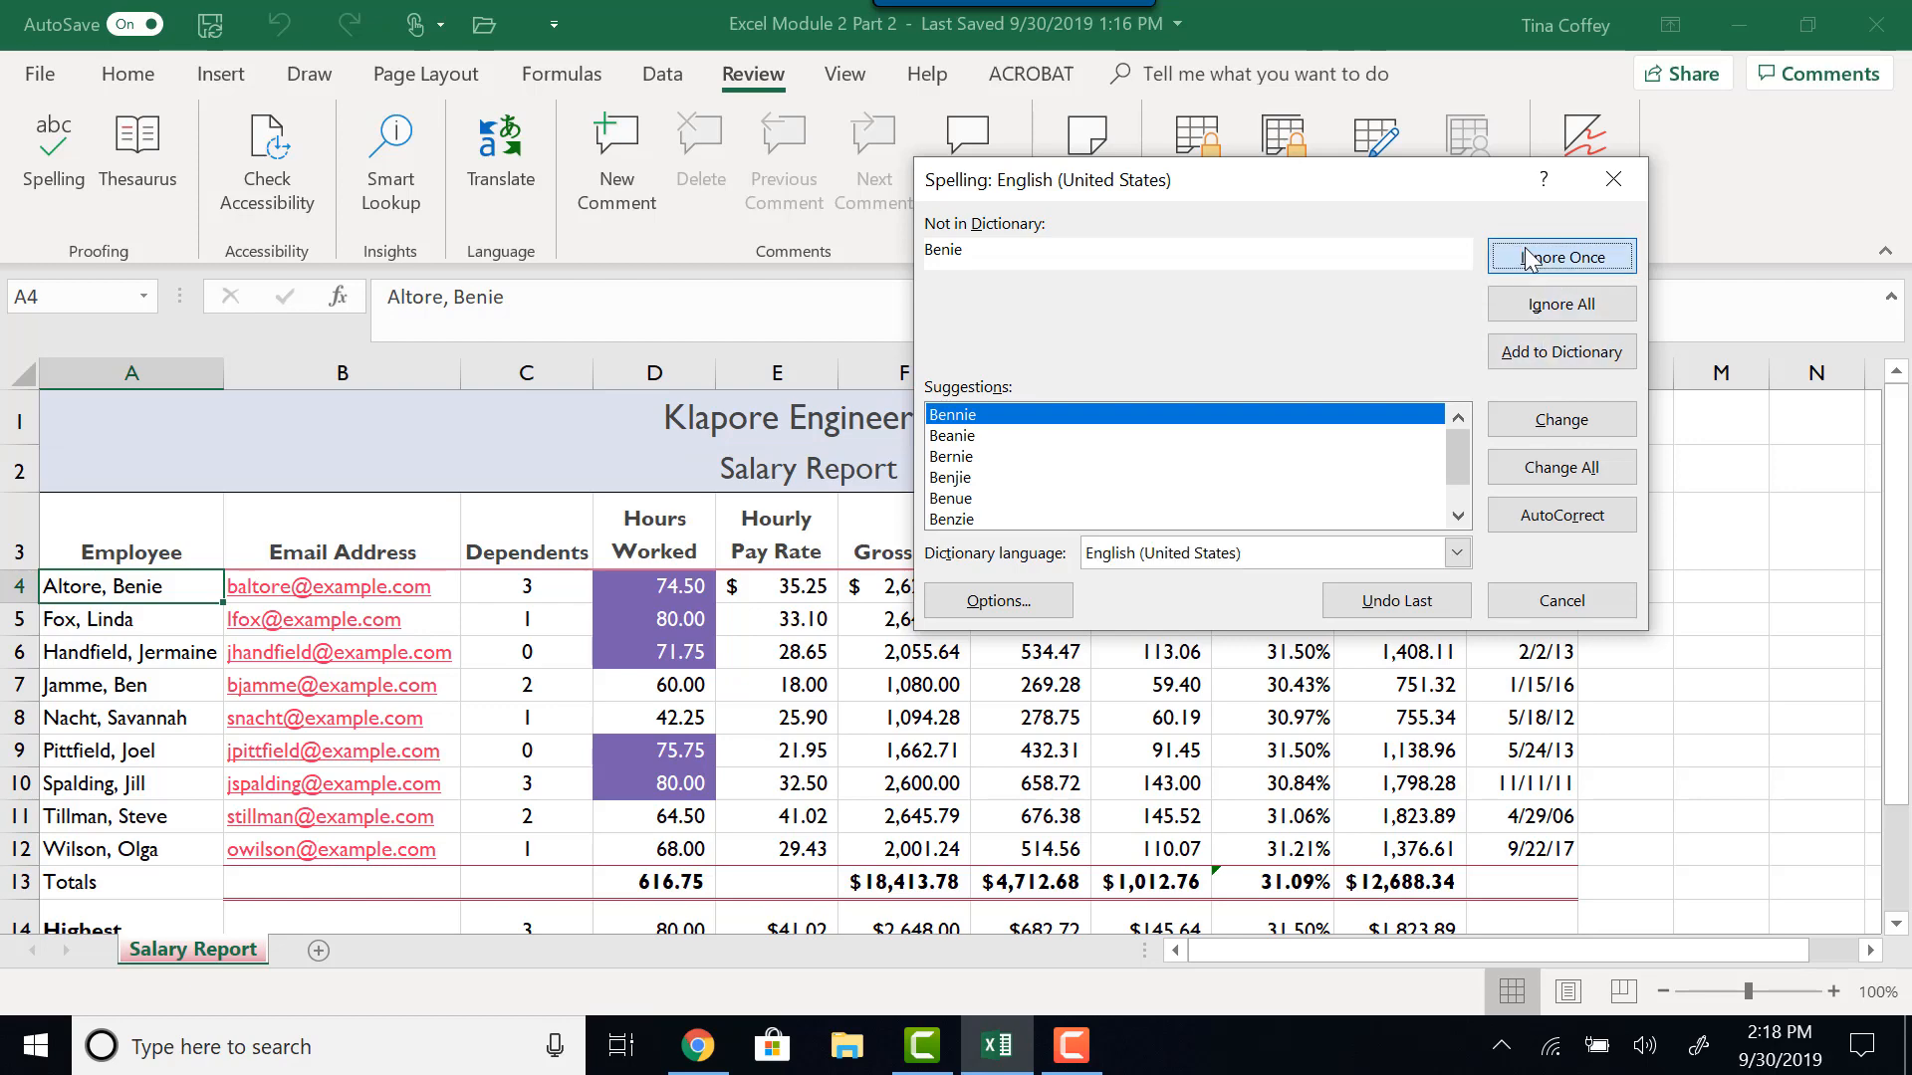
{"action": "left_click", "coordinate": [1530, 261]}
{"action": "left_click", "coordinate": [1561, 600]}
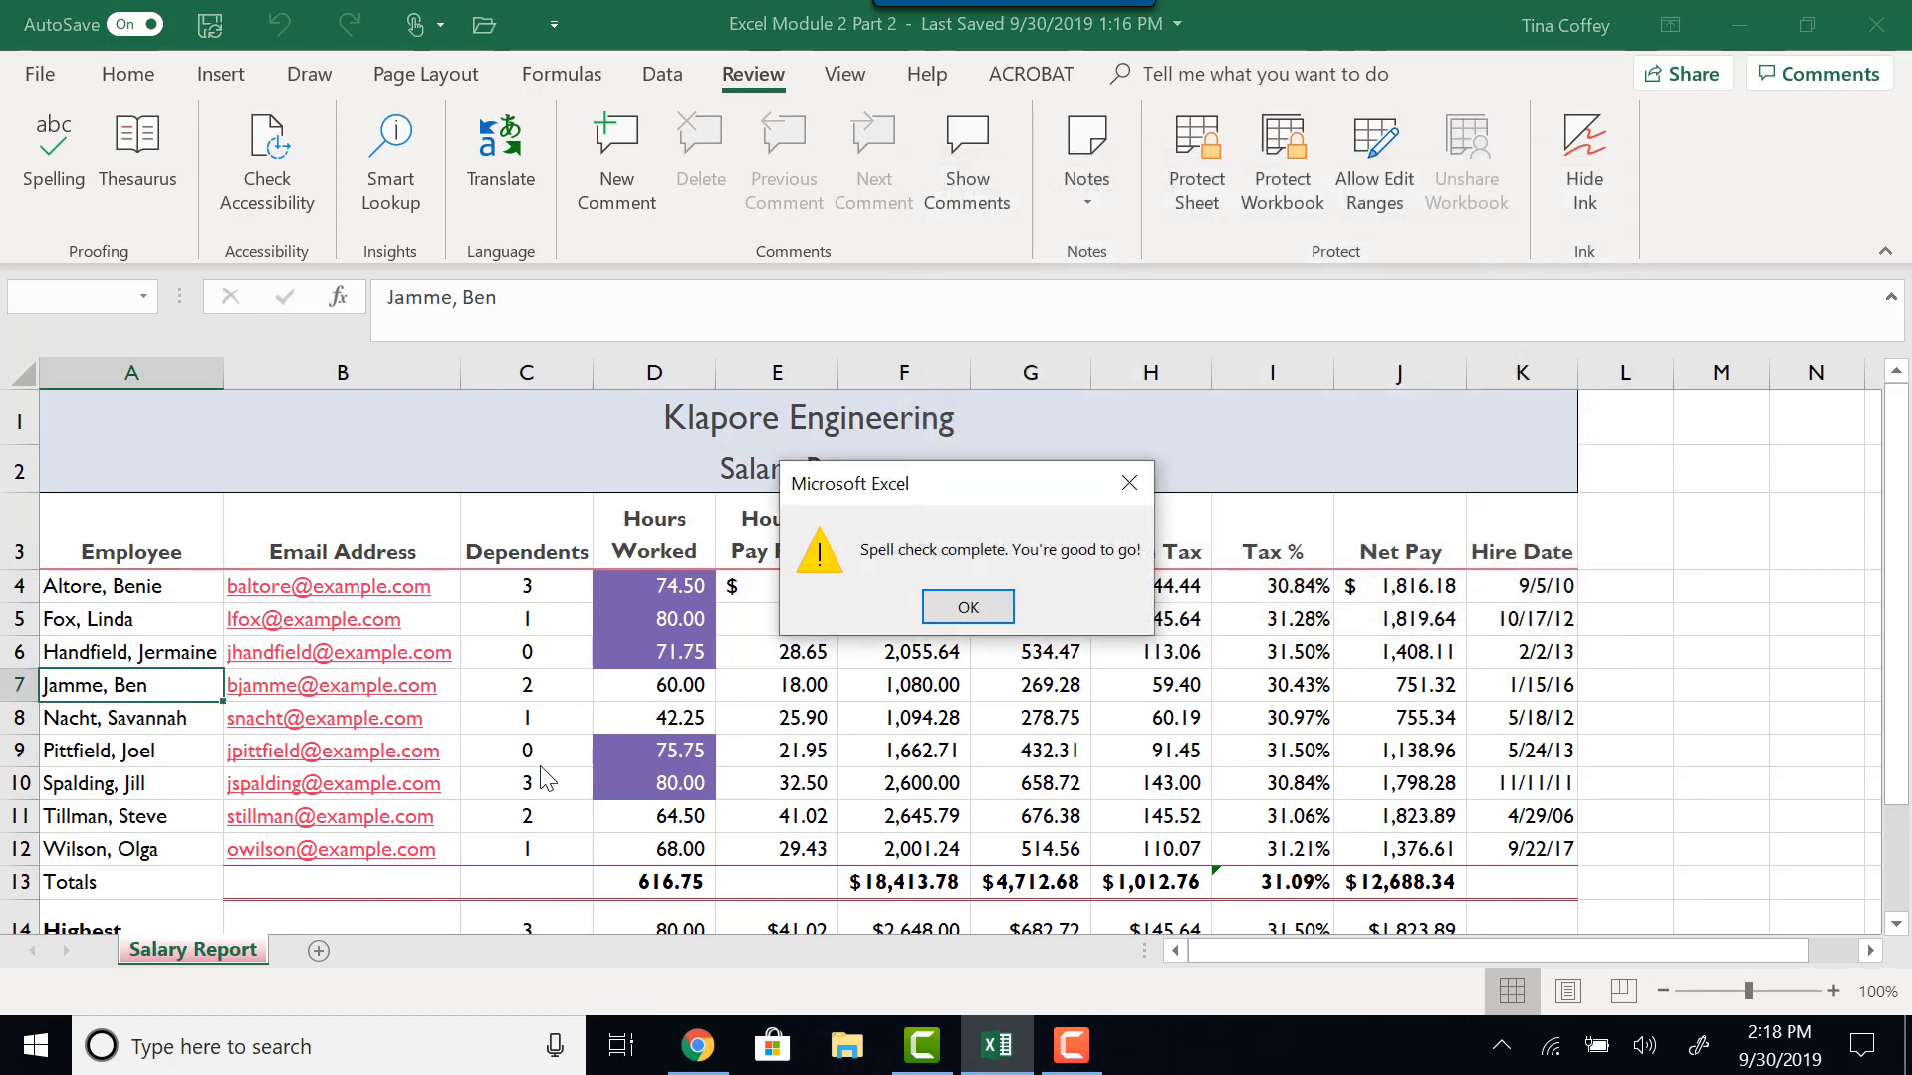
{"action": "left_click", "coordinate": [964, 604]}
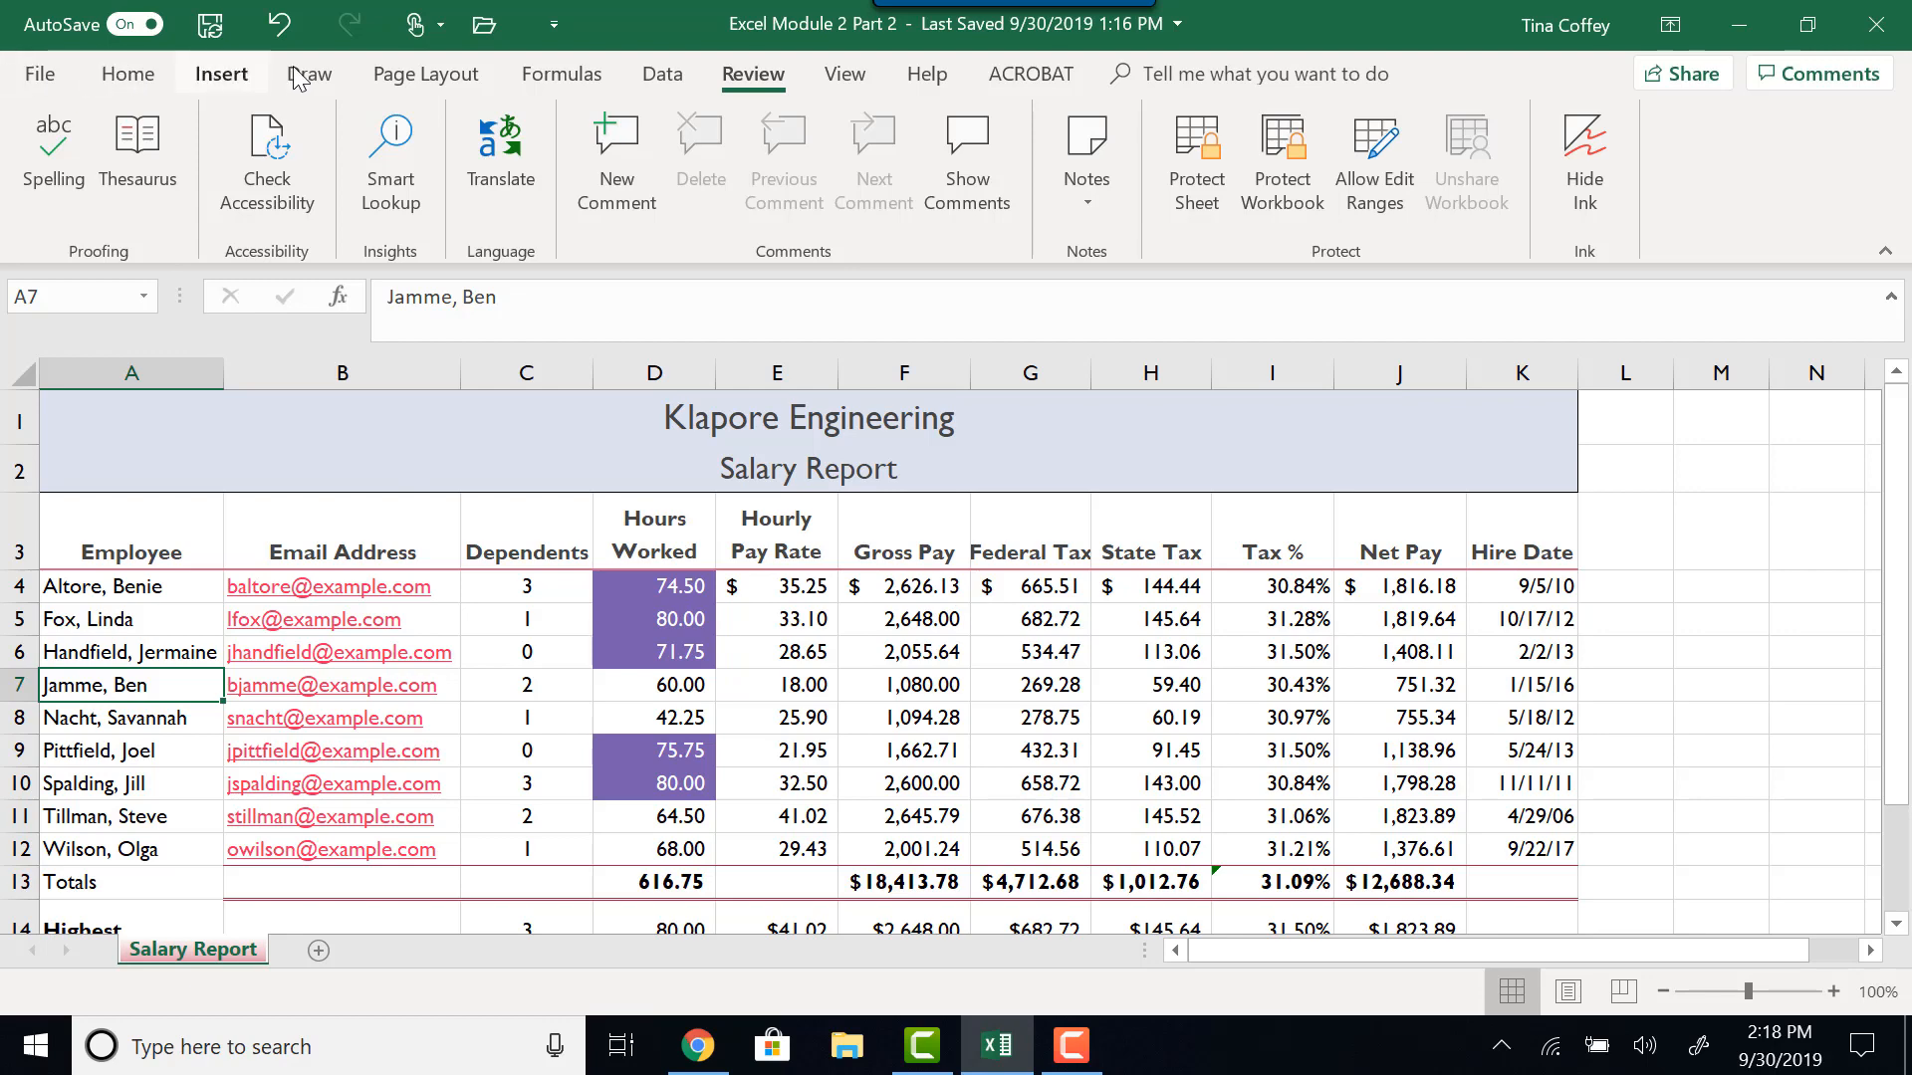
- Review the page setup options for margins, orientation, print area and scaling width
{"action": "left_click", "coordinate": [418, 78]}
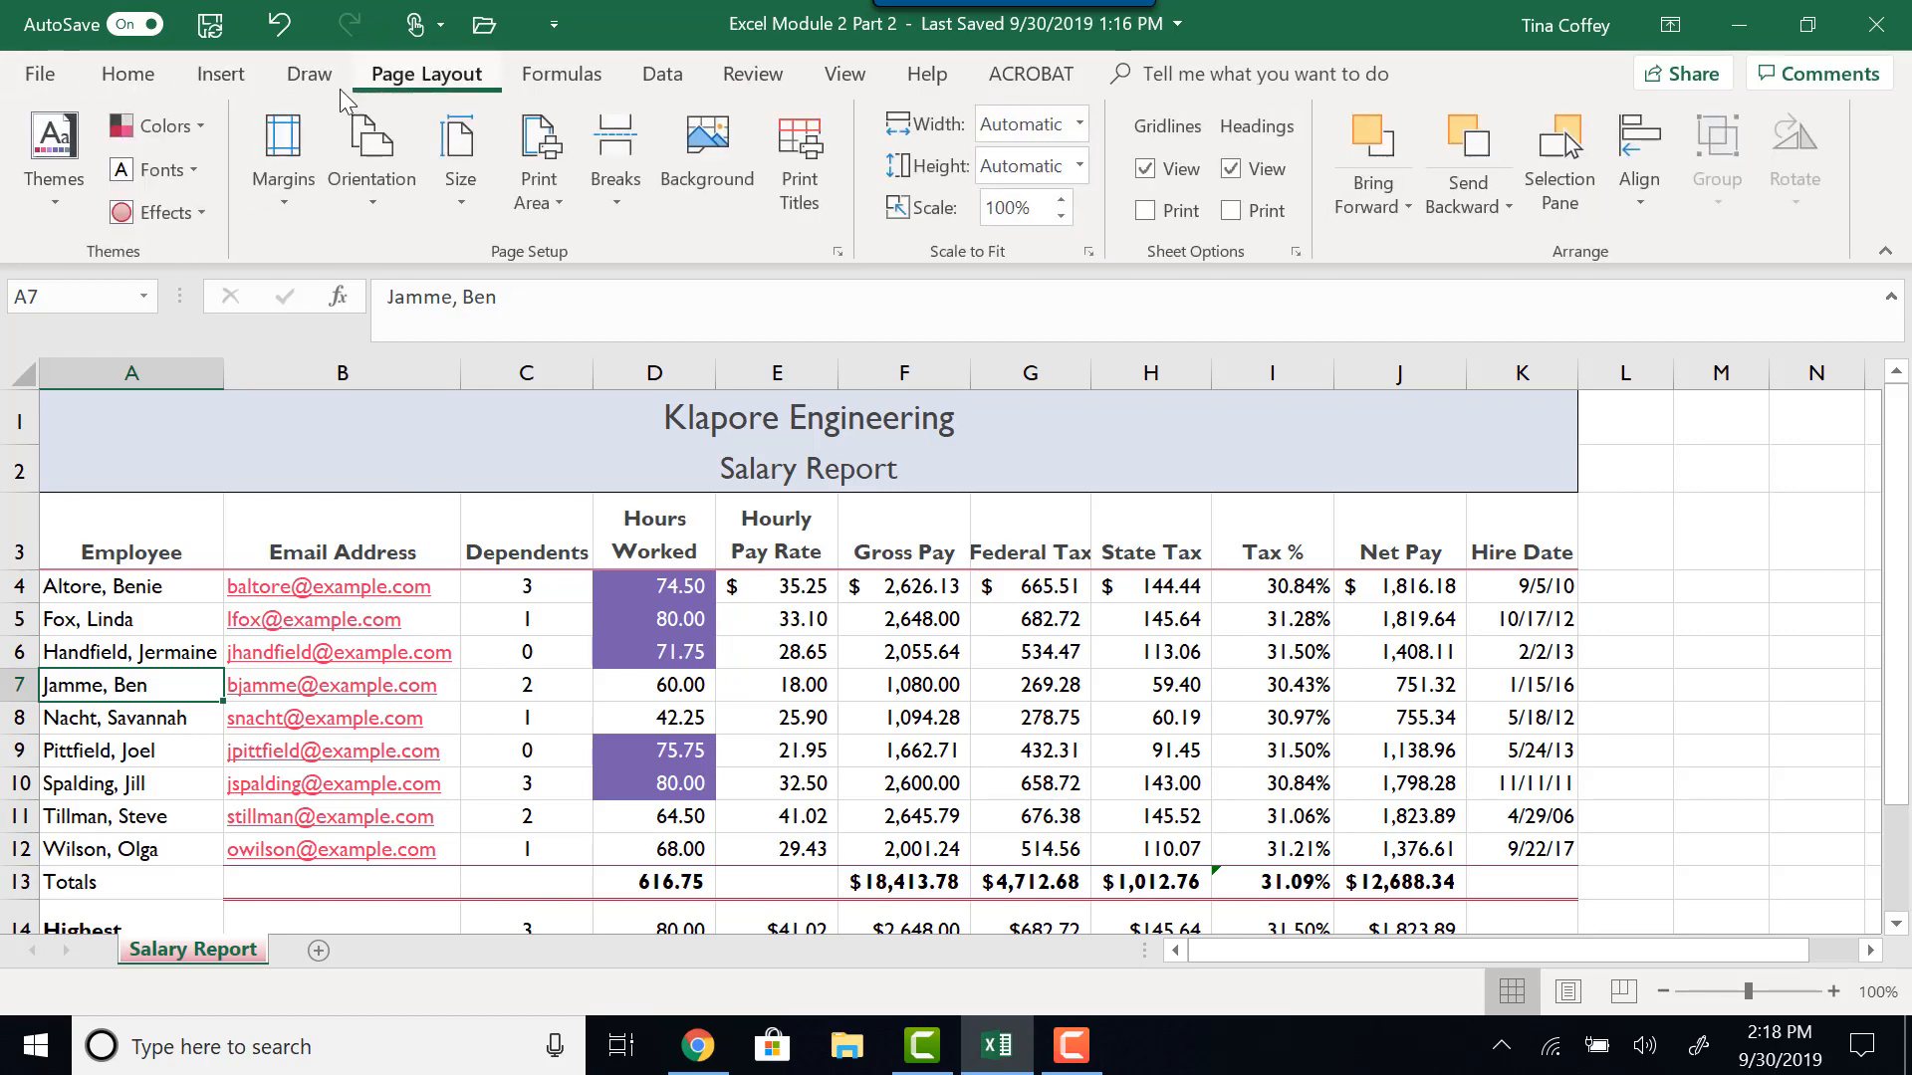
{"action": "left_click", "coordinate": [278, 197]}
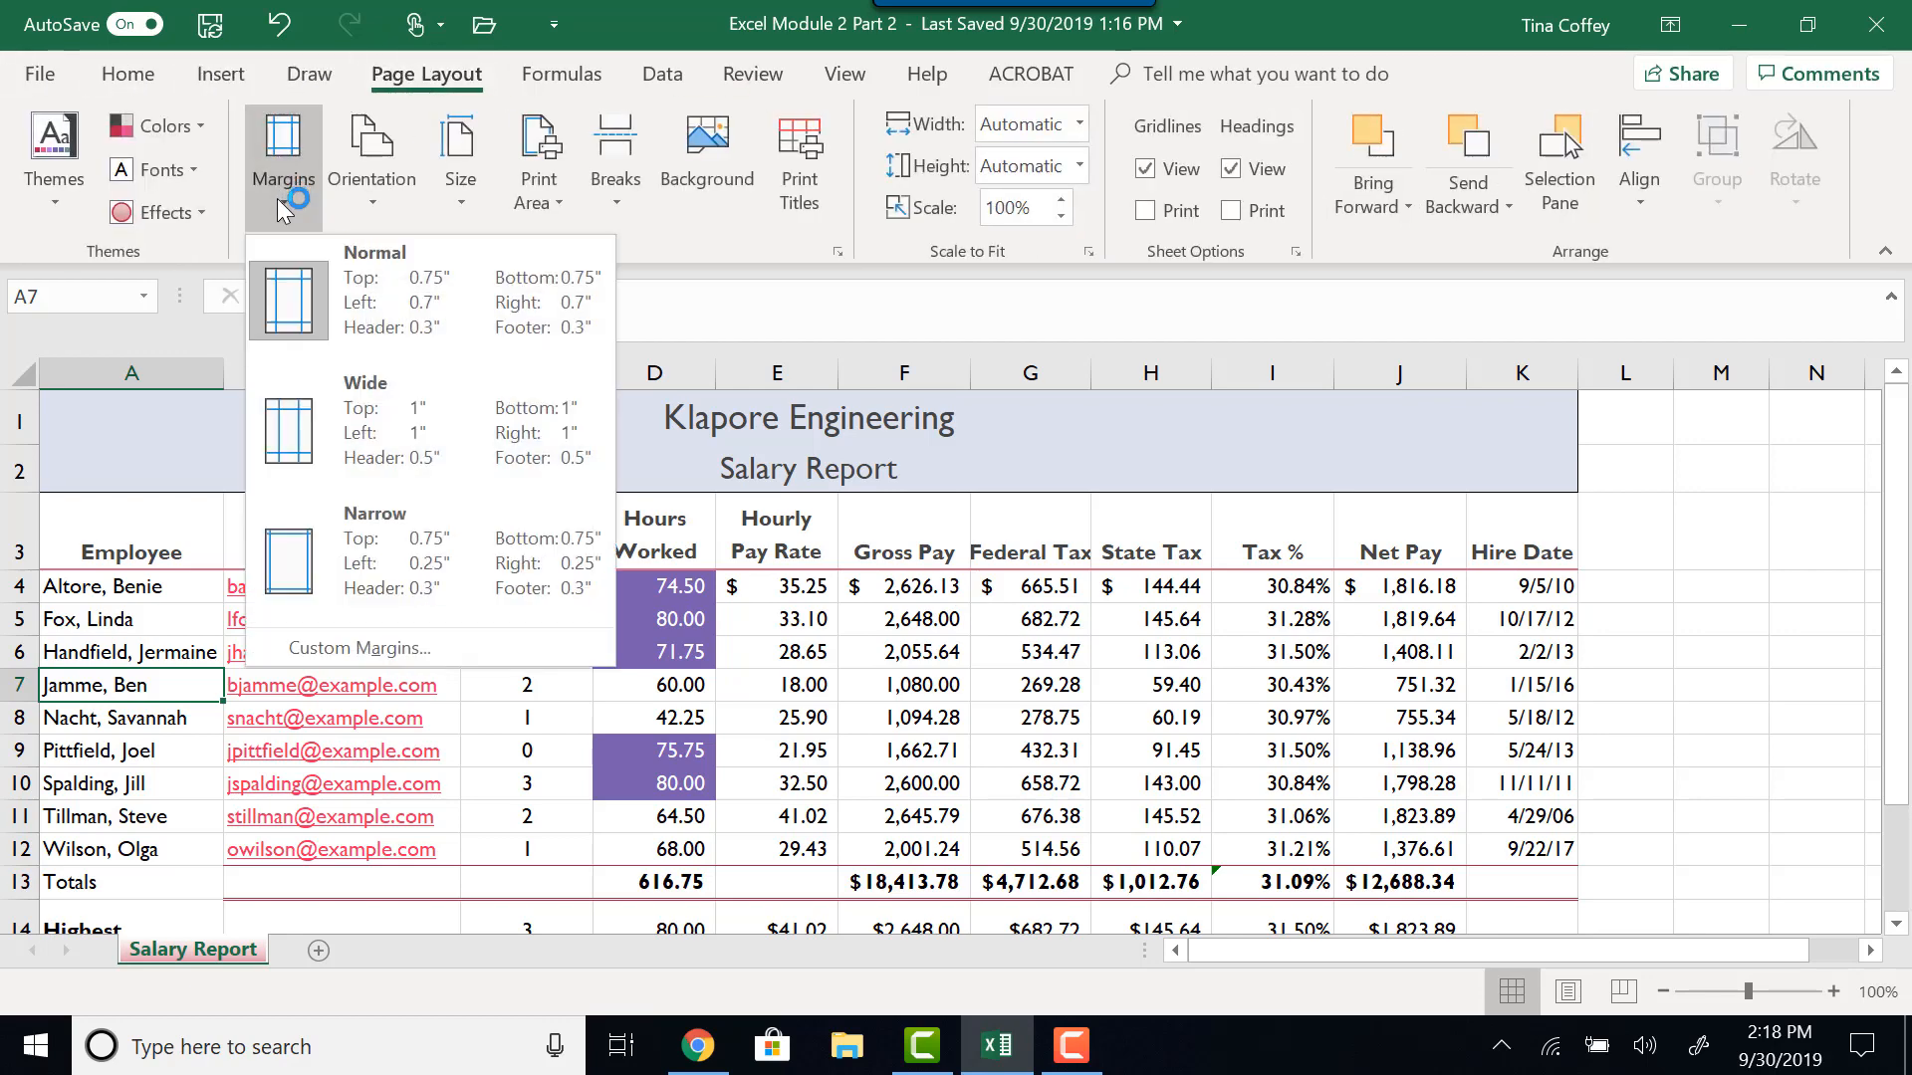
{"action": "left_click", "coordinate": [372, 199]}
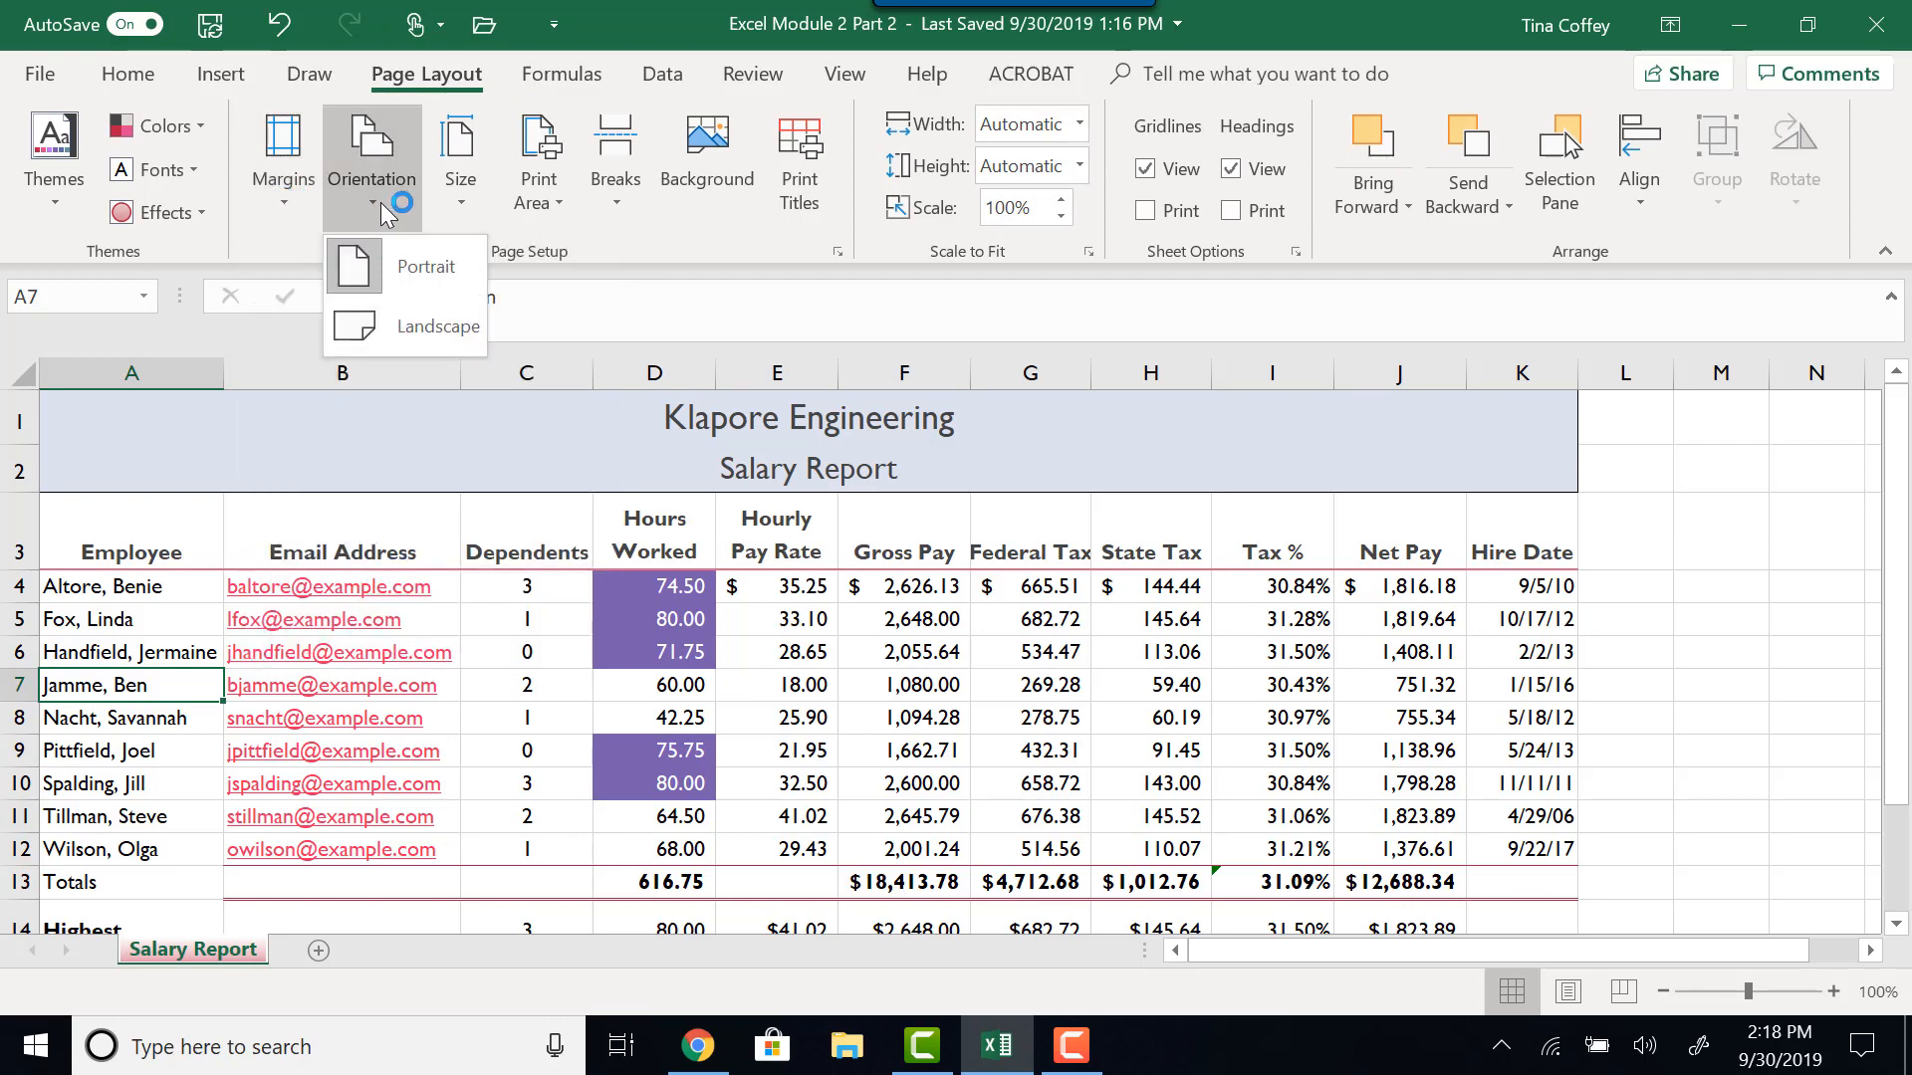
{"action": "left_click", "coordinate": [552, 206]}
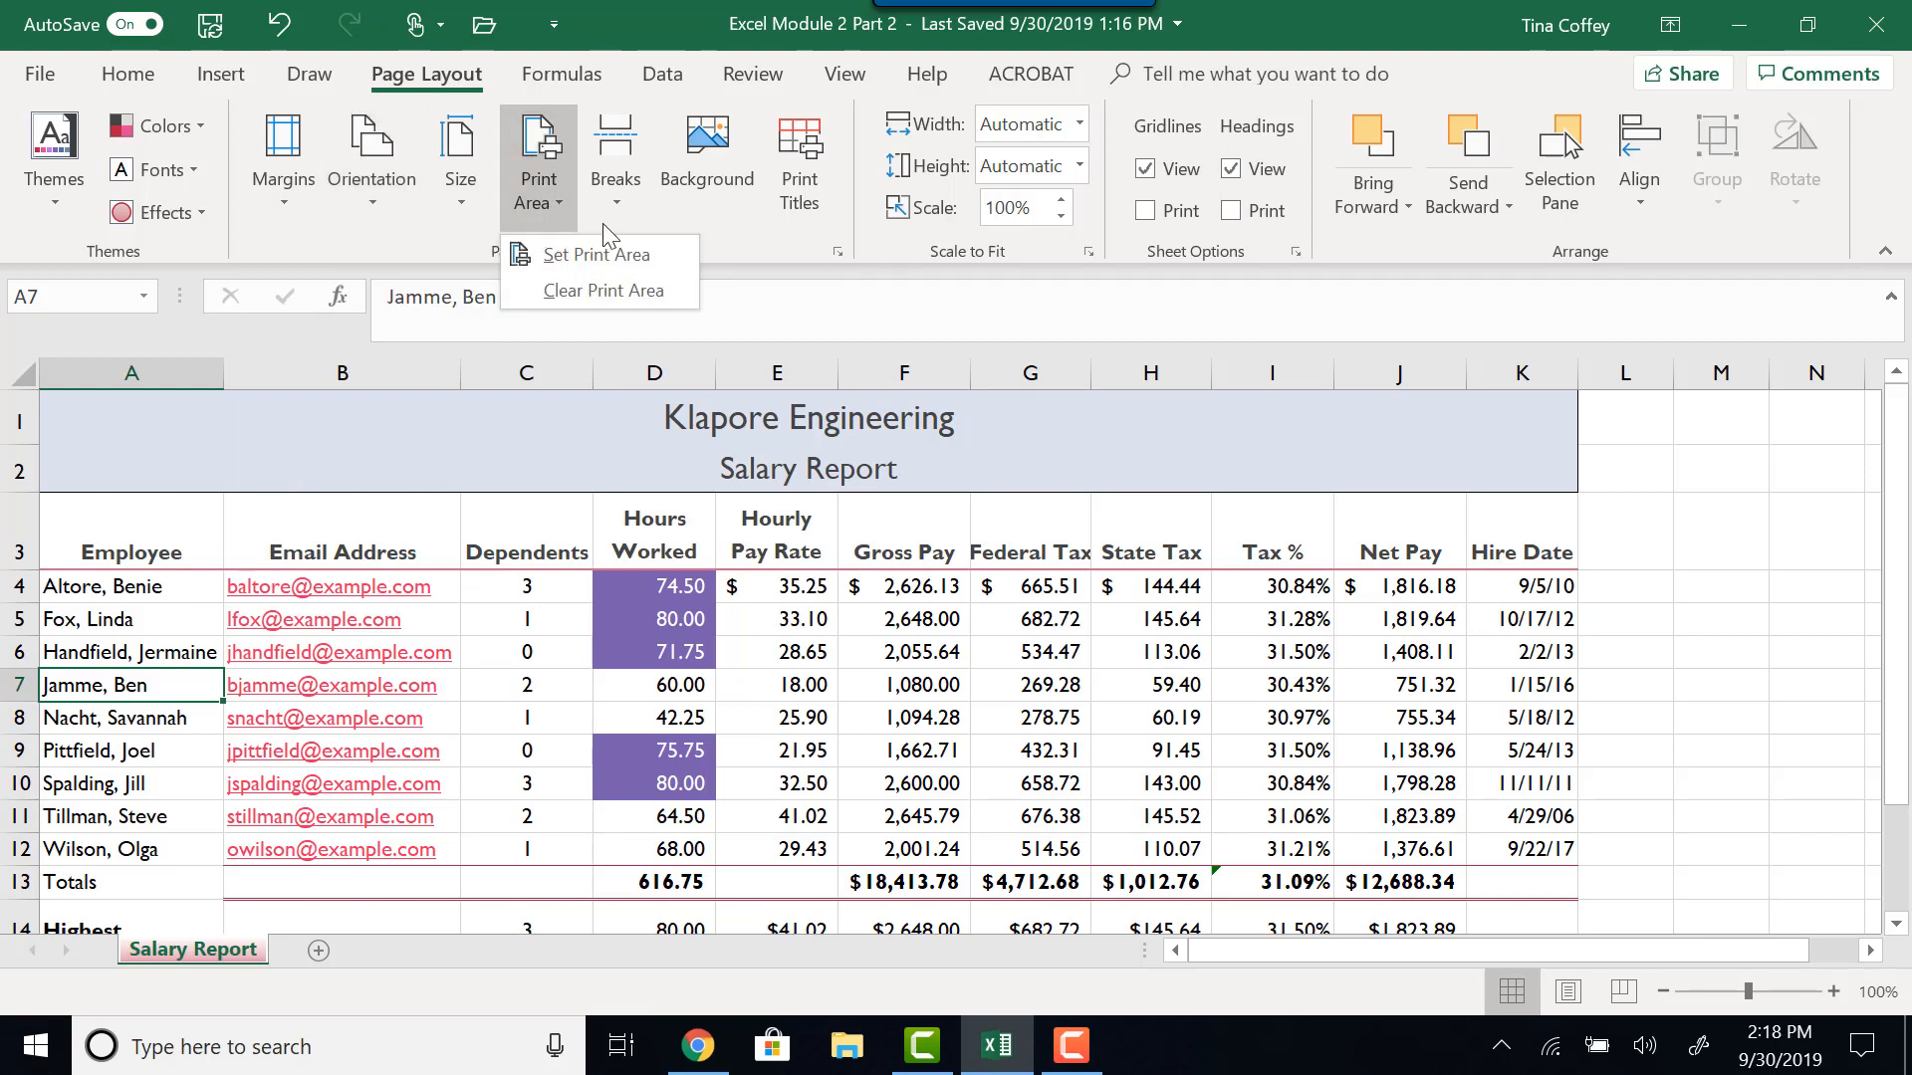
{"action": "left_click", "coordinate": [762, 248]}
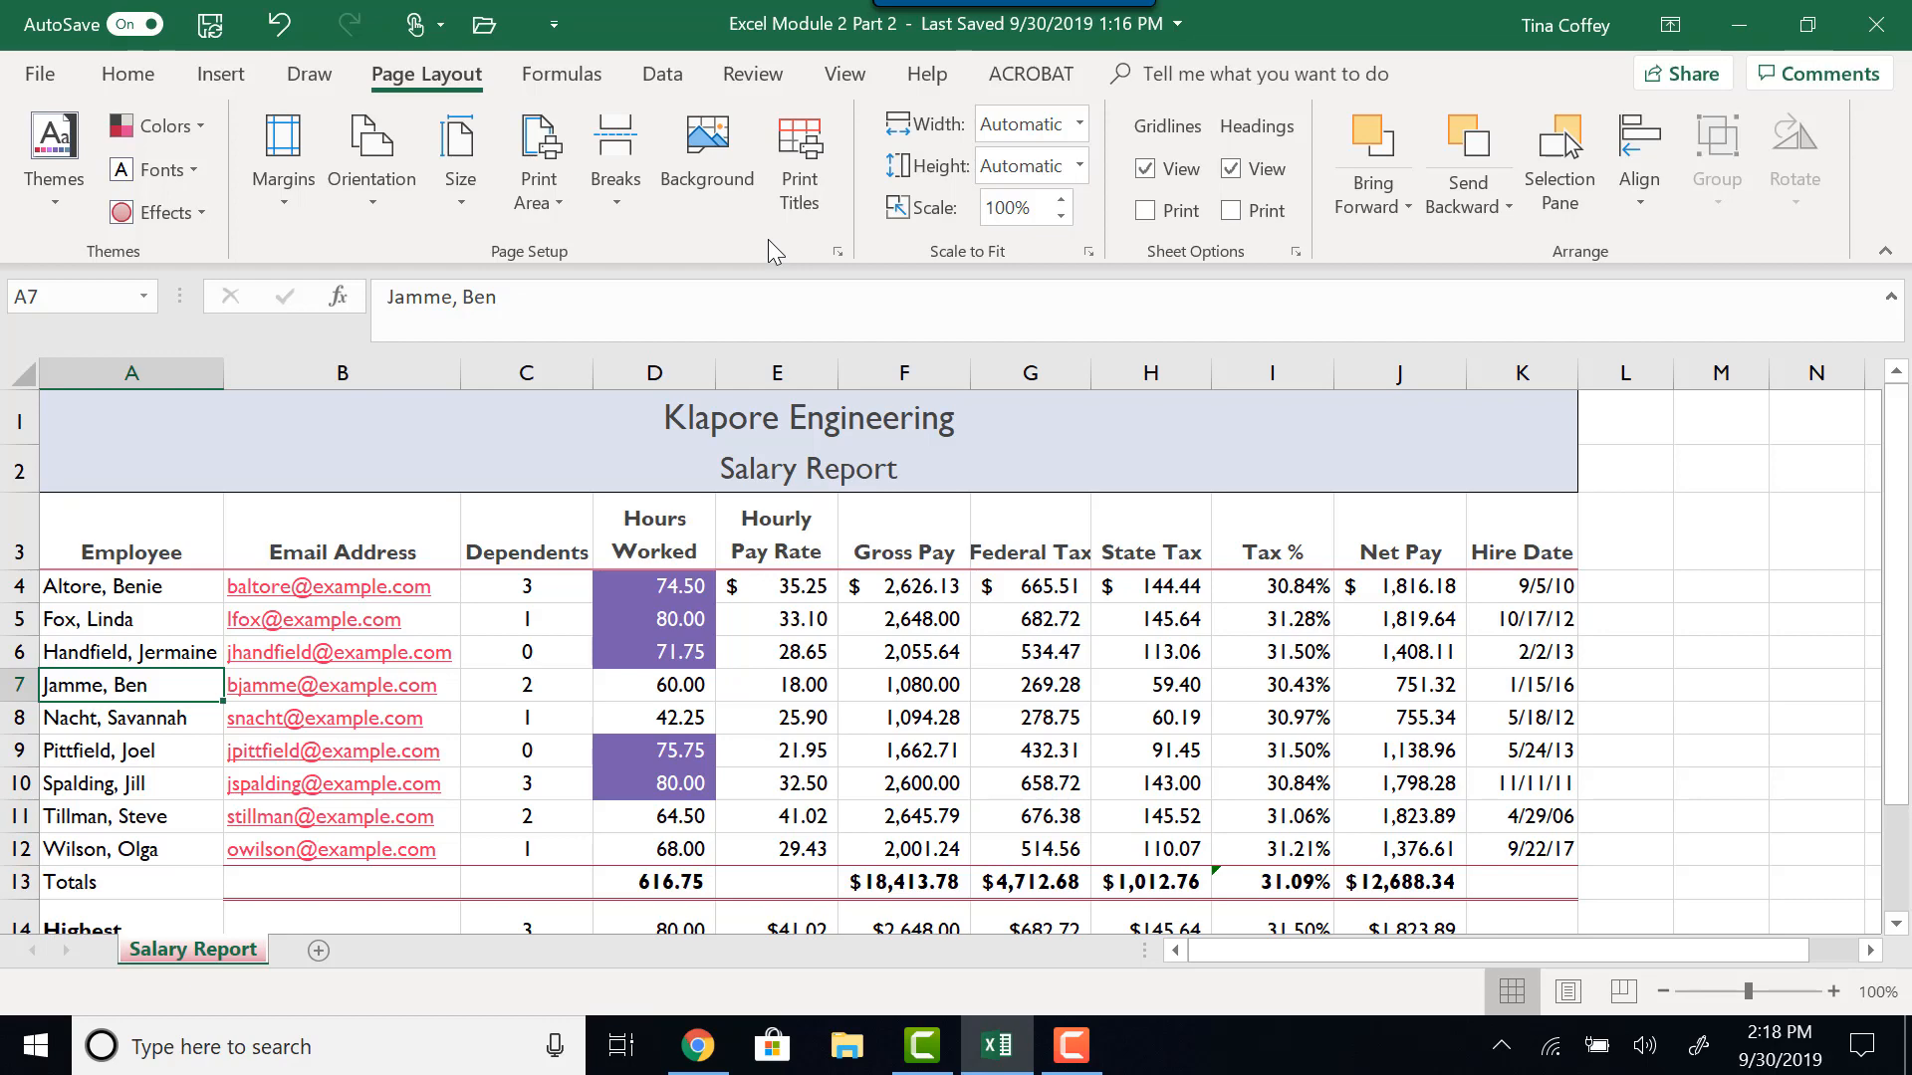
{"action": "scroll", "coordinate": [767, 239], "scroll_direction": "up", "scroll_amount": 1}
{"action": "left_click", "coordinate": [450, 84]}
{"action": "left_click", "coordinate": [1079, 129]}
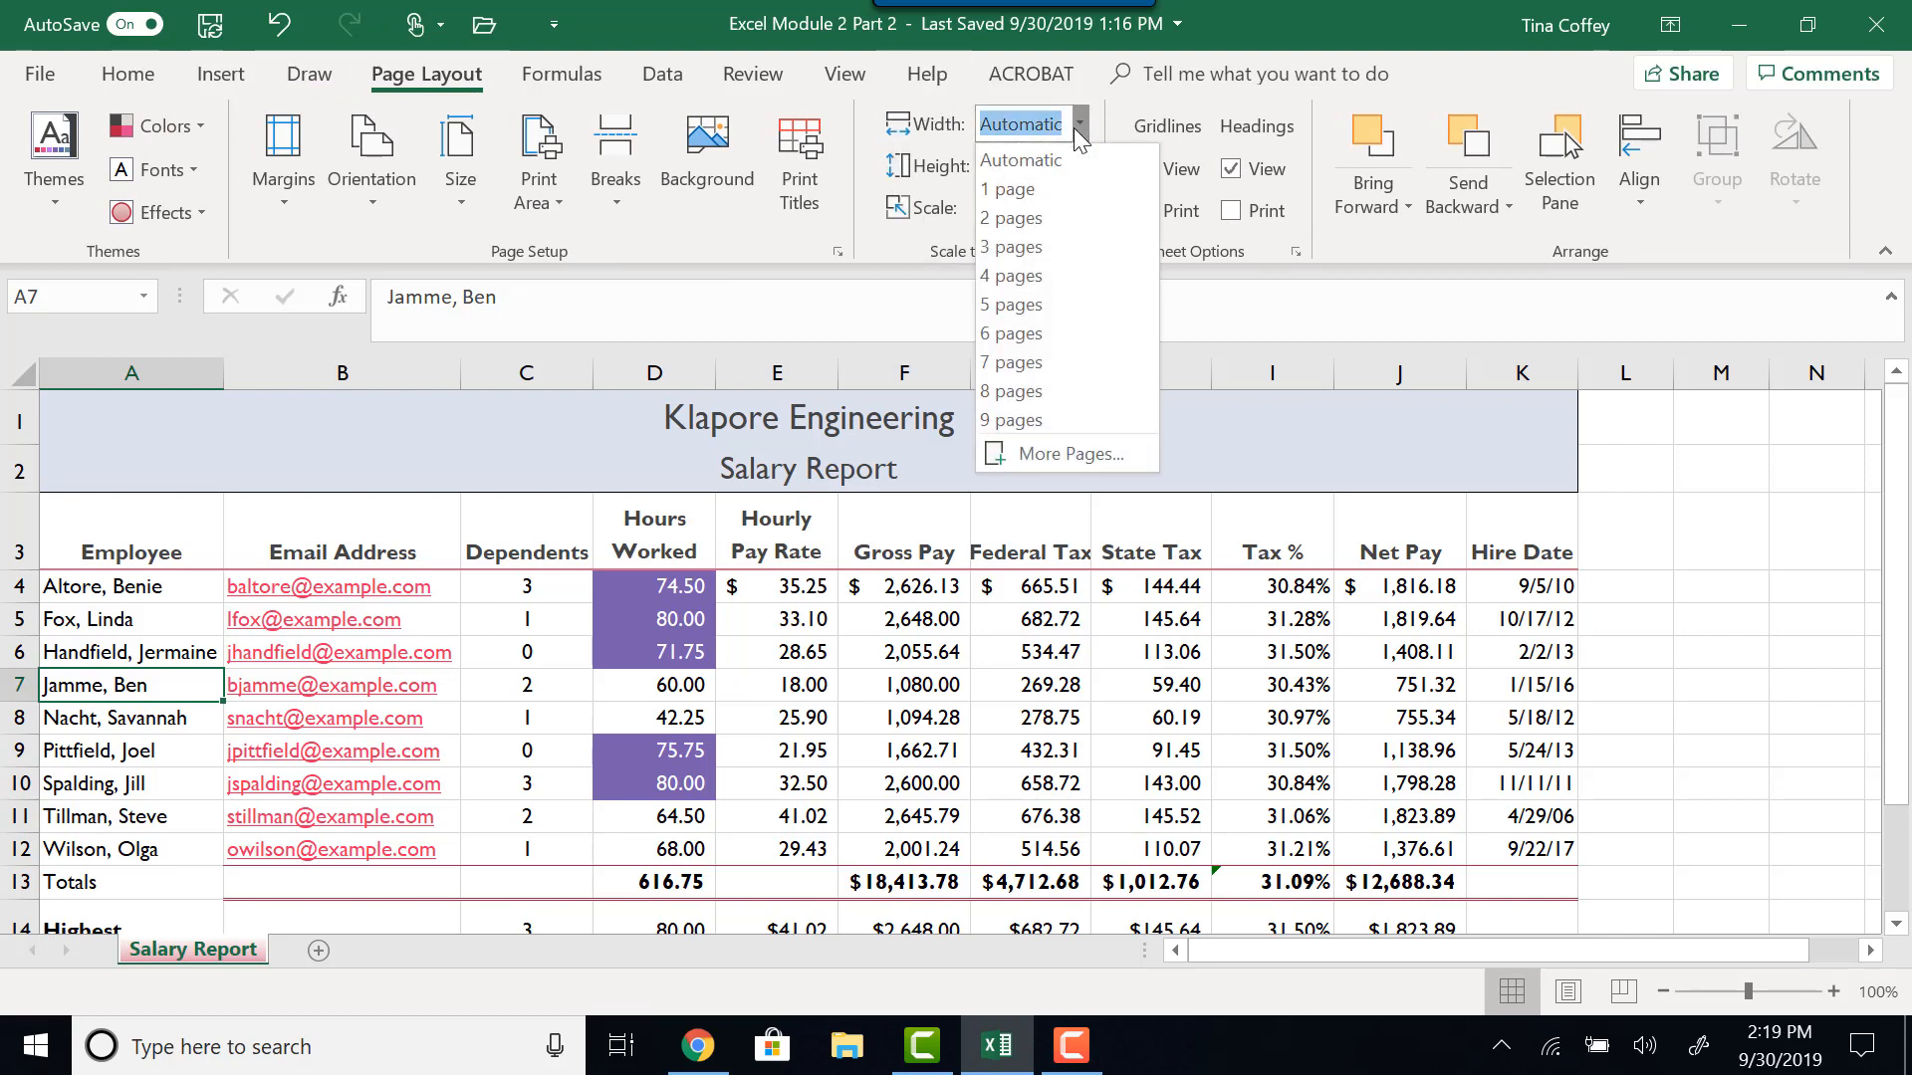
{"action": "left_click", "coordinate": [922, 101]}
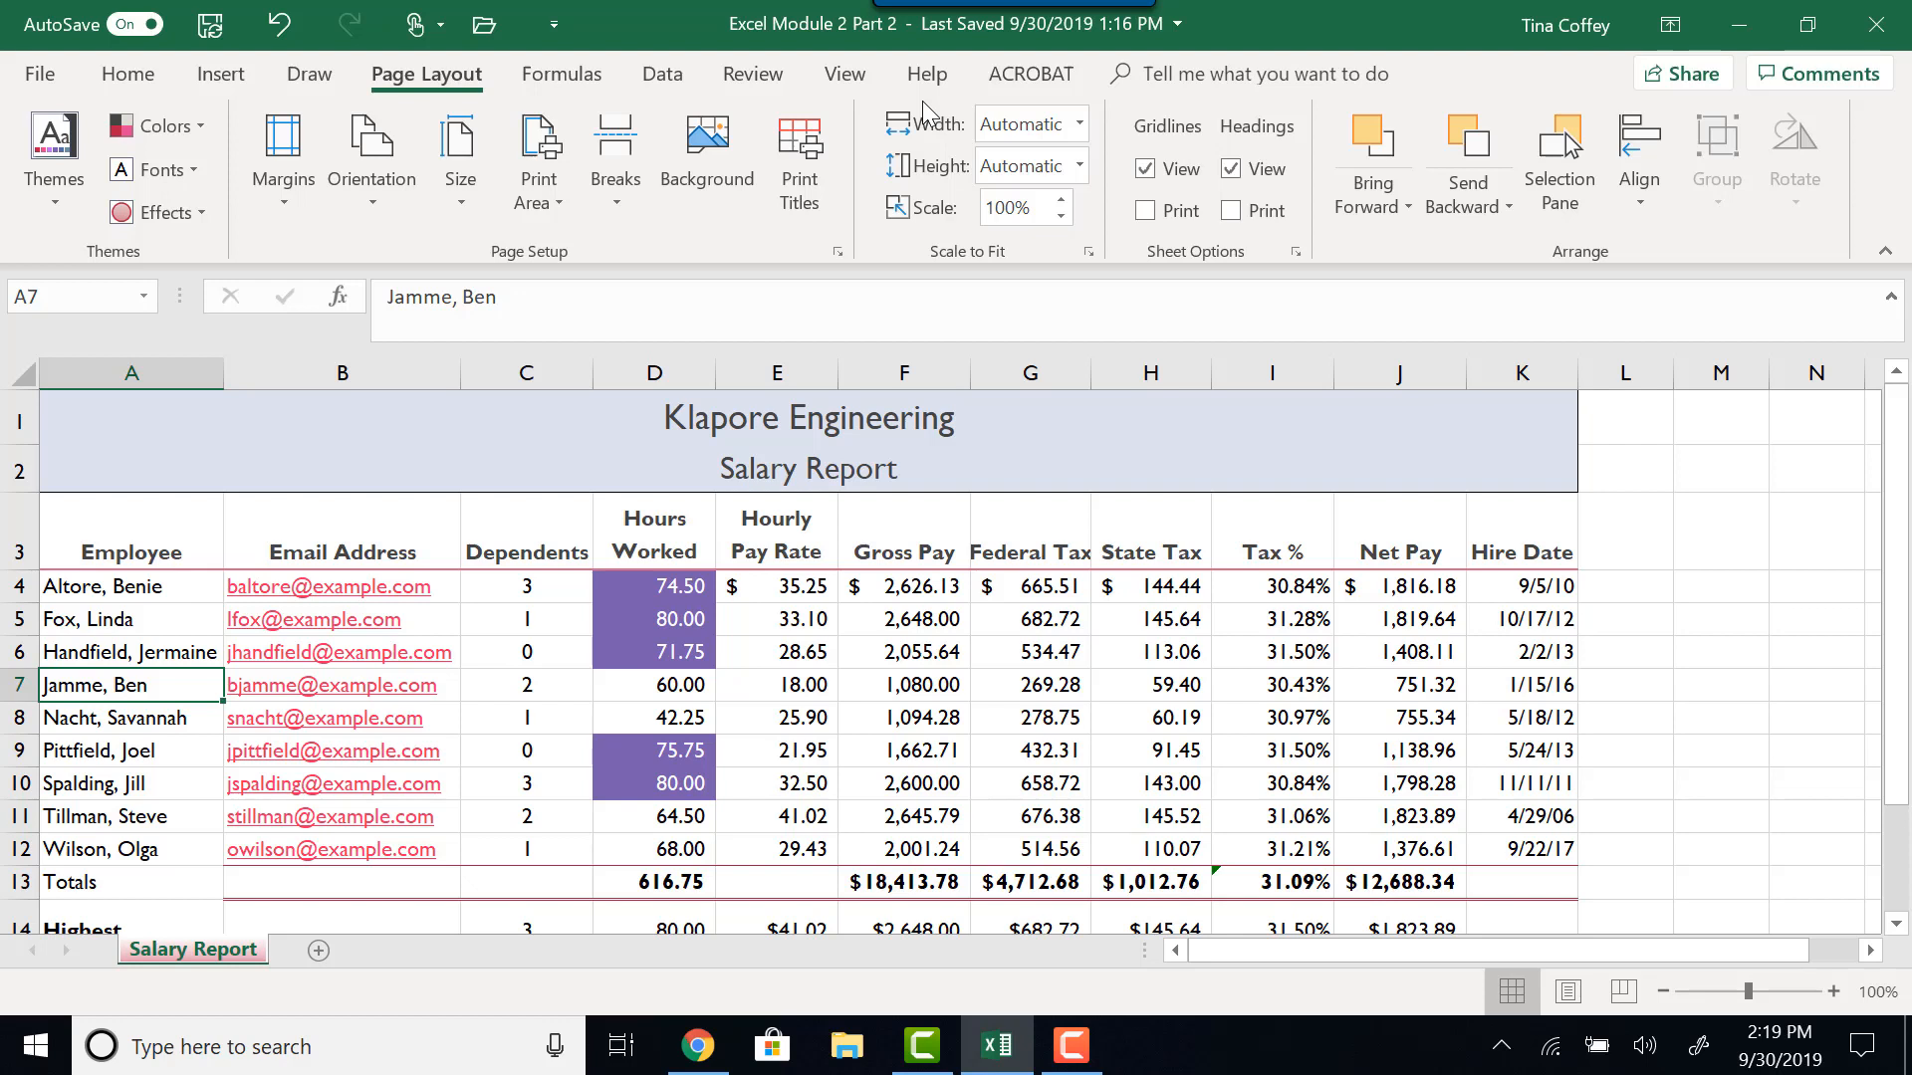
- Preview the worksheet in Page Layout and Page Break Preview views, and return to Normal view
{"action": "left_click", "coordinate": [1575, 991]}
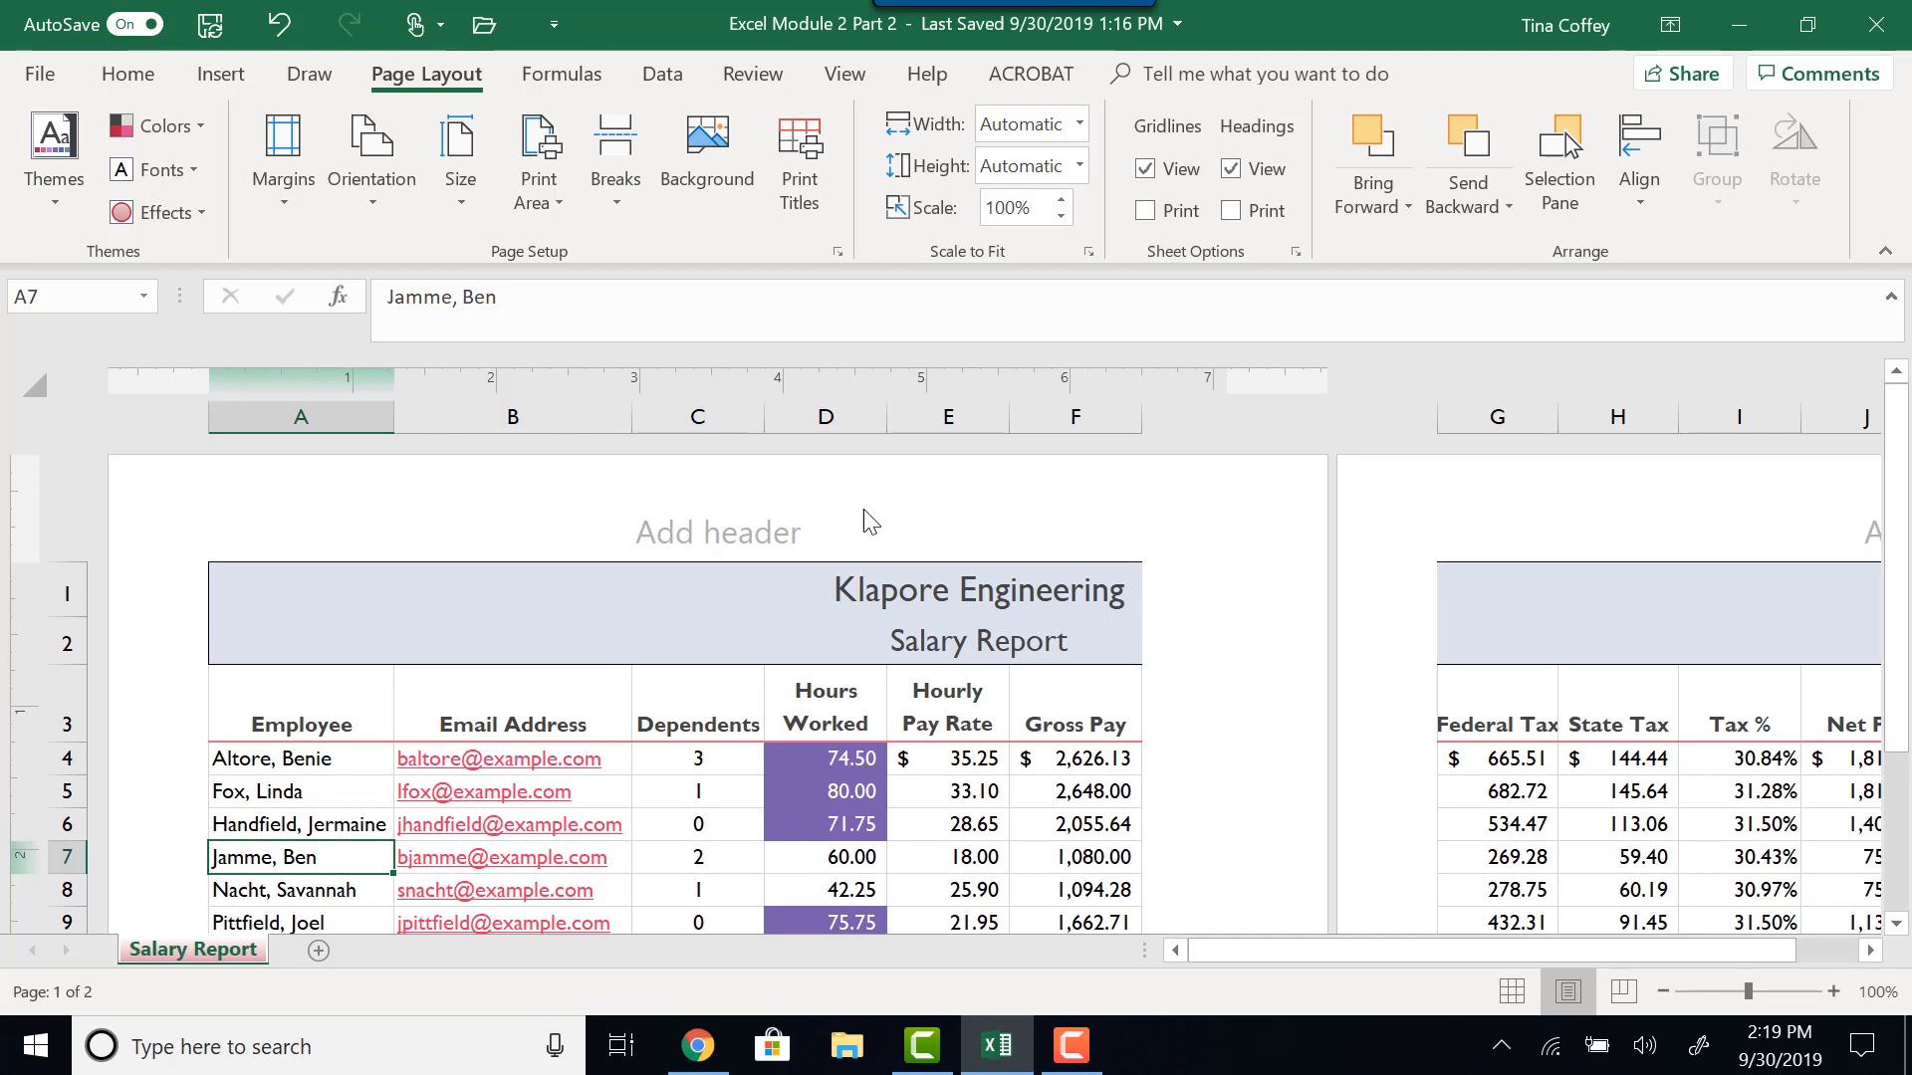
{"action": "left_click", "coordinate": [1618, 1003]}
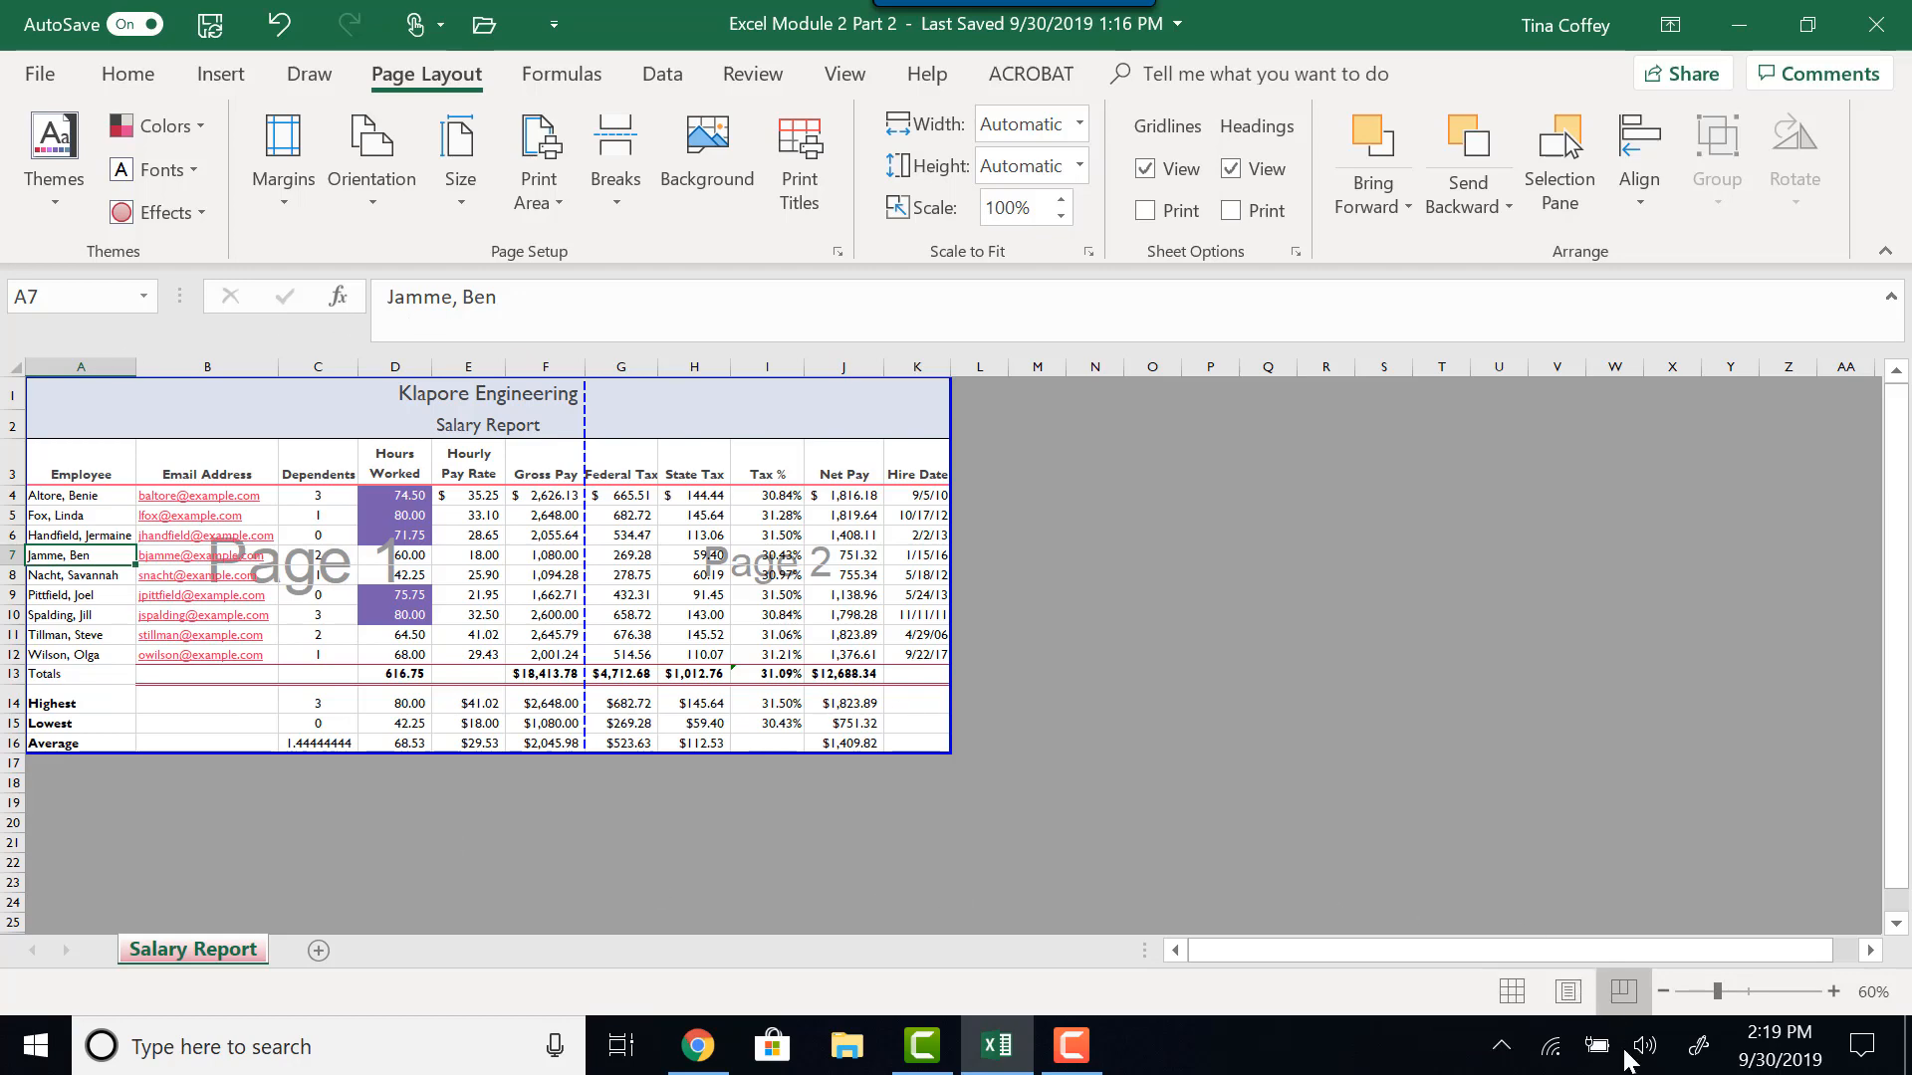
{"action": "left_click", "coordinate": [1511, 995]}
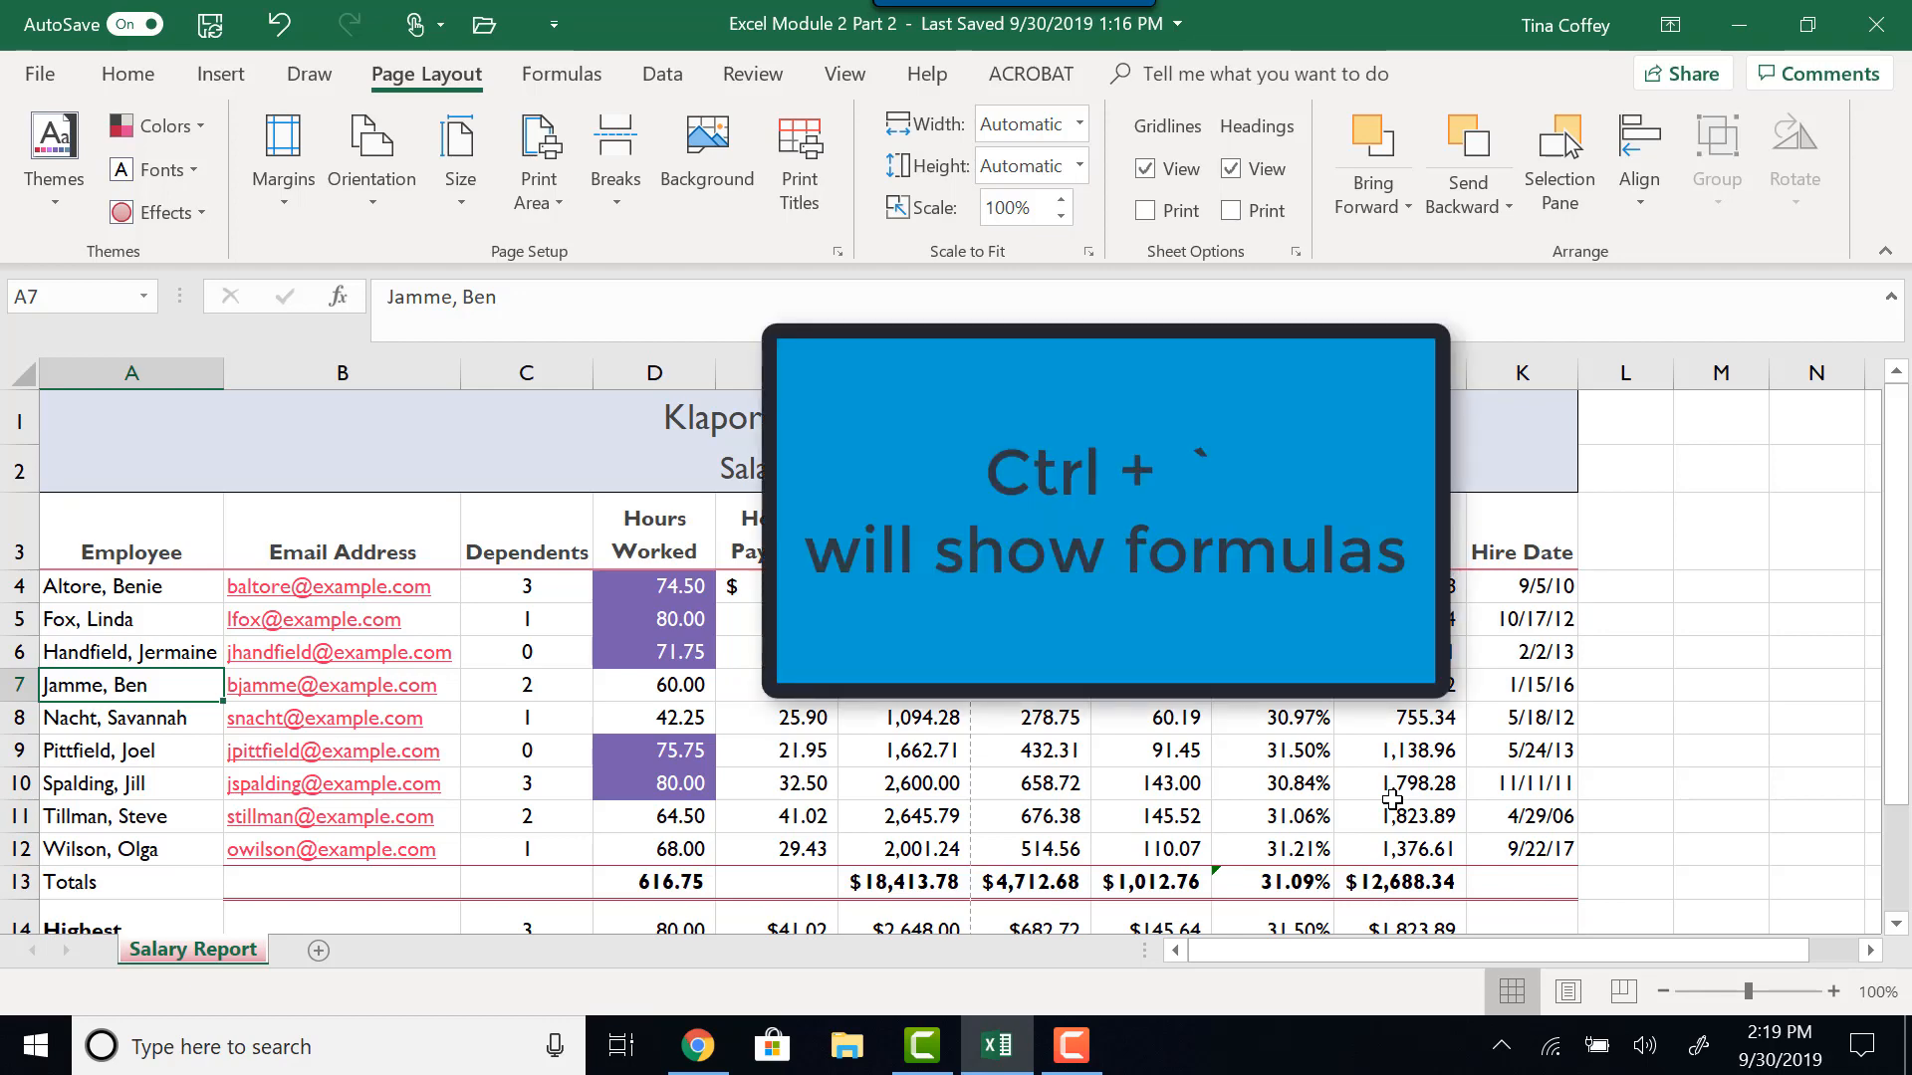
- Display the worksheet formulas, zoom out to 69%, and switch back to showing values
{"action": "key", "text": "ctrl+grave"}
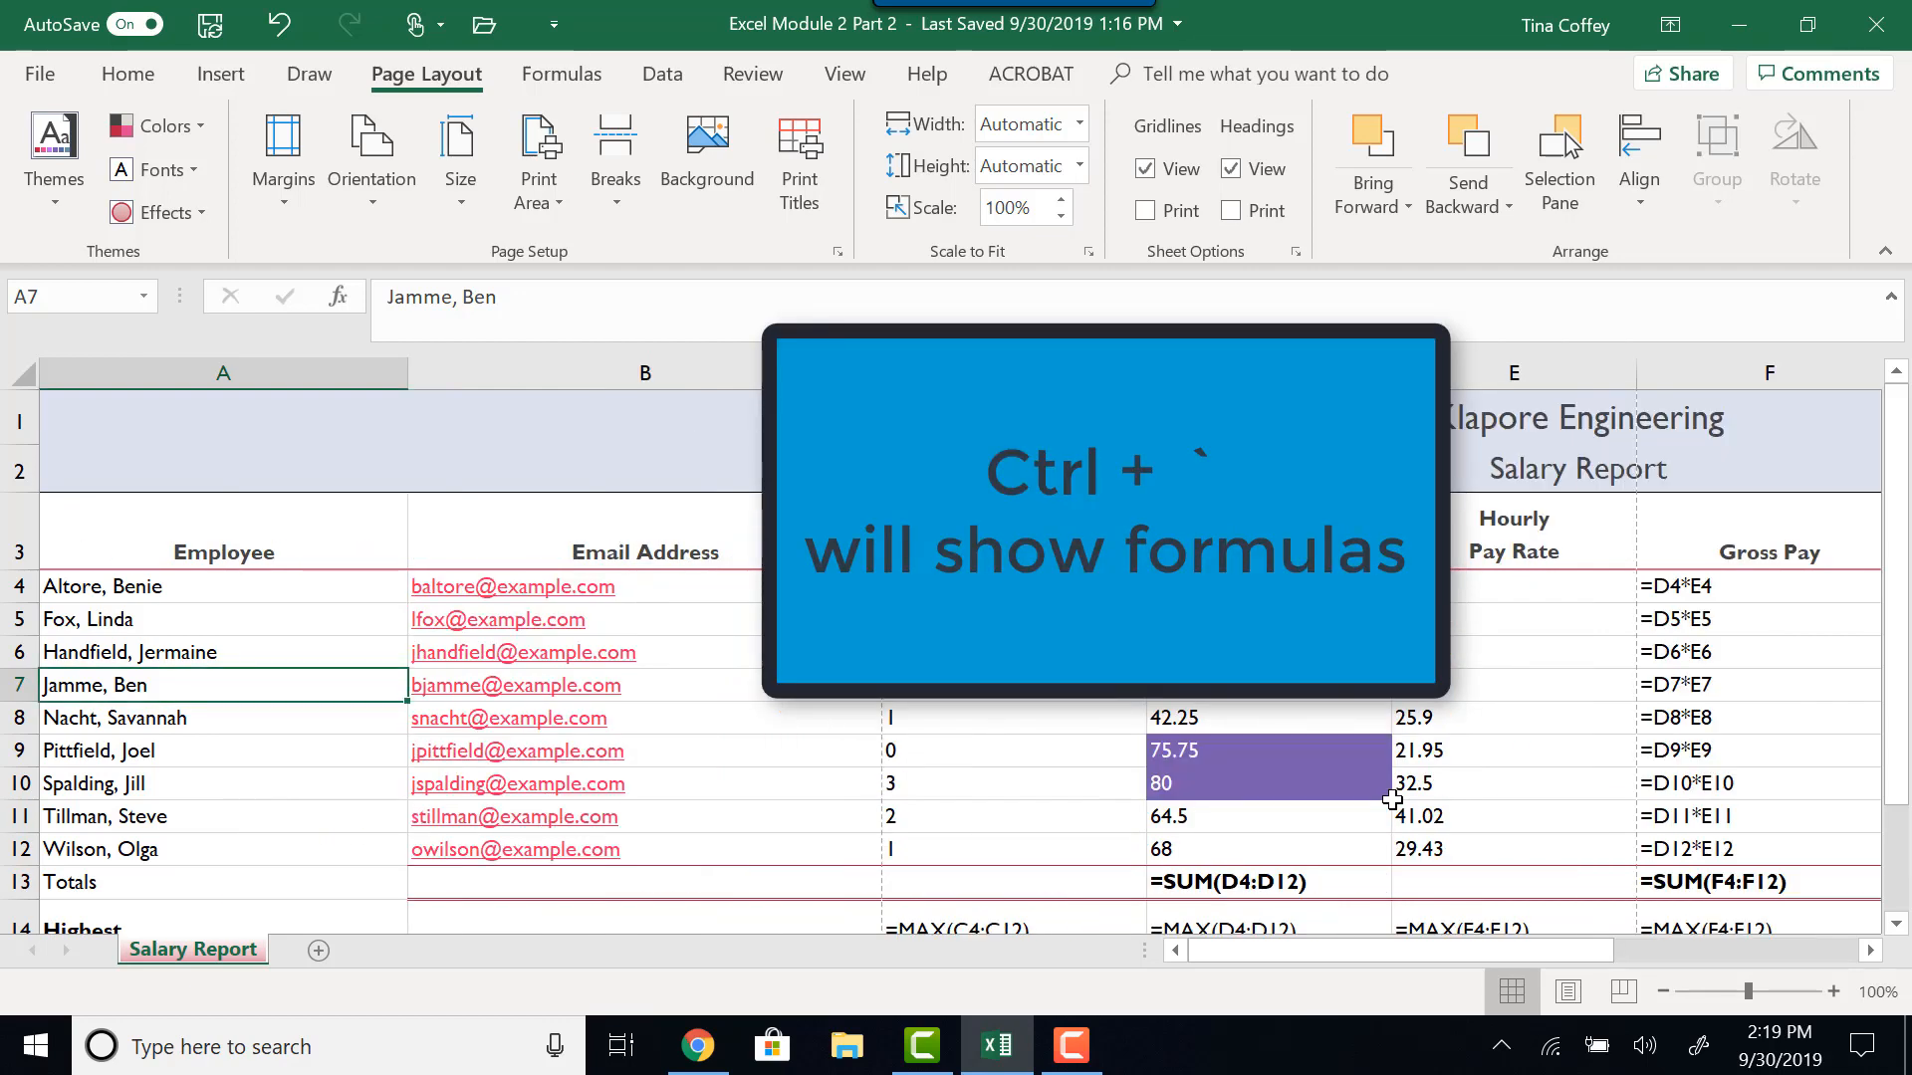
{"action": "left_click_drag", "start_coordinate": [1442, 954], "coordinate": [1583, 958]}
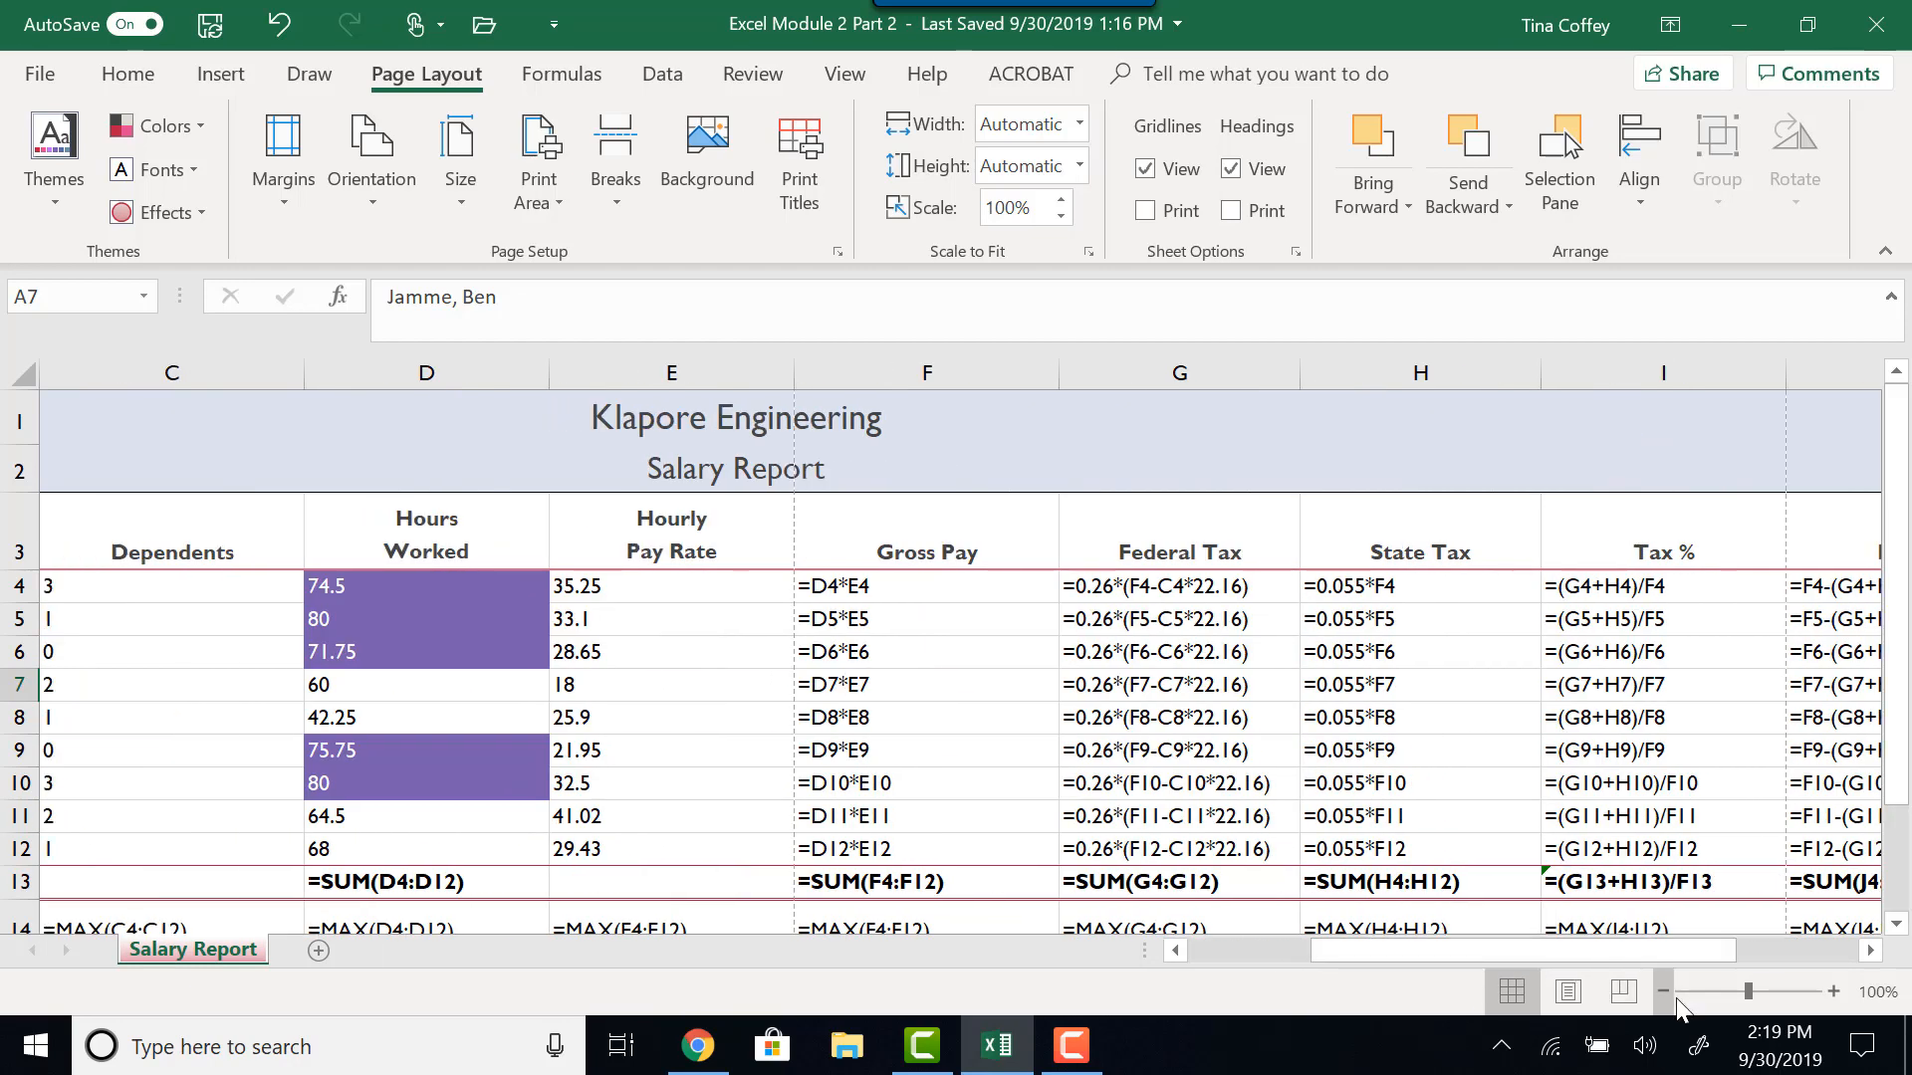
{"action": "left_click", "coordinate": [1723, 996]}
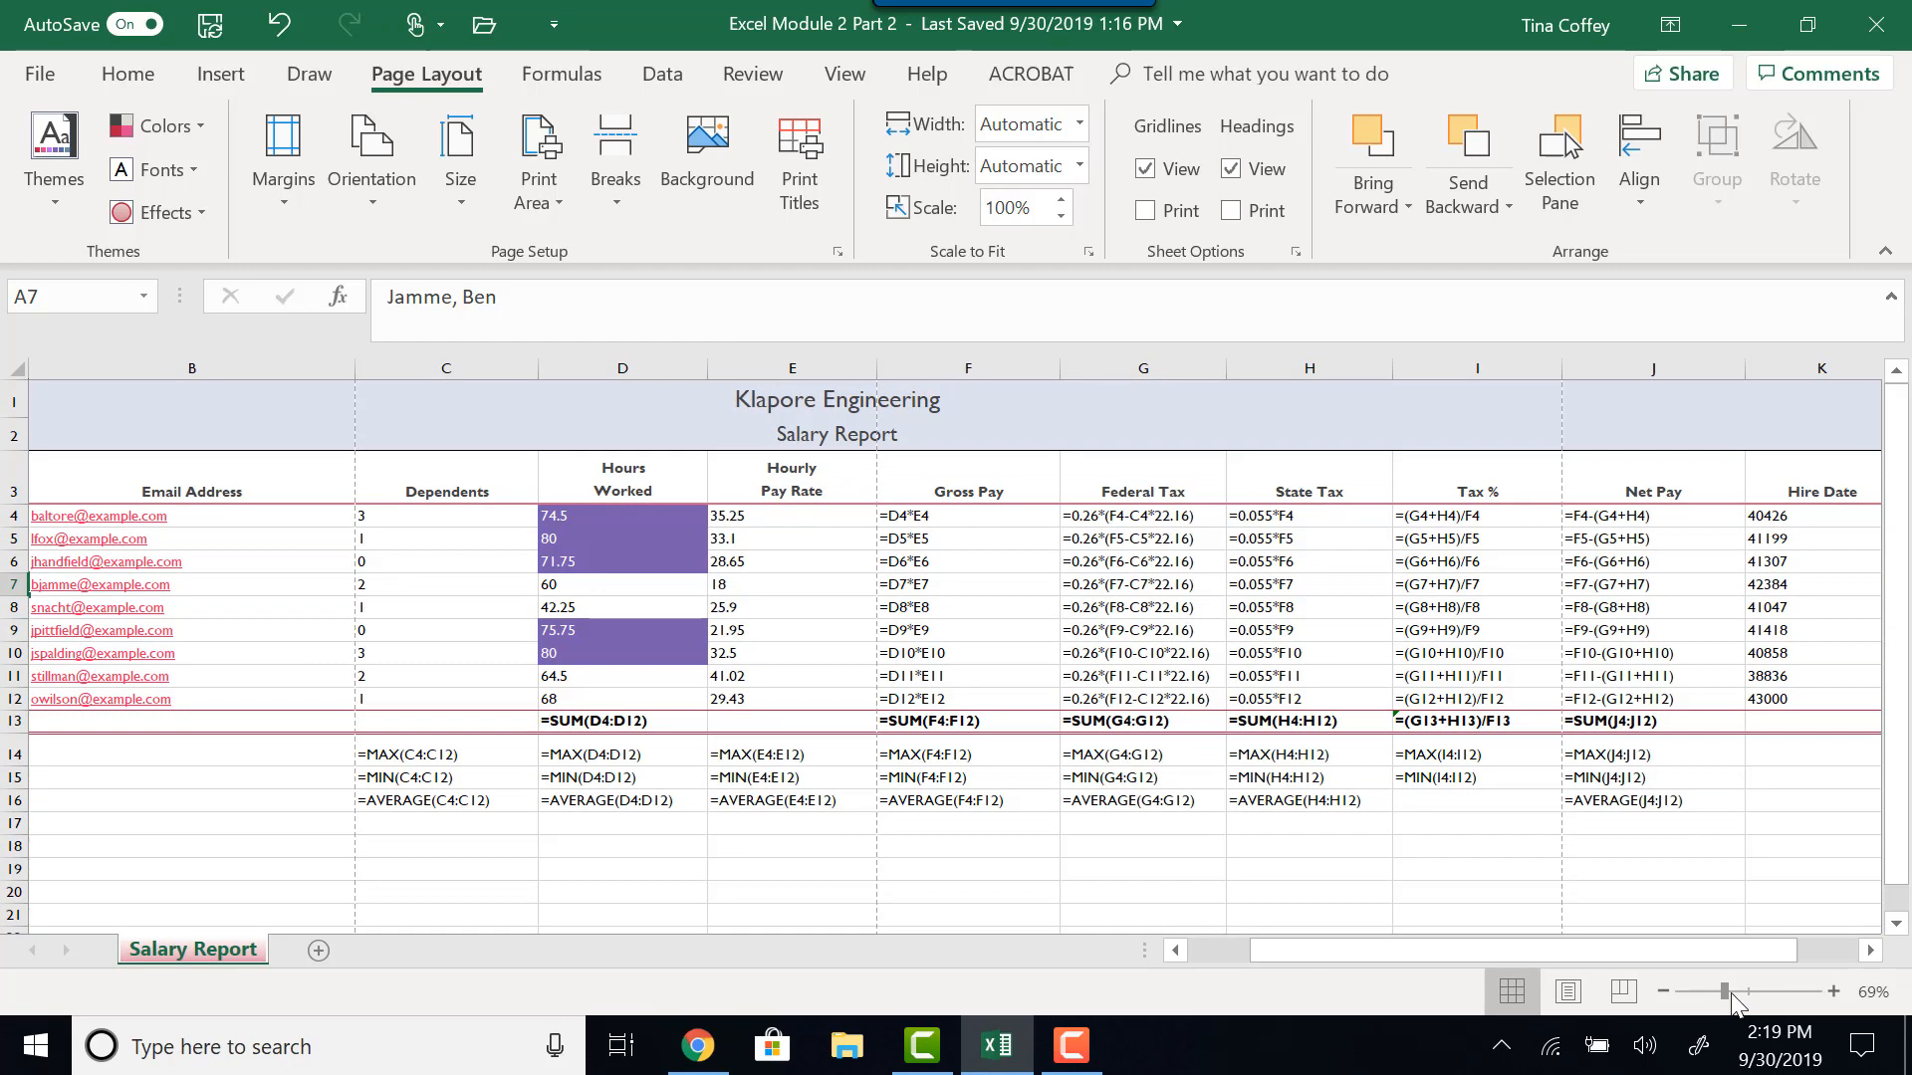
{"action": "key", "text": "ctrl+grave"}
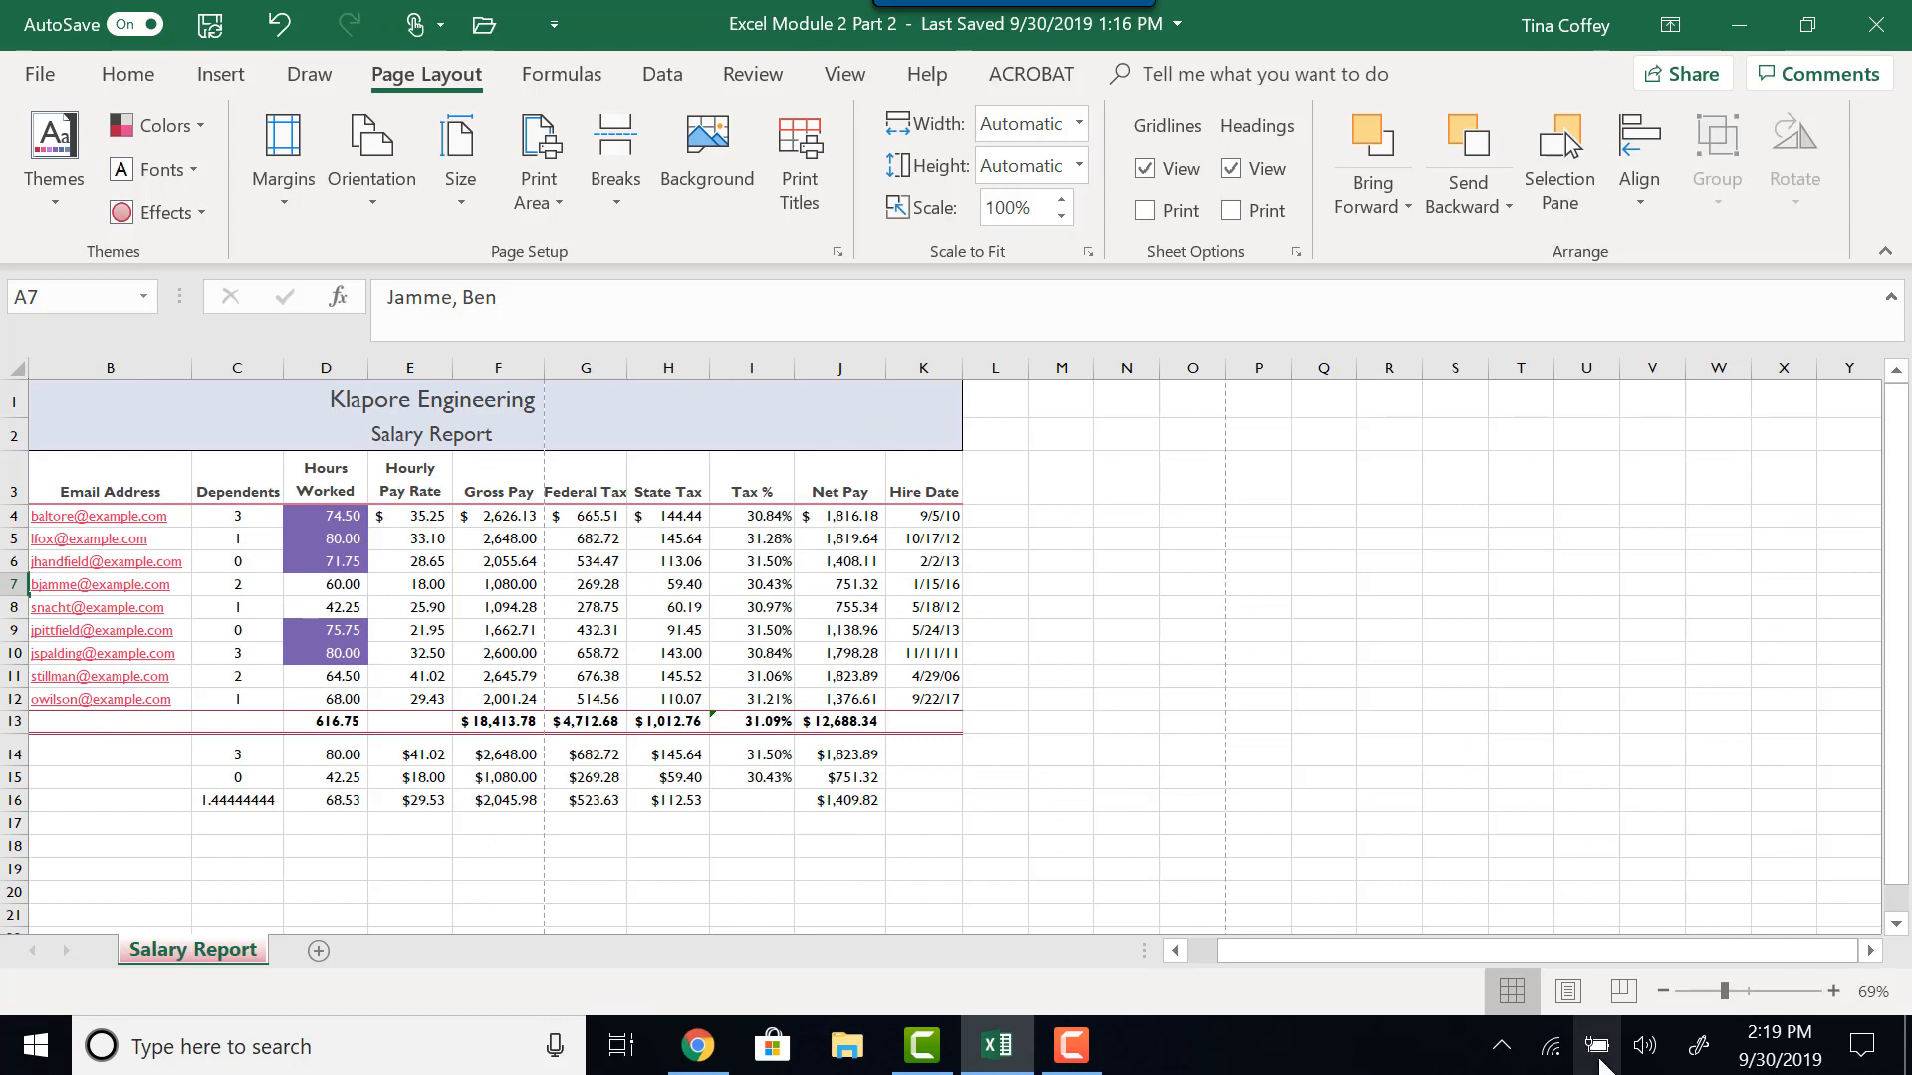
{"action": "left_click_drag", "start_coordinate": [1424, 960], "coordinate": [1312, 953]}
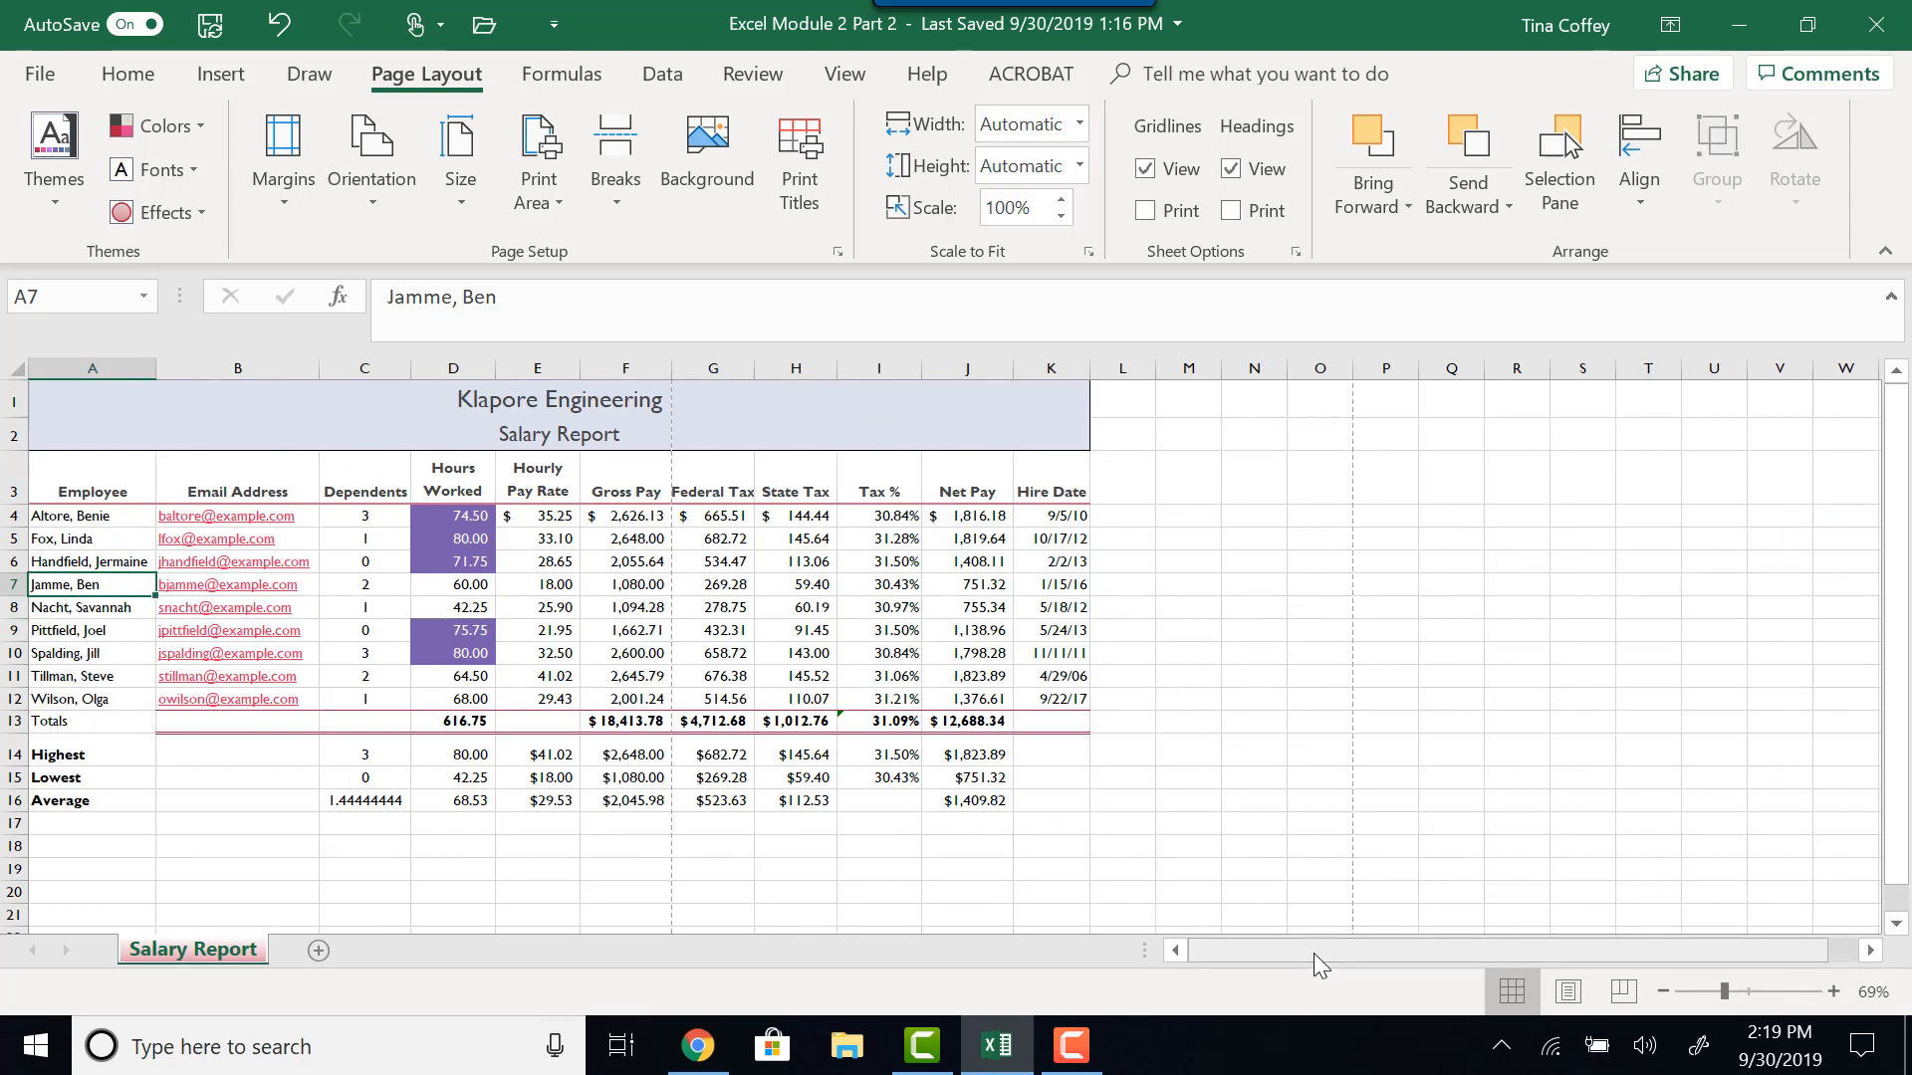